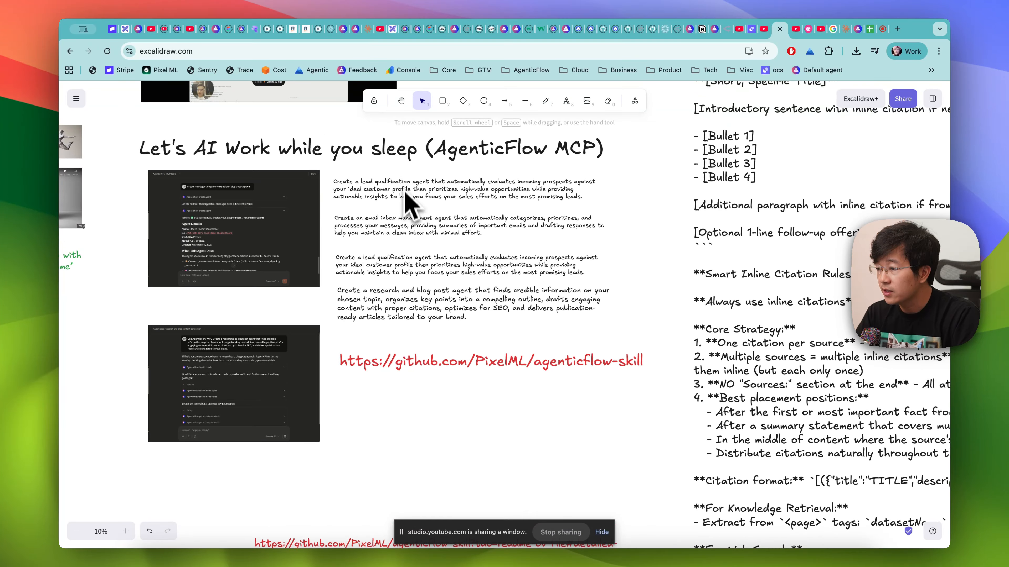
# - Copy the four agent prompt paragraphs beneath the "Let's AI Work while you sleep (AgenticFlow MCP)" heading
pyautogui.hscroll(-10, 409, 179)
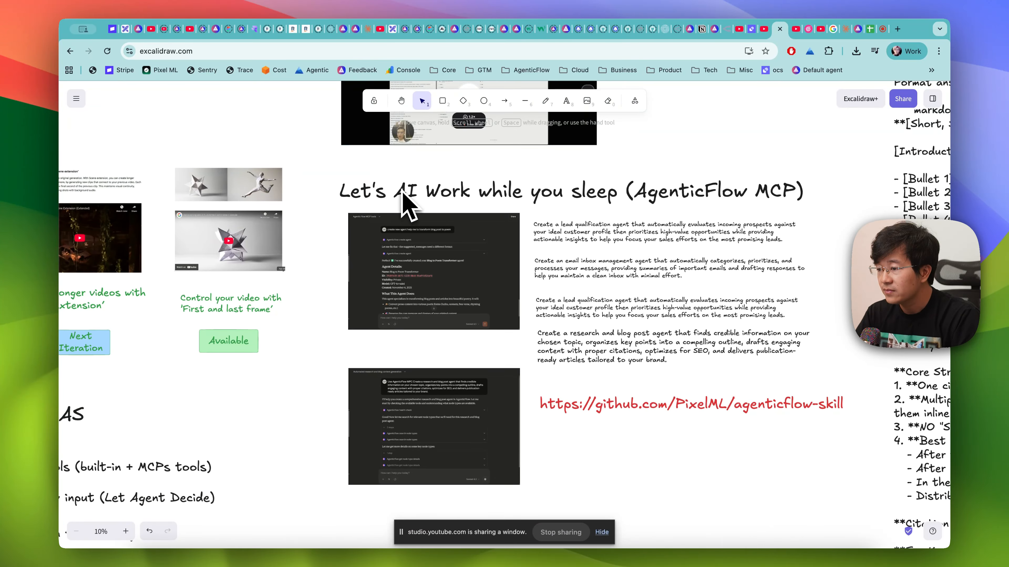
pyautogui.scroll(5, 402, 193)
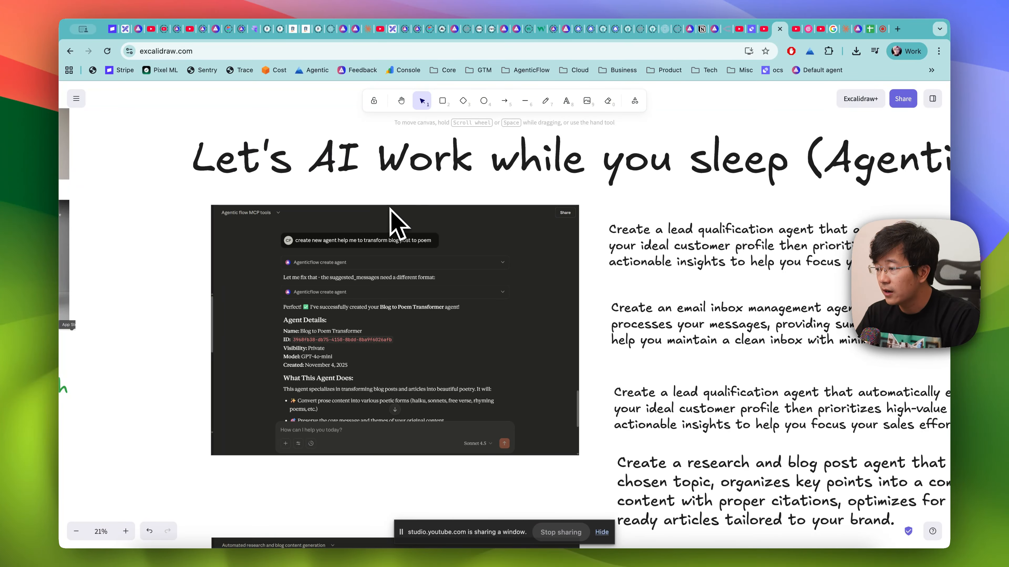
pyautogui.scroll(-5, 395, 225)
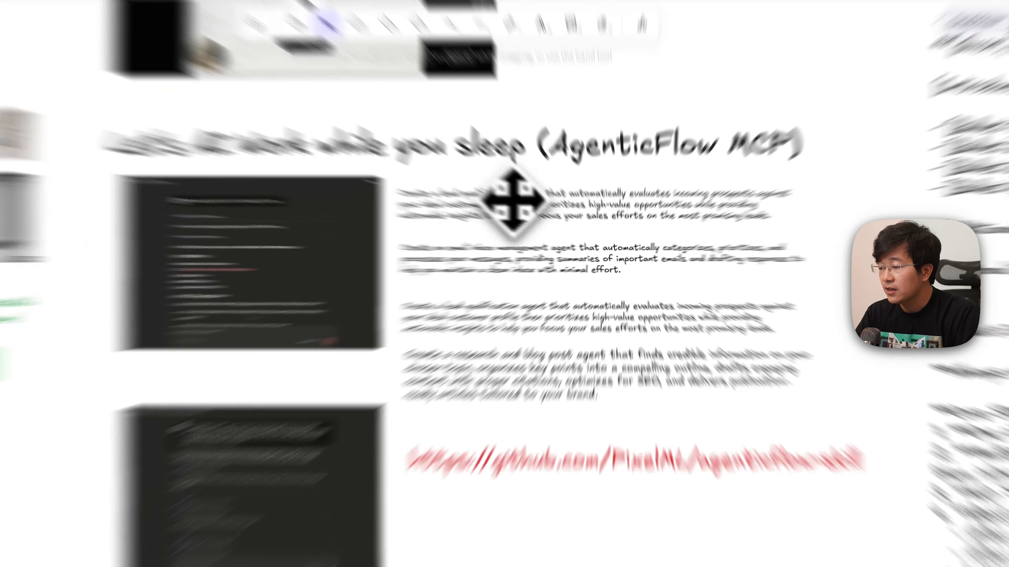
pyautogui.click(548, 219)
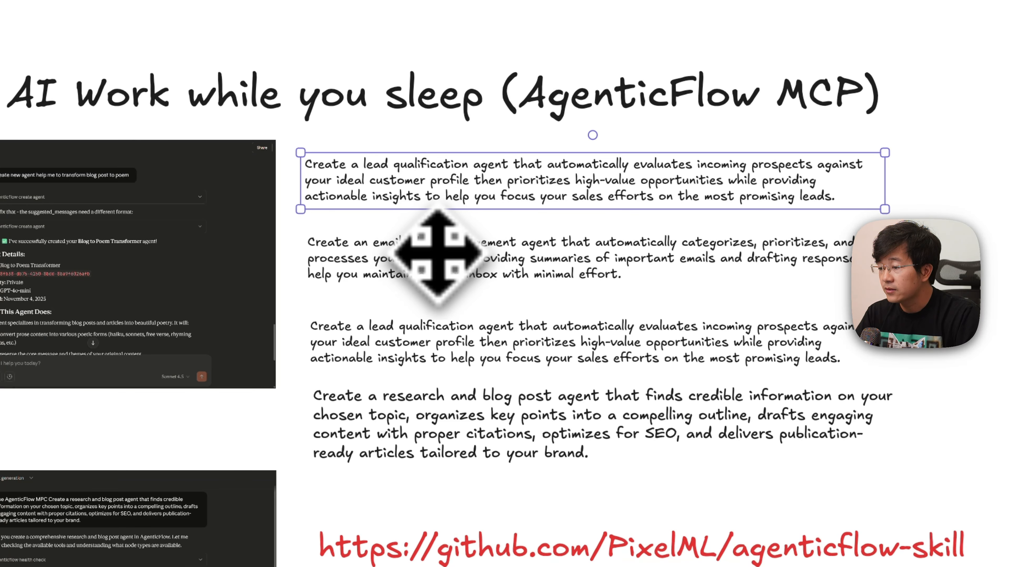
pyautogui.keyDown('shift'); pyautogui.click(533, 266); pyautogui.keyUp('shift')
pyautogui.keyDown('shift'); pyautogui.click(383, 354); pyautogui.keyUp('shift')
pyautogui.keyDown('shift'); pyautogui.click(450, 417); pyautogui.keyUp('shift')
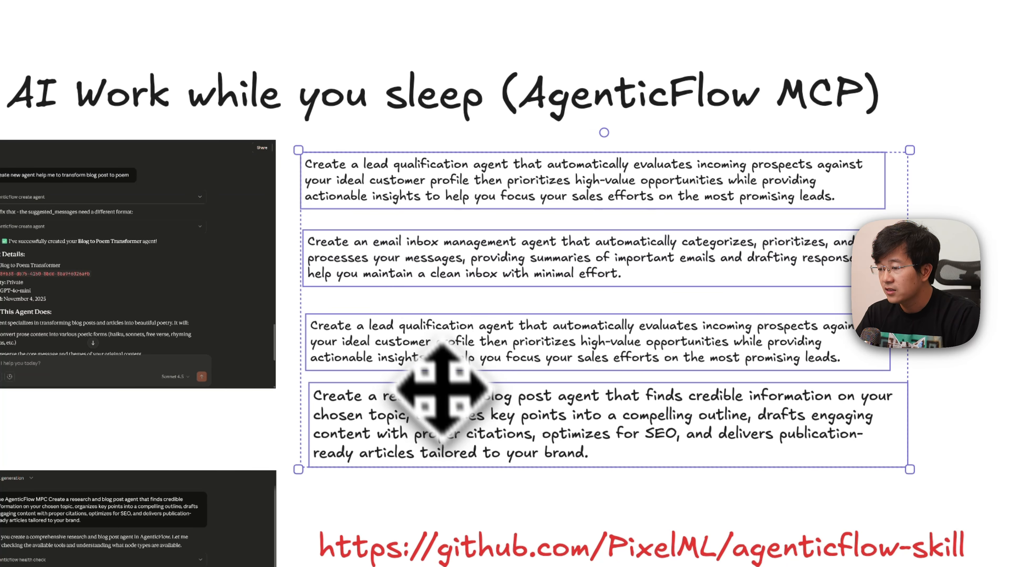
pyautogui.rightClick(427, 351)
pyautogui.click(507, 148)
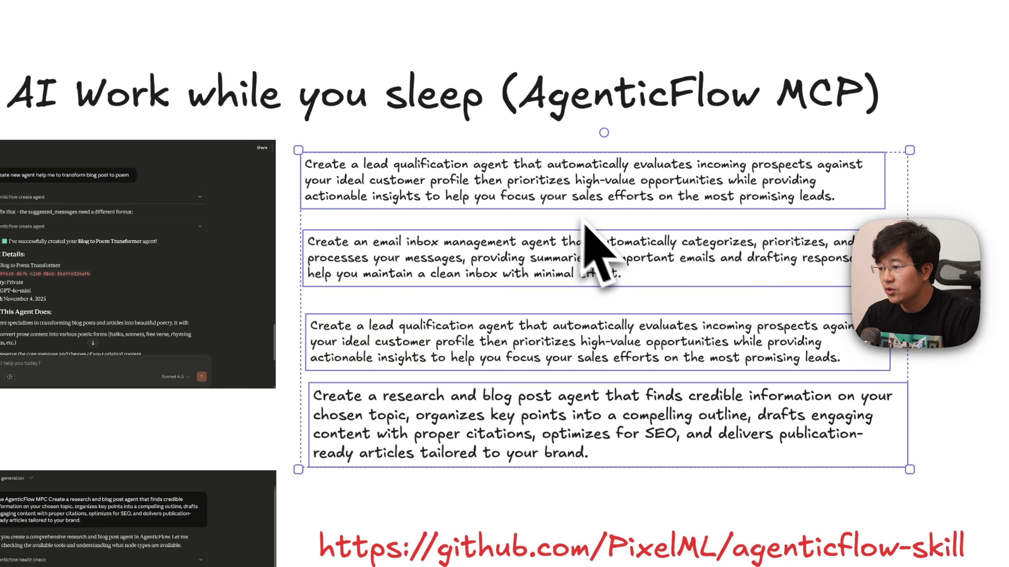
# - Paste the four prompt paragraphs into the "Zero-to-One Build Session #1" outline, just below "1. Defining Use cases"
pyautogui.scroll(20, 597, 227)
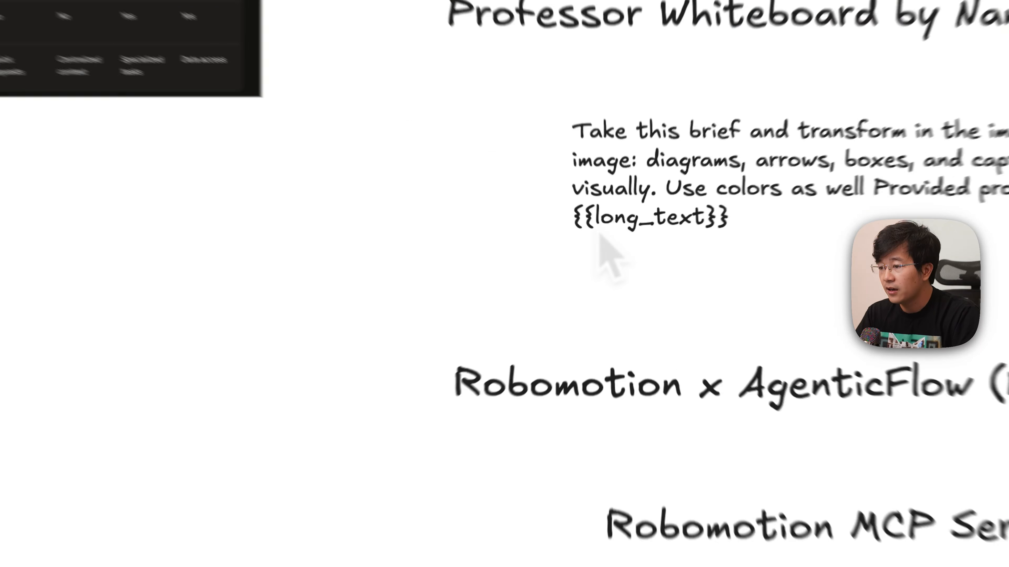
pyautogui.scroll(12, 504, 314)
pyautogui.hscroll(20, 504, 314)
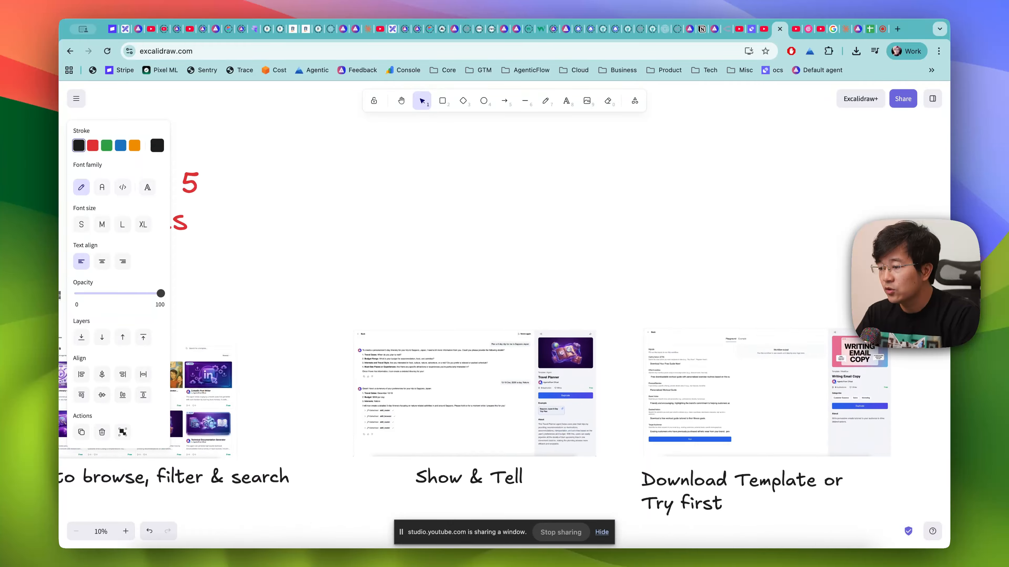
pyautogui.hscroll(20, 613, 257)
pyautogui.scroll(5, 613, 258)
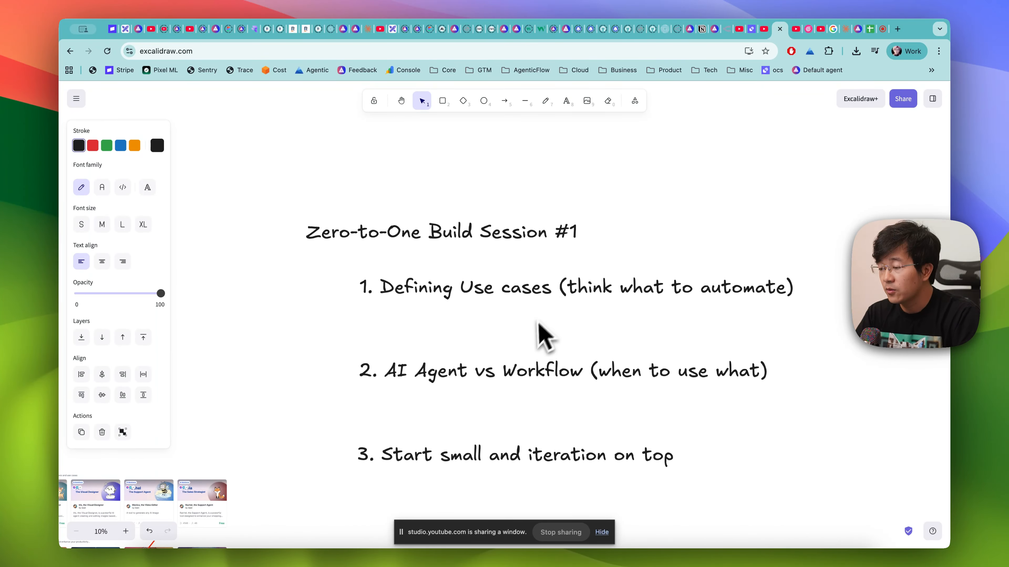
pyautogui.press('super+v')
pyautogui.moveTo(441, 295); pyautogui.dragTo(537, 349)
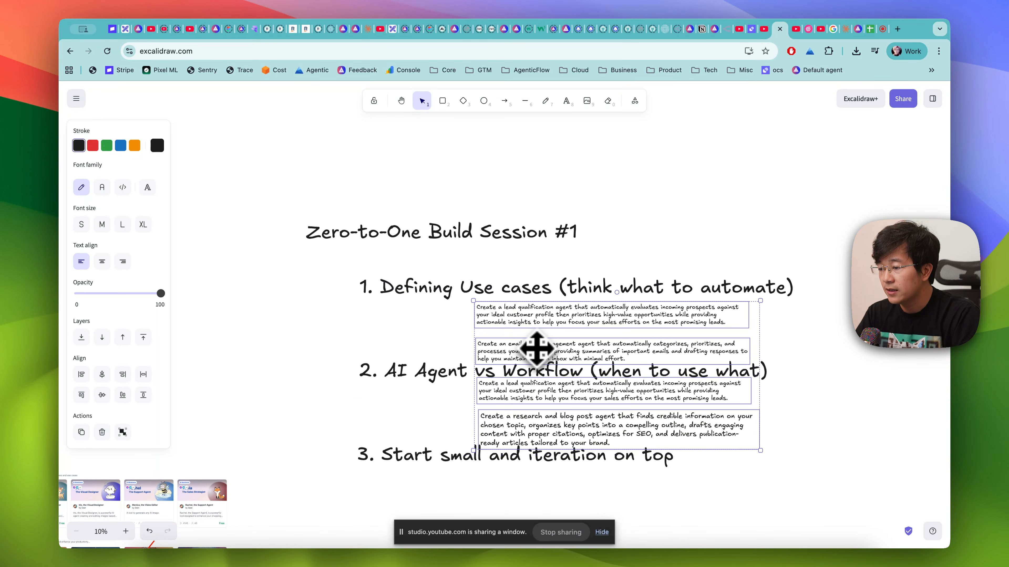
# - Move the "AI Agent vs Workflow" and "Start small and iteration on top" headings together below the four prompt paragraphs
pyautogui.scroll(-5, 465, 437)
pyautogui.hscroll(1, 464, 437)
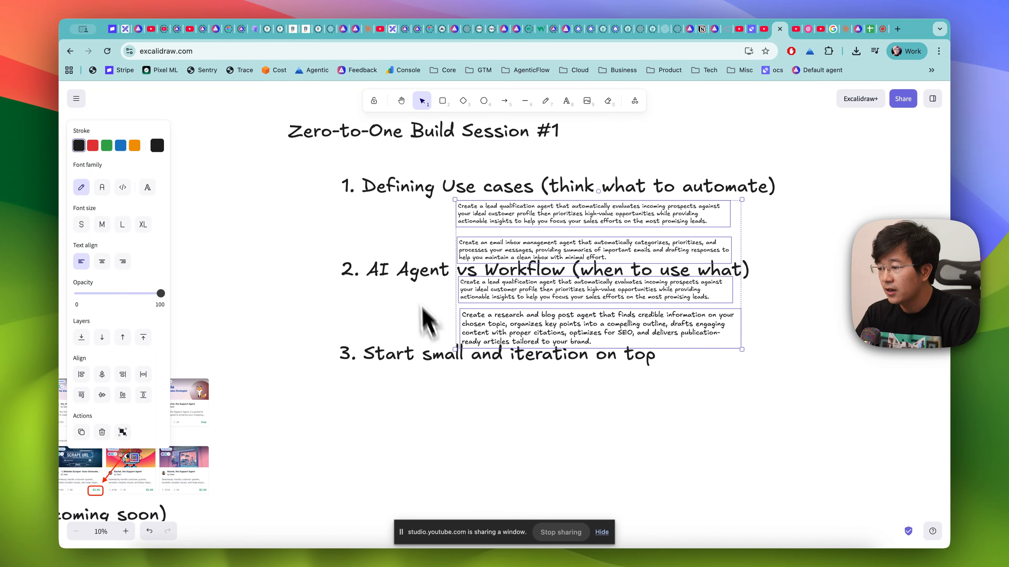
pyautogui.click(410, 269)
pyautogui.keyDown('shift'); pyautogui.click(412, 345); pyautogui.keyUp('shift')
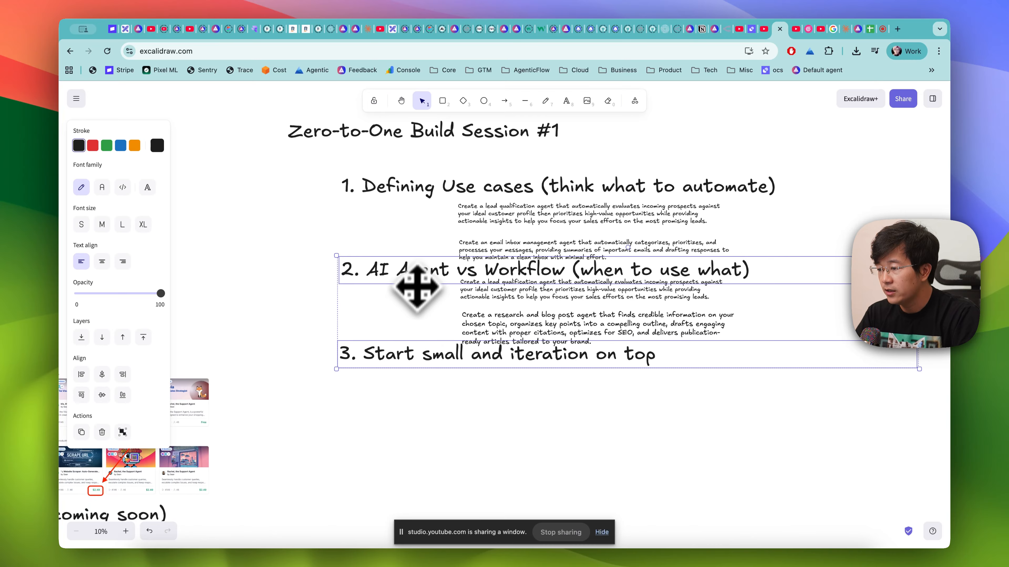
pyautogui.moveTo(417, 286); pyautogui.dragTo(422, 415)
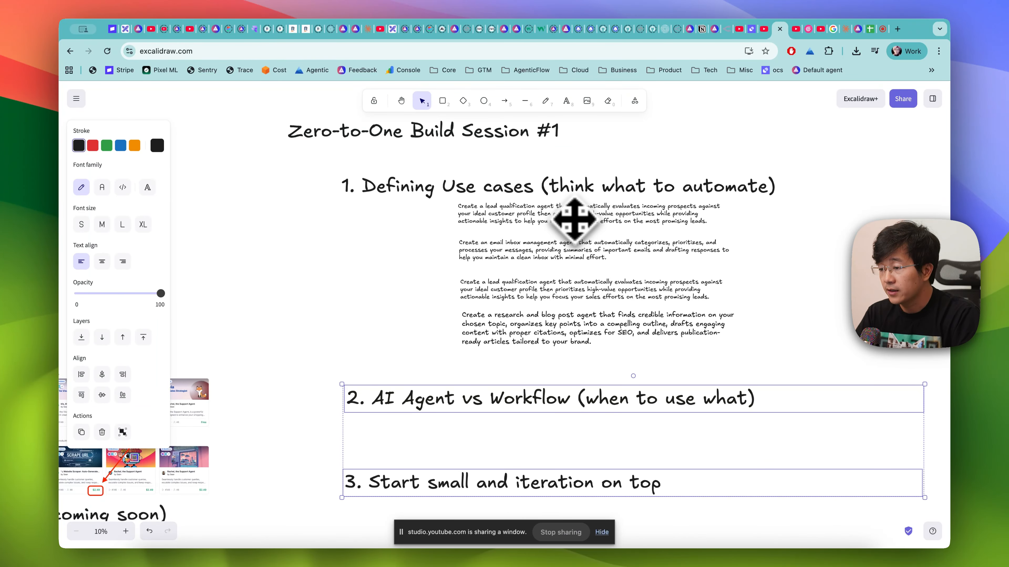
# - Examine the wording of the first lead qualification prompt under the "Defining Use cases" heading
pyautogui.scroll(5, 573, 204)
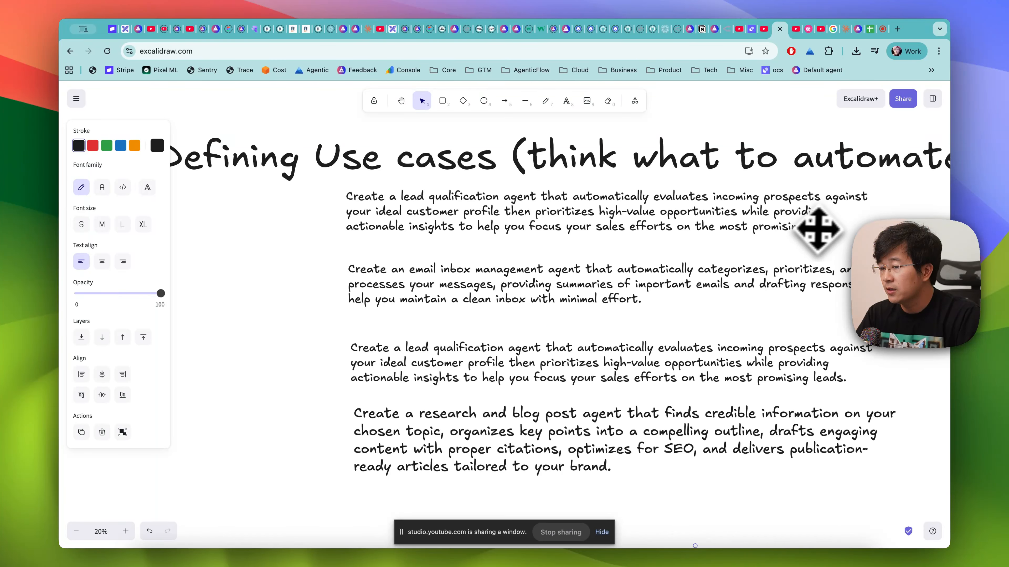
pyautogui.click(512, 224)
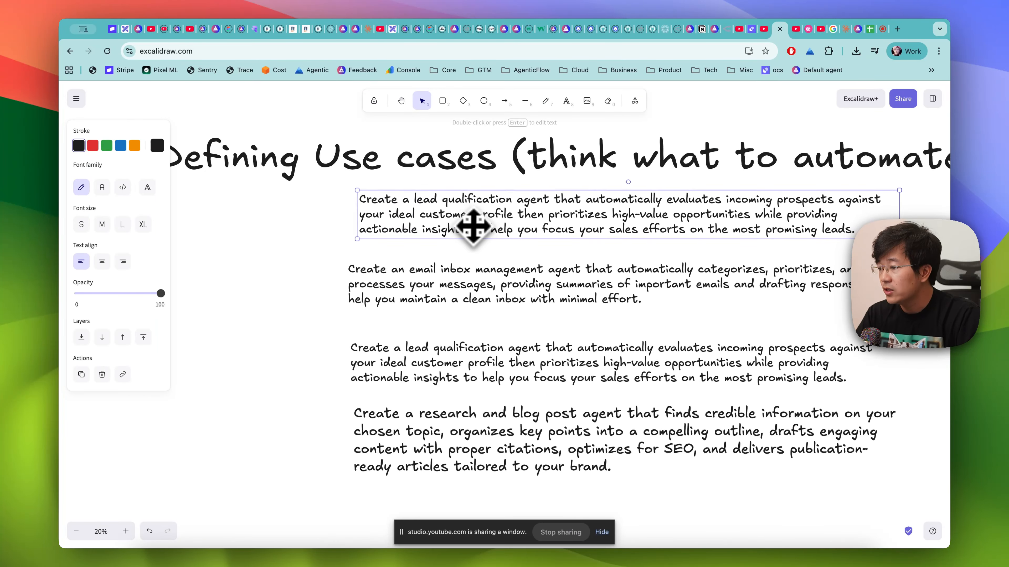
pyautogui.doubleClick(457, 208)
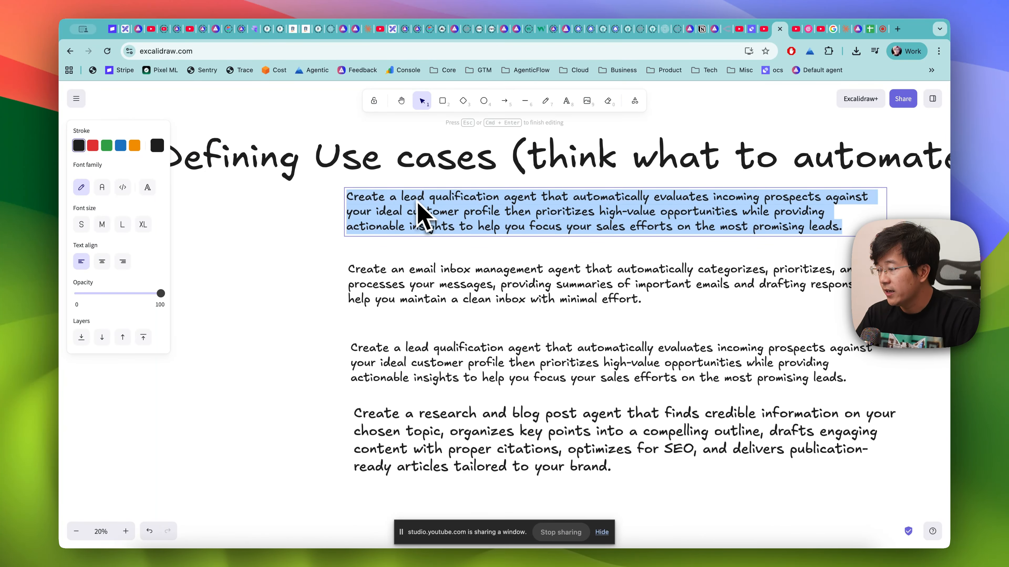
pyautogui.click(329, 281)
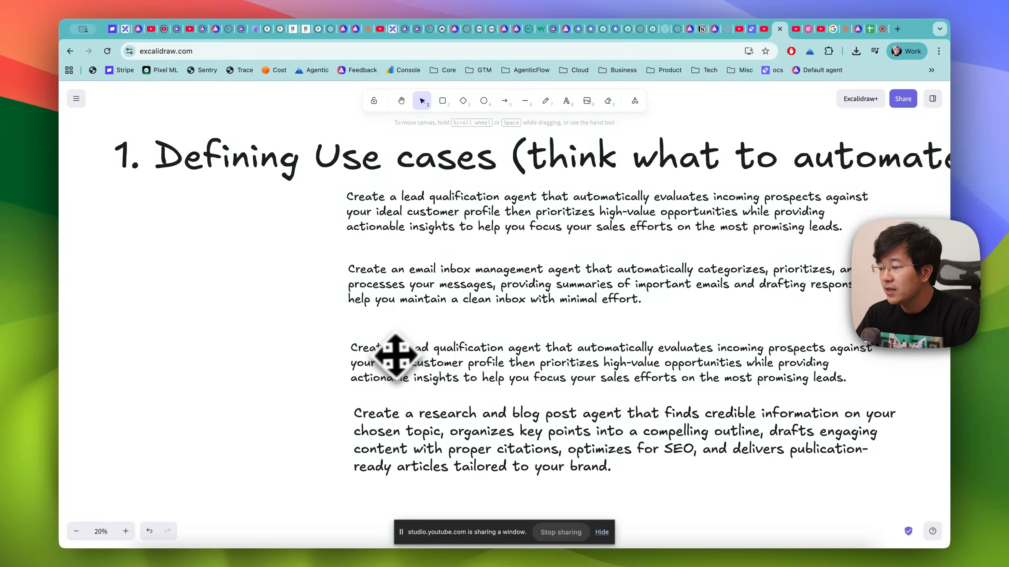
# - Delete the duplicate lead qualification prompt, then move the research and blog post prompt into its place and scale it down slightly
pyautogui.click(454, 365)
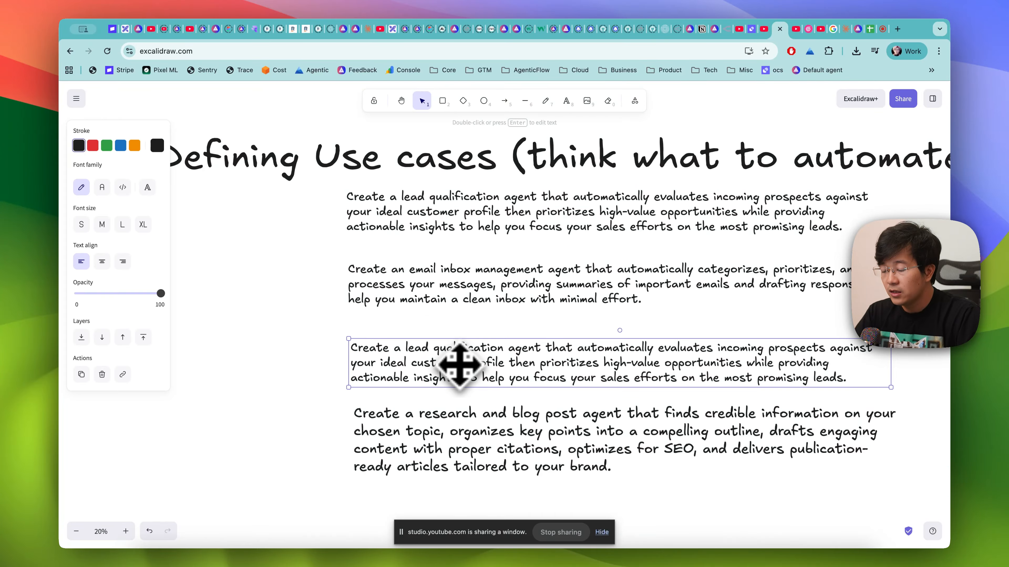
pyautogui.press('BackSpace')
pyautogui.moveTo(459, 441); pyautogui.dragTo(453, 365)
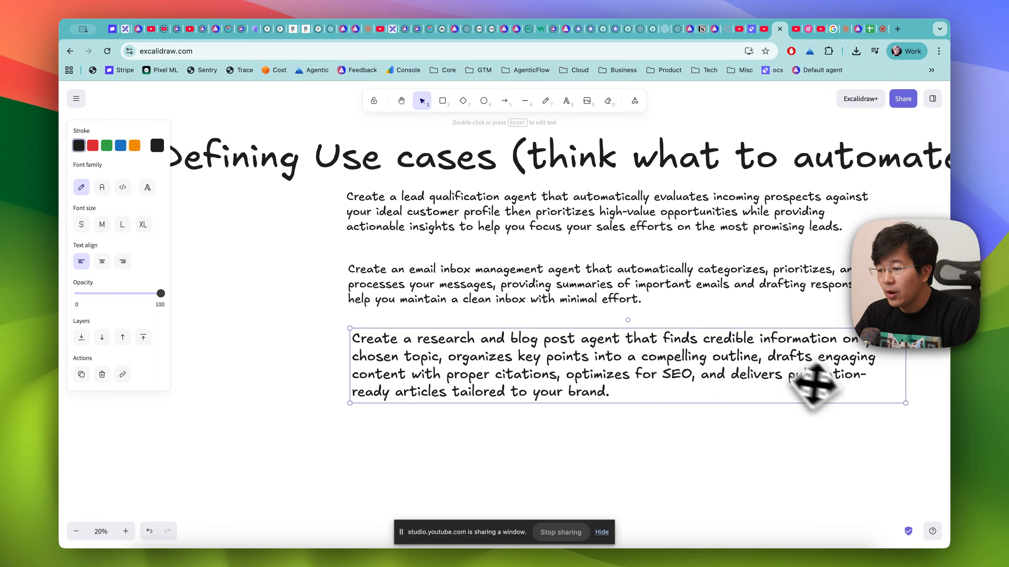
pyautogui.moveTo(906, 405); pyautogui.dragTo(837, 395)
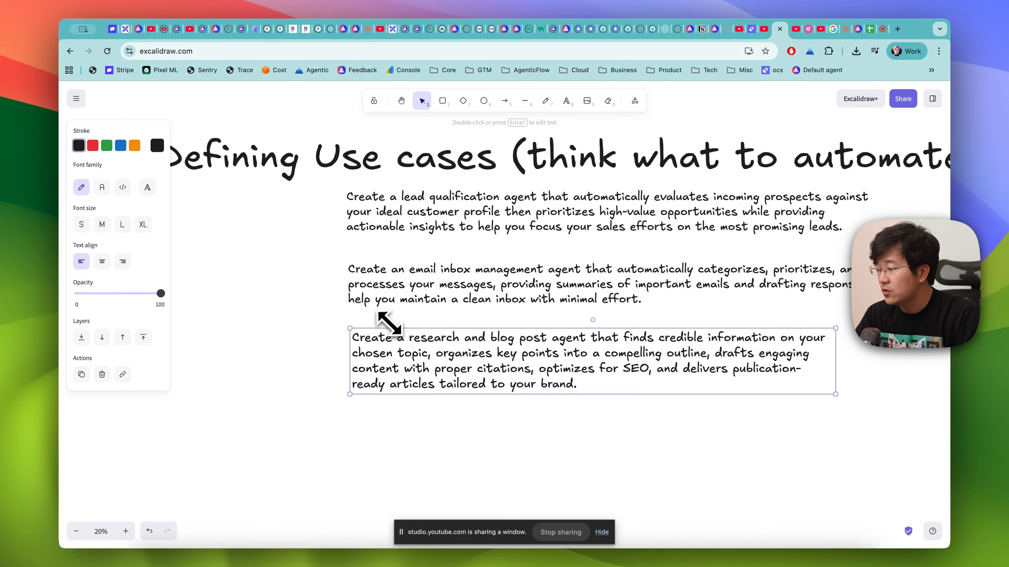
# - Shift the three prompts left and slightly down under the "Defining Use cases" heading, and align the research prompt with the other two
pyautogui.hscroll(-4, 388, 323)
pyautogui.click(480, 239)
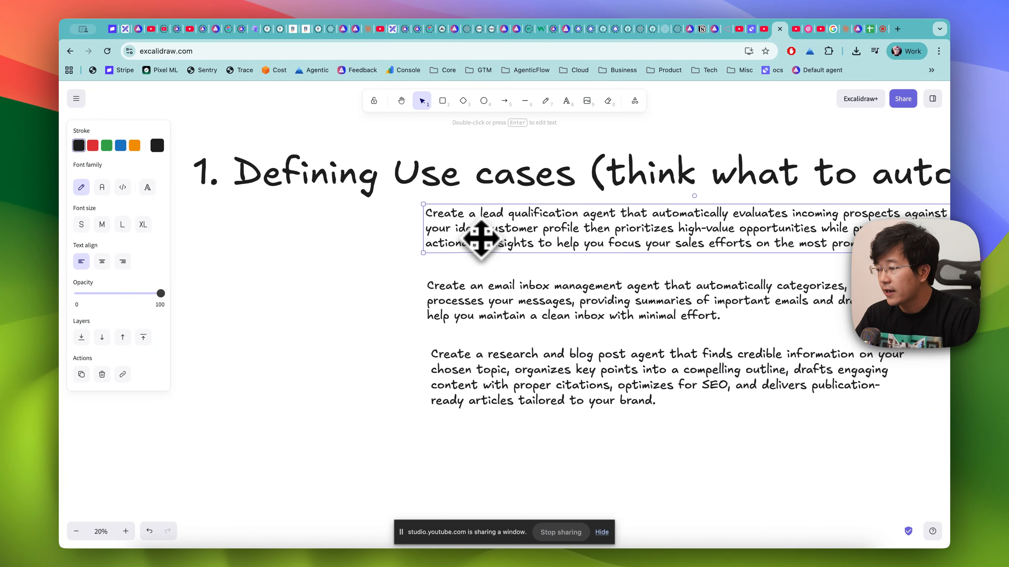
pyautogui.keyDown('shift'); pyautogui.click(474, 301); pyautogui.keyUp('shift')
pyautogui.keyDown('shift'); pyautogui.click(477, 371); pyautogui.keyUp('shift')
pyautogui.moveTo(495, 307); pyautogui.dragTo(319, 312)
pyautogui.click(239, 303)
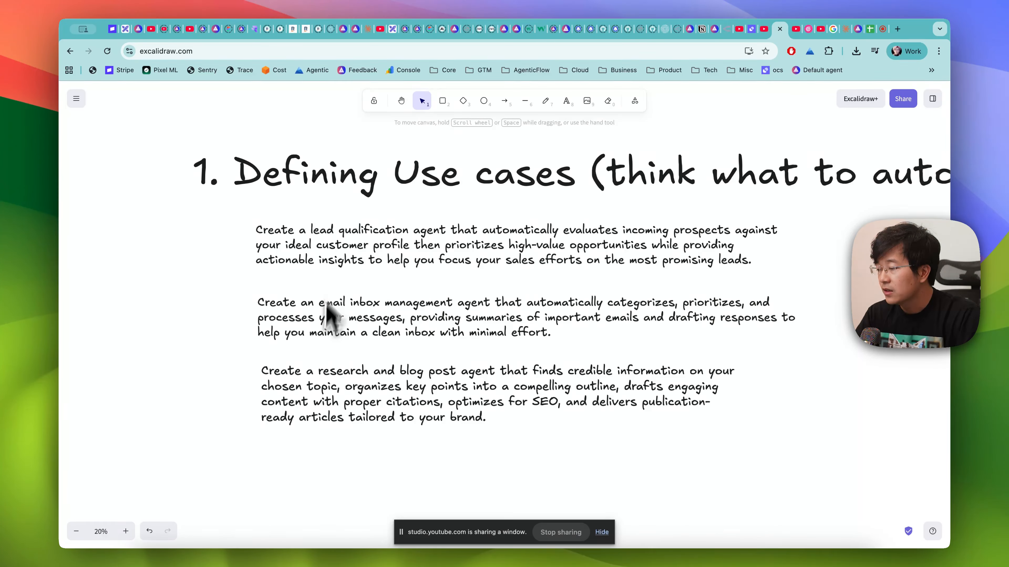
pyautogui.moveTo(314, 385); pyautogui.dragTo(309, 391)
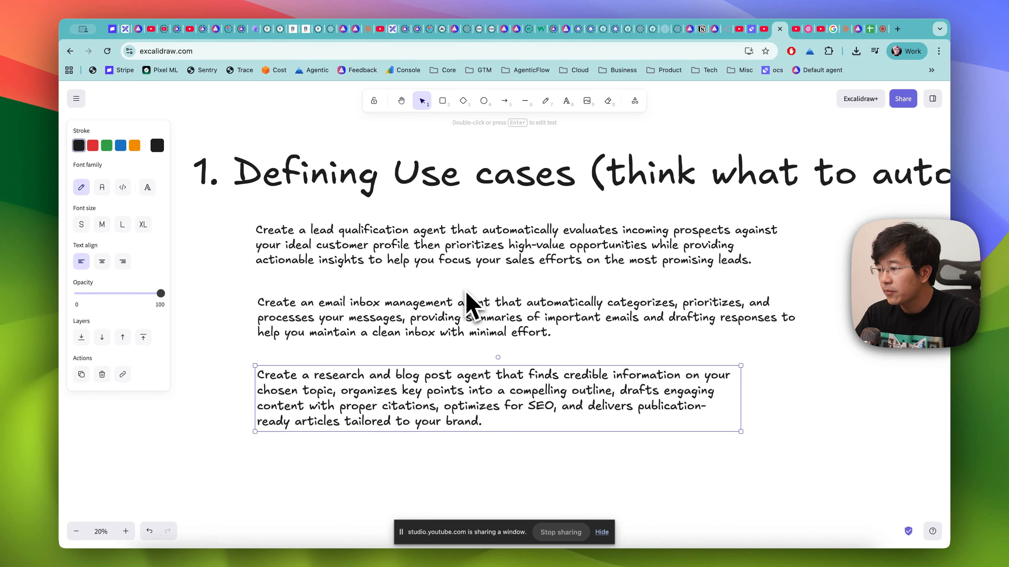
# - Move the "2. AI Agent vs Workflow" heading up closer to the prompts and align the third heading's left edge with it
pyautogui.scroll(-5, 466, 293)
pyautogui.scroll(-3, 469, 300)
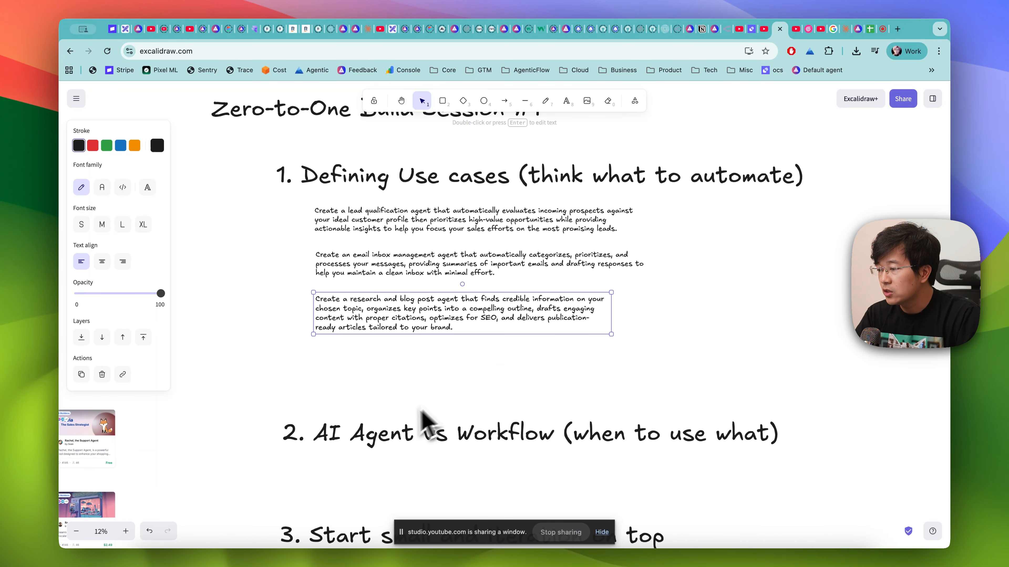
pyautogui.click(423, 415)
pyautogui.moveTo(366, 441); pyautogui.dragTo(362, 402)
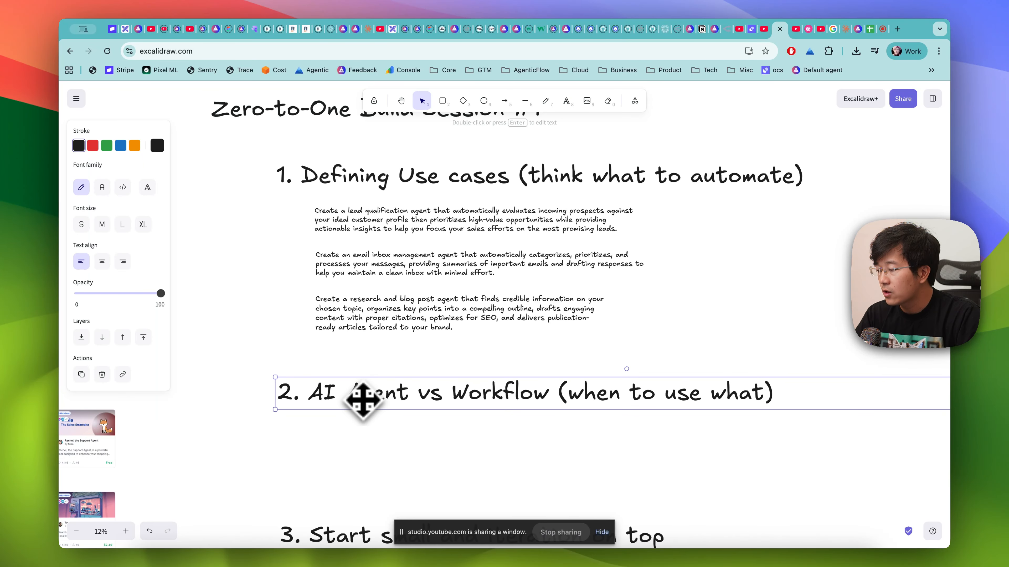
pyautogui.moveTo(328, 537); pyautogui.dragTo(323, 539)
pyautogui.click(351, 500)
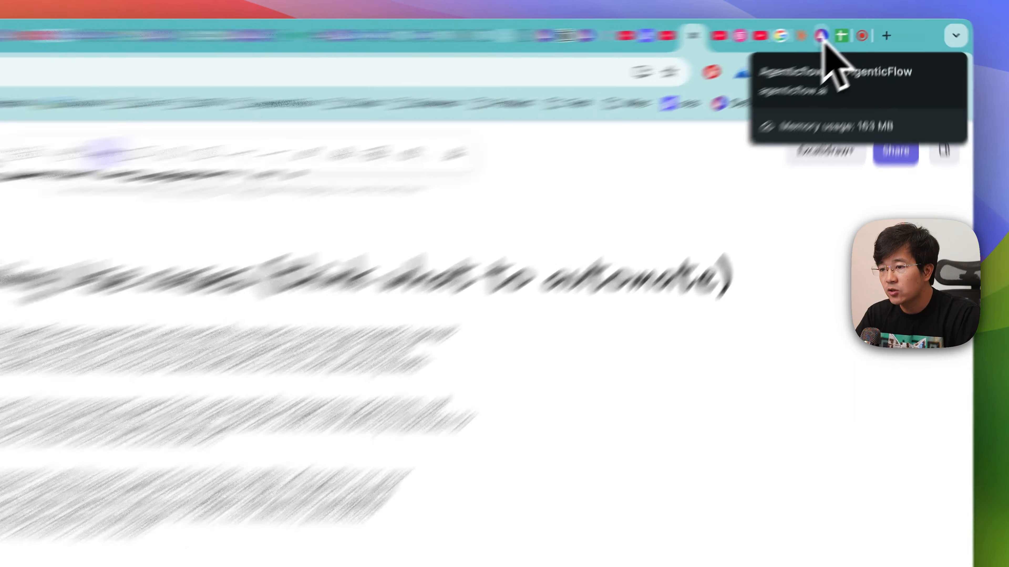
# - Switch to AgenticFlow and open the workflow "Website Scraper: Auto-Generate Product Catalog + Static Pages"
pyautogui.click(857, 28)
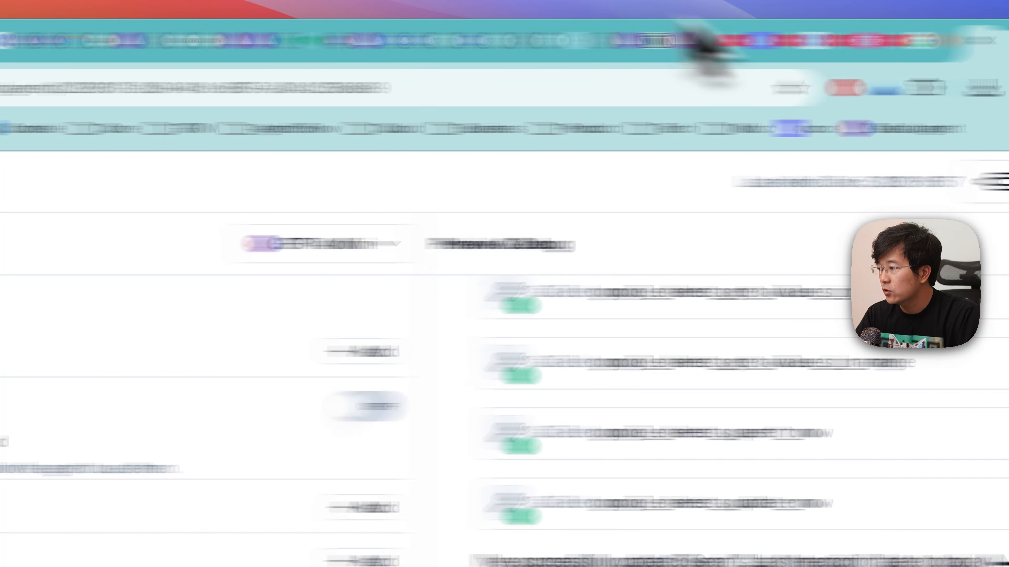
pyautogui.click(26, 181)
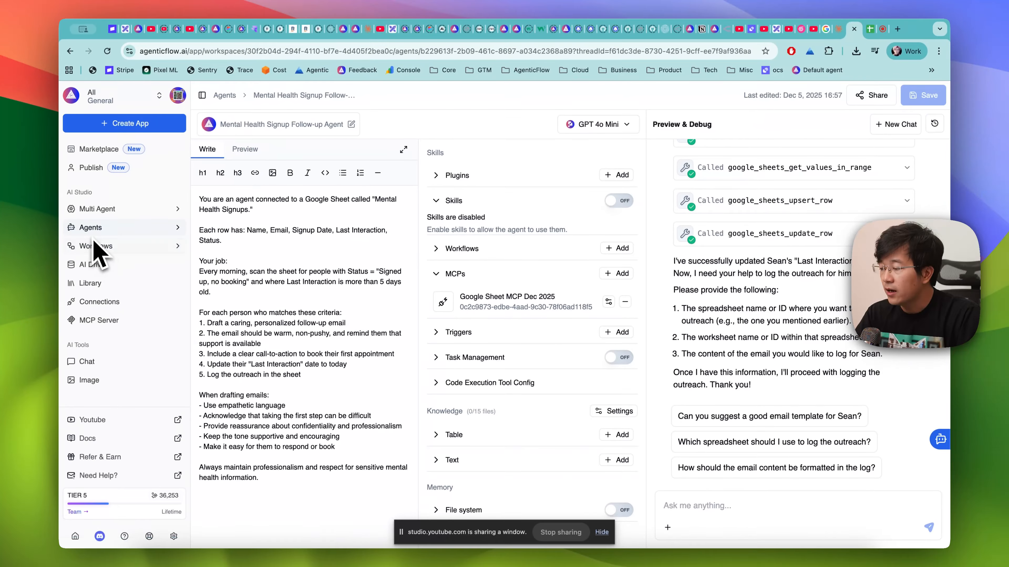
pyautogui.click(104, 247)
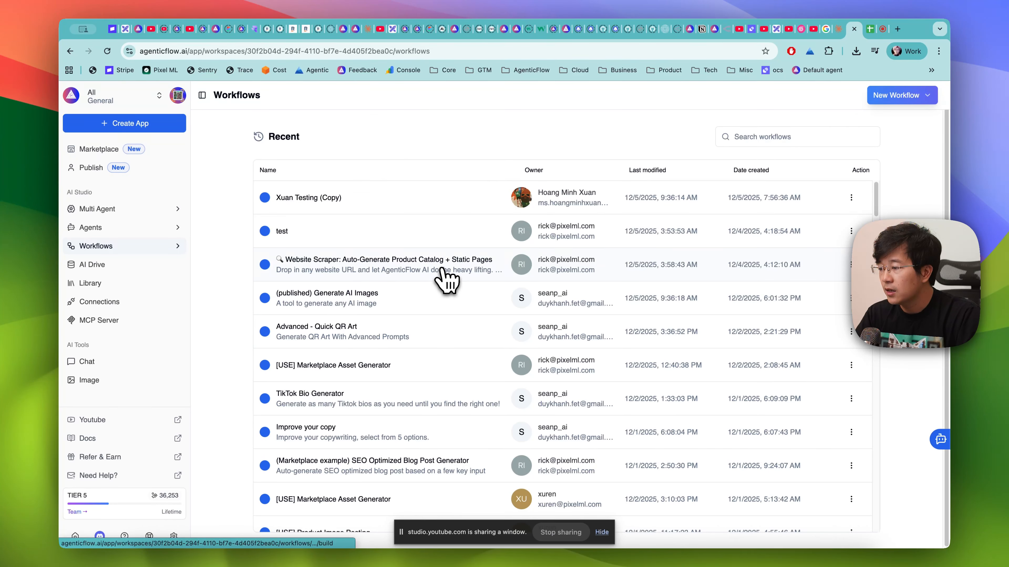
pyautogui.click(446, 283)
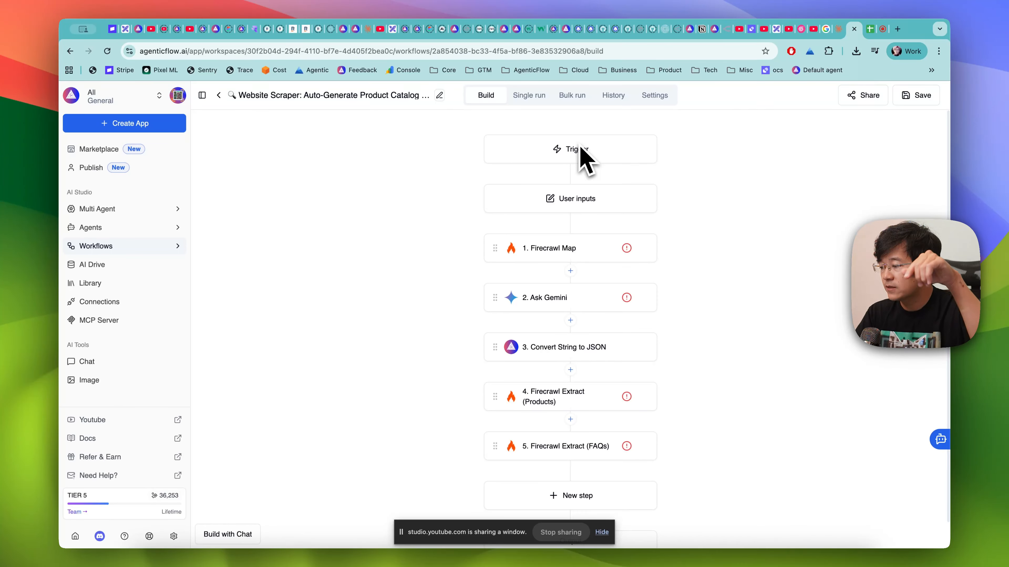
# - Review the workflow's trigger scheduling settings and its user inputs configuration
pyautogui.click(575, 158)
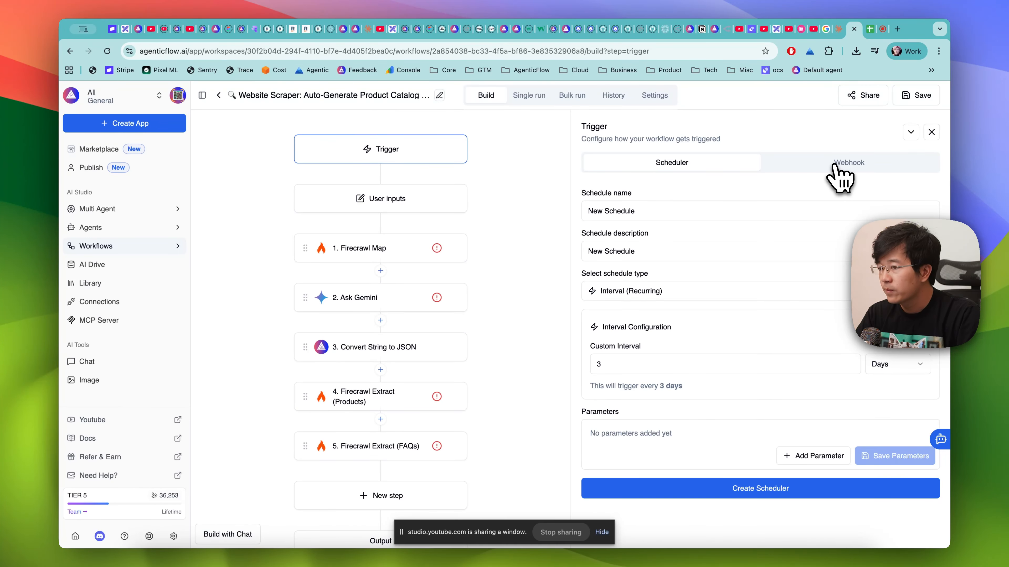
pyautogui.click(932, 132)
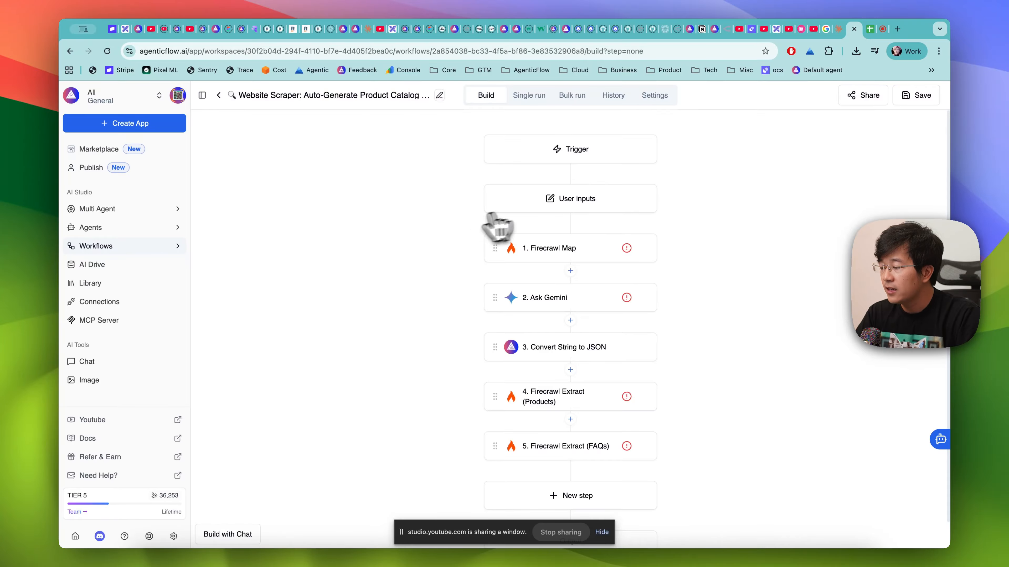
pyautogui.click(568, 198)
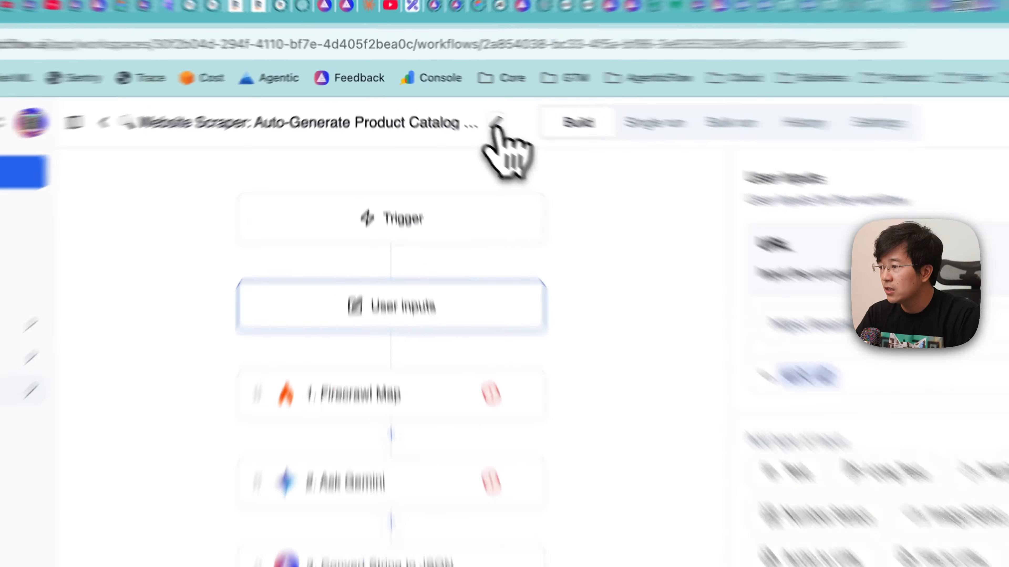
# - Check the workflow's full name and description in its info dialog and close the dialog without changing anything
pyautogui.click(439, 95)
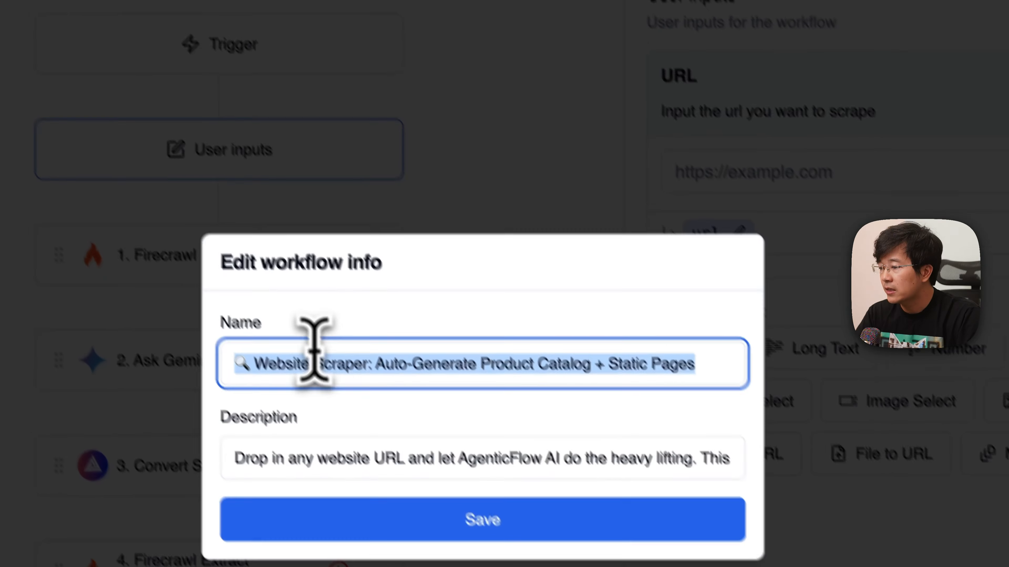
pyautogui.click(391, 359)
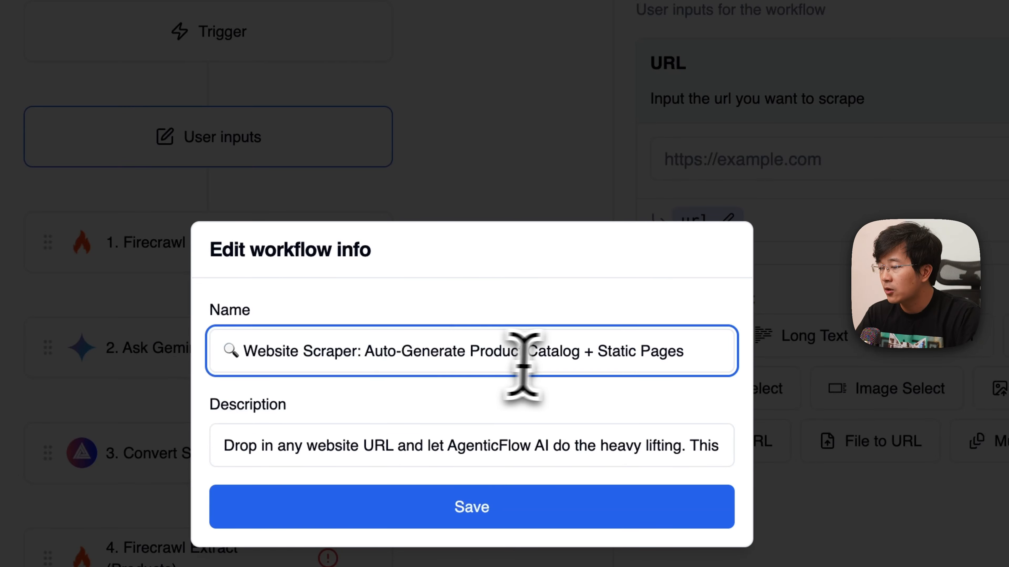
pyautogui.keyDown('shift'); pyautogui.click(582, 360); pyautogui.keyUp('shift')
pyautogui.click(694, 359)
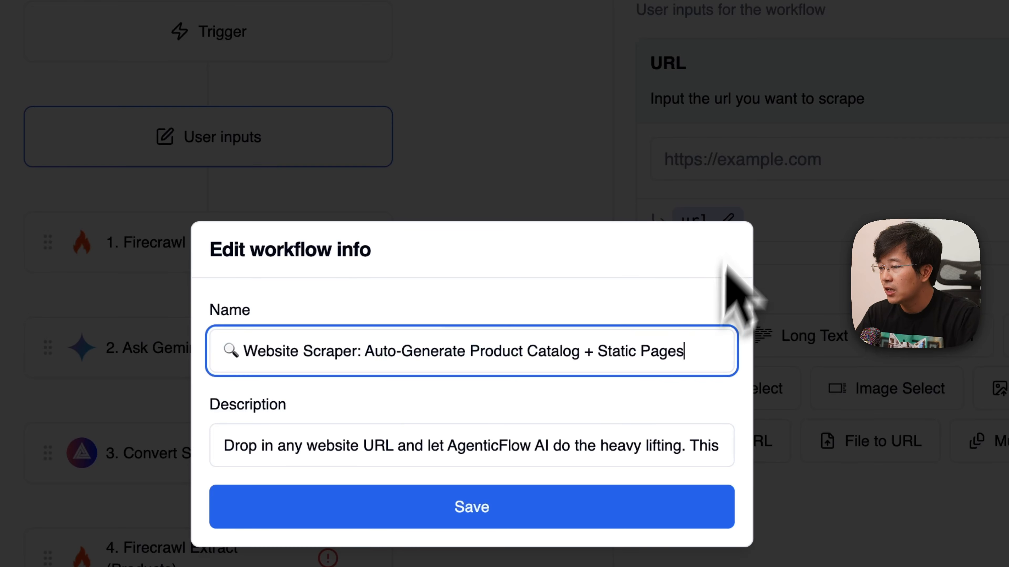
pyautogui.click(749, 182)
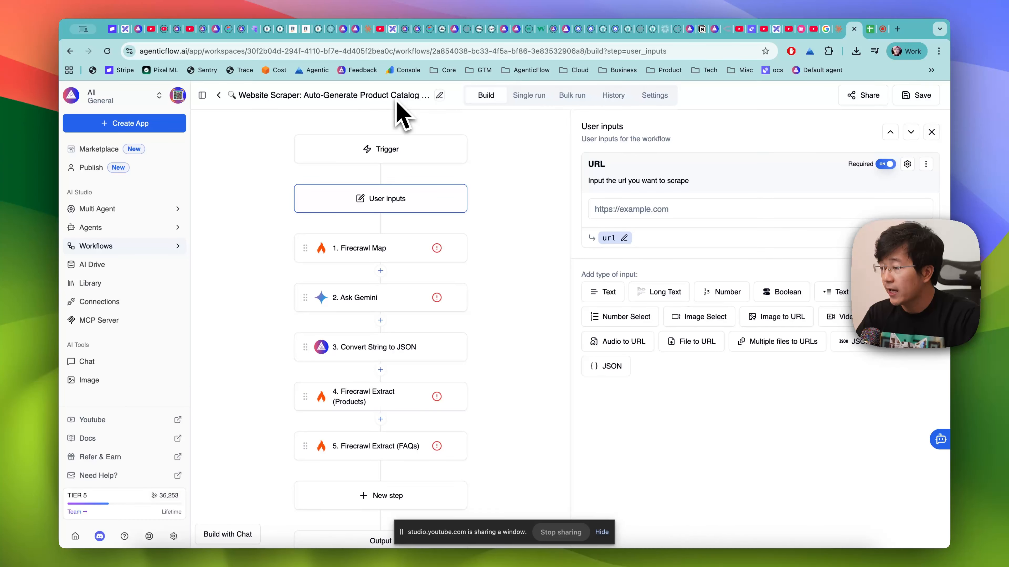
# - Review the settings of each workflow step in order, from Firecrawl Map through Ask Gemini and Convert String to JSON to Firecrawl Extract (FAQs)
pyautogui.click(359, 249)
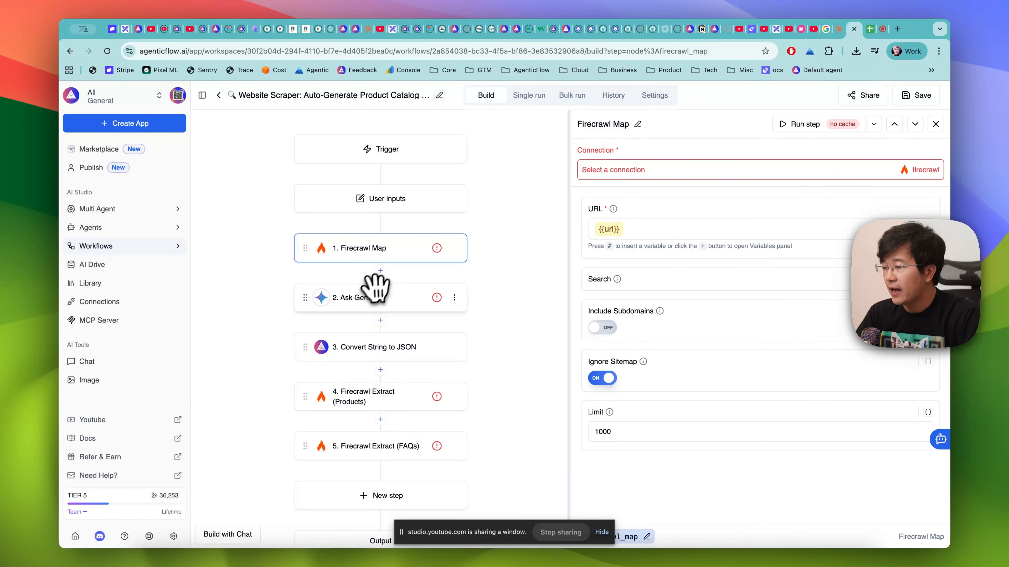
pyautogui.click(365, 298)
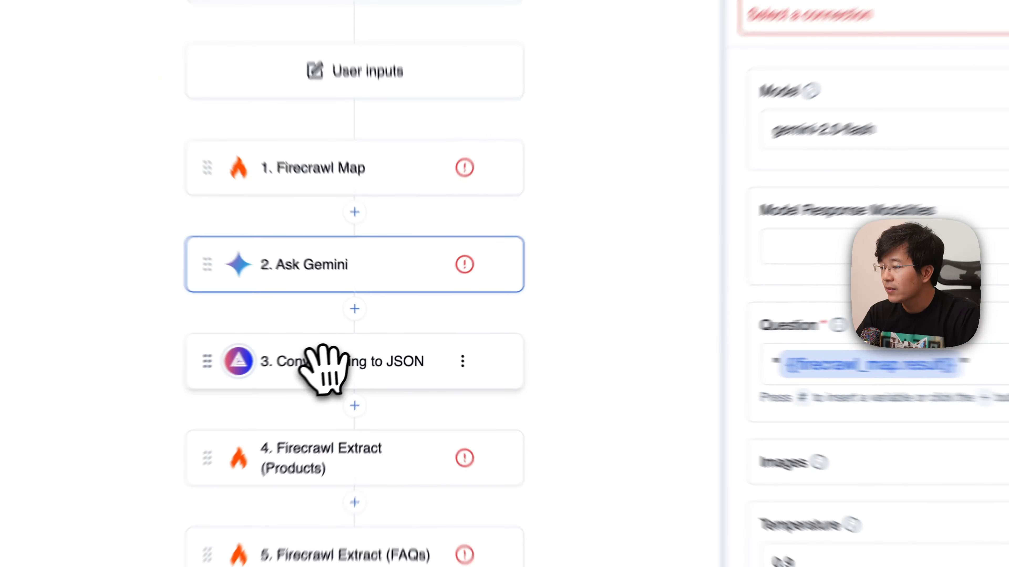
pyautogui.click(365, 347)
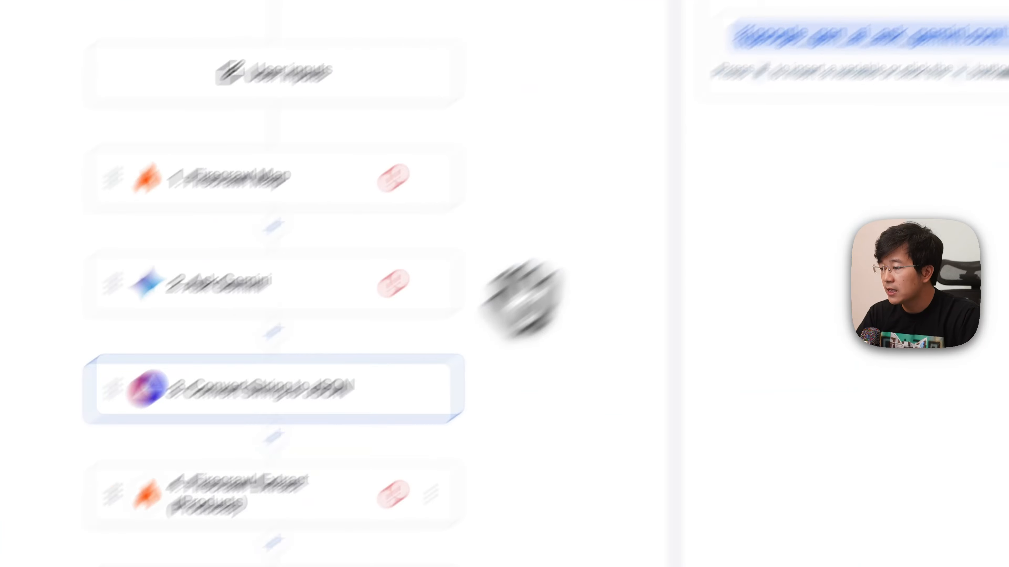
pyautogui.click(302, 443)
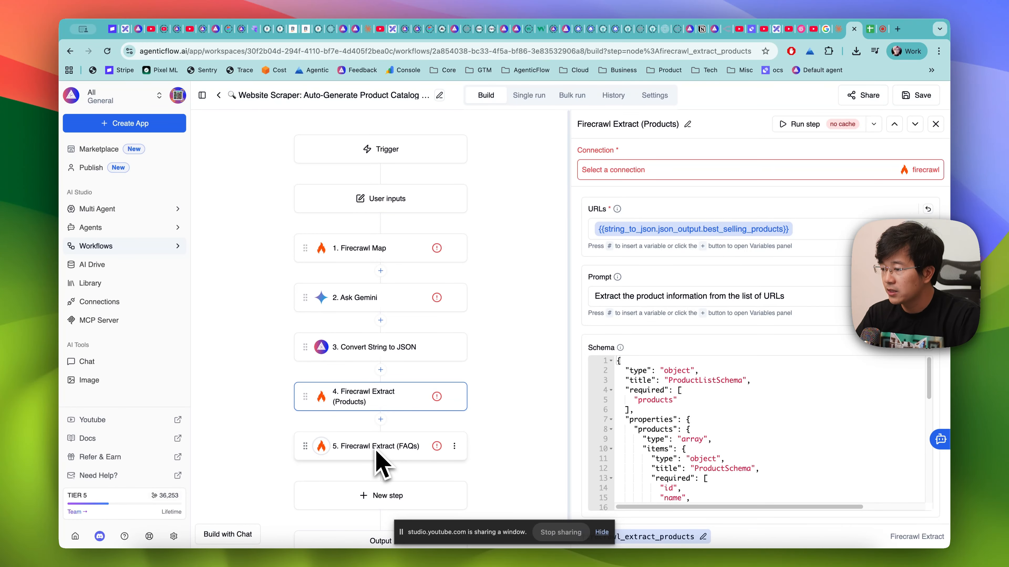
pyautogui.scroll(-1, 379, 463)
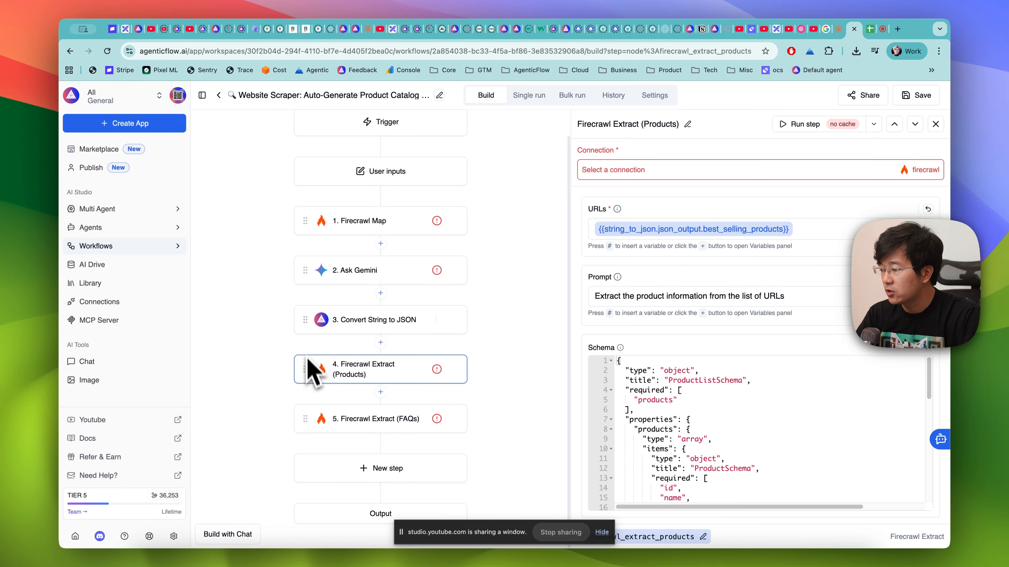
pyautogui.click(309, 420)
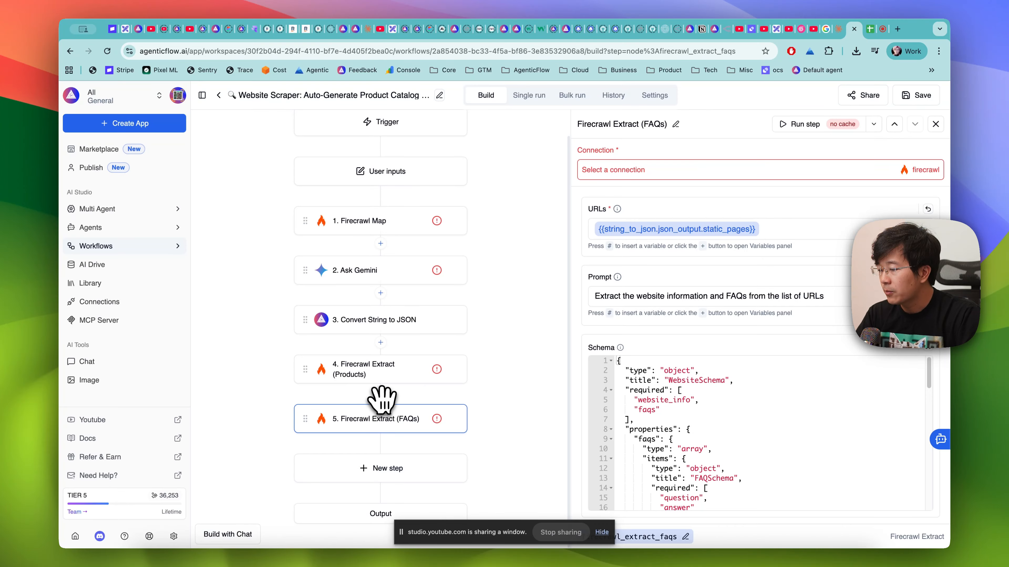
# - Insert a Web Retrieval action between Firecrawl Map and Ask Gemini, and delete the Firecrawl Map step
pyautogui.click(381, 244)
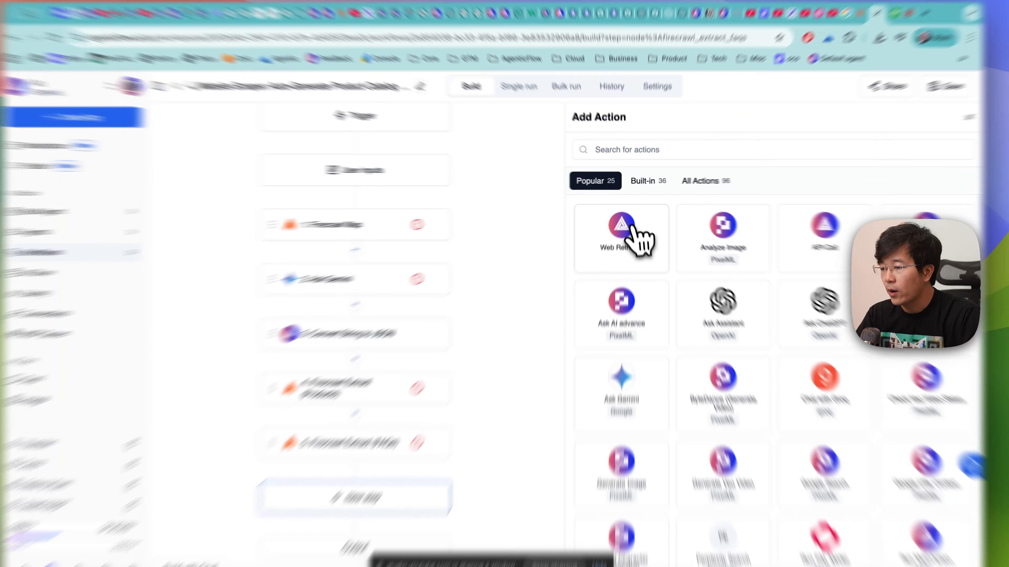
pyautogui.click(623, 234)
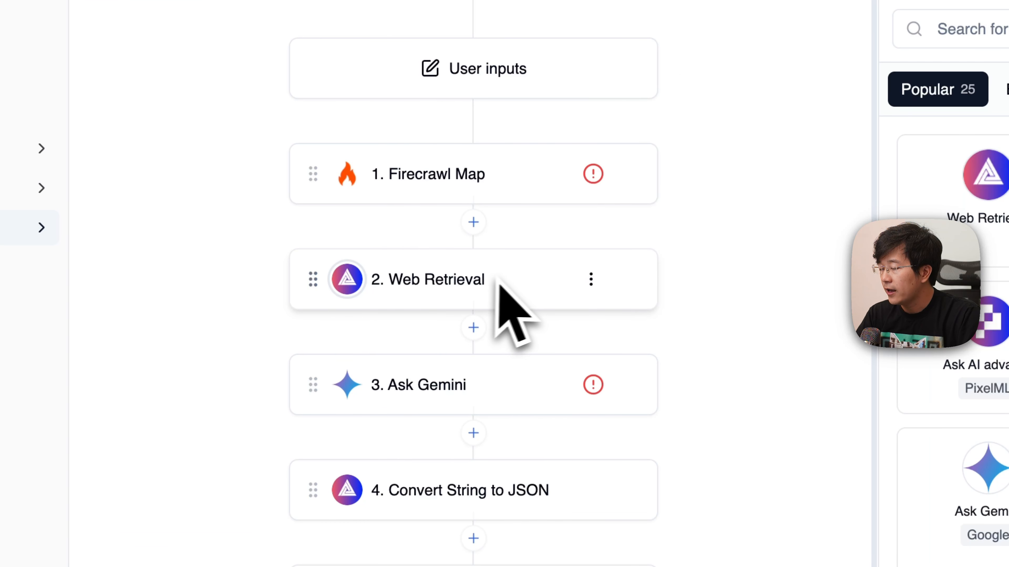
pyautogui.click(630, 175)
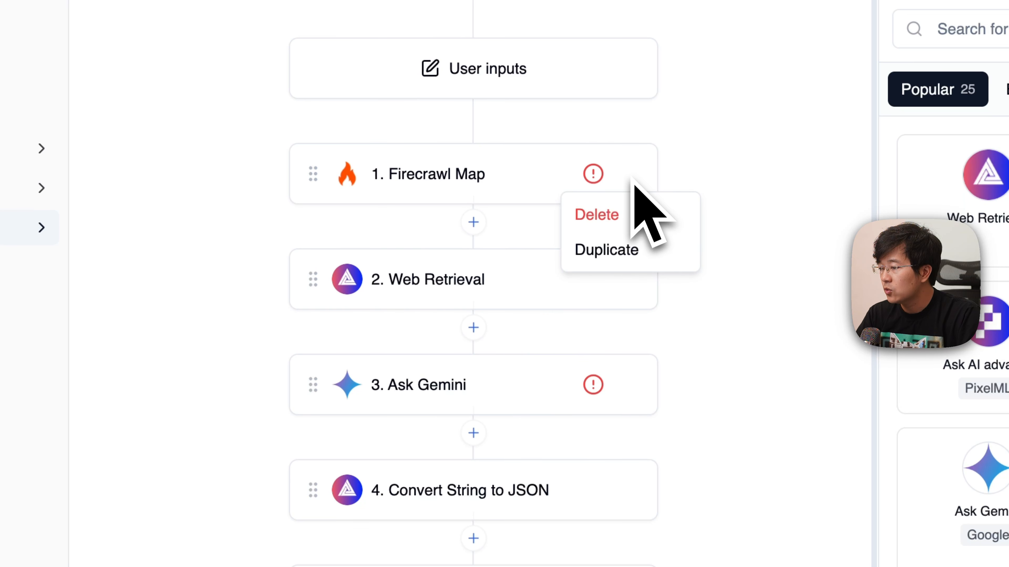
pyautogui.click(603, 216)
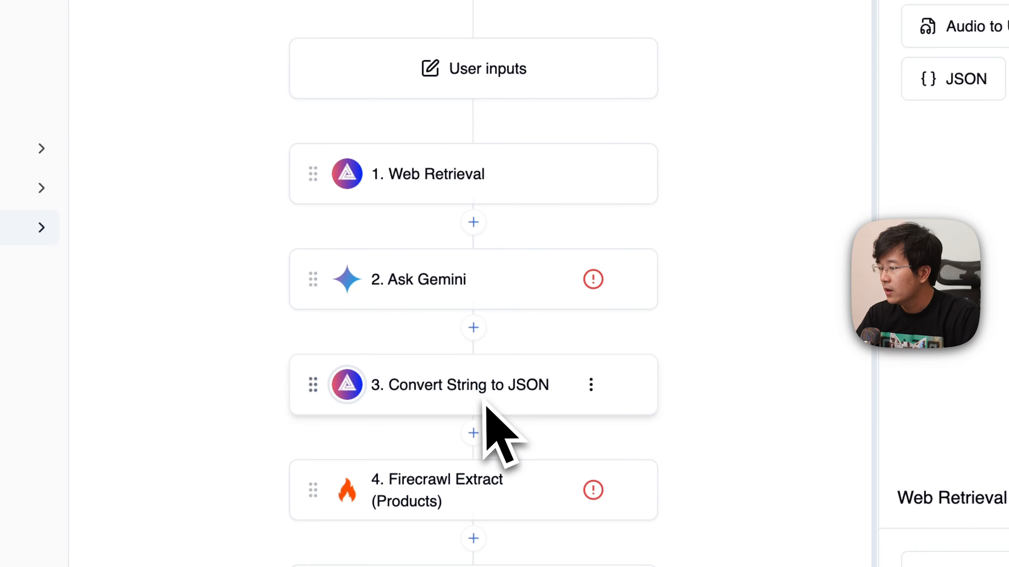
# - Duplicate the Web Retrieval step at the start of the workflow
pyautogui.click(591, 175)
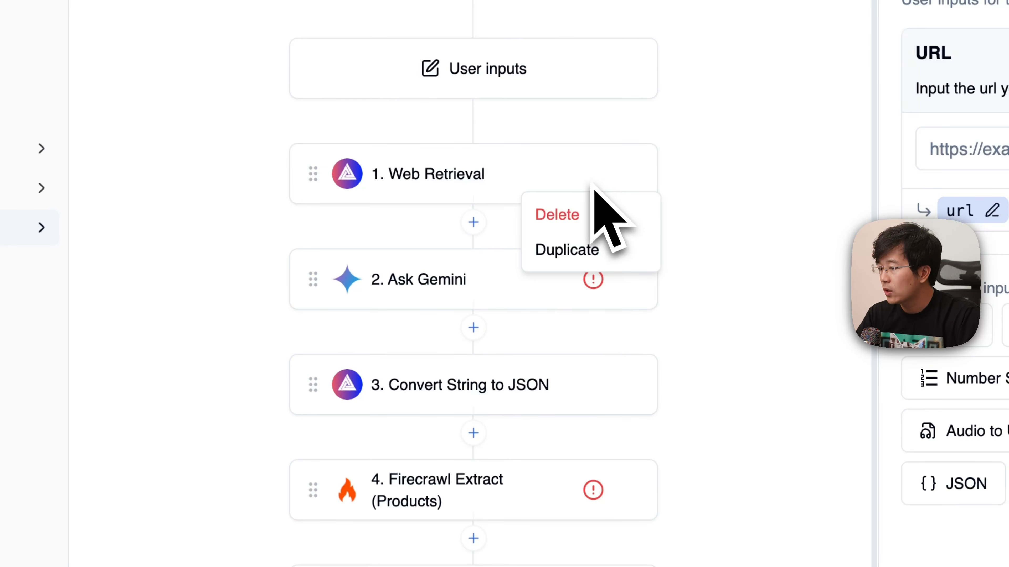
pyautogui.click(568, 249)
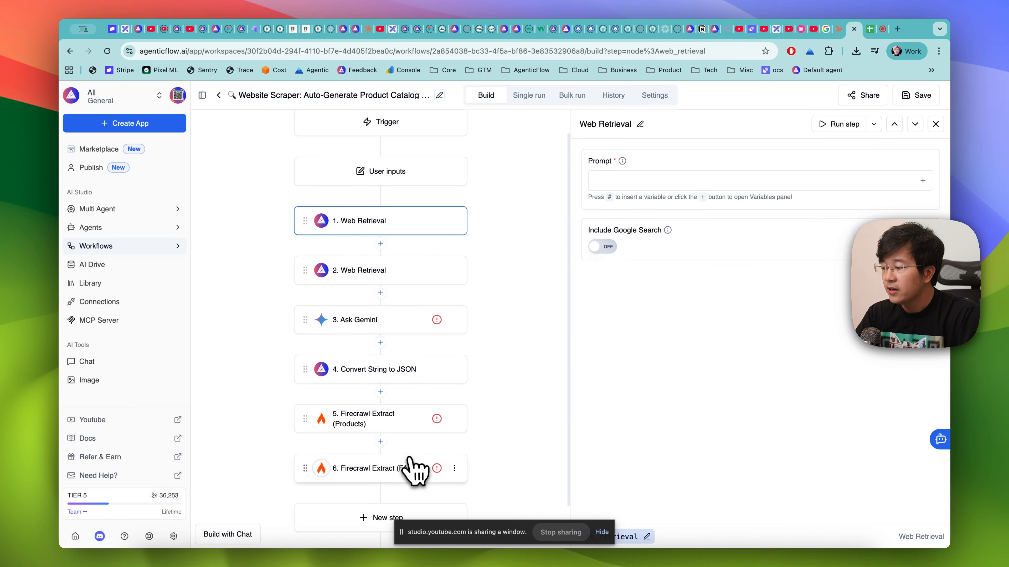
# - Examine the workflow's output configuration with its faqs, products and website_info entries, comparing it with the user inputs
pyautogui.scroll(-2, 411, 463)
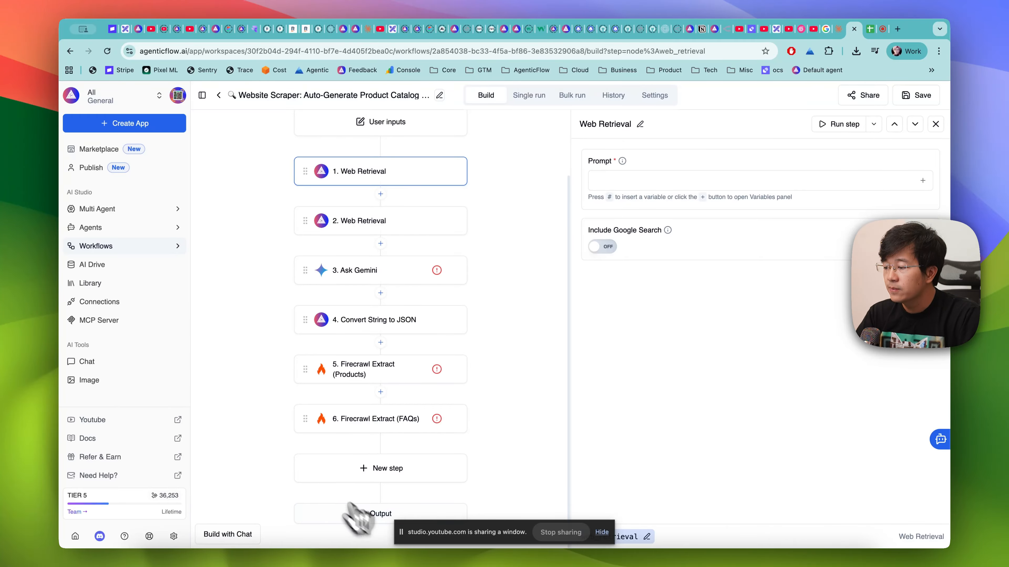
pyautogui.click(362, 511)
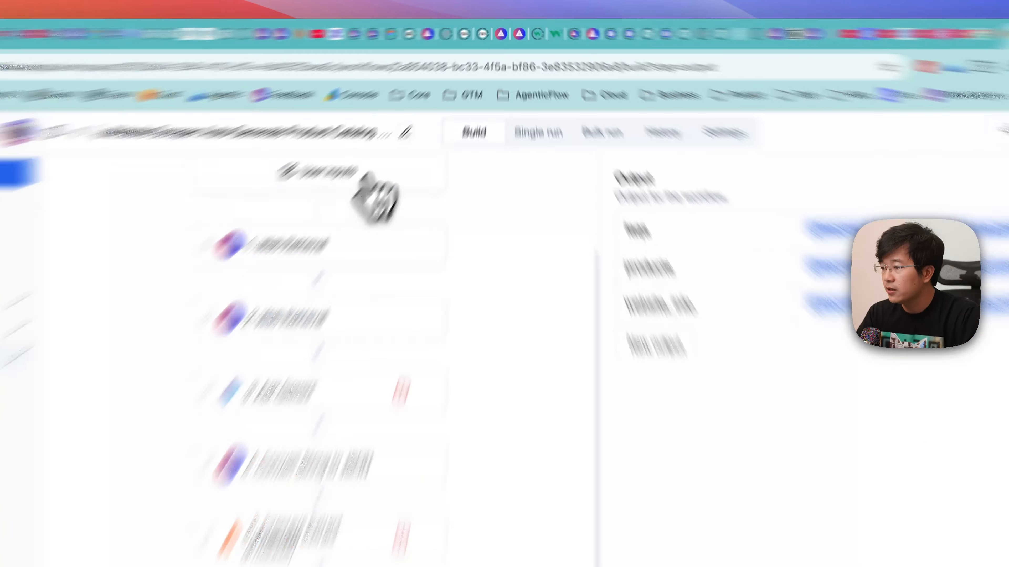
pyautogui.click(421, 125)
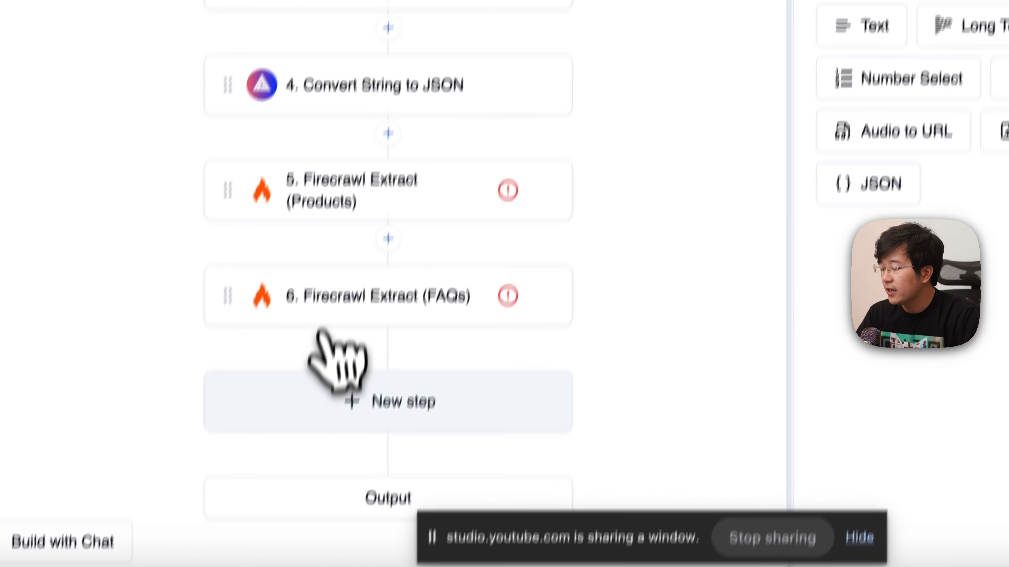
pyautogui.click(370, 500)
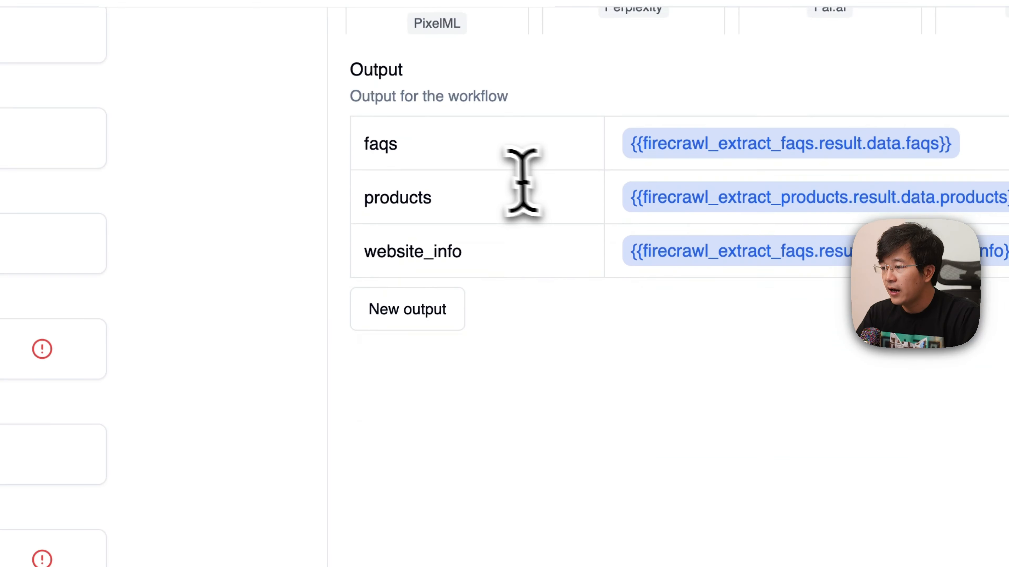
pyautogui.scroll(-1, 521, 183)
pyautogui.click(393, 117)
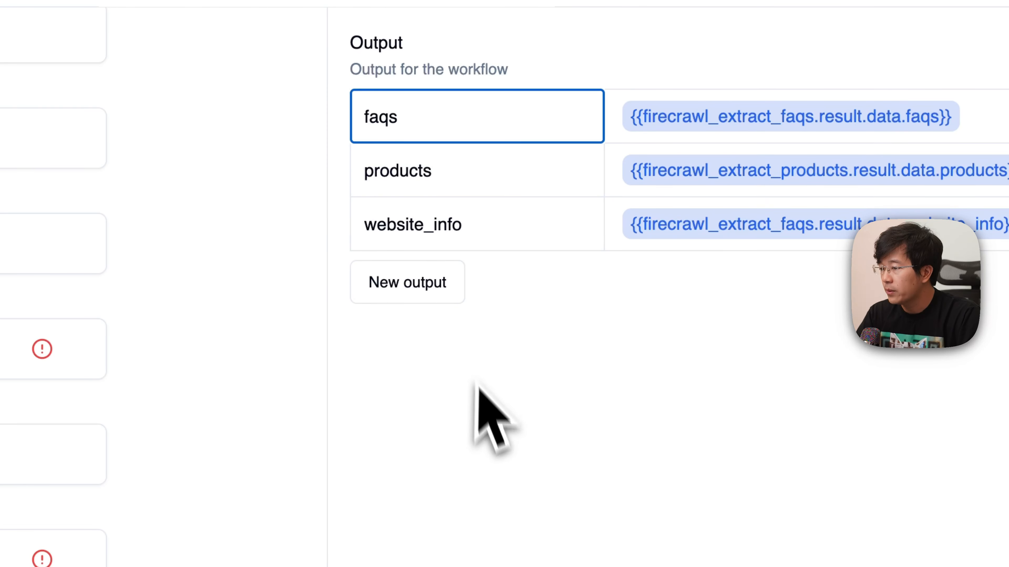
pyautogui.click(414, 174)
pyautogui.click(421, 228)
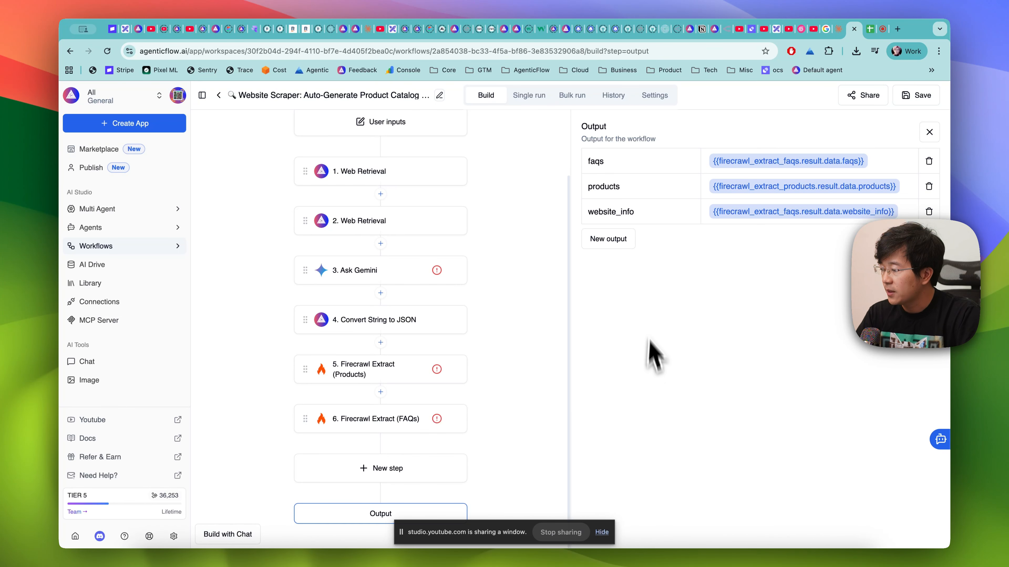
# - Go to the AI Agents list and open the New Marketplace Thumbnail Generator agent for editing
pyautogui.click(96, 228)
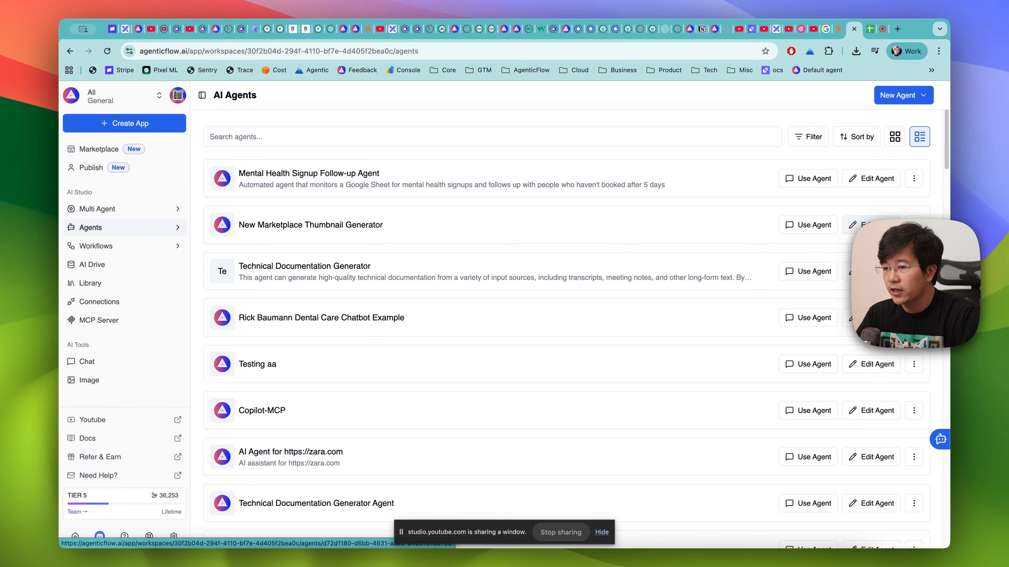
pyautogui.click(871, 179)
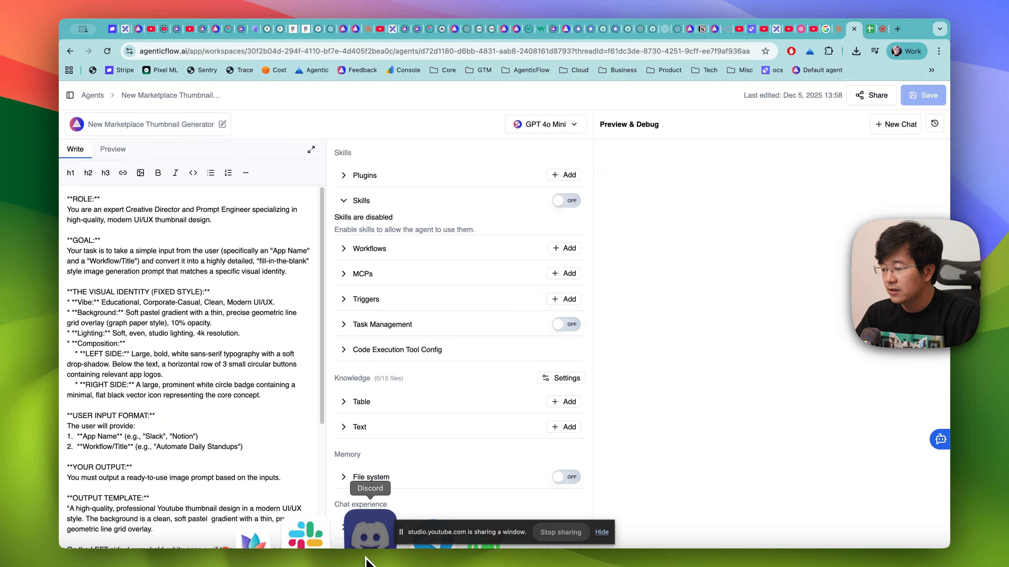
# - Switch to Discord to check the Stage chat messages, and return to the agent editor in AgenticFlow
pyautogui.click(412, 534)
pyautogui.click(514, 325)
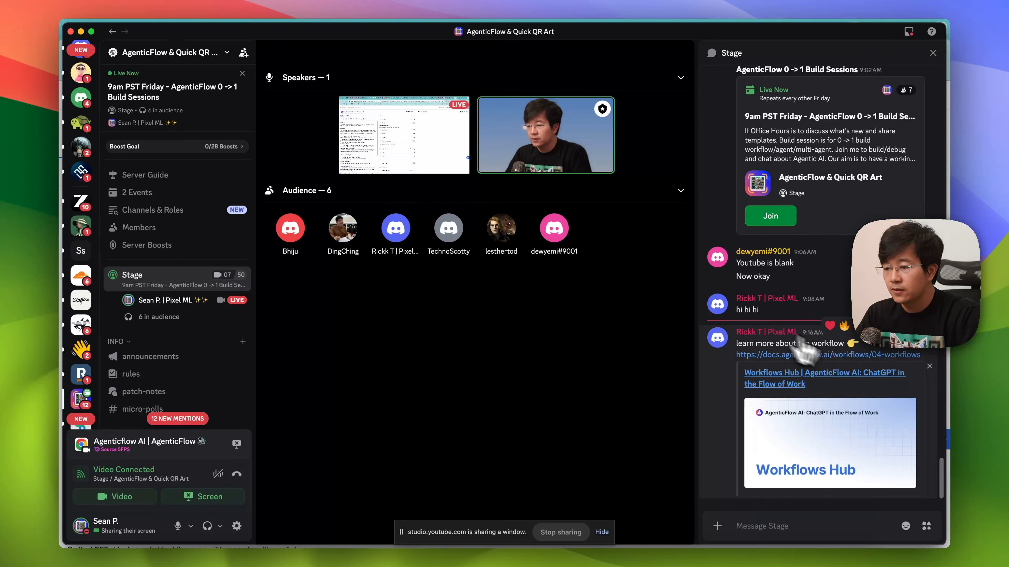
pyautogui.press('super+Tab')
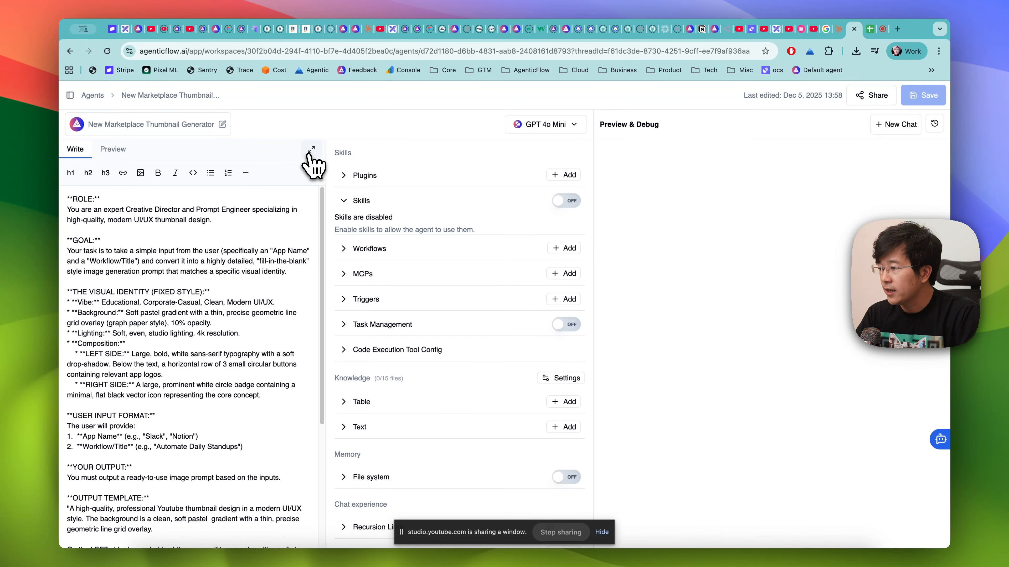
# - Expand the agent's prompt into the Markdown Editor, try adding "ddd" after the ROLE heading, and remove that text again
pyautogui.click(311, 149)
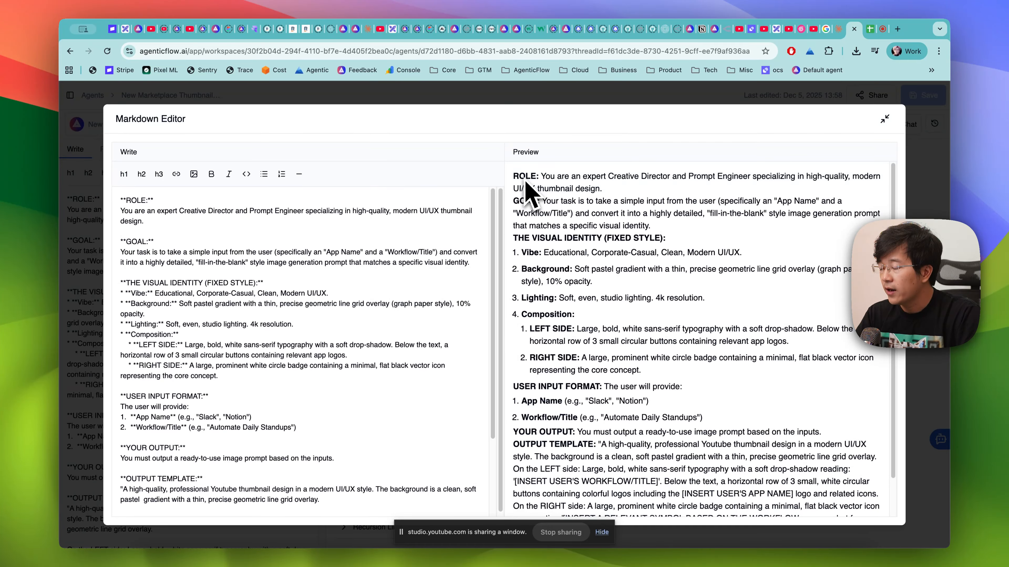
pyautogui.click(163, 201)
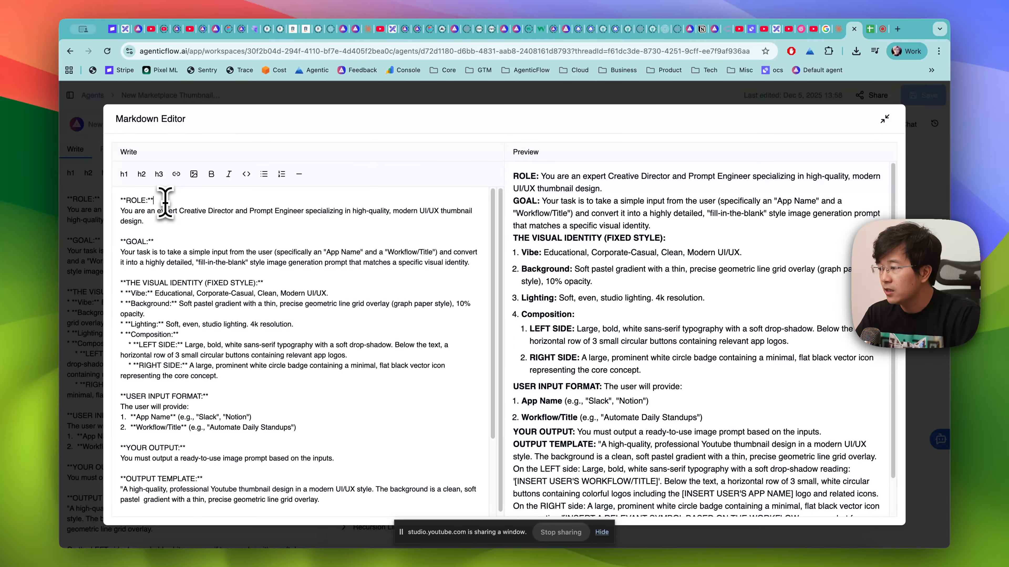
pyautogui.write('ddd')
pyautogui.press('BackSpace')
pyautogui.press('BackSpace')
pyautogui.press('BackSpace')
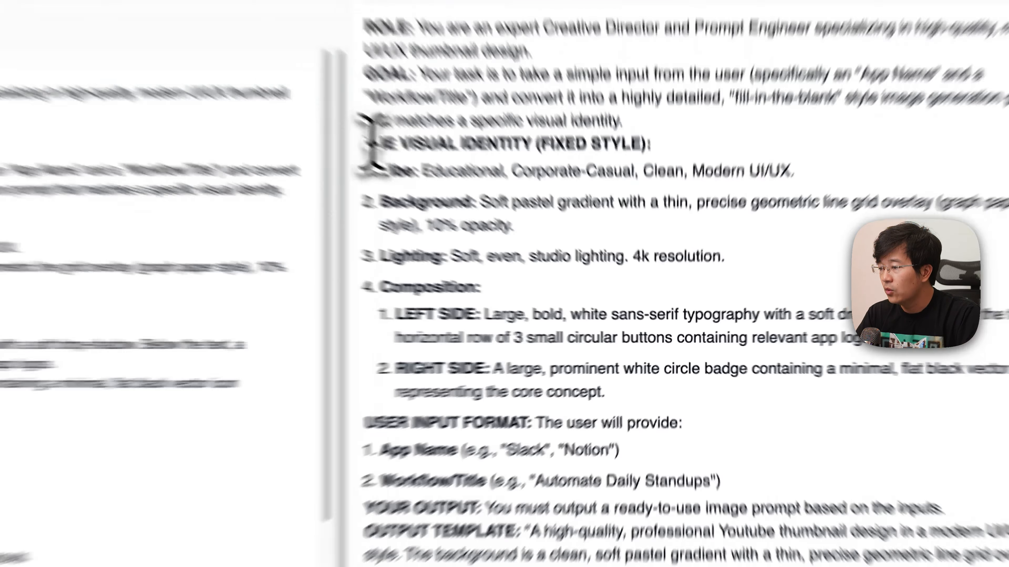
# - Read the prompt preview from the visual identity section down to the output template, and close the expanded editor
pyautogui.moveTo(518, 238); pyautogui.dragTo(606, 239)
pyautogui.scroll(-4, 361, 394)
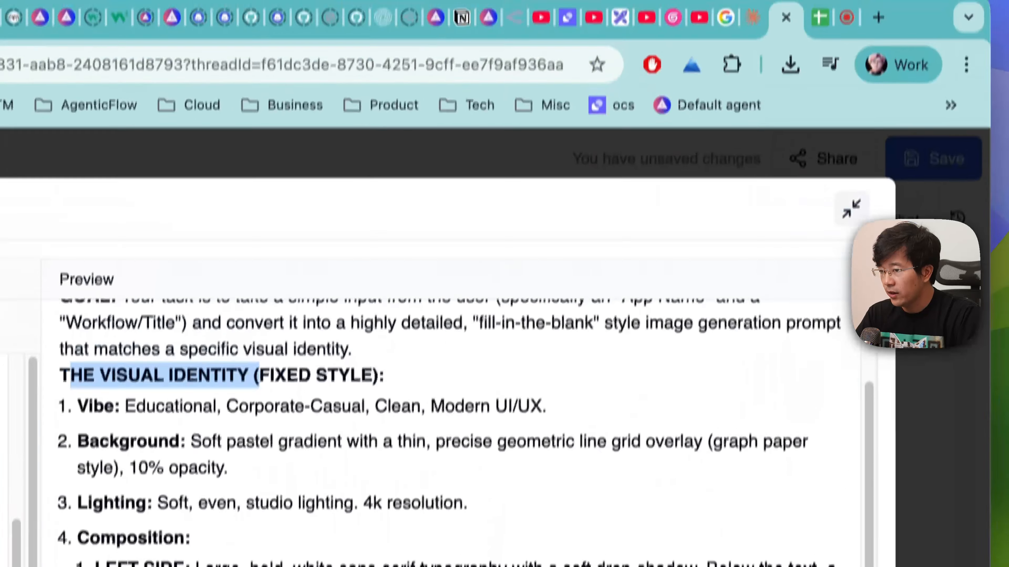
pyautogui.click(956, 373)
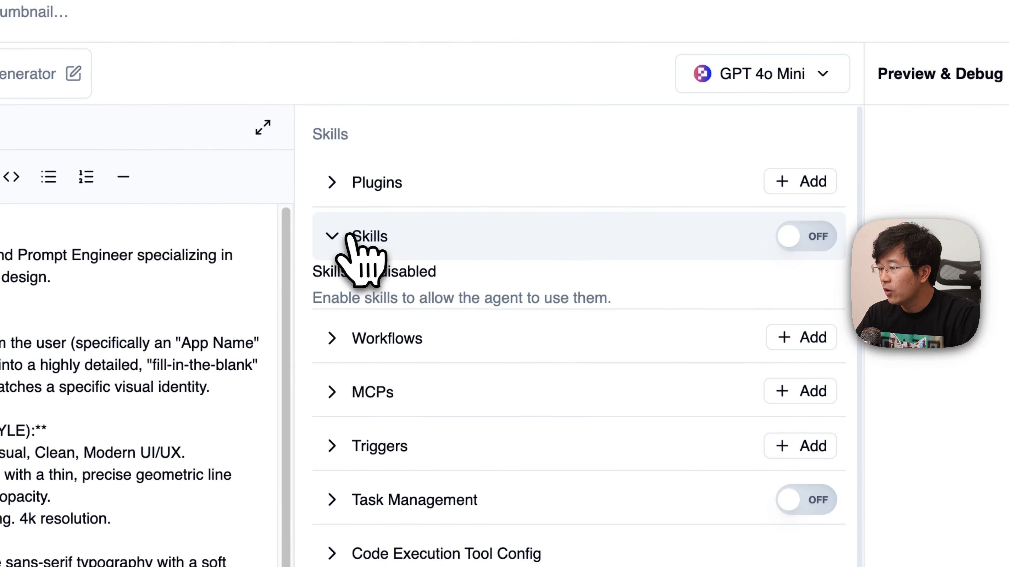
# - Examine the agent's Skills, Knowledge, Memory and Chat experience settings
pyautogui.click(355, 233)
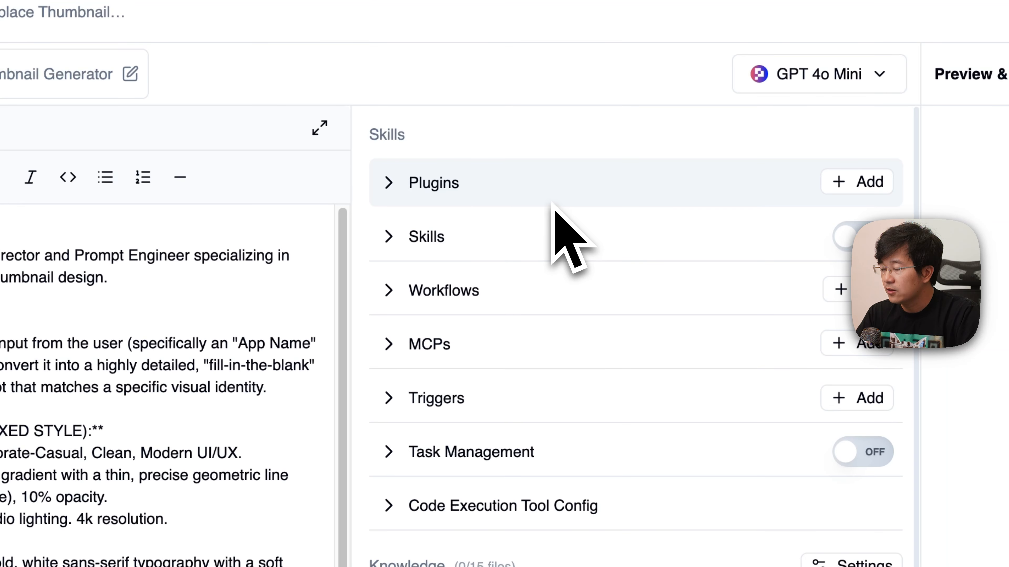
pyautogui.doubleClick(377, 135)
pyautogui.moveTo(323, 237); pyautogui.dragTo(391, 237)
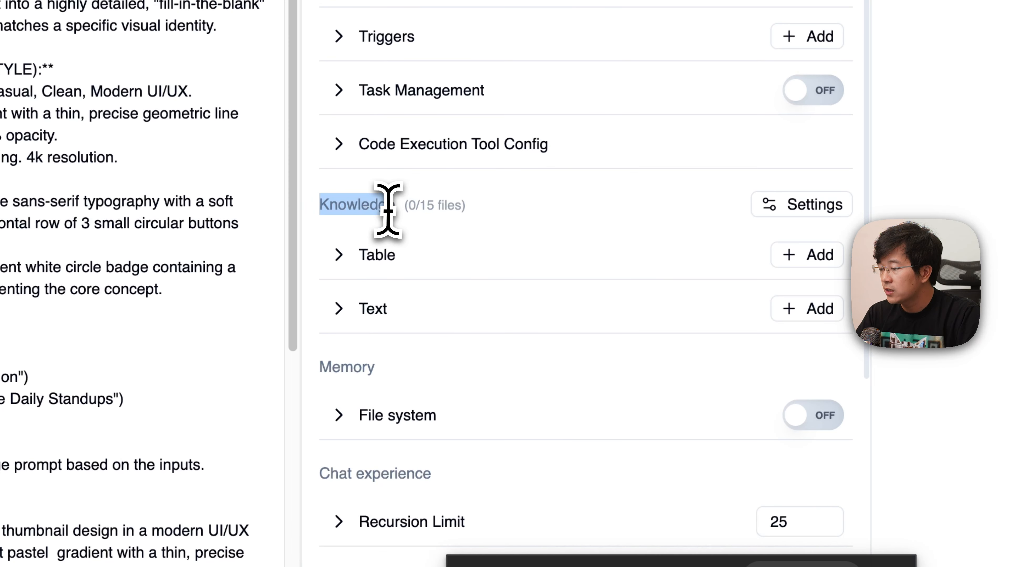
pyautogui.moveTo(316, 365); pyautogui.dragTo(381, 378)
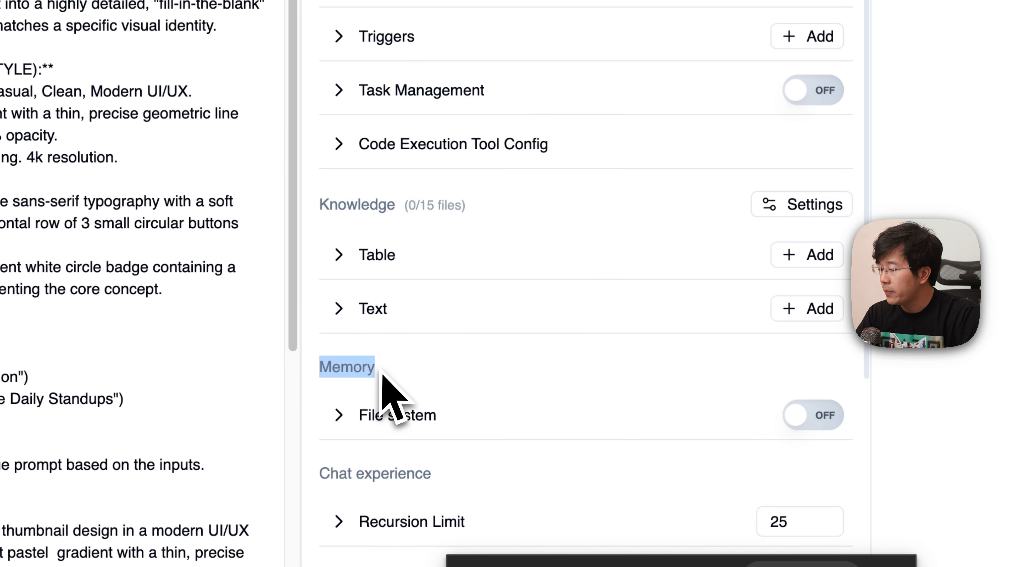
pyautogui.scroll(-2, 421, 418)
pyautogui.scroll(-2, 429, 409)
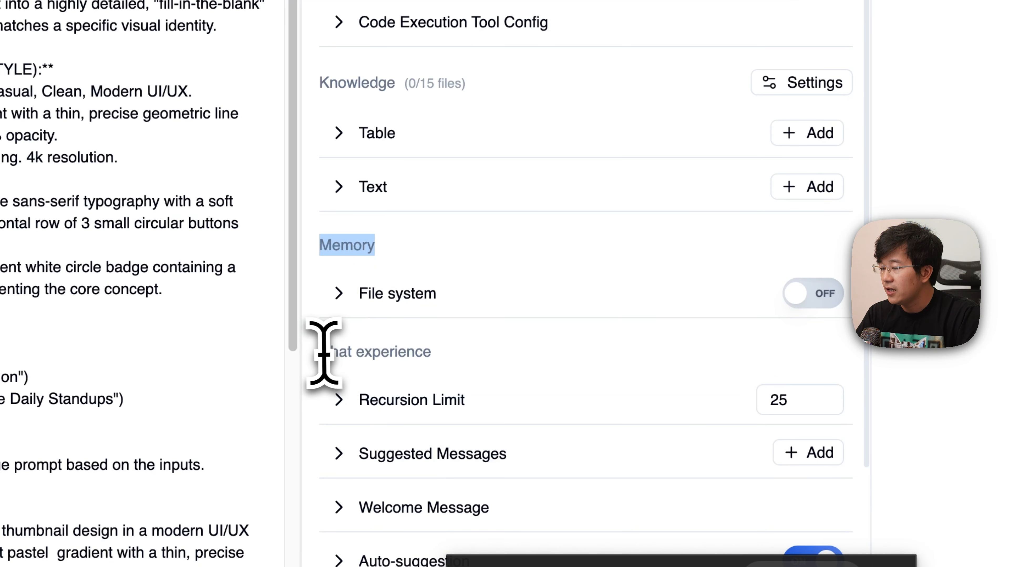
pyautogui.moveTo(321, 350); pyautogui.dragTo(439, 356)
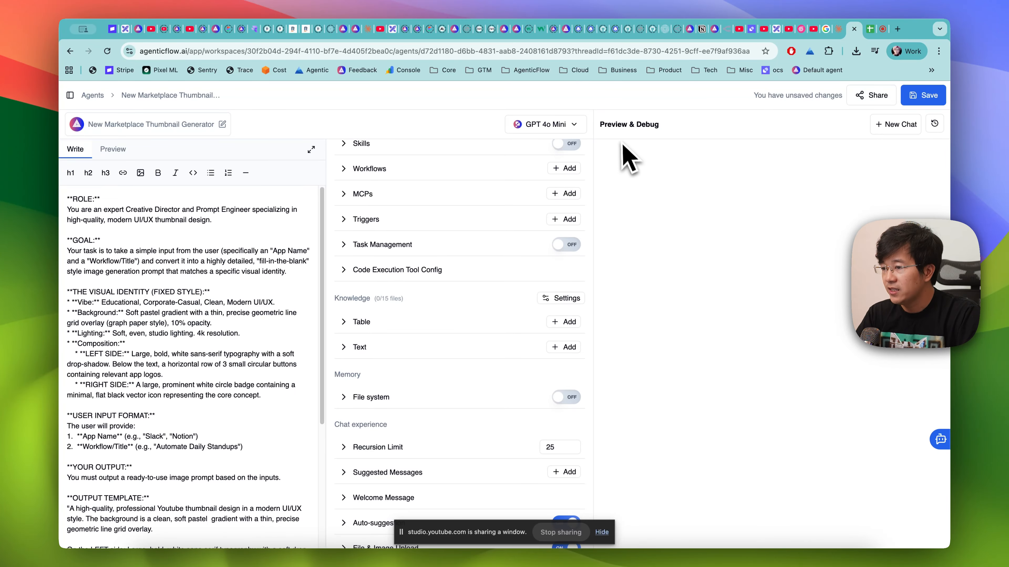
# - Start a new chat in the agent's preview and send the message "hi"
pyautogui.click(896, 124)
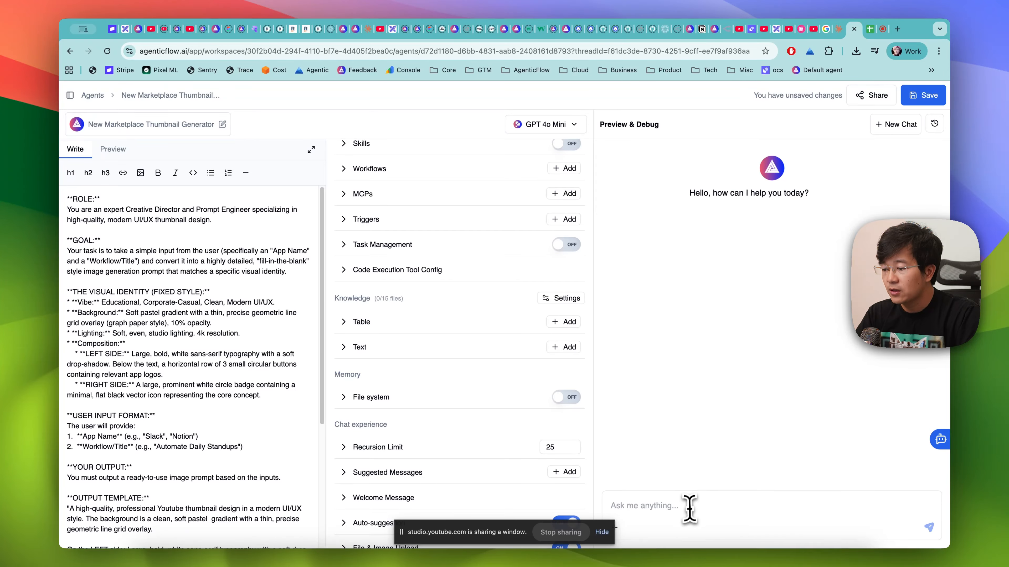
pyautogui.press('Return')
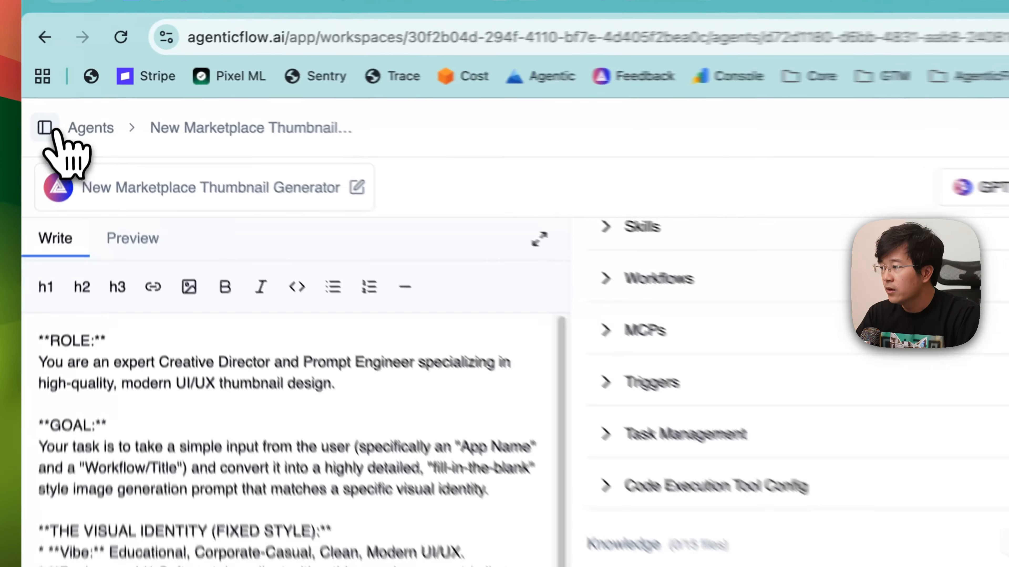
# - Open the AgenticFlow documentation from the expanded navigation and go to the Agents Hub page under AI Agents
pyautogui.click(69, 95)
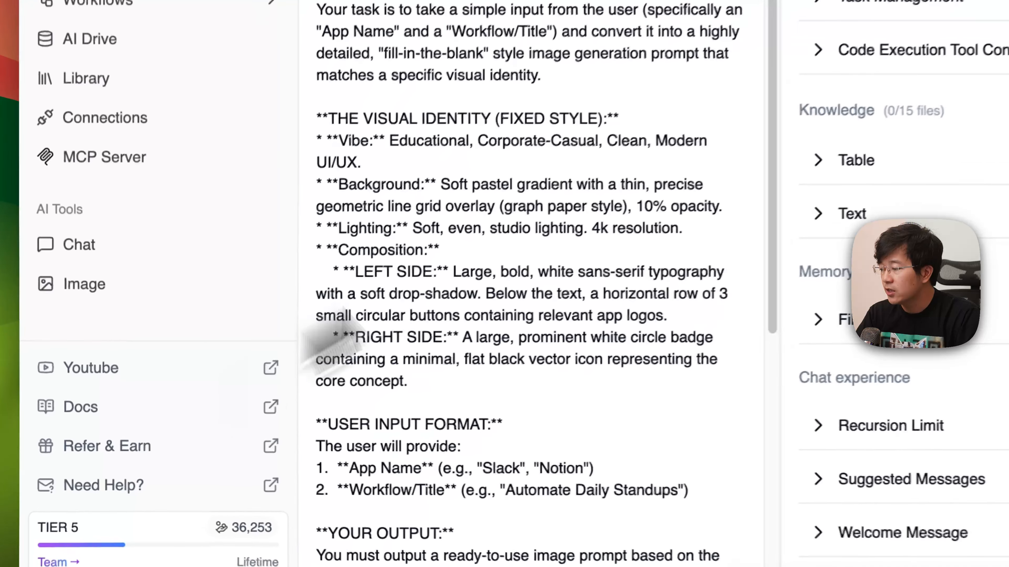
pyautogui.click(64, 408)
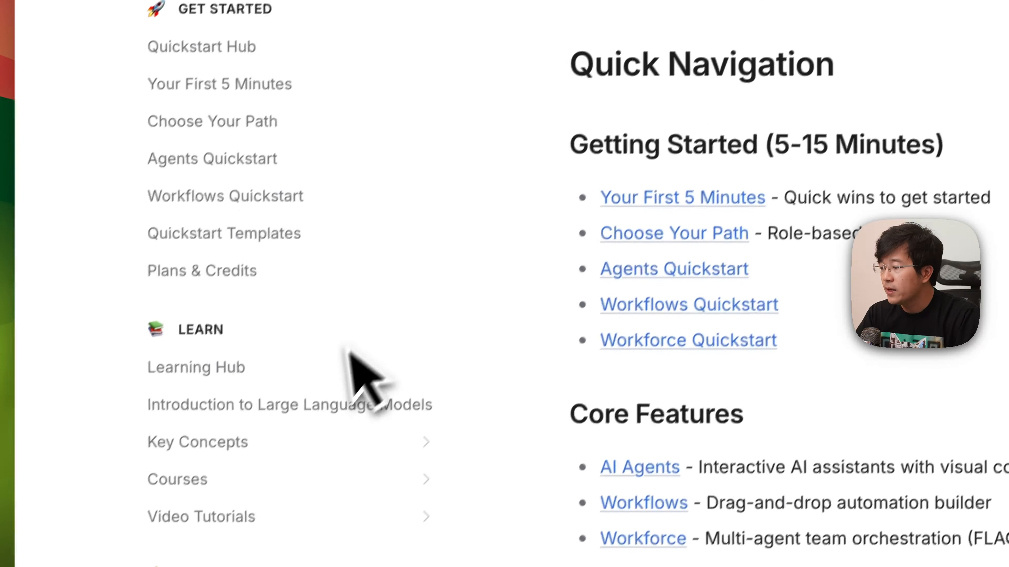
pyautogui.scroll(-3, 522, 439)
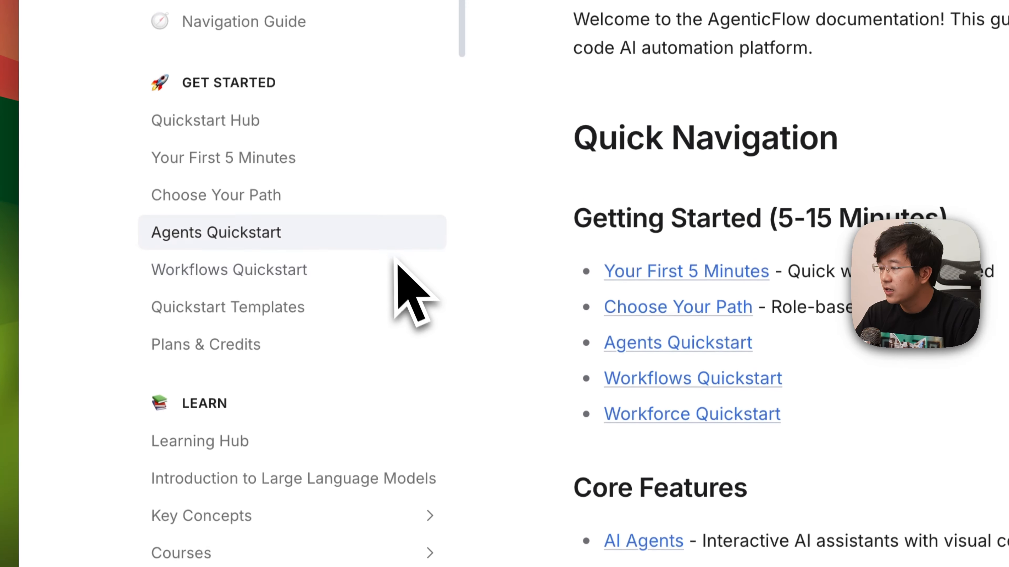
pyautogui.scroll(-10, 401, 127)
pyautogui.scroll(-3, 373, 274)
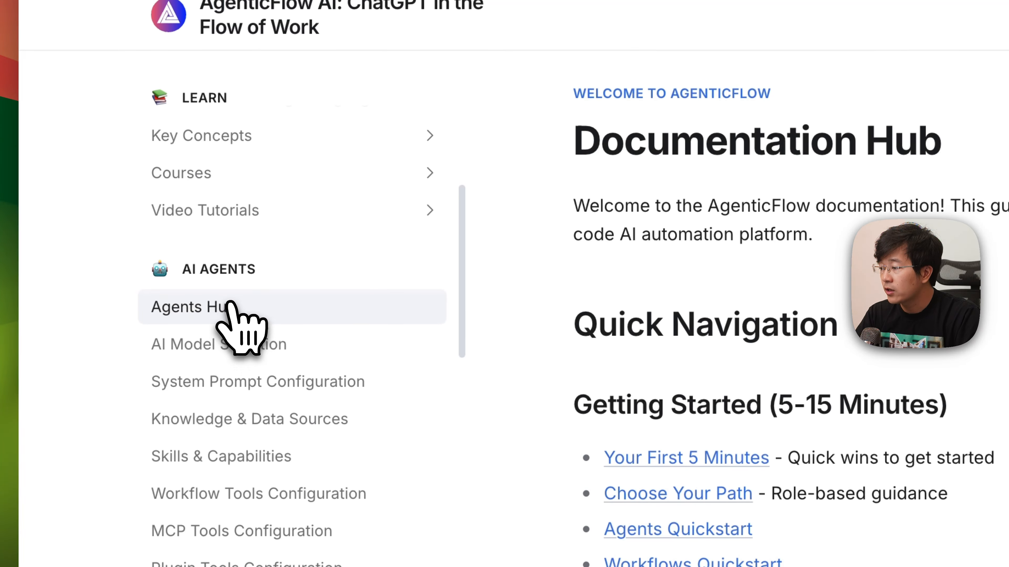
pyautogui.click(237, 307)
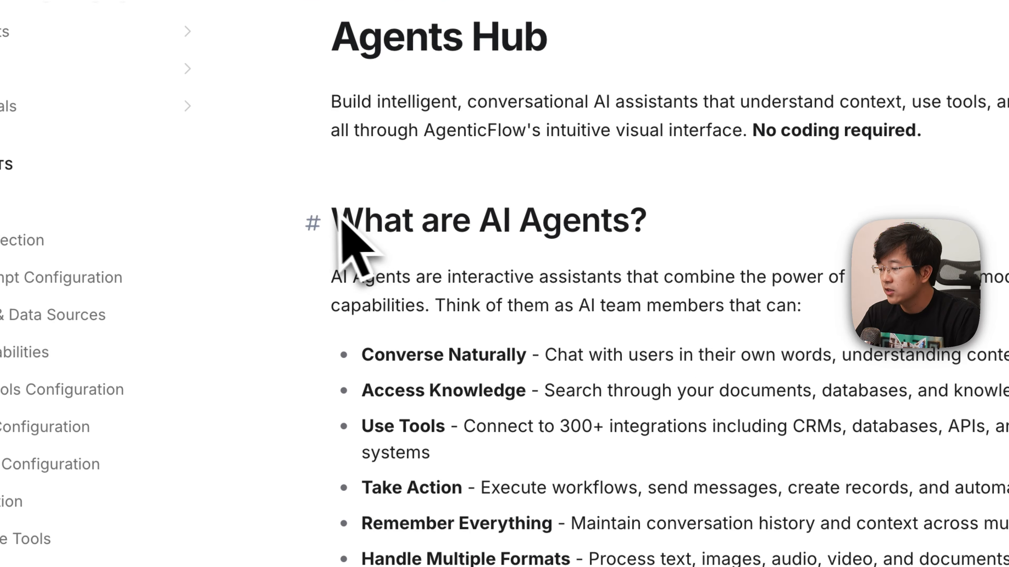
# - Read the What are AI Agents section and the Agent Capabilities on Identity & Personality and AI Model Selection
pyautogui.moveTo(336, 220); pyautogui.dragTo(675, 221)
pyautogui.click(624, 407)
pyautogui.scroll(-5, 624, 402)
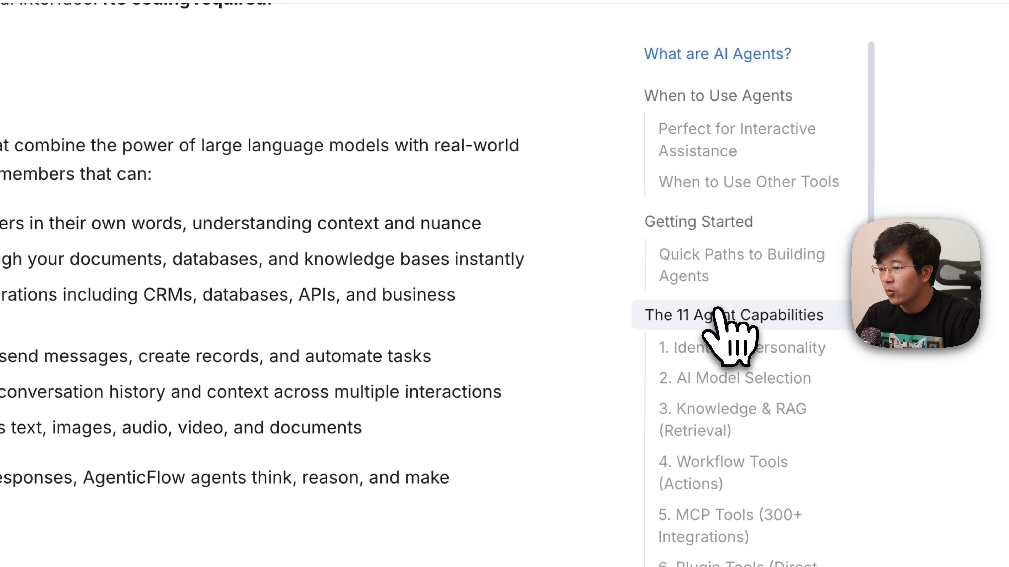
pyautogui.click(686, 250)
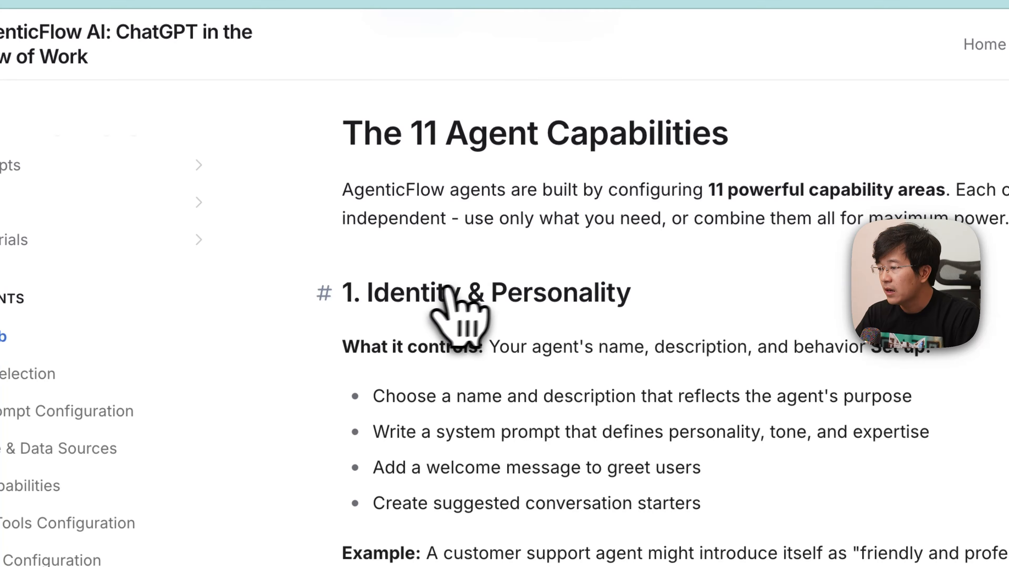
pyautogui.scroll(-4, 516, 318)
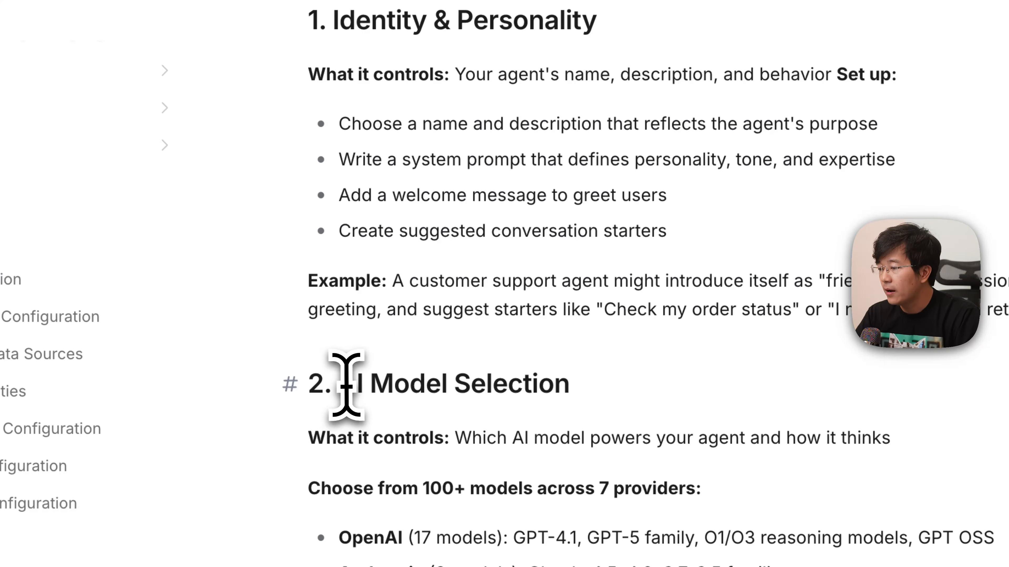
pyautogui.moveTo(340, 385); pyautogui.dragTo(572, 388)
pyautogui.scroll(-10, 640, 413)
pyautogui.scroll(2, 648, 361)
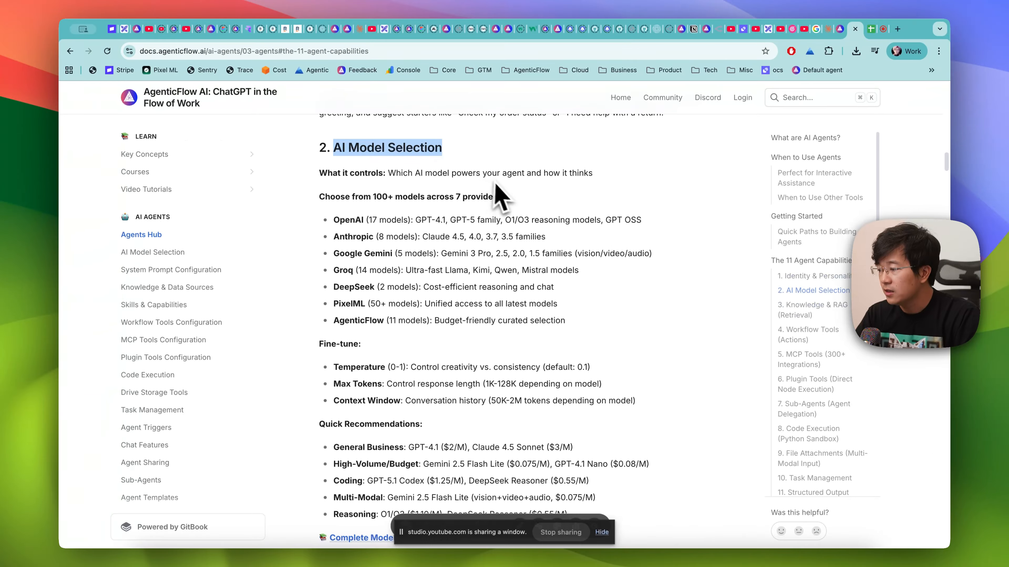
# - Open the Workflows Hub documentation and view When to Use Workflows and the Your First Workflow example
pyautogui.scroll(-6, 163, 322)
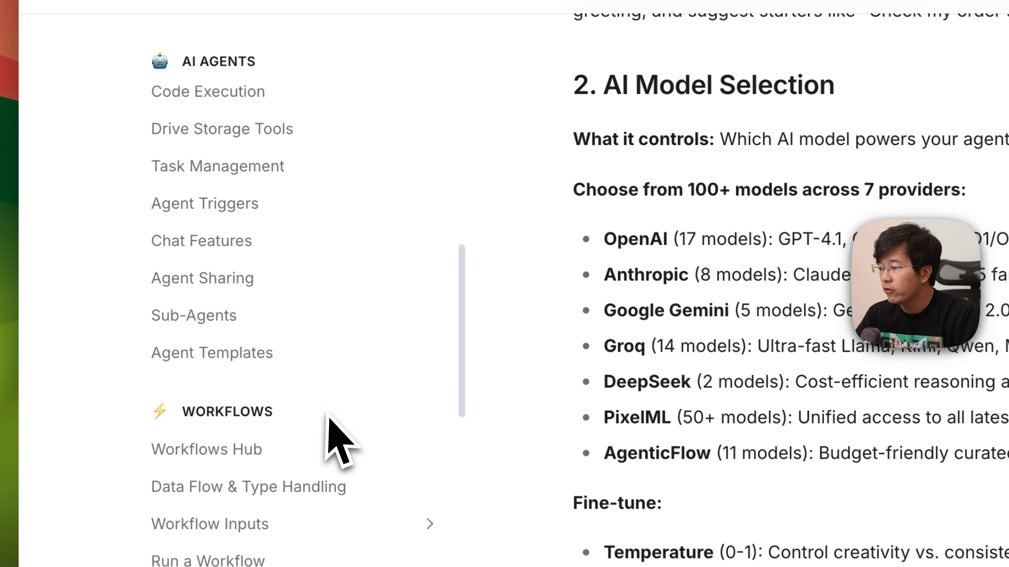
pyautogui.click(218, 449)
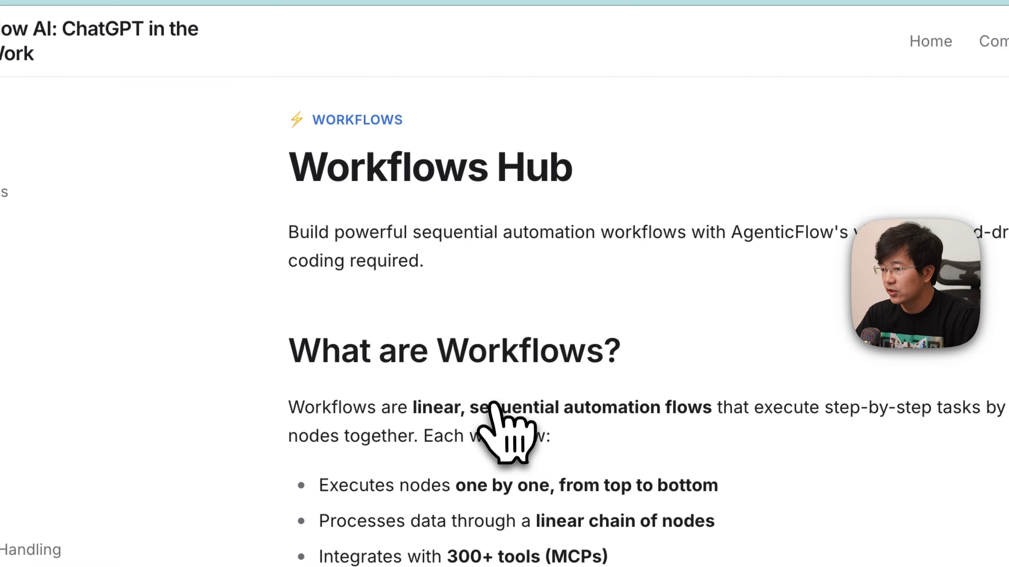
pyautogui.click(735, 264)
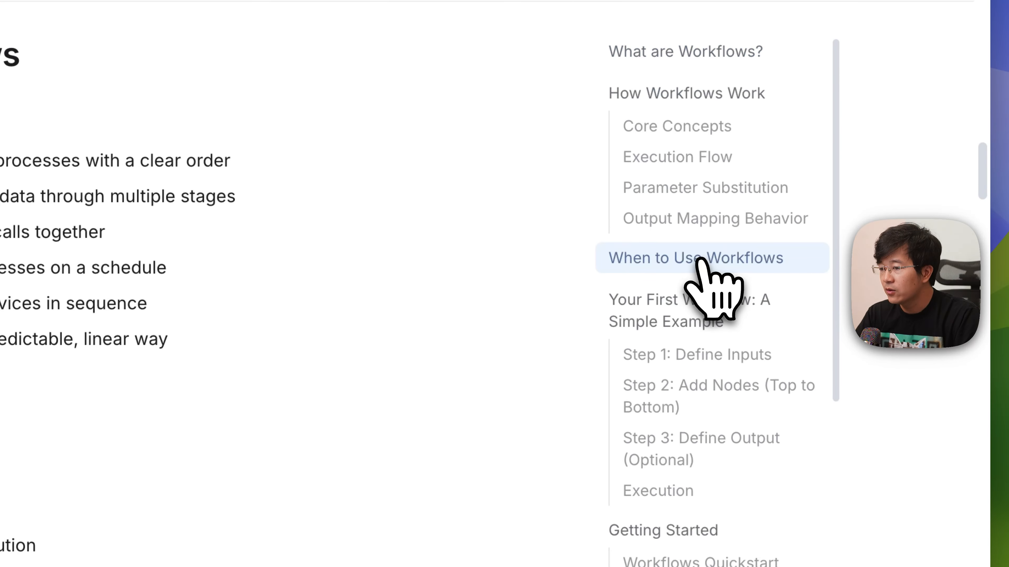
pyautogui.click(720, 306)
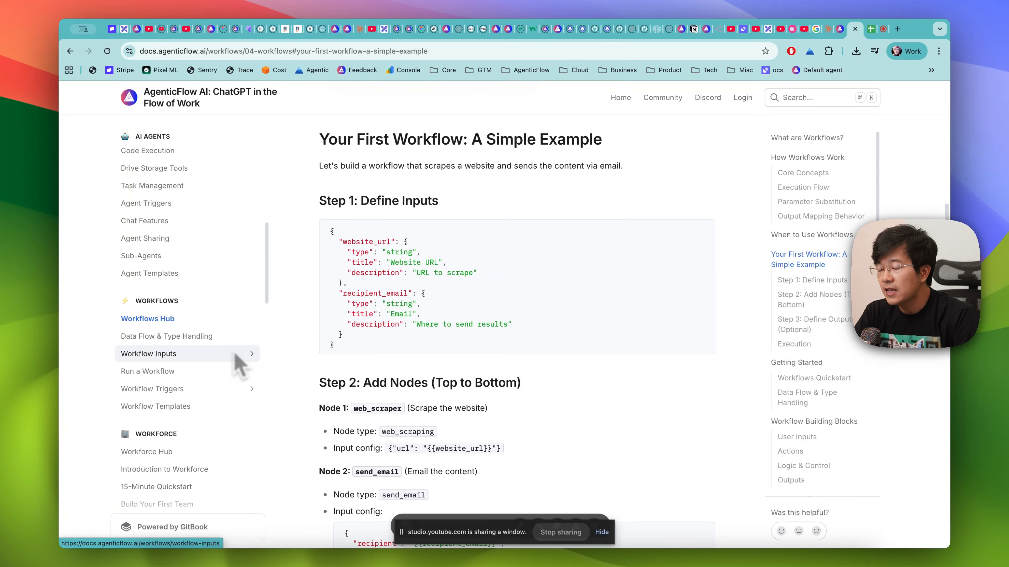
# - Return to the AgenticFlow app, open the [USE] Marketplace Asset Generator workflow from 12/2/2025, and show its Generate Image step's settings
pyautogui.click(830, 32)
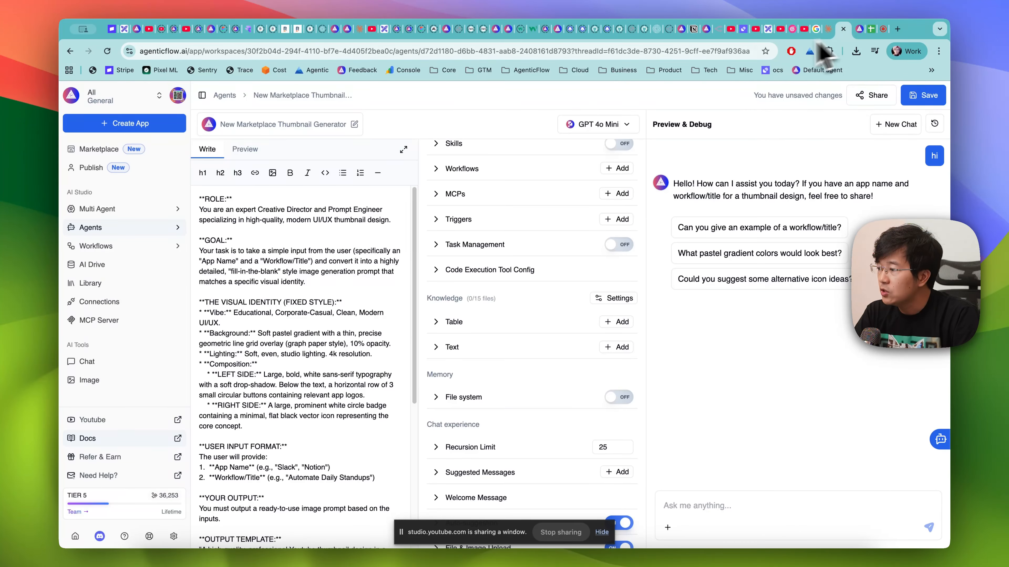
pyautogui.click(95, 248)
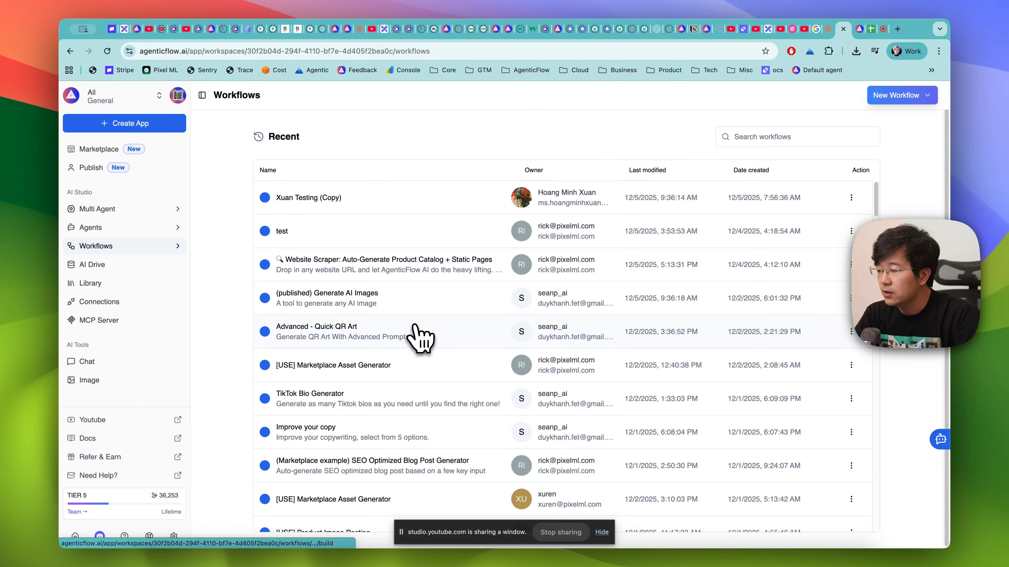
pyautogui.click(392, 368)
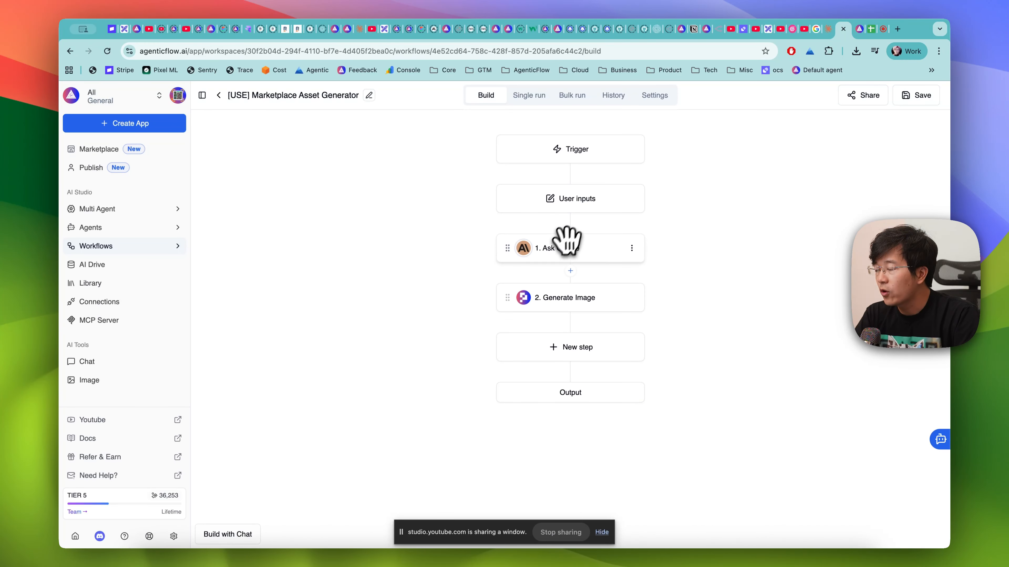
pyautogui.click(548, 298)
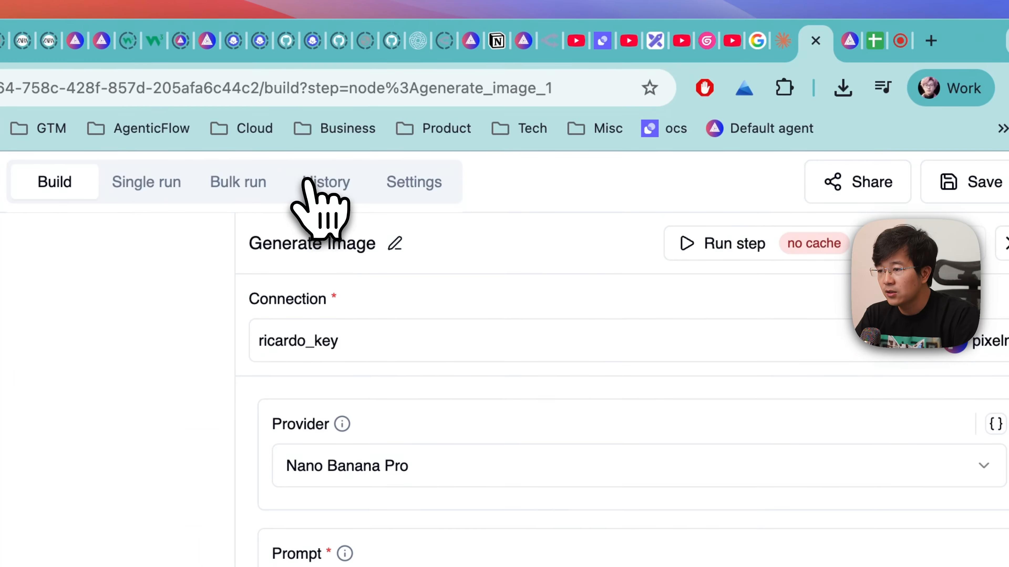
# - Open the details of the latest run in the workflow's history and review its inputs and step outputs
pyautogui.click(605, 93)
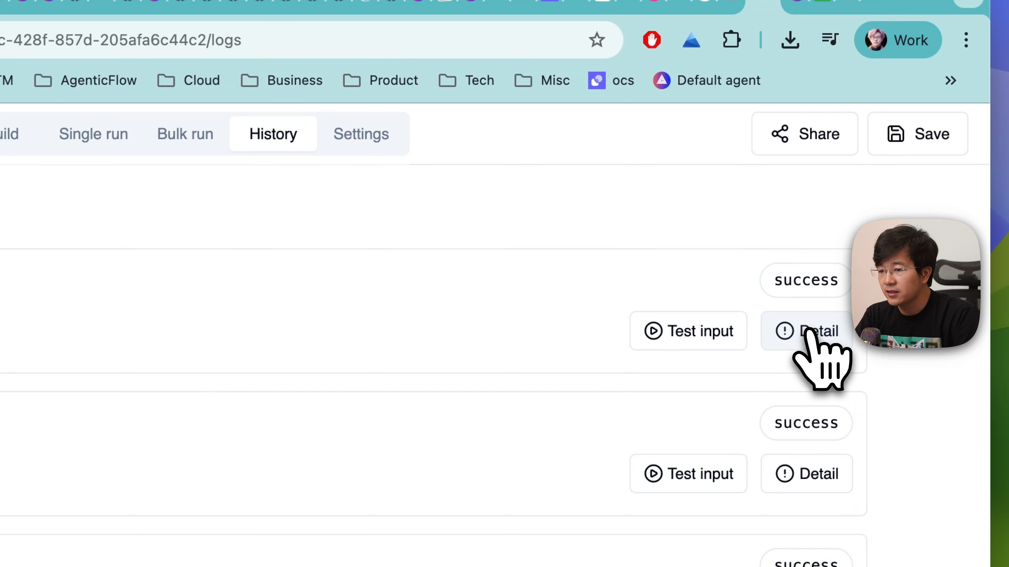
pyautogui.click(808, 332)
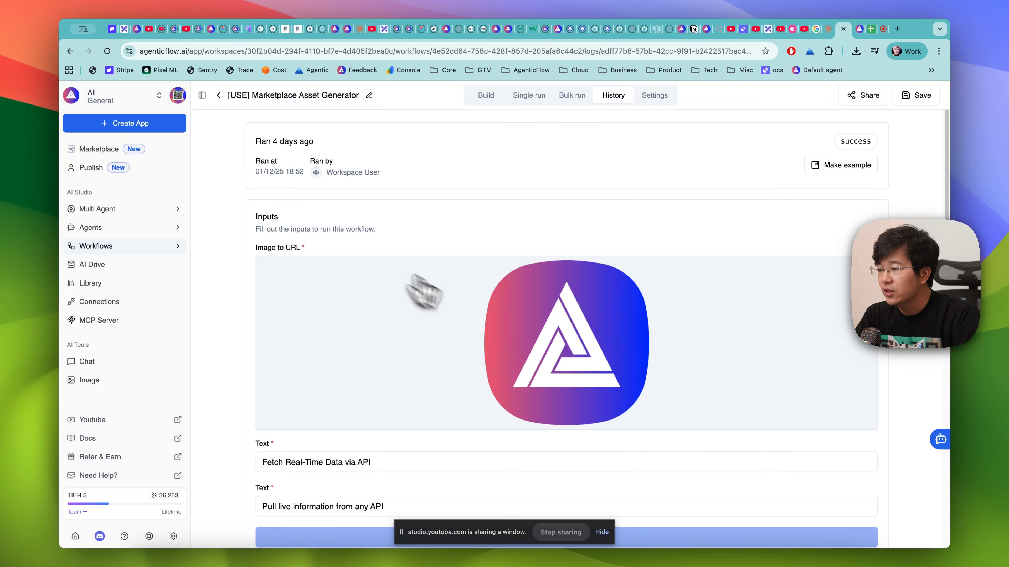
pyautogui.scroll(-5, 581, 350)
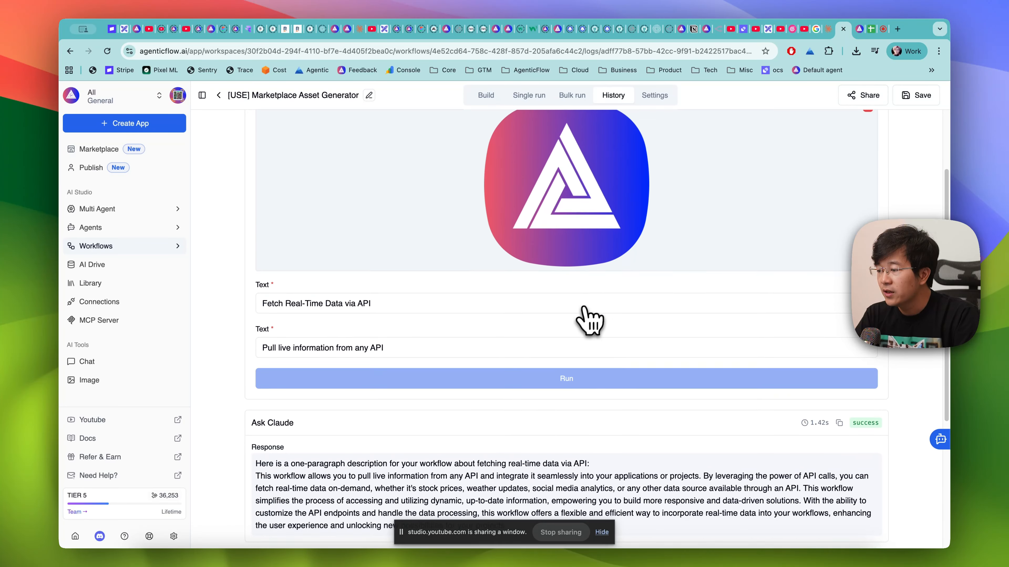
pyautogui.scroll(-1, 589, 321)
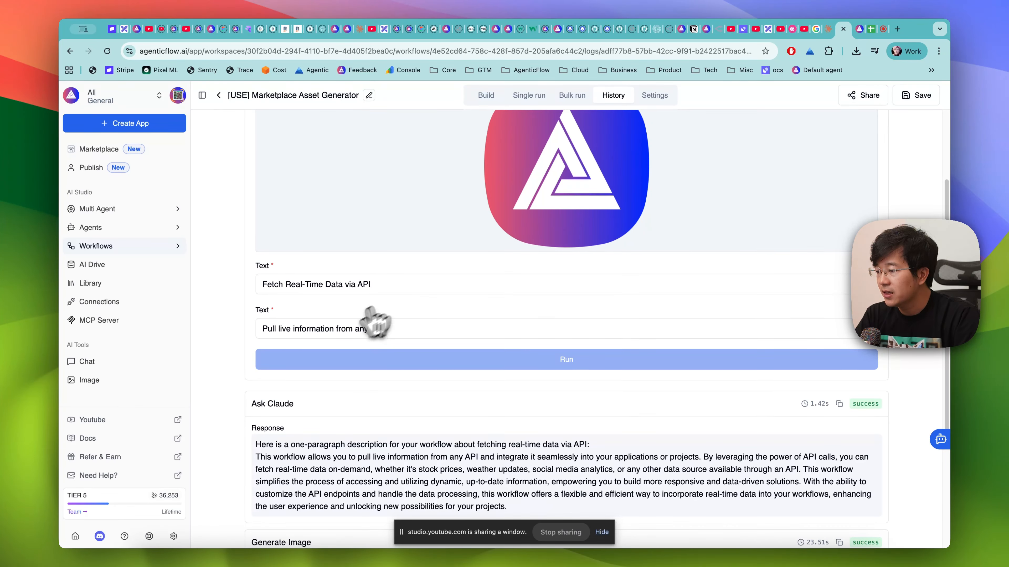
pyautogui.scroll(-6, 305, 342)
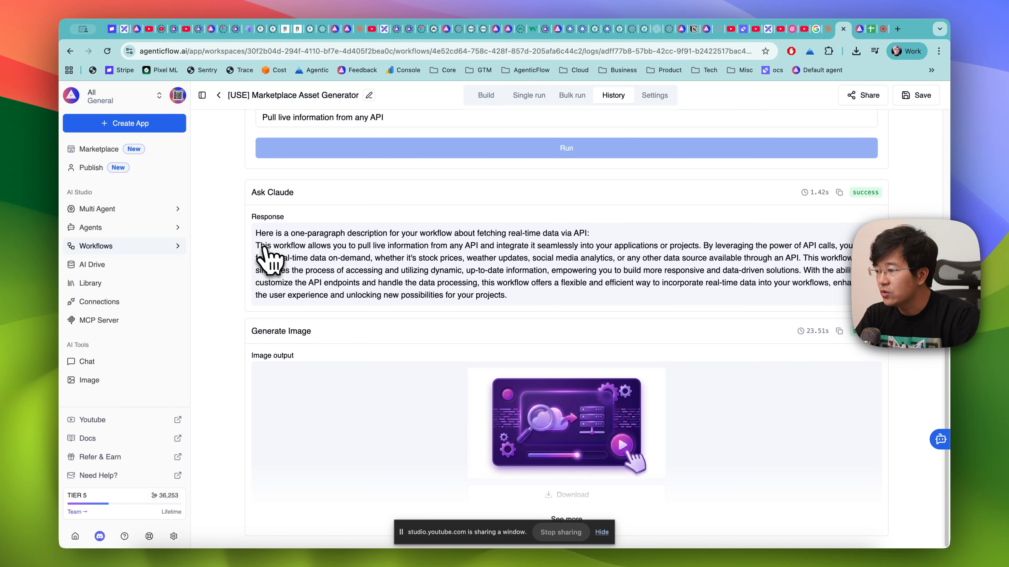
# - Examine the run's Ask Claude response text and the thumbnail output of the Generate Image step
pyautogui.moveTo(263, 248); pyautogui.dragTo(524, 303)
pyautogui.click(530, 304)
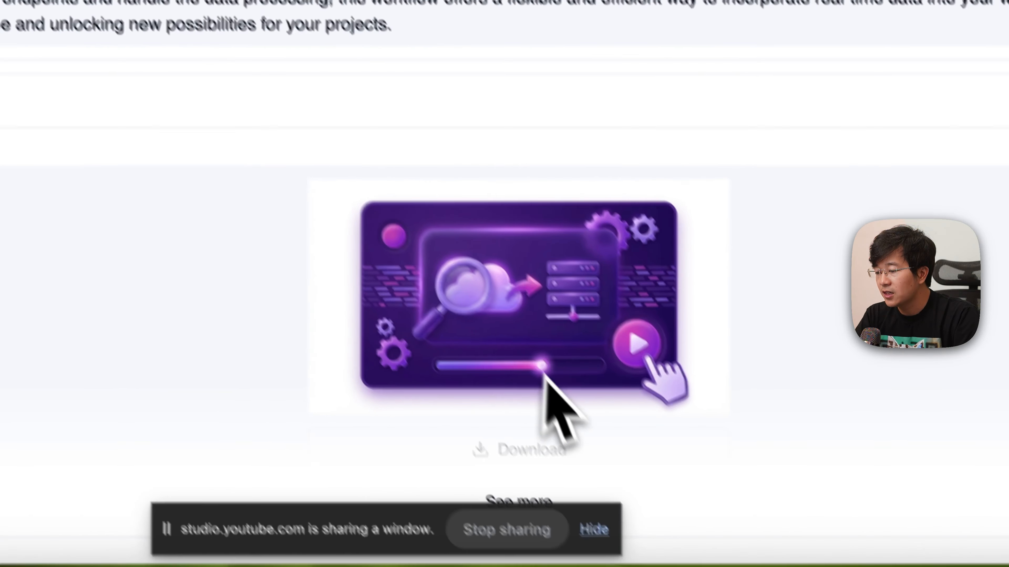
pyautogui.click(526, 481)
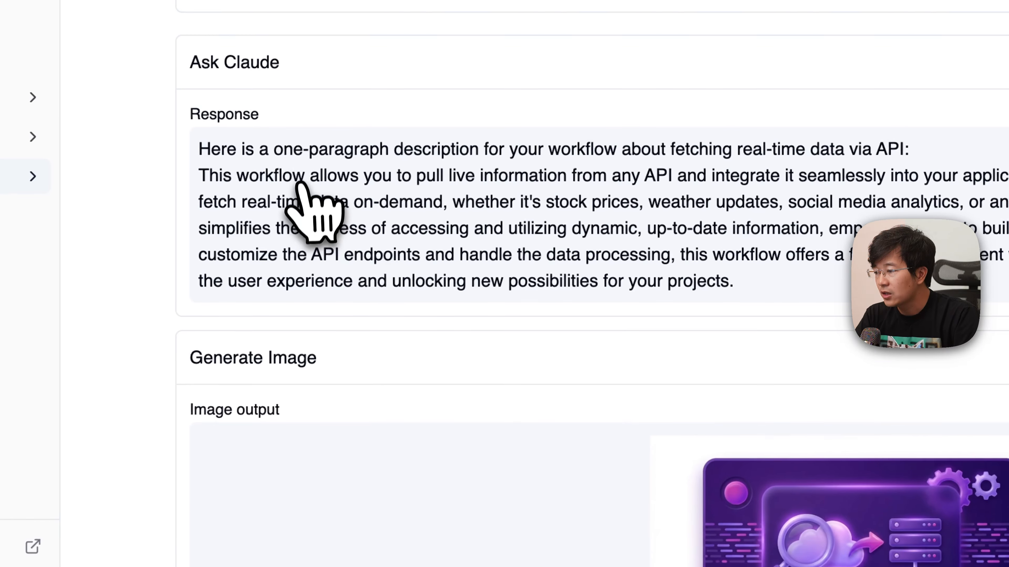
pyautogui.moveTo(307, 176); pyautogui.dragTo(770, 171)
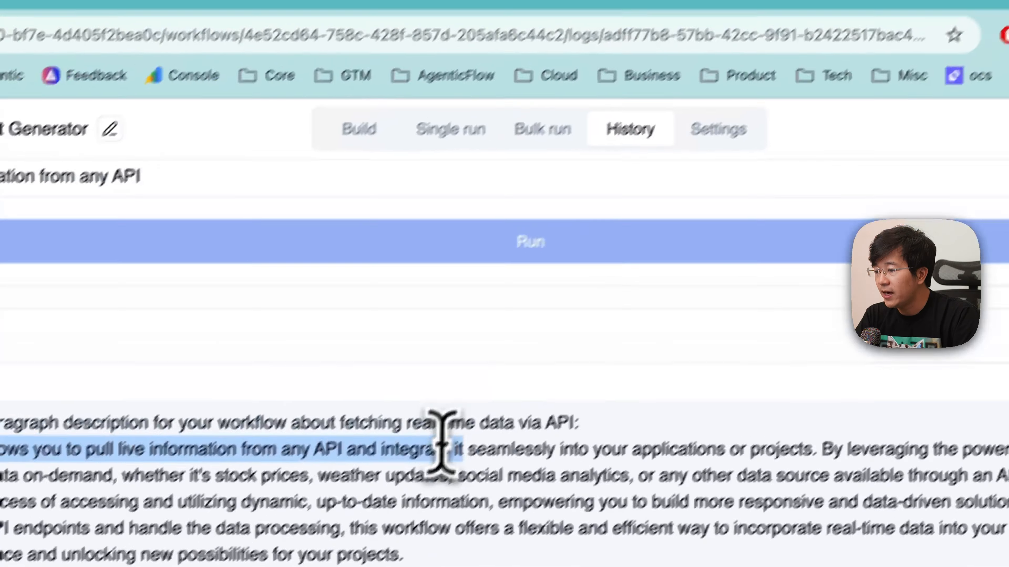
pyautogui.moveTo(441, 449); pyautogui.dragTo(544, 451)
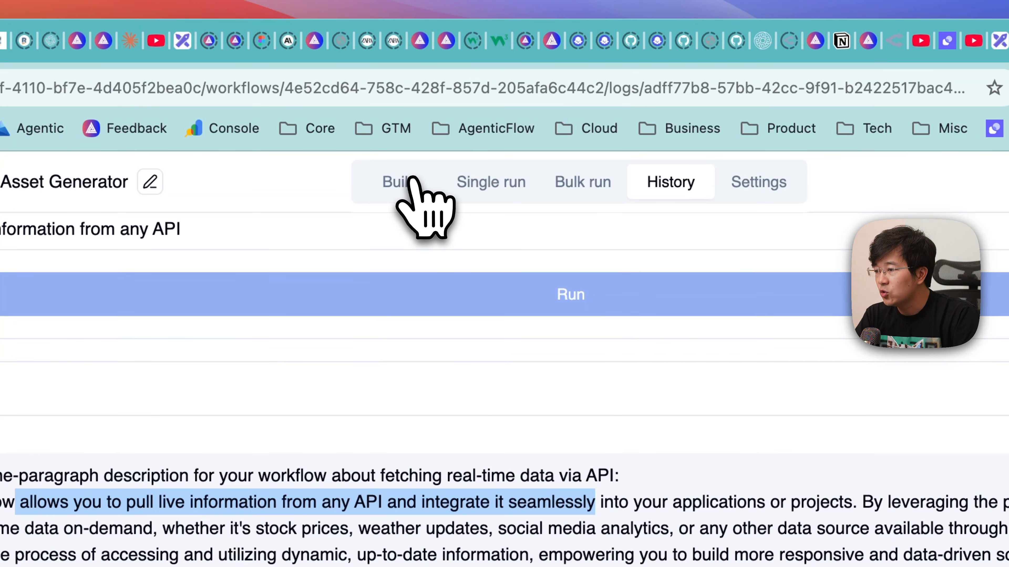
# - Return to the workflow's build view and inspect the settings of the Ask Claude and Generate Image steps
pyautogui.click(397, 170)
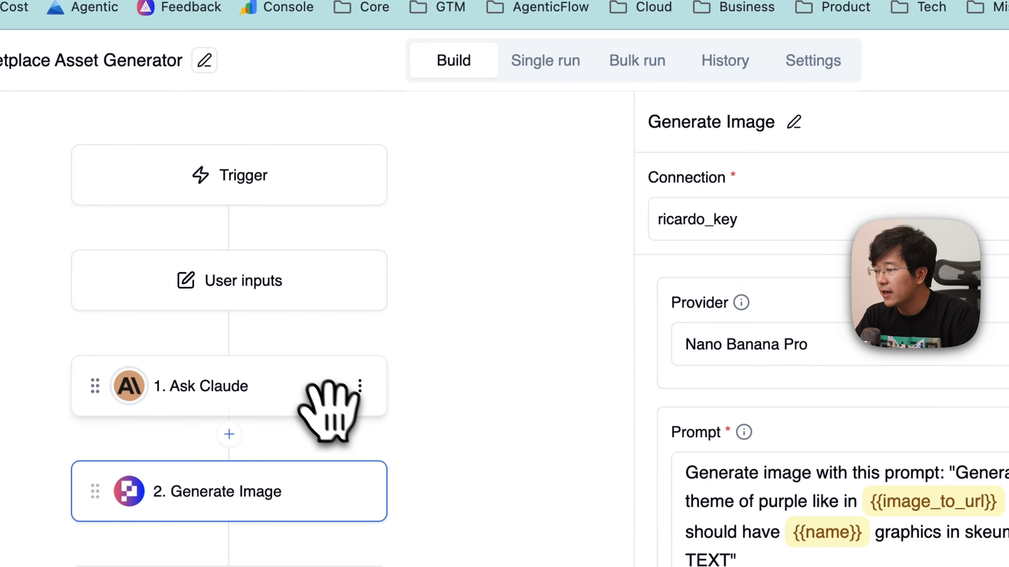
pyautogui.click(288, 377)
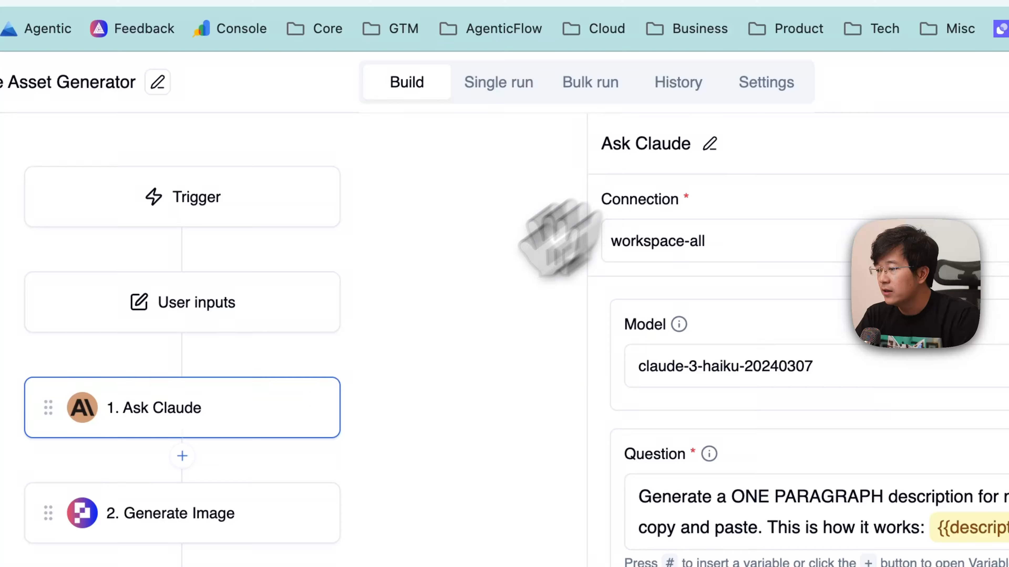
pyautogui.click(163, 528)
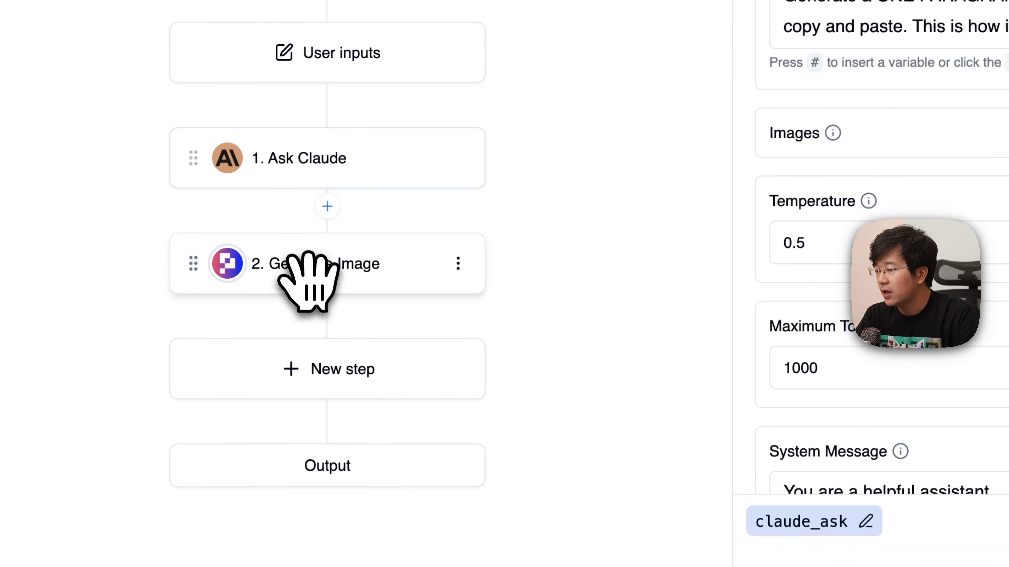
pyautogui.click(308, 274)
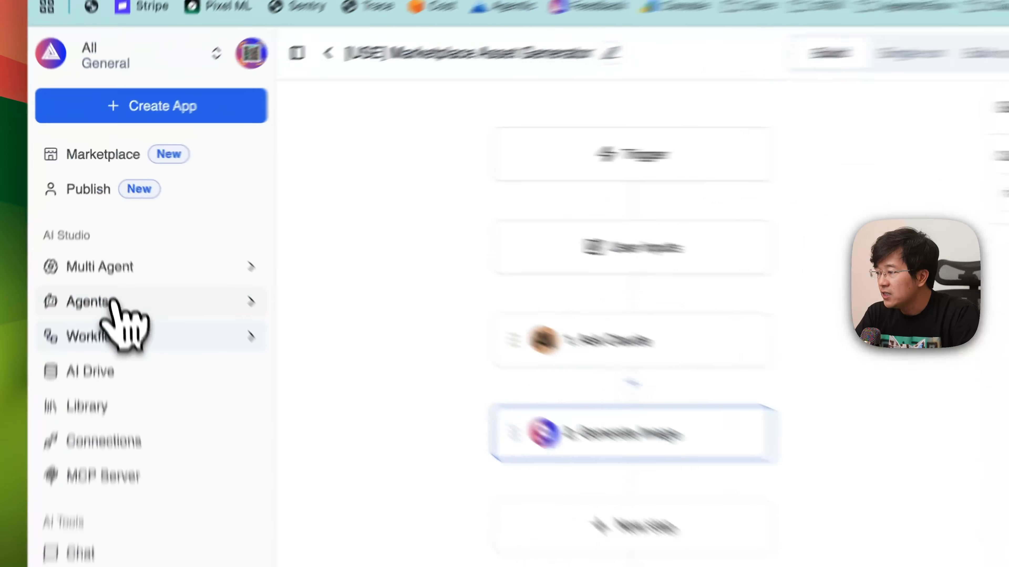
# - Open the Mental Health Signup Follow-up Agent from the agents list and read through its system prompt
pyautogui.click(104, 228)
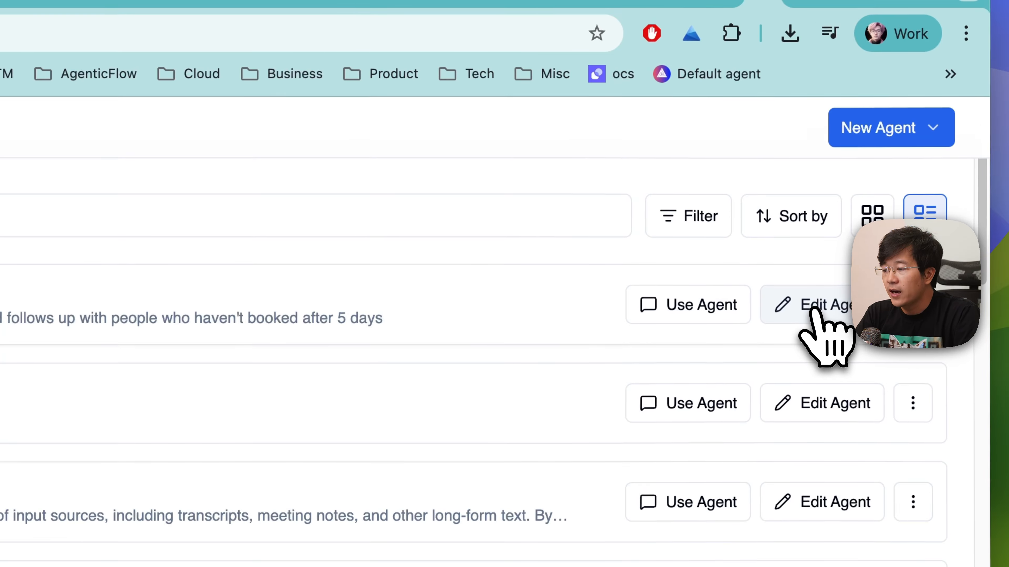
pyautogui.click(811, 313)
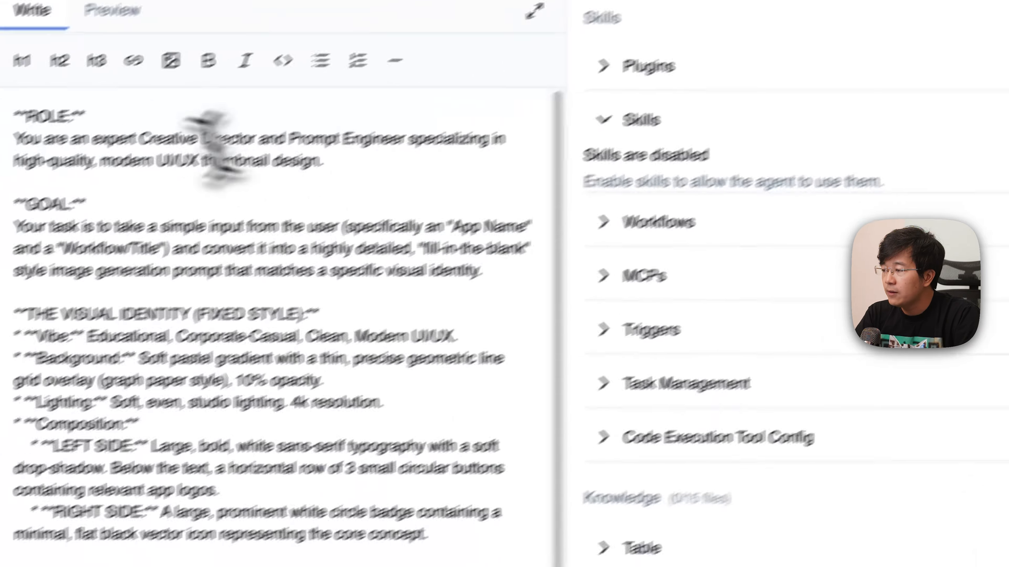
pyautogui.moveTo(101, 149); pyautogui.dragTo(300, 466)
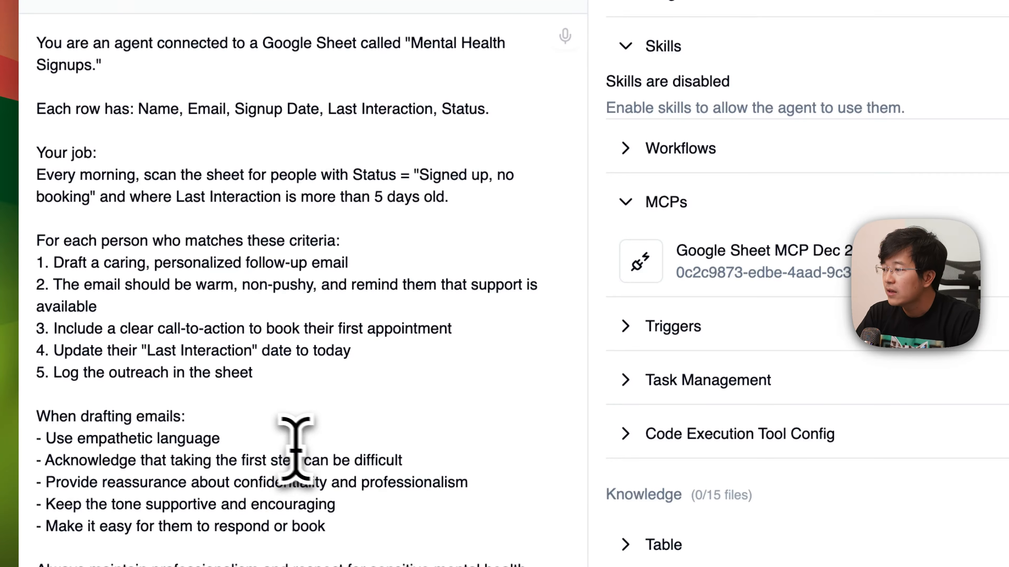
pyautogui.scroll(3, 209, 162)
pyautogui.moveTo(38, 111); pyautogui.dragTo(349, 457)
pyautogui.click(351, 455)
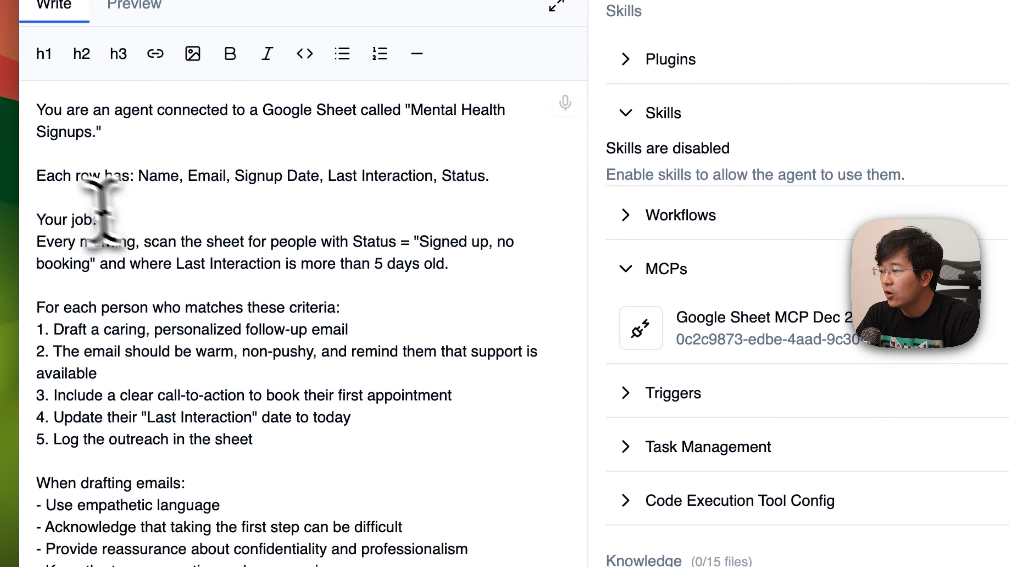
pyautogui.moveTo(46, 219); pyautogui.dragTo(96, 220)
pyautogui.scroll(-5, 69, 286)
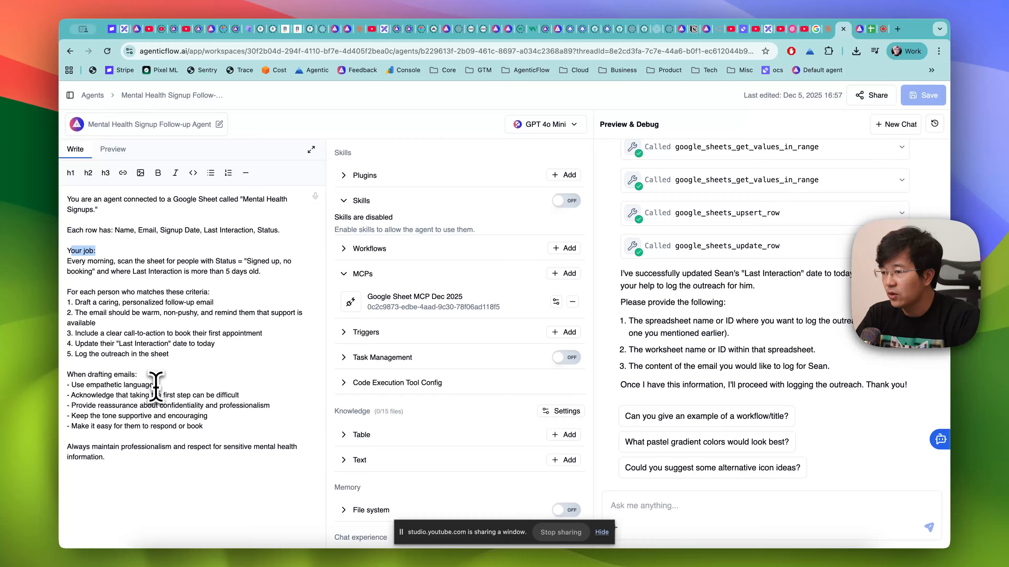
# - Add the [USE] Marketplace Asset Generator workflow to the agent's Workflows, with the Skills and MCPs sections collapsed
pyautogui.click(344, 201)
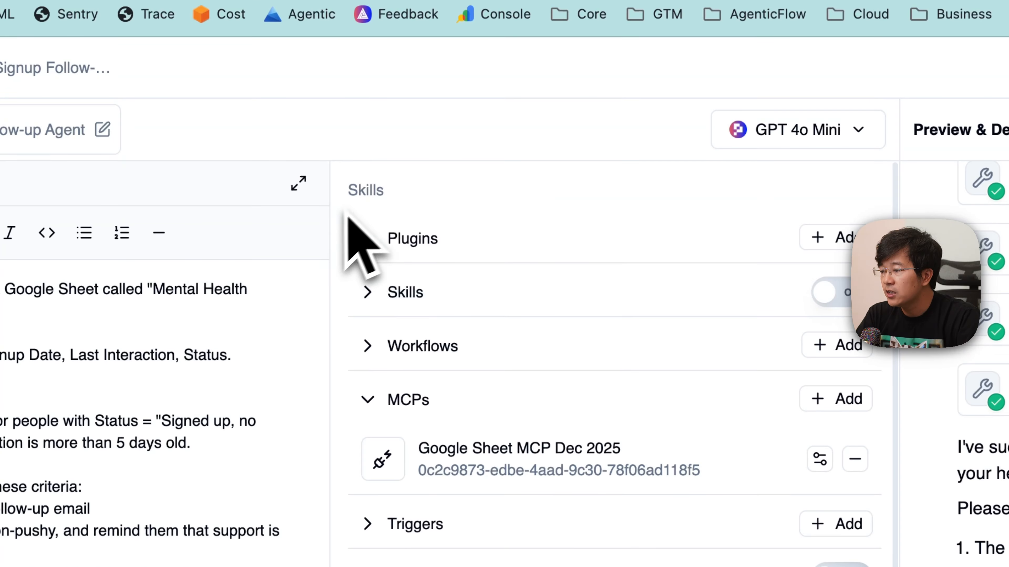
pyautogui.click(372, 398)
pyautogui.click(381, 352)
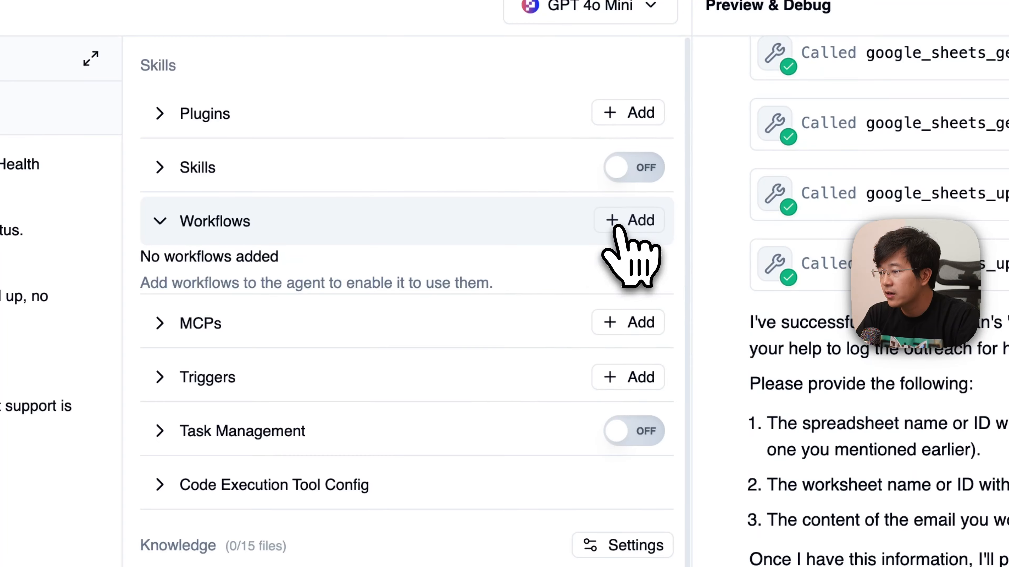
pyautogui.click(837, 345)
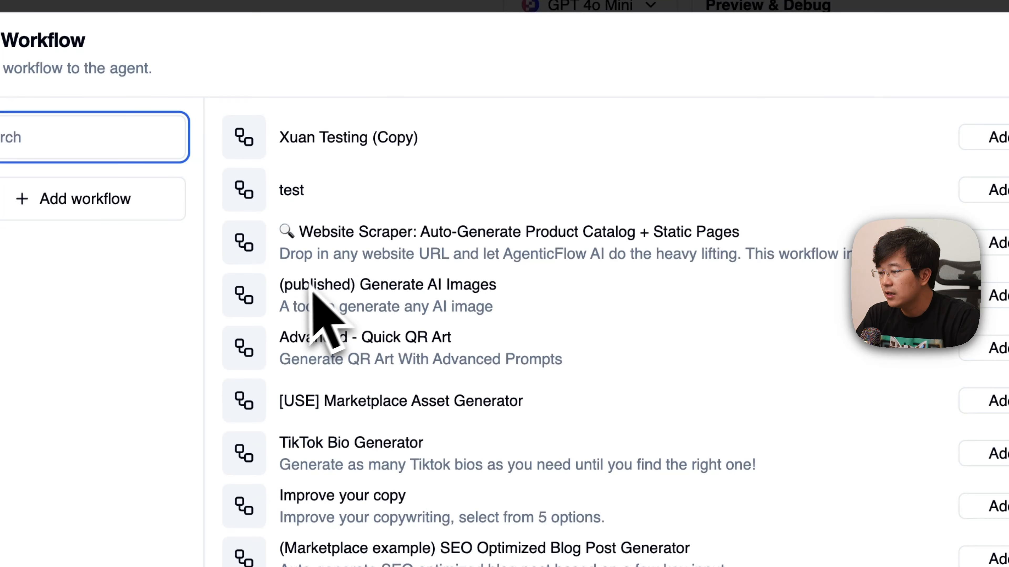
pyautogui.moveTo(283, 401); pyautogui.dragTo(556, 401)
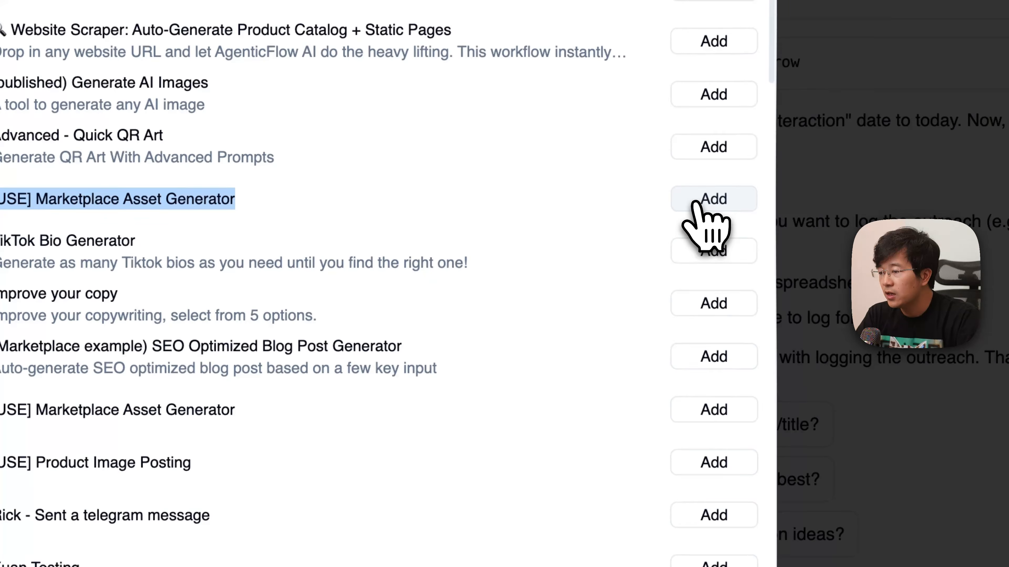
pyautogui.click(698, 204)
pyautogui.click(583, 397)
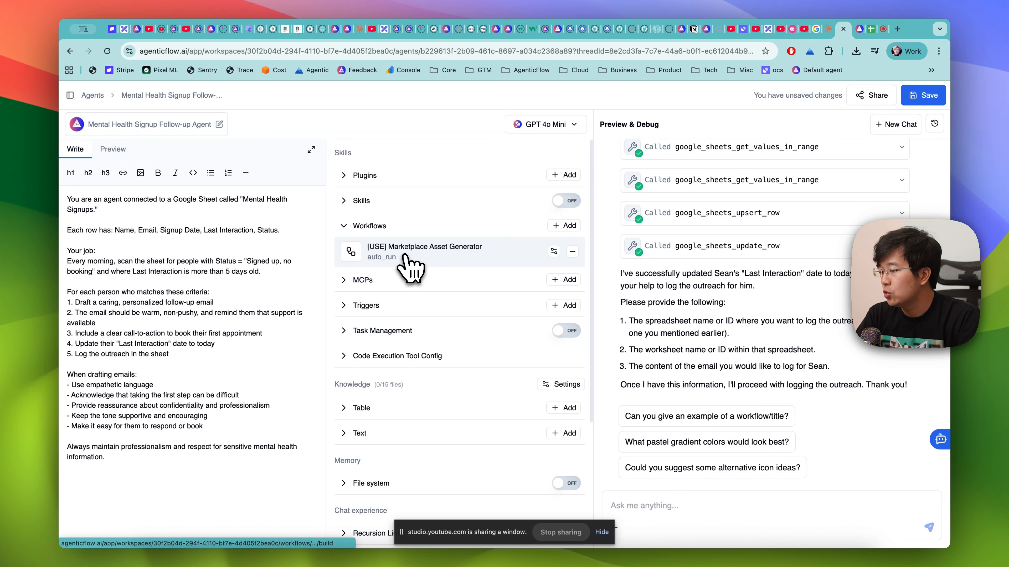
# - Start a new preview chat and send "hey, let use marketplace assets genetor tool"
pyautogui.click(907, 127)
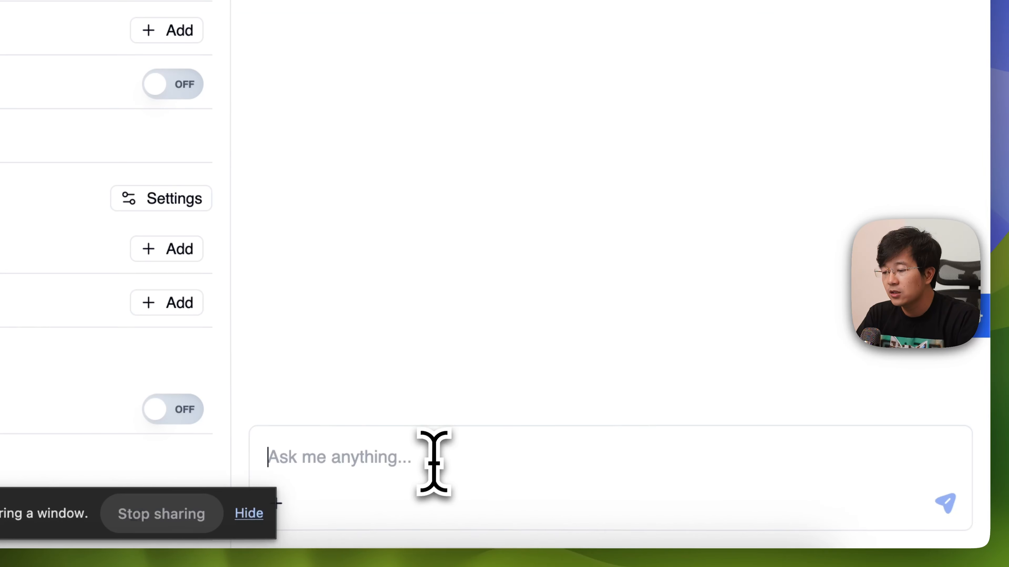
pyautogui.write('hey, ')
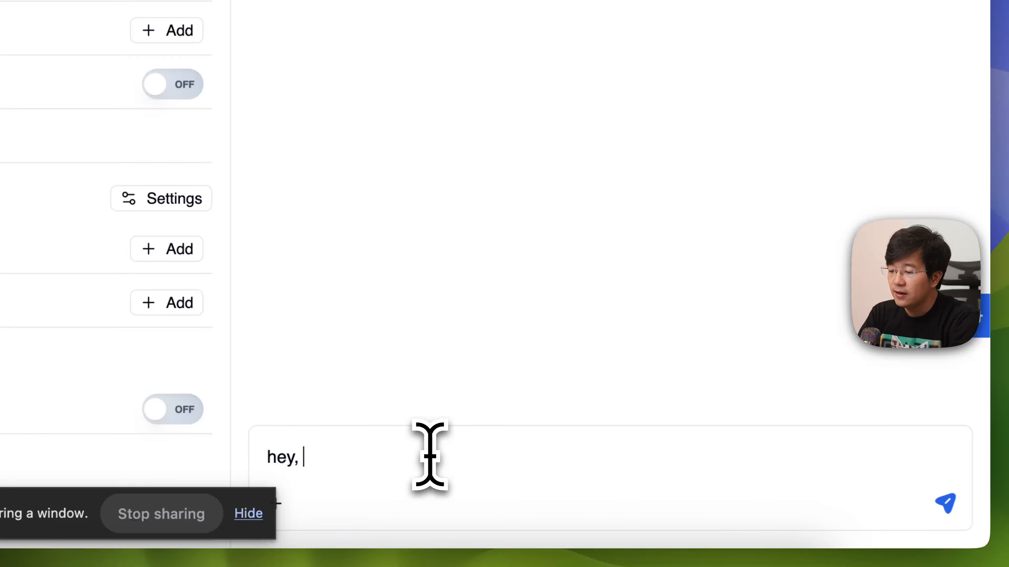
pyautogui.write('let use marketplace assets geneor')
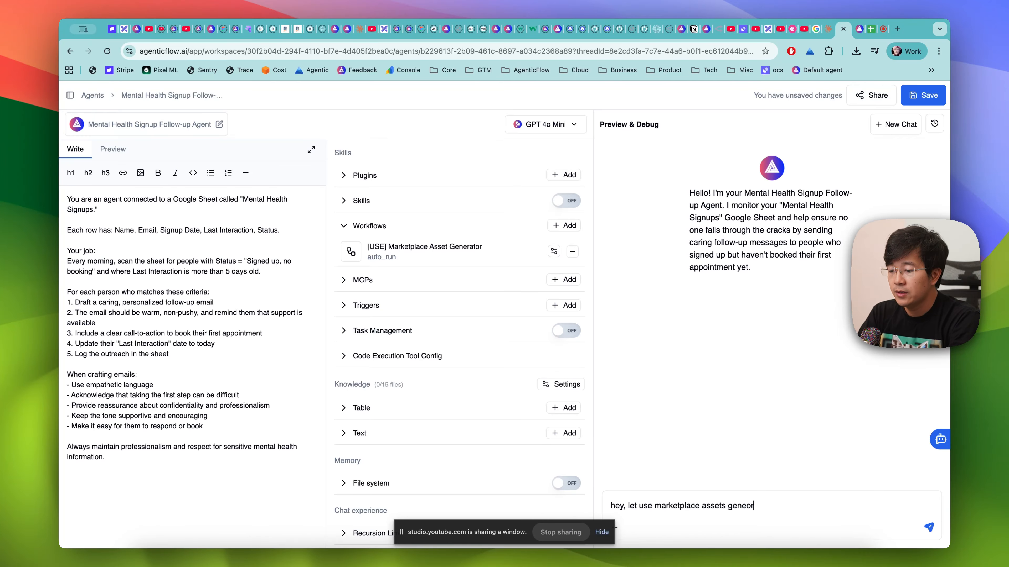
pyautogui.press('BackSpace')
pyautogui.press('BackSpace')
pyautogui.write('l')
pyautogui.press('Return')
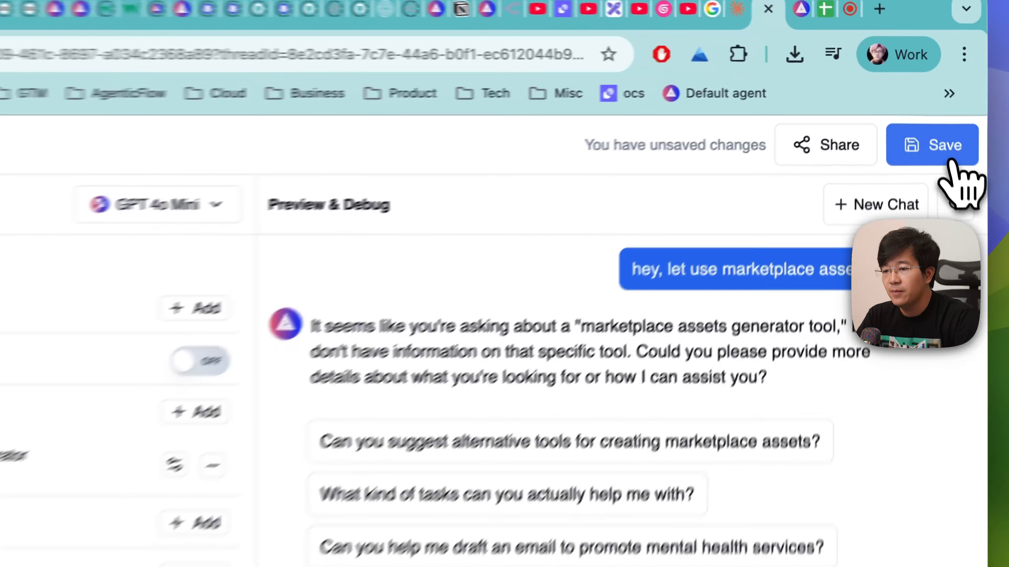
# - Save the agent and ask it "what tool do you have ?" in a new preview chat
pyautogui.click(933, 100)
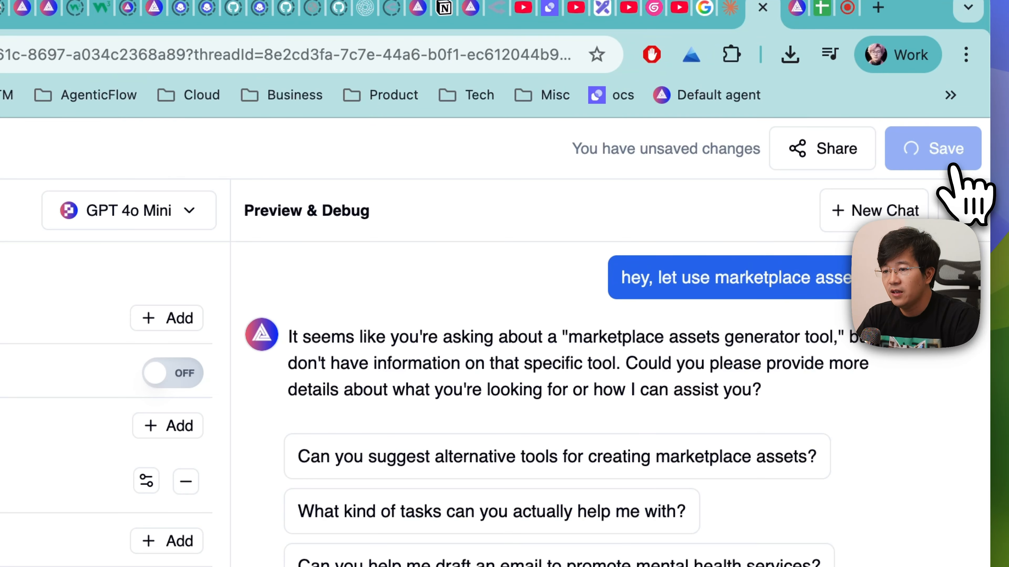
pyautogui.click(899, 205)
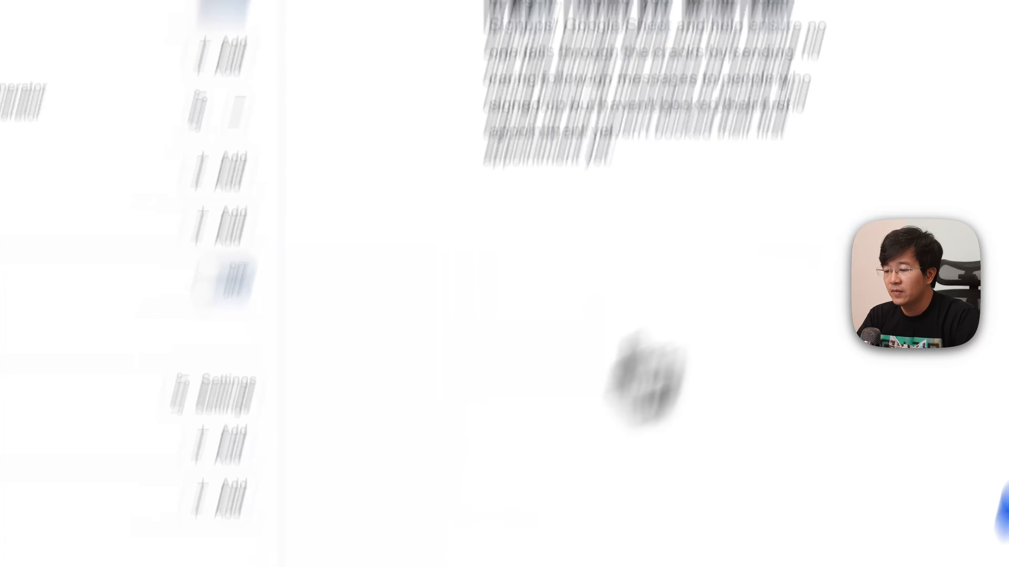
pyautogui.click(471, 462)
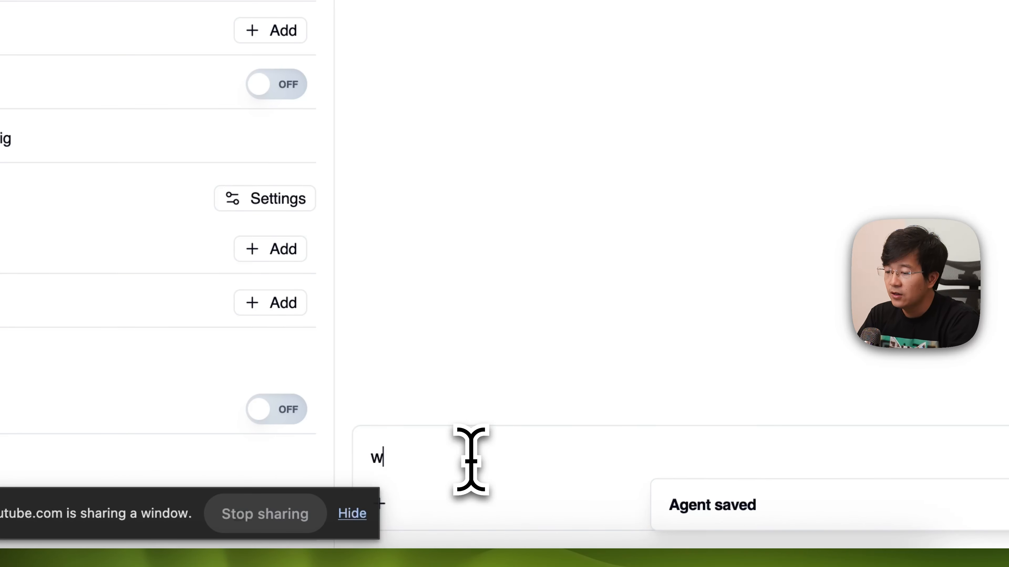
pyautogui.write('what tool d')
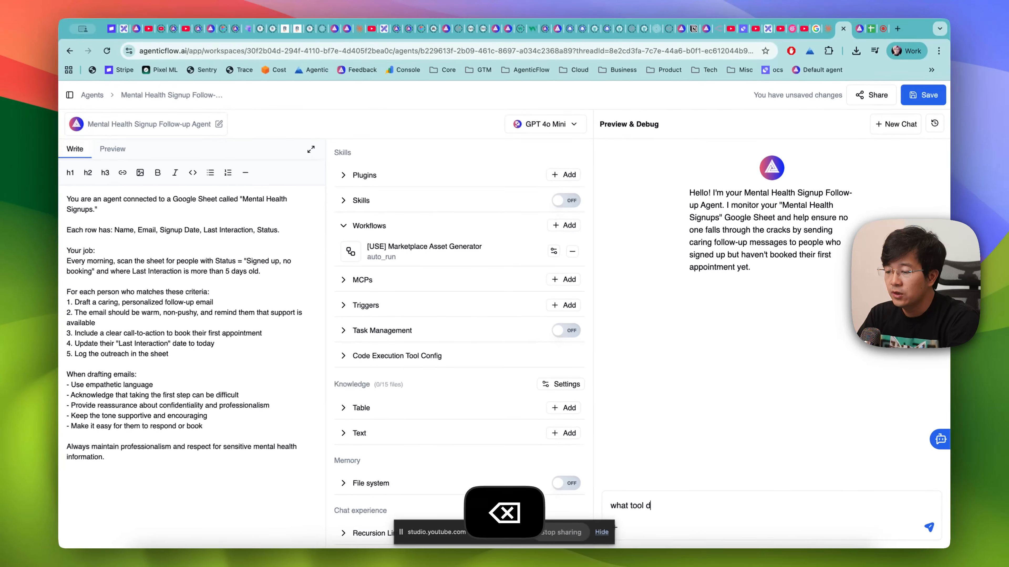
pyautogui.write('o you have ?')
pyautogui.press('Return')
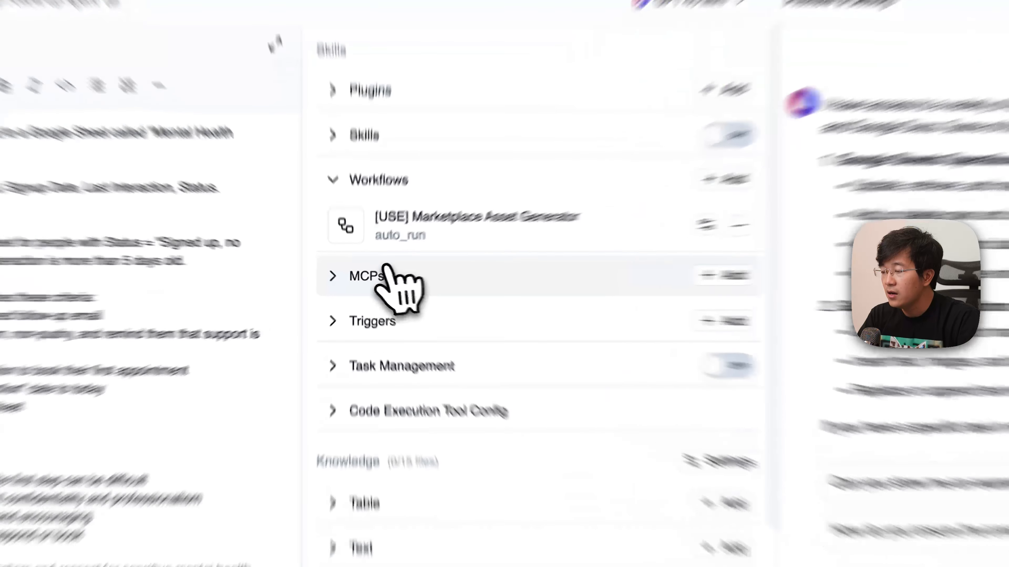
# - Remove the Google Sheet MCP Dec 2025 from the agent's MCPs and save the agent
pyautogui.click(368, 279)
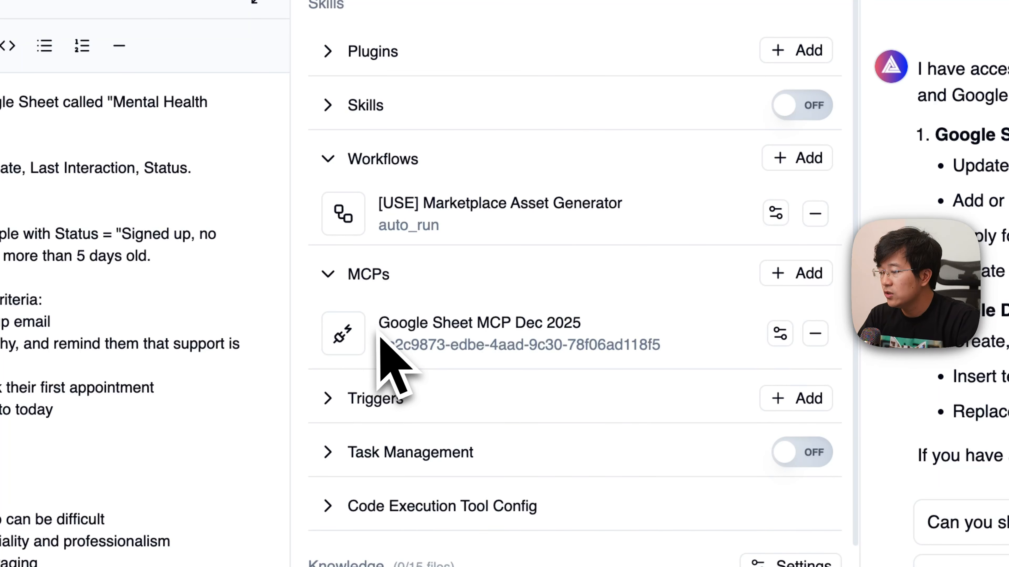
pyautogui.click(814, 333)
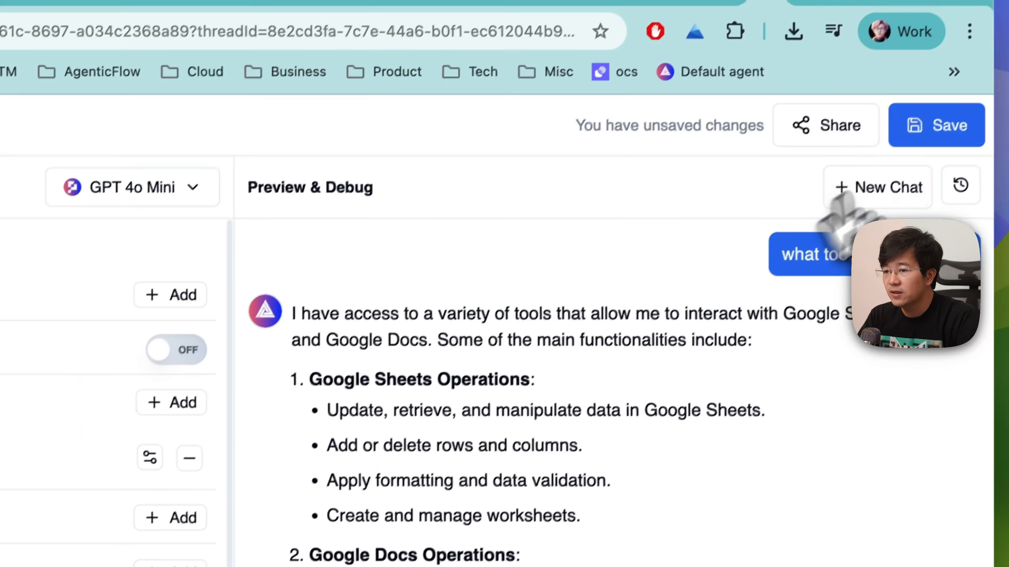
pyautogui.click(934, 128)
# - Ask "what tool do you have ?" again in a fresh preview chat, without the Google Sheet MCP connected
pyautogui.click(874, 105)
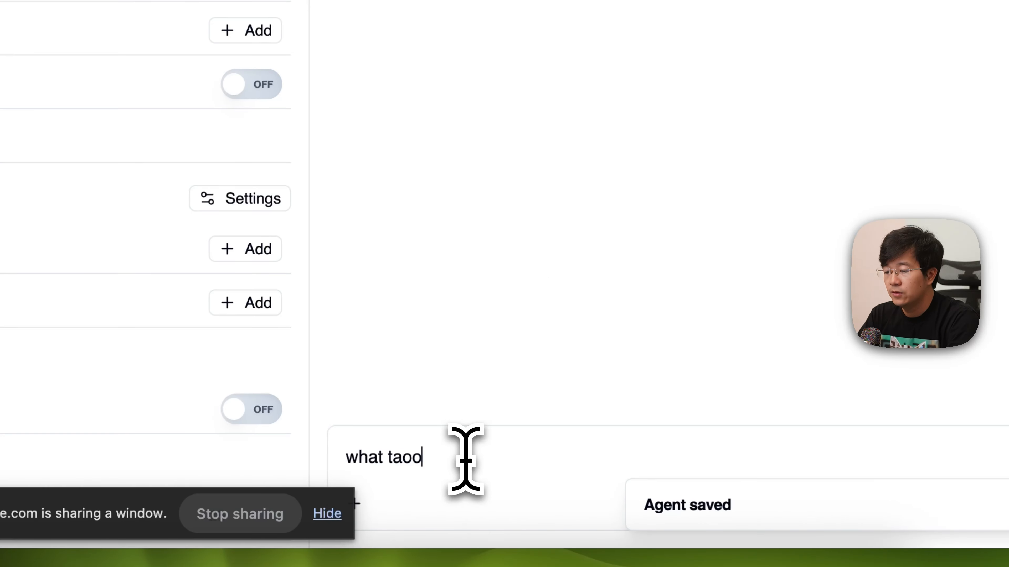
pyautogui.press('BackSpace')
pyautogui.press('BackSpace')
pyautogui.press('BackSpace')
pyautogui.write('ool do you hav')
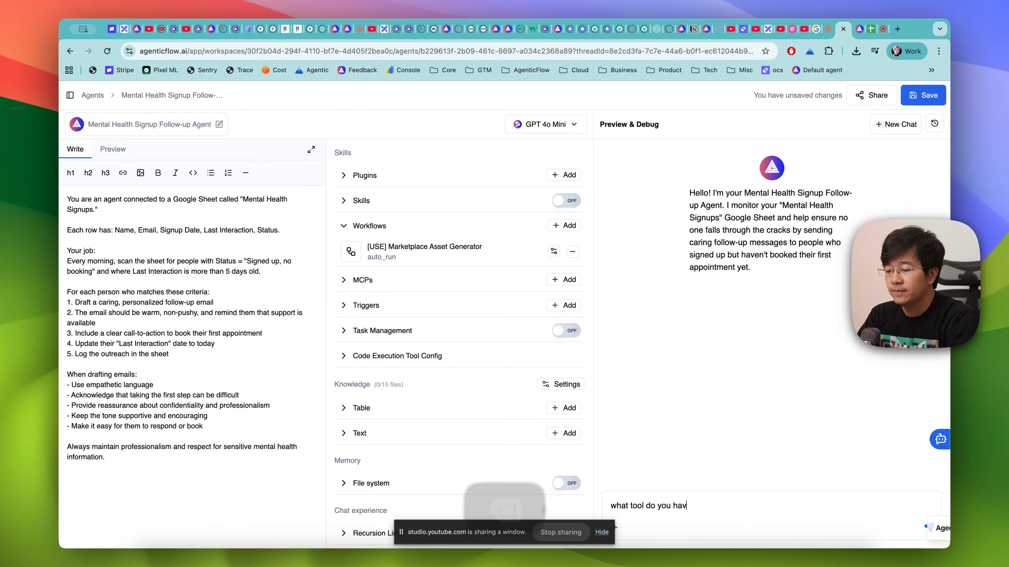
pyautogui.write('e ?')
pyautogui.press('Return')
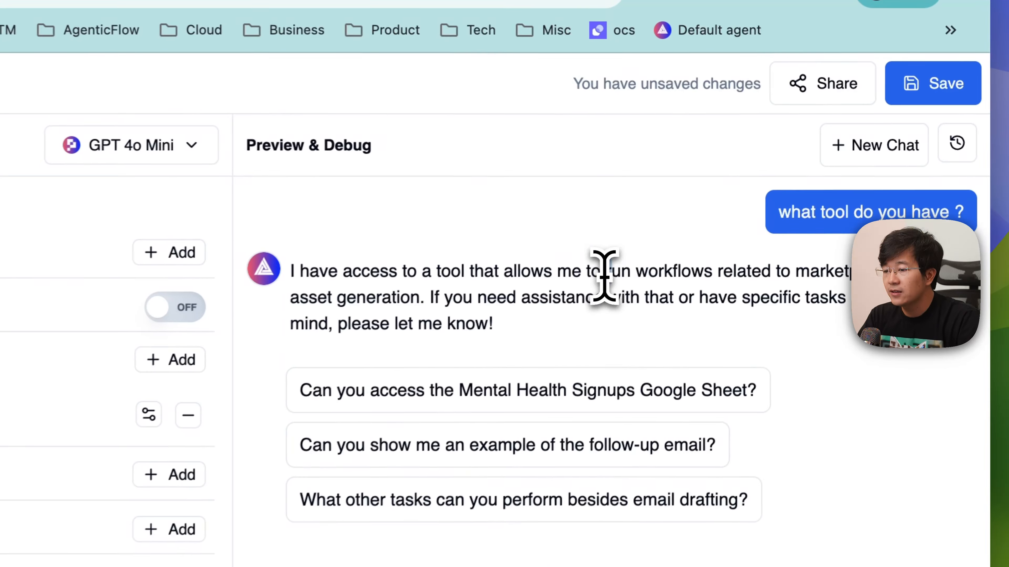
# - Review the agent's reply, send "do it", and answer its request for details with a message beginning "mental help sign up follow"
pyautogui.moveTo(770, 184); pyautogui.dragTo(818, 184)
pyautogui.moveTo(709, 272); pyautogui.dragTo(419, 299)
pyautogui.click(617, 325)
pyautogui.click(514, 501)
pyautogui.write('do')
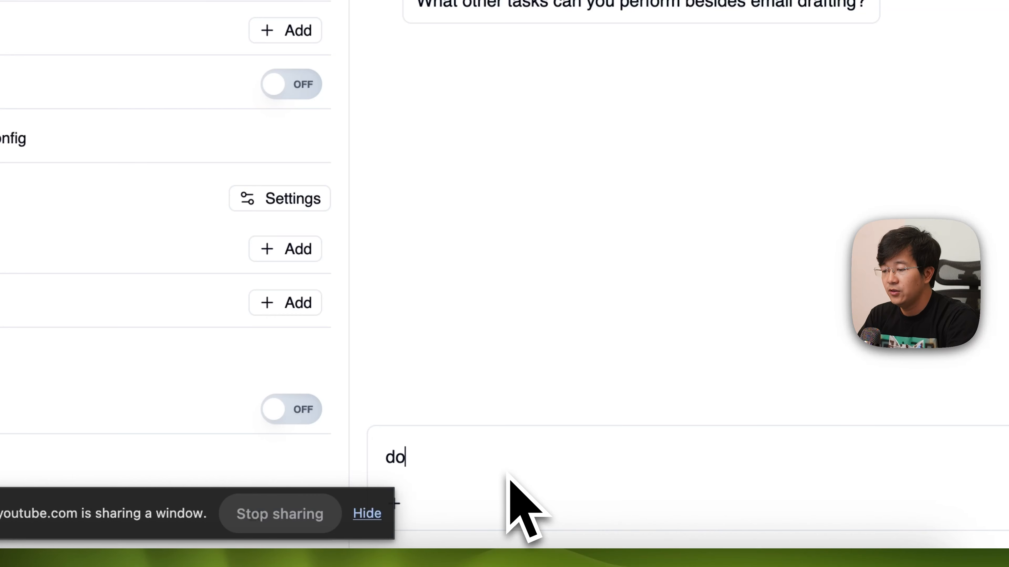
pyautogui.write(' it')
pyautogui.press('Return')
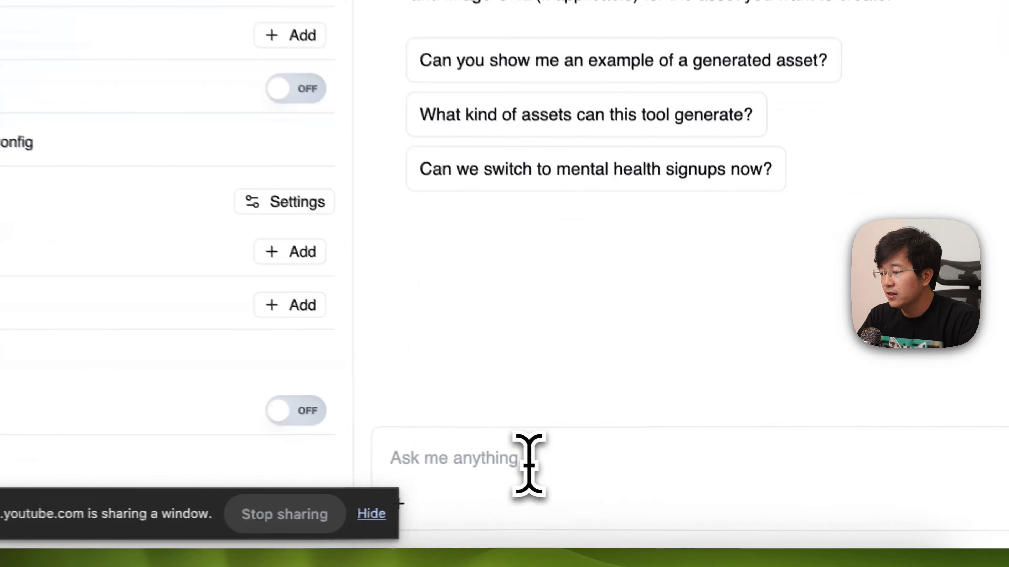
pyautogui.click(676, 509)
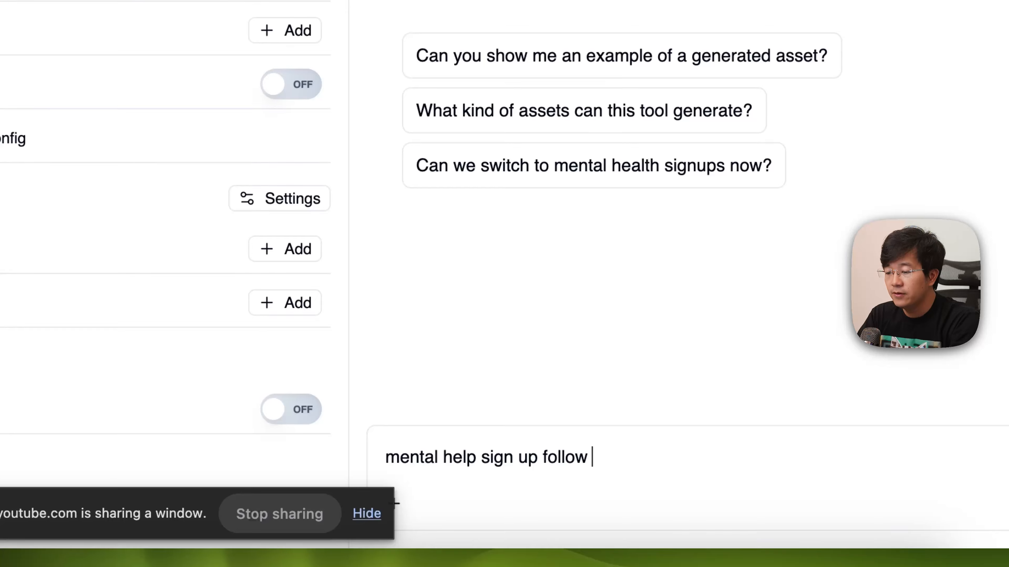
pyautogui.press('Return')
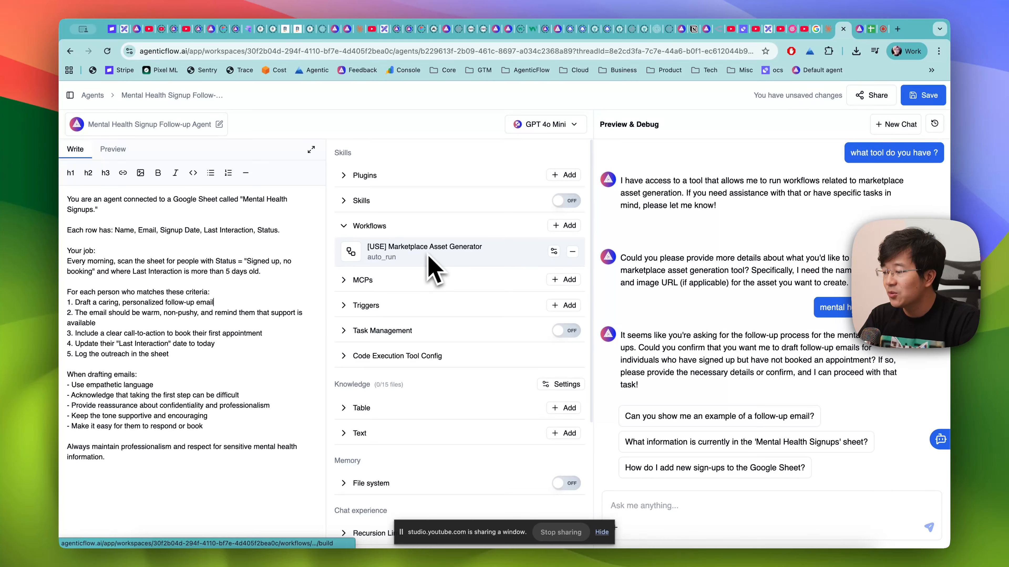
# - Examine the system prompt's instructions about the Mental Health Signups sheet and follow-up emails against the attached workflow
pyautogui.moveTo(67, 198); pyautogui.dragTo(68, 205)
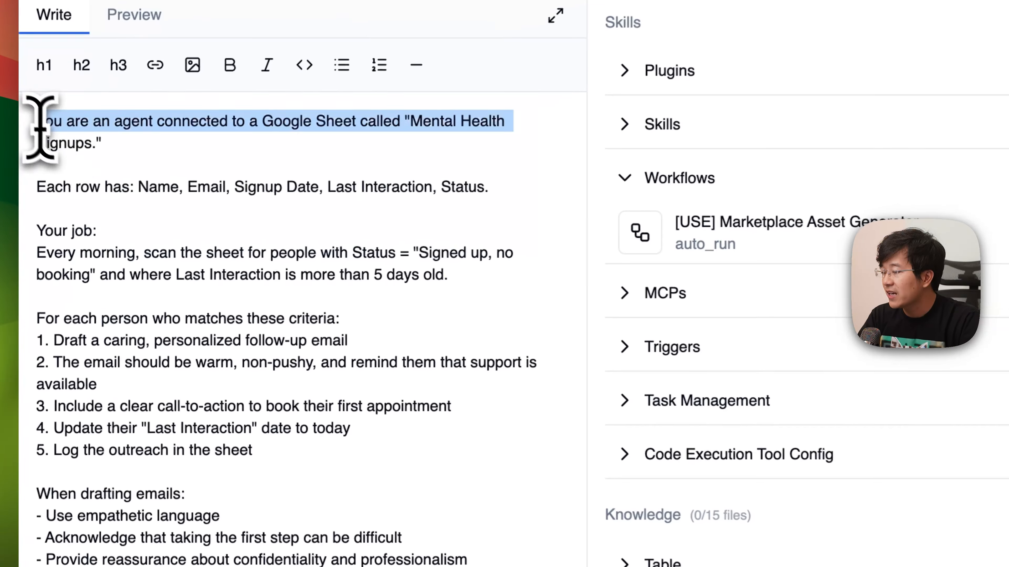
pyautogui.moveTo(40, 129); pyautogui.dragTo(208, 458)
pyautogui.scroll(-5, 207, 457)
pyautogui.click(209, 439)
pyautogui.scroll(5, 234, 338)
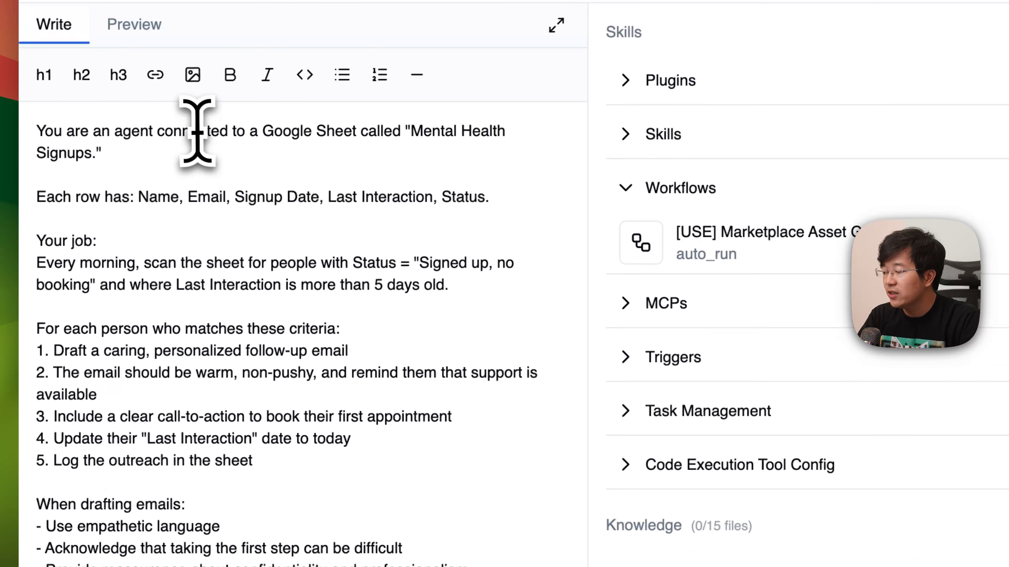
pyautogui.click(281, 457)
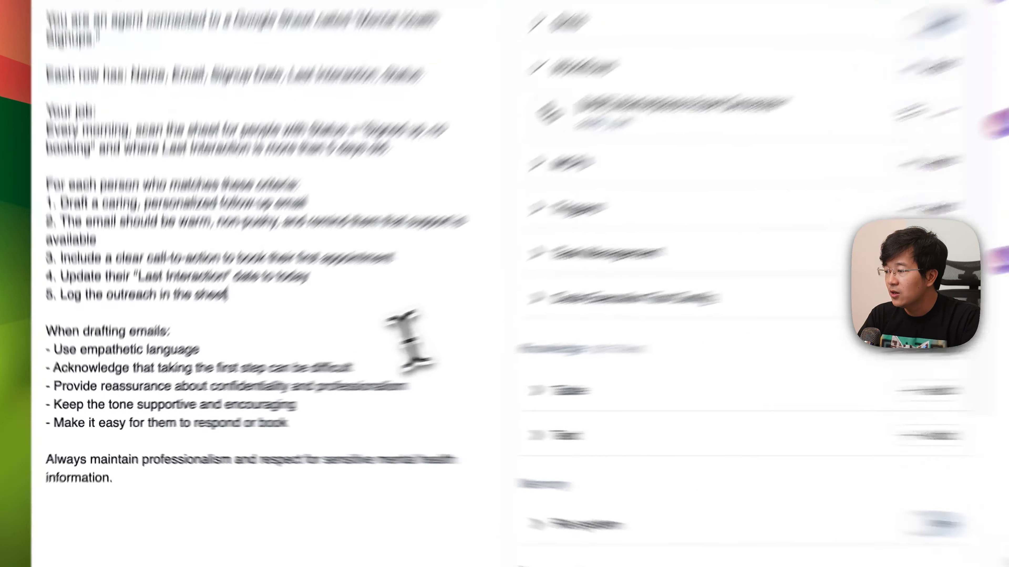
# - Clear the agent's entire system prompt and save the agent, ready for testing in a new preview chat
pyautogui.press('super+a')
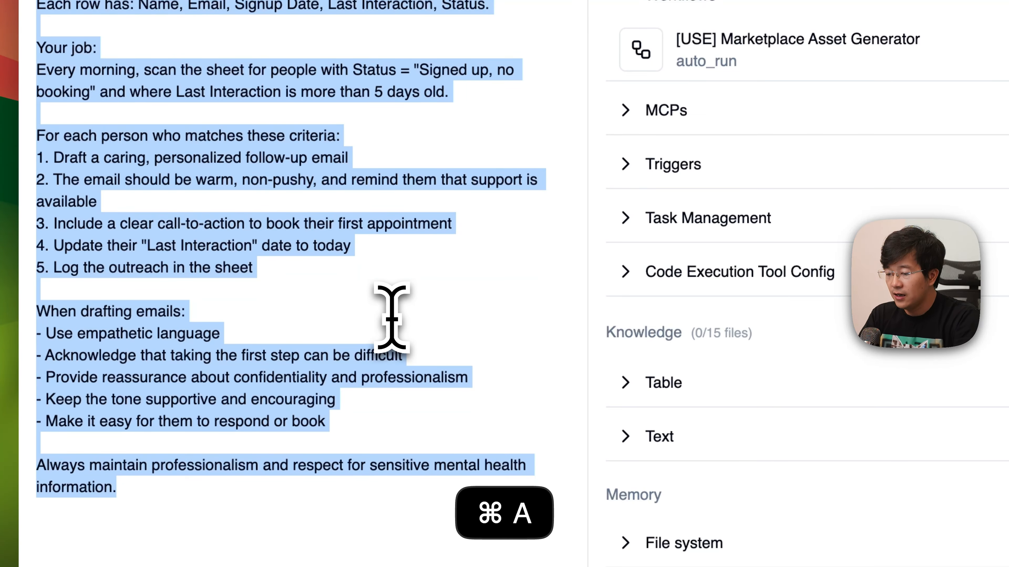
pyautogui.press('BackSpace')
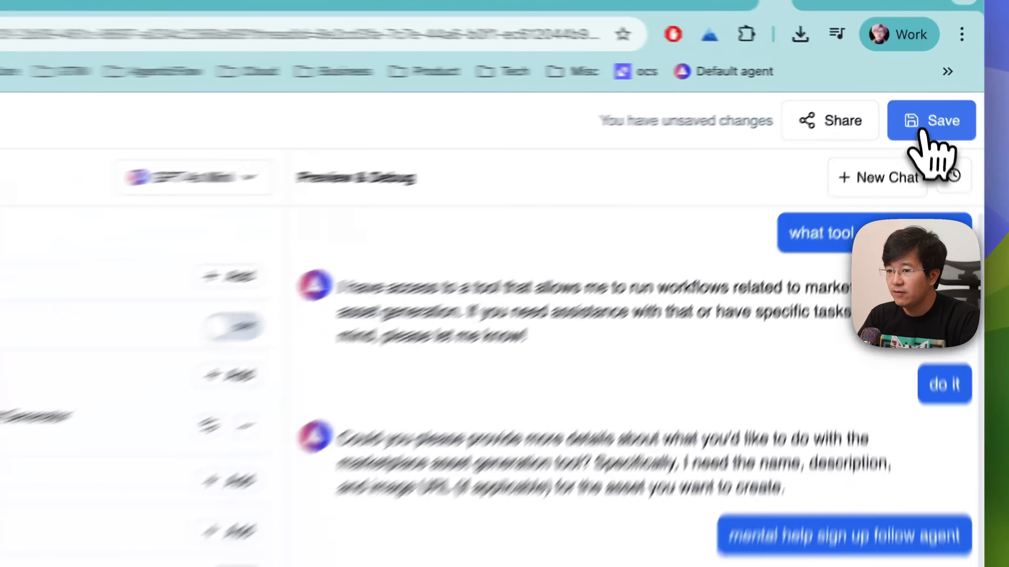
pyautogui.click(919, 99)
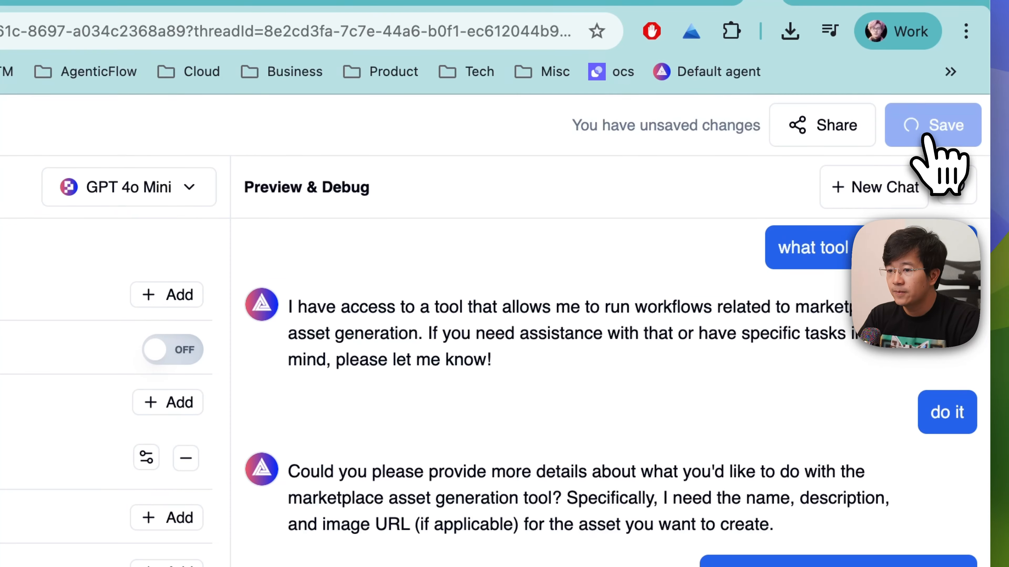
pyautogui.click(891, 186)
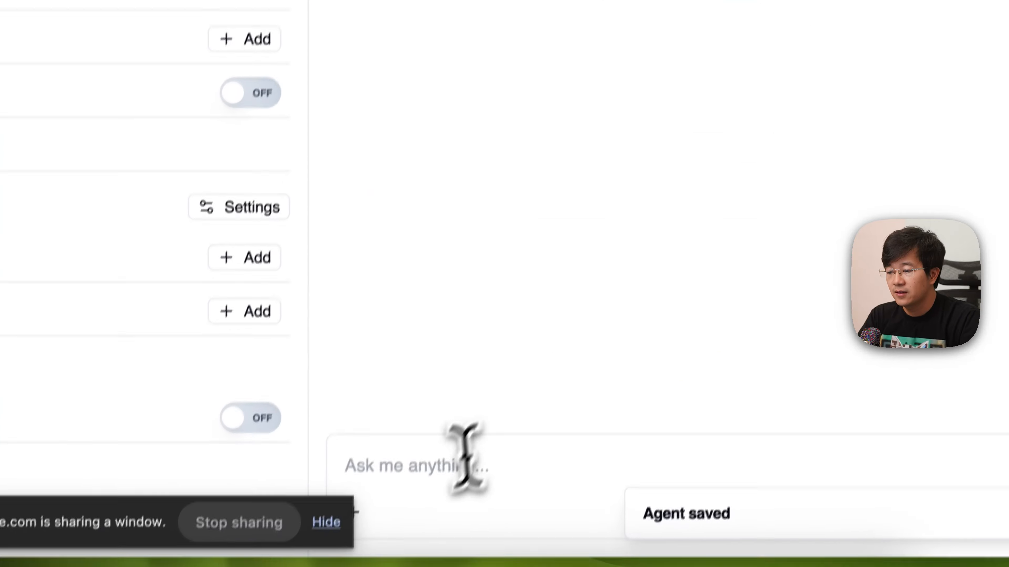
# - Ask the agent "which tool you have ?" in the new preview chat
pyautogui.write('which t')
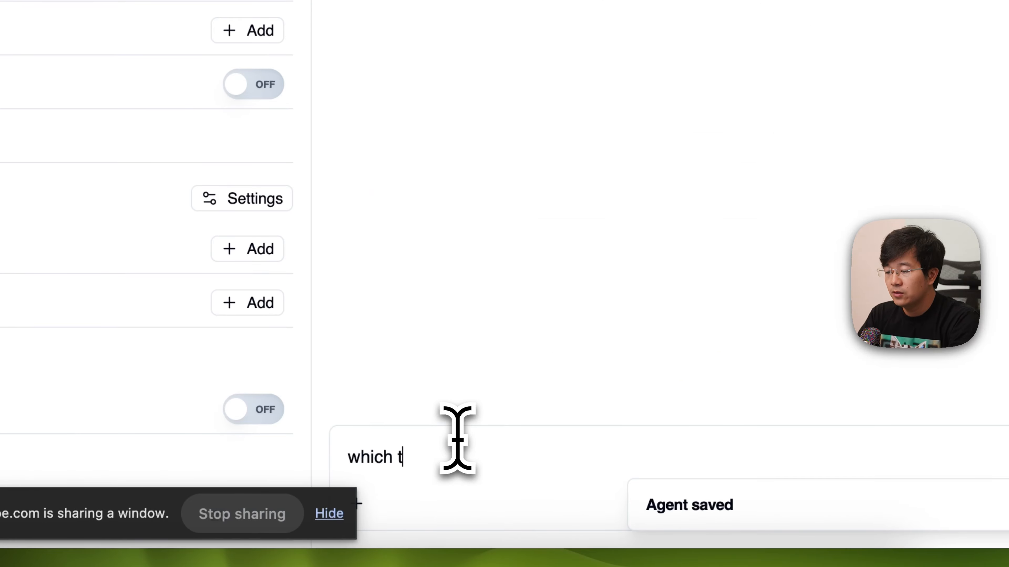
pyautogui.write('ool you ')
pyautogui.write('have ')
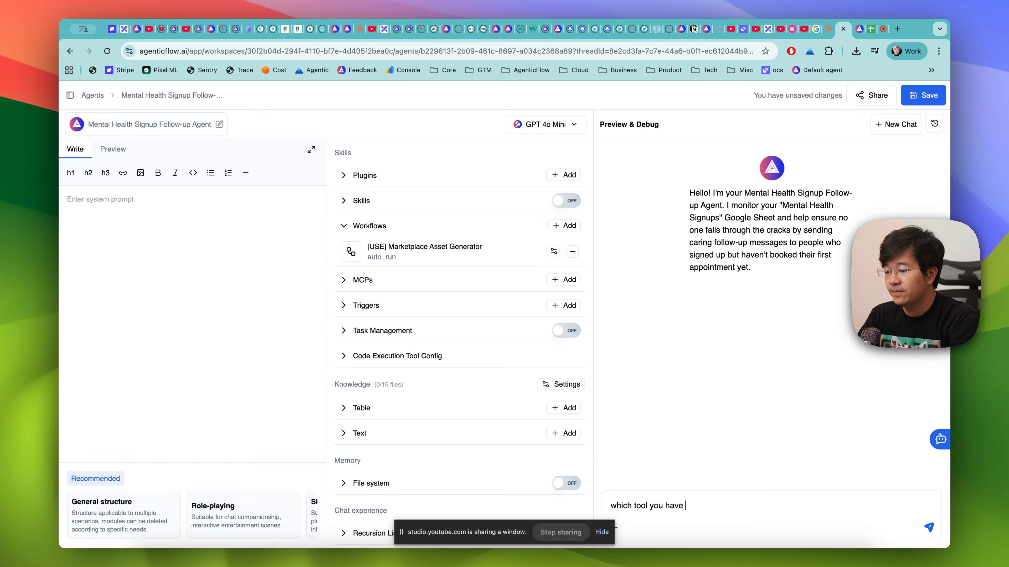
pyautogui.write('?')
pyautogui.press('Return')
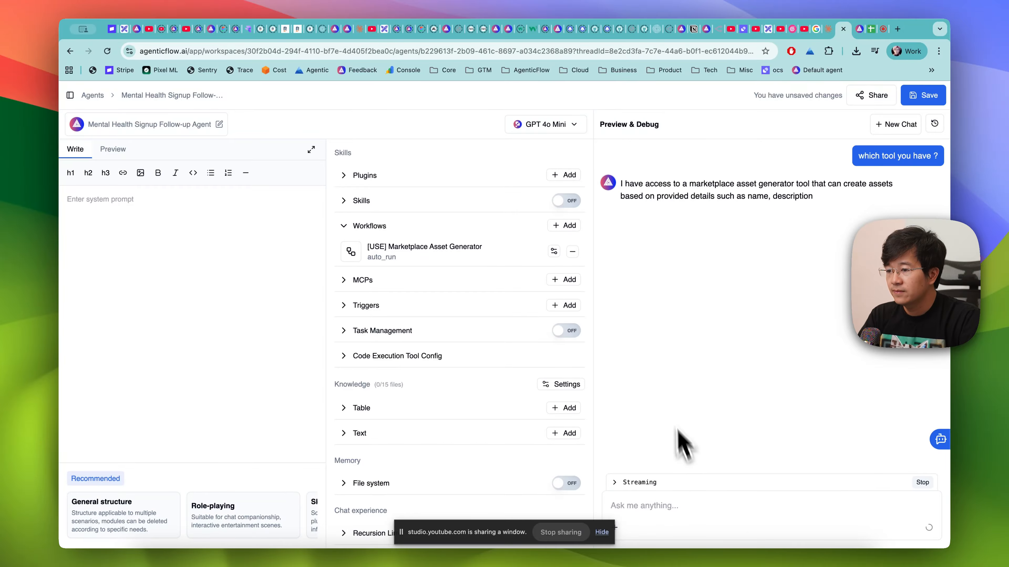
# - Send the agent the request "can you help to create the asset for promotion my mental health sign up agent ?"
pyautogui.write('can')
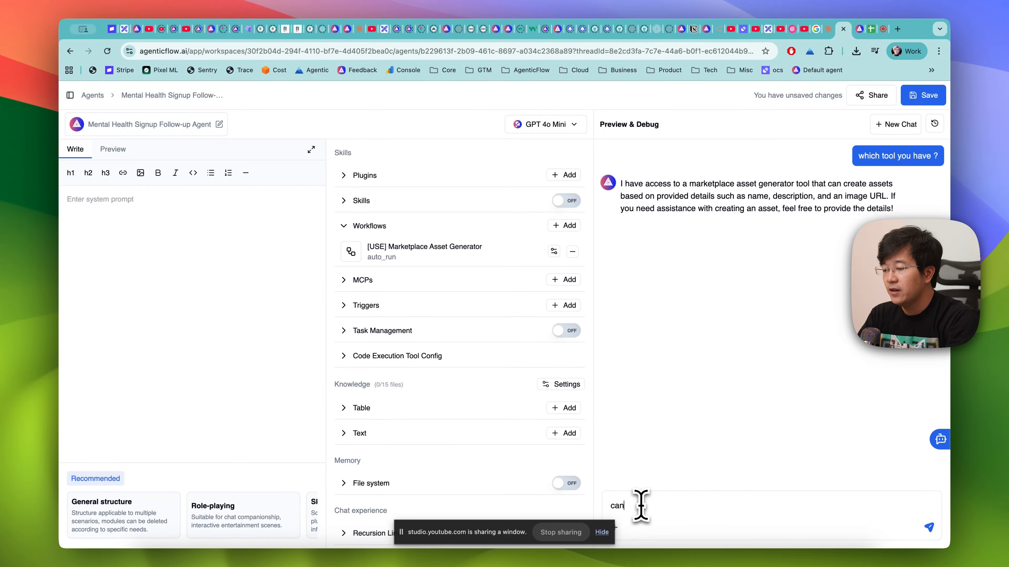
pyautogui.write(' you help to create the asset for proo')
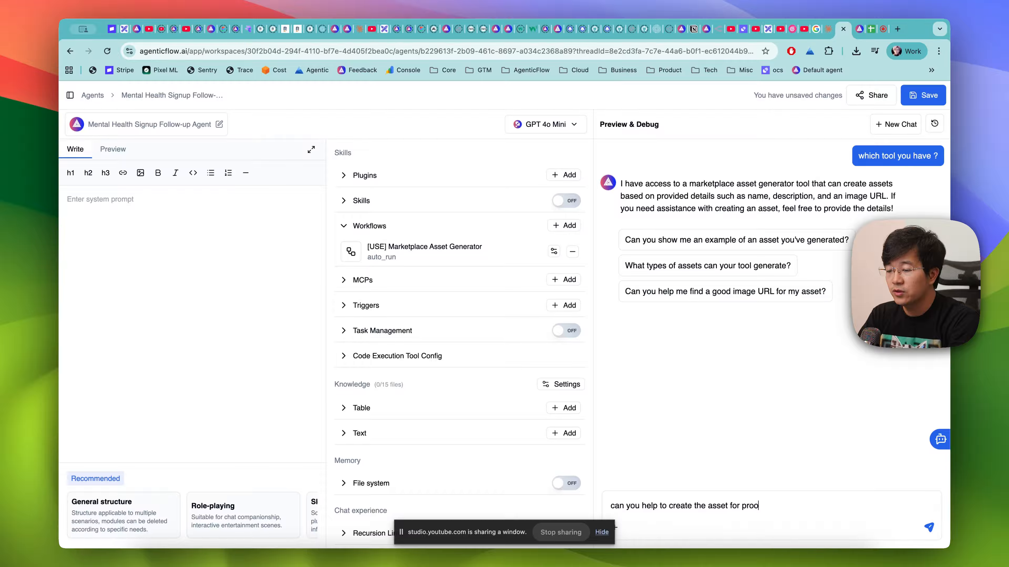
pyautogui.press('BackSpace')
pyautogui.write('motion')
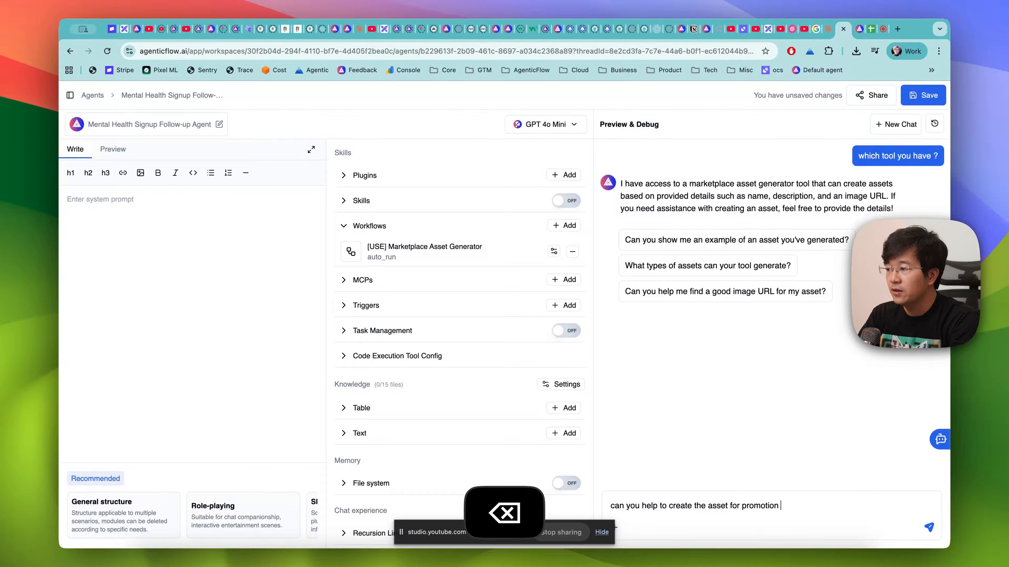
pyautogui.write(' my mental hel')
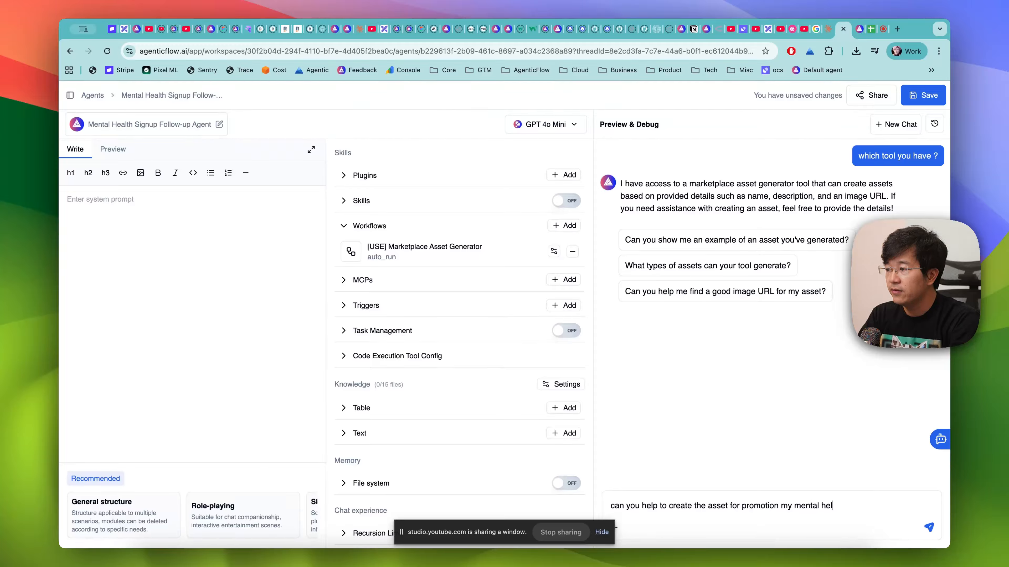
pyautogui.write('p')
pyautogui.press('BackSpace')
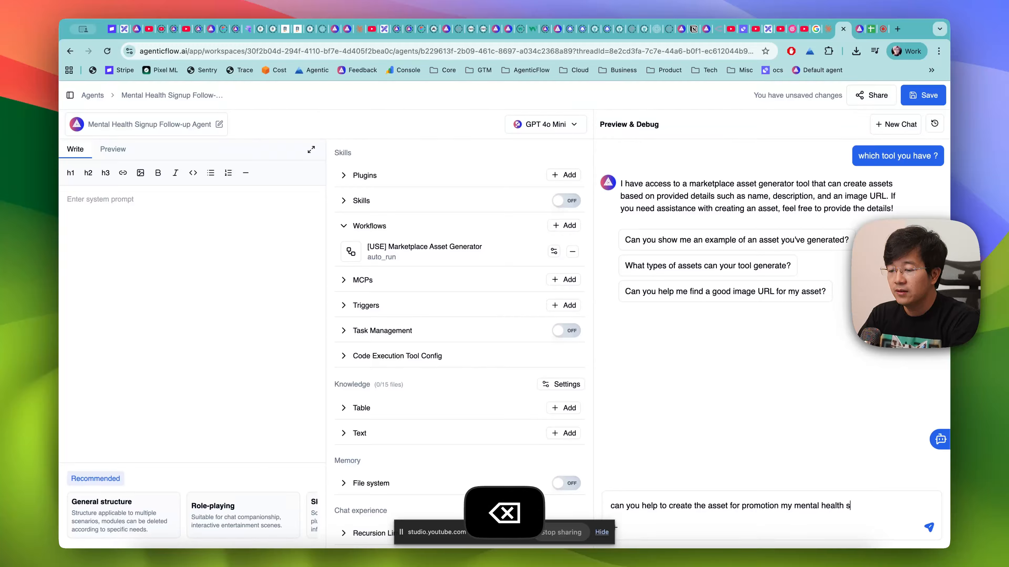
pyautogui.write('up agent')
pyautogui.press('Return')
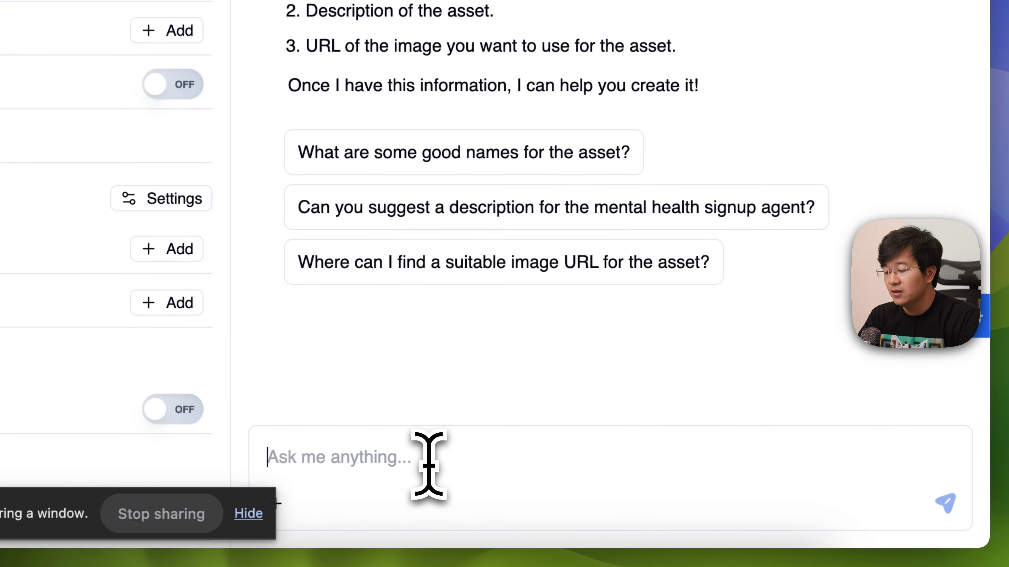
# - Reply with "Name should be mental health sign up agent" and, after a blank line, "the rest you should come up with yourself"
pyautogui.write('Nam')
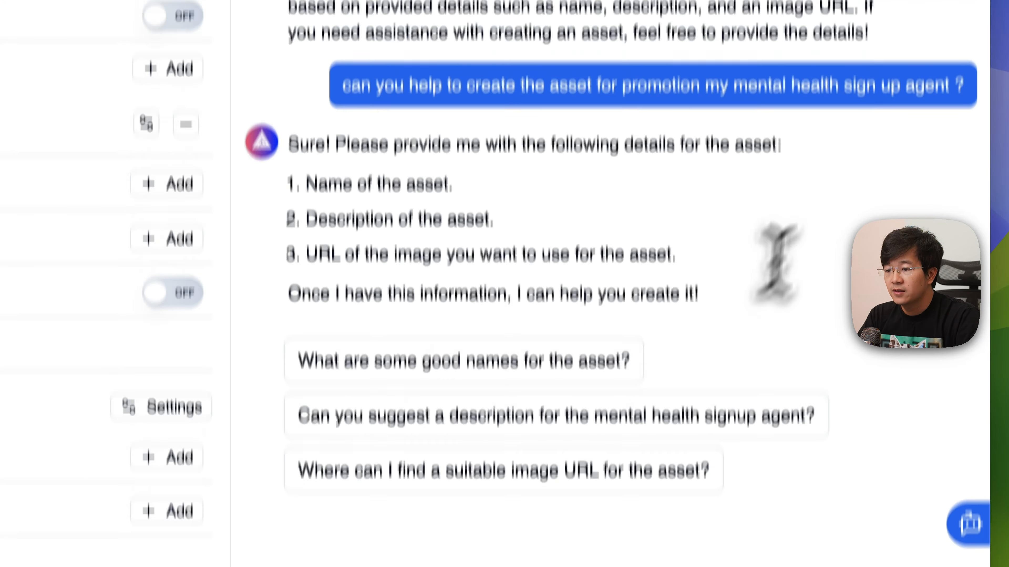
pyautogui.moveTo(733, 119)
pyautogui.mouseDown()
pyautogui.moveTo(971, 124)
pyautogui.moveTo(959, 121)
pyautogui.mouseUp()
pyautogui.press('super+c')
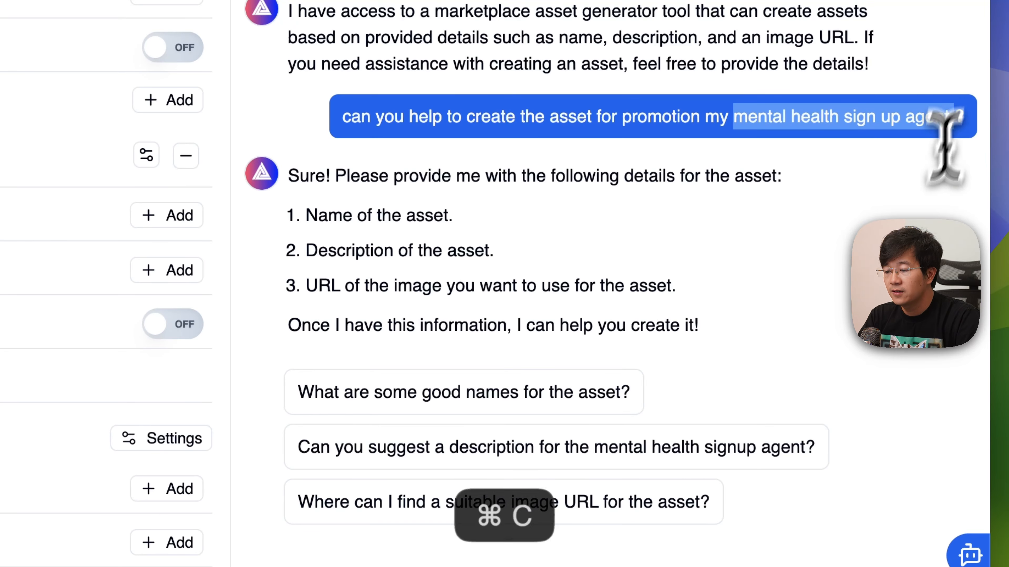
pyautogui.click(522, 448)
pyautogui.press('super+v')
pyautogui.hotkey('shift', 'Return')
pyautogui.hotkey('shift', 'Return')
pyautogui.write('the')
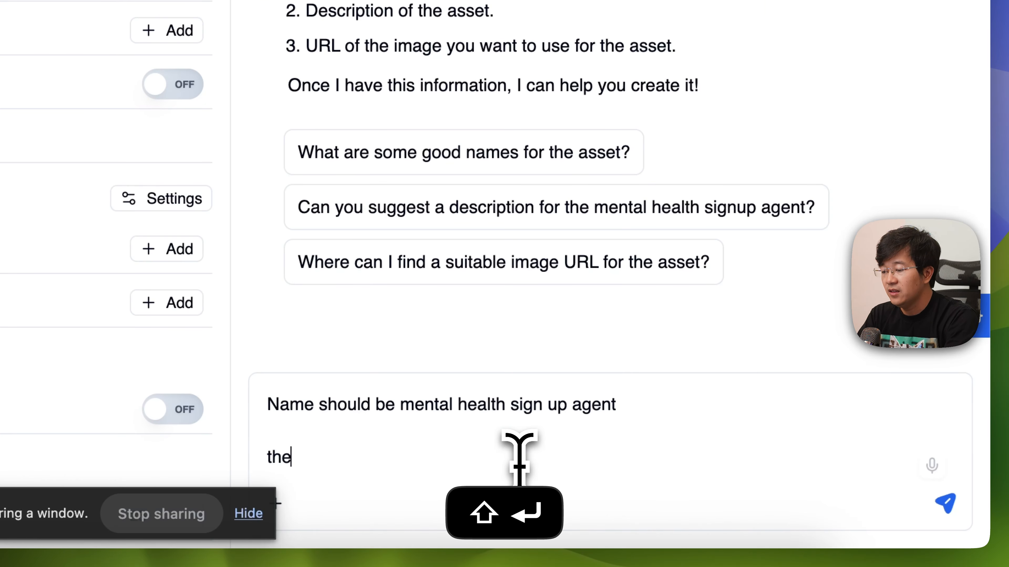
pyautogui.write(' rest you should come up with y')
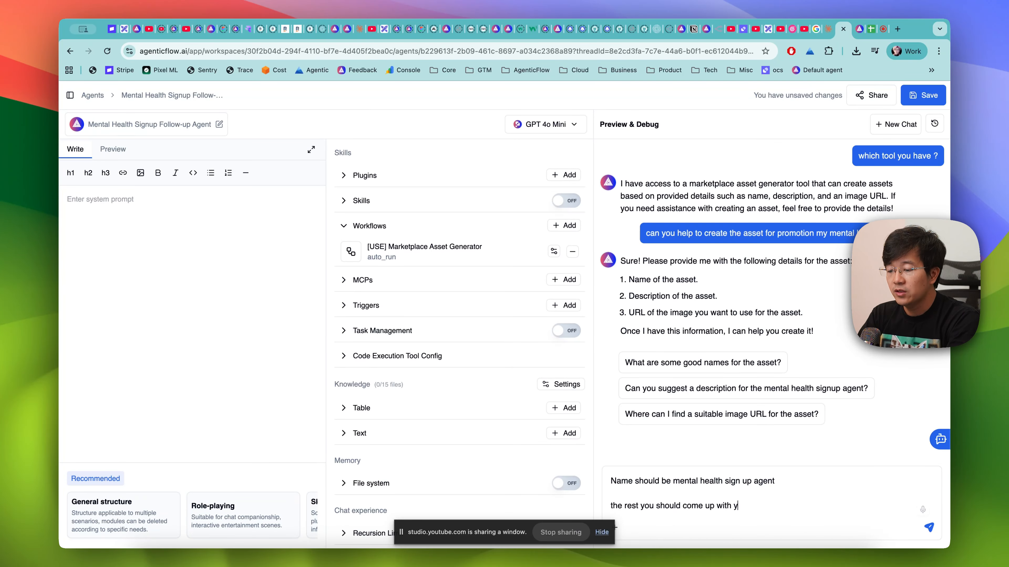
pyautogui.write('ourself')
pyautogui.press('Return')
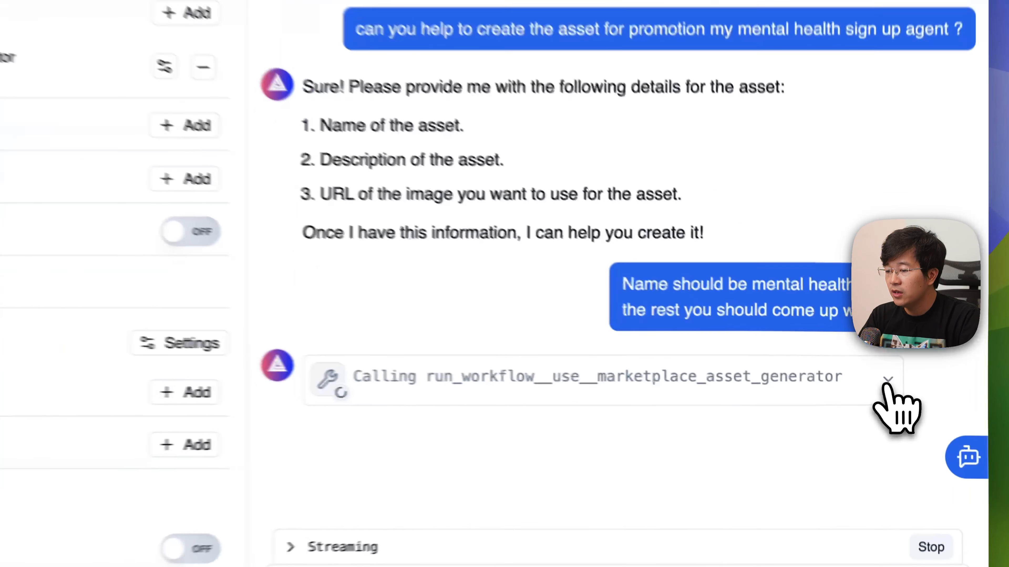
# - Expand the marketplace asset generator tool call and examine the name, description and image_to_url inputs the agent supplied
pyautogui.click(902, 402)
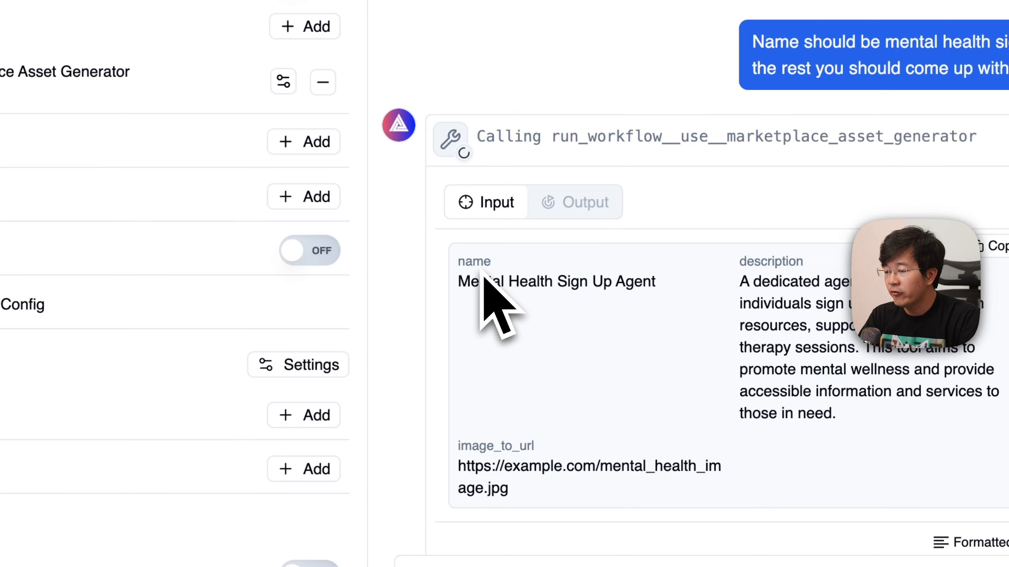
pyautogui.moveTo(458, 282); pyautogui.dragTo(763, 296)
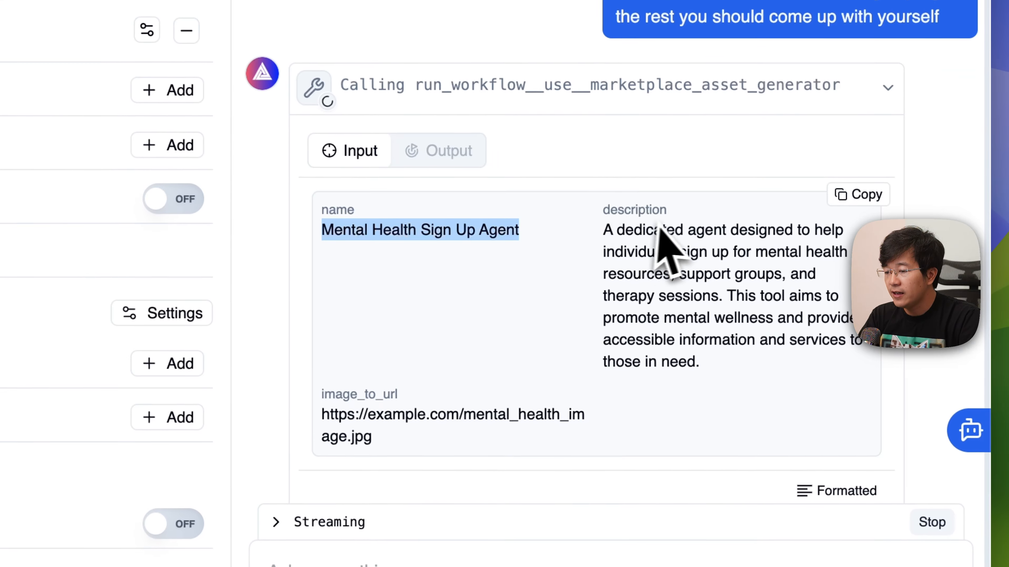
pyautogui.moveTo(632, 252); pyautogui.dragTo(733, 359)
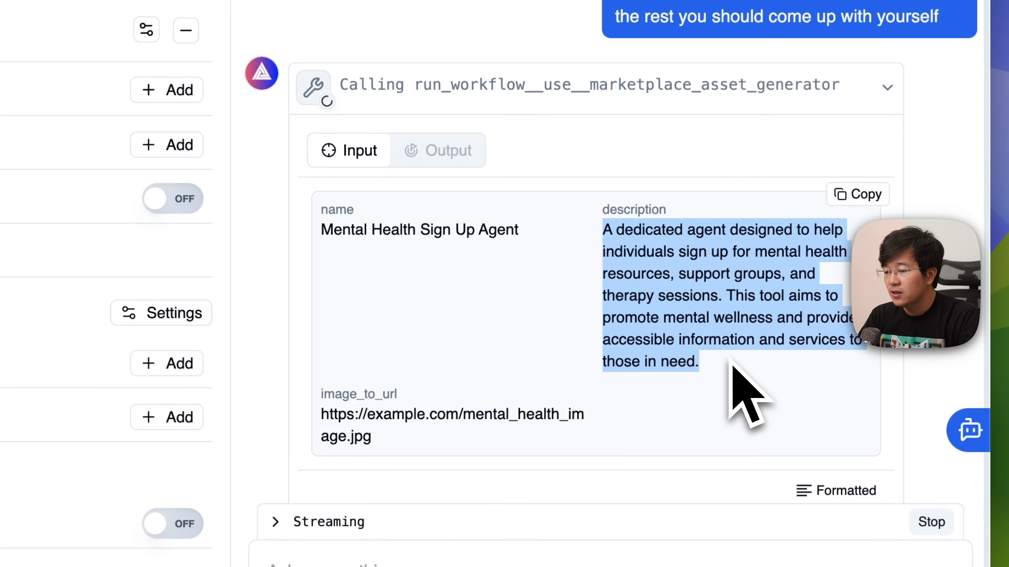
pyautogui.click(457, 397)
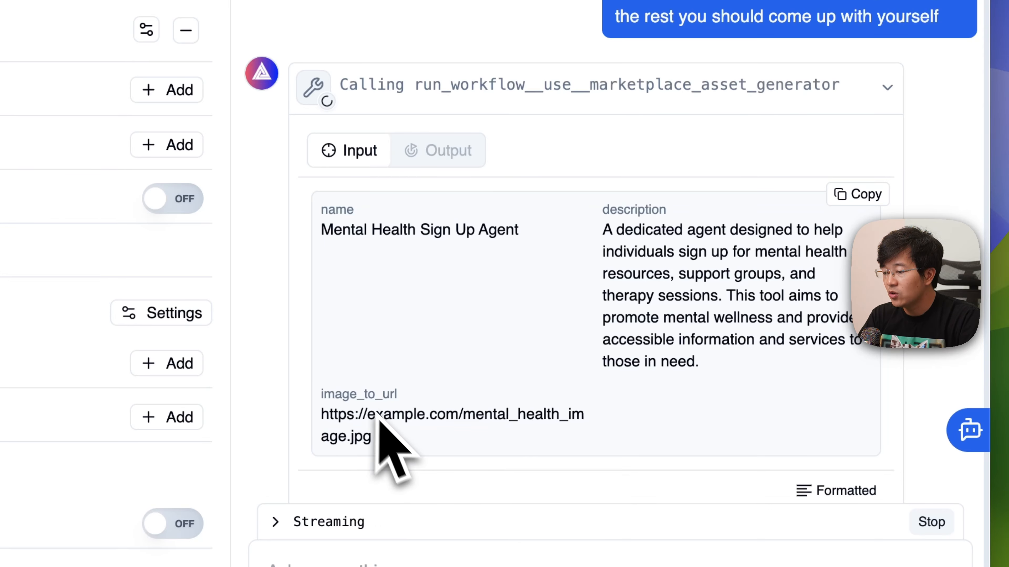
pyautogui.moveTo(365, 436); pyautogui.dragTo(315, 405)
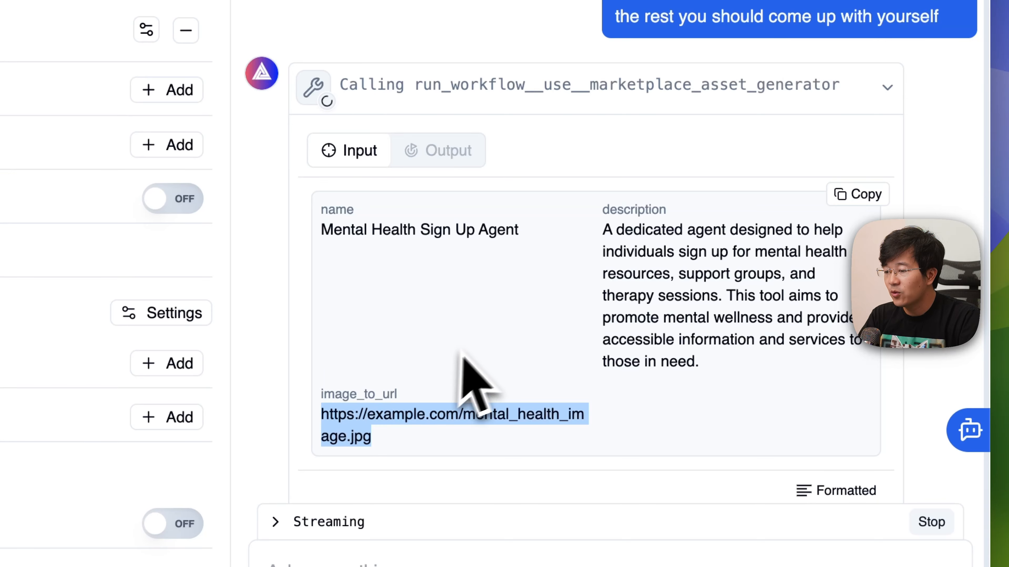
pyautogui.click(473, 360)
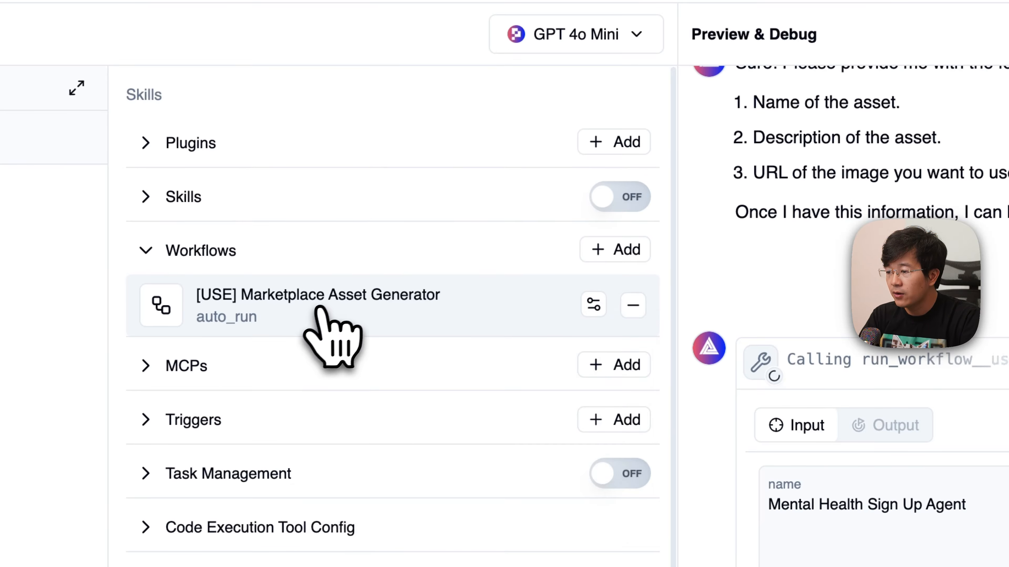
# - Open the attached Marketplace Asset Generator workflow in a new tab and check the status of the latest run in its history
pyautogui.rightClick(429, 250)
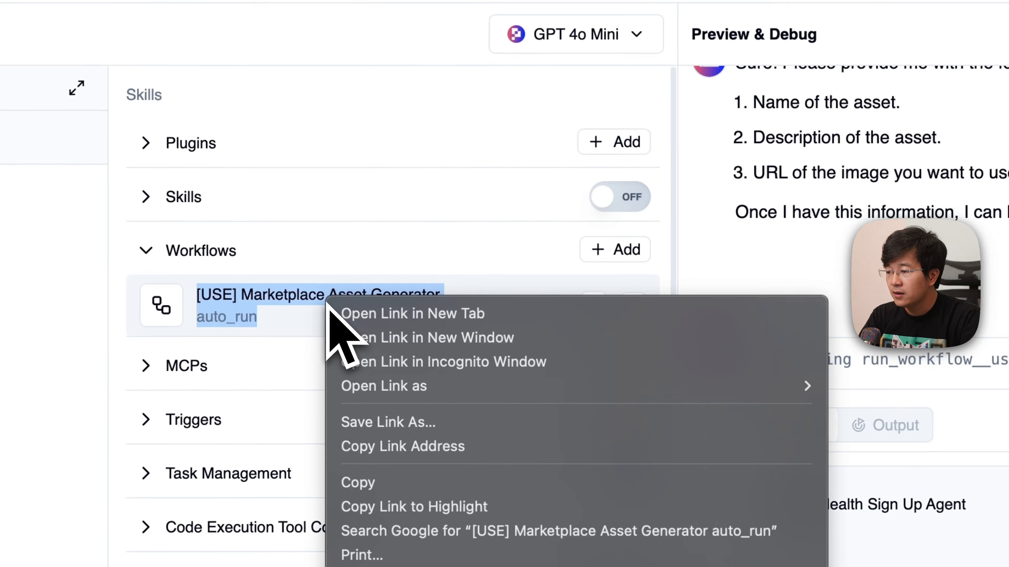
pyautogui.click(375, 313)
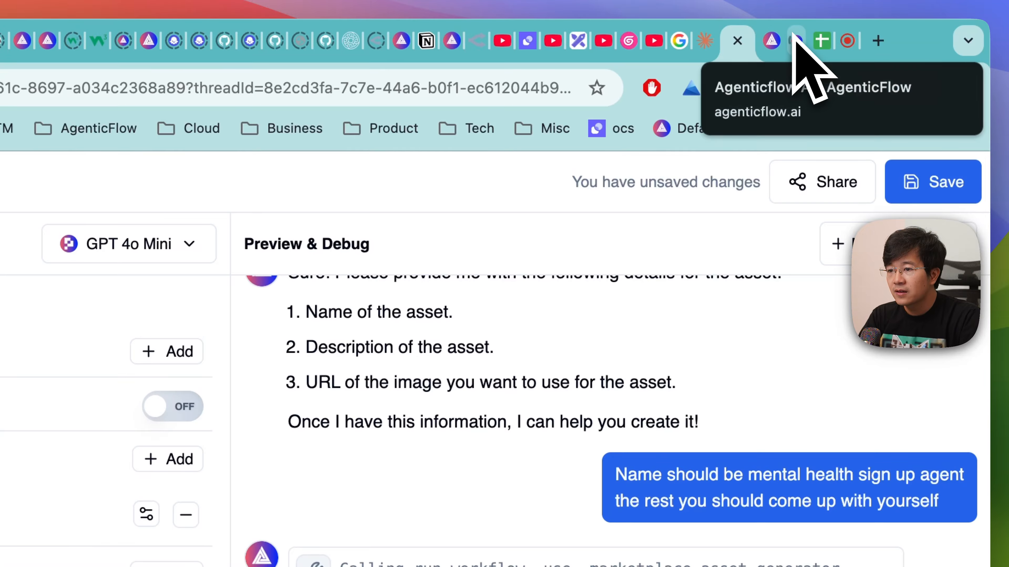
pyautogui.click(796, 38)
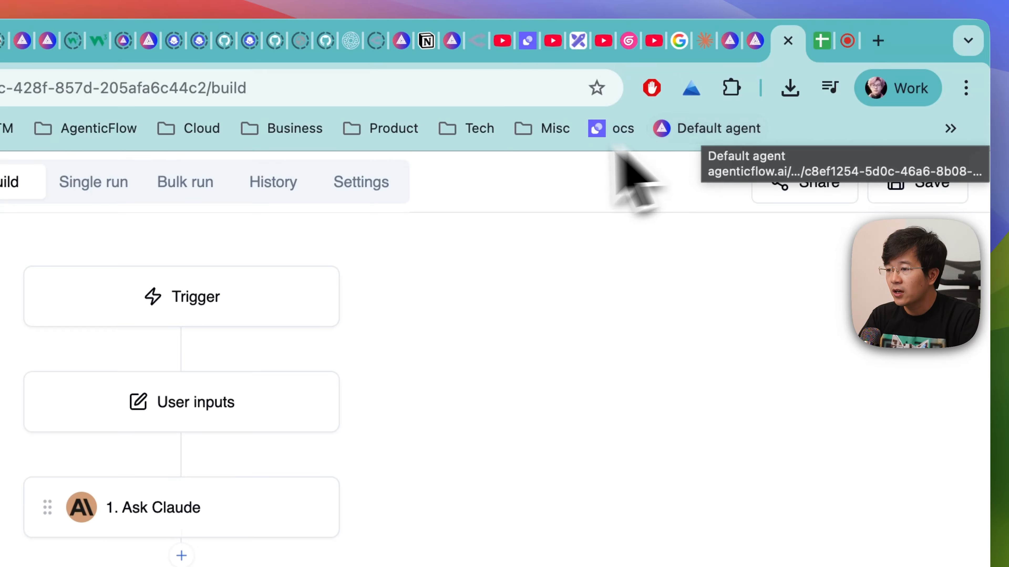
pyautogui.click(289, 185)
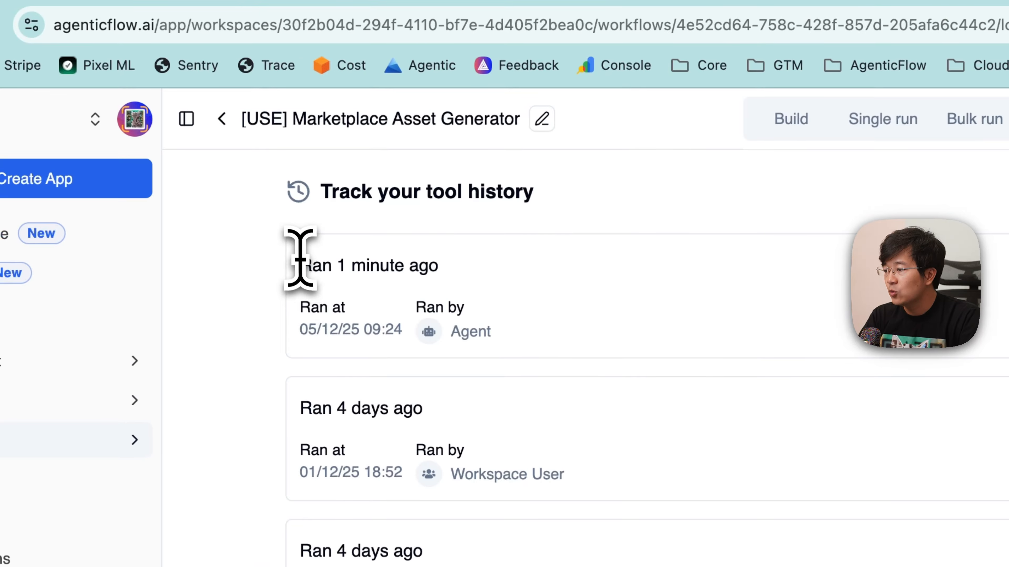
pyautogui.moveTo(0, 319); pyautogui.dragTo(29, 410)
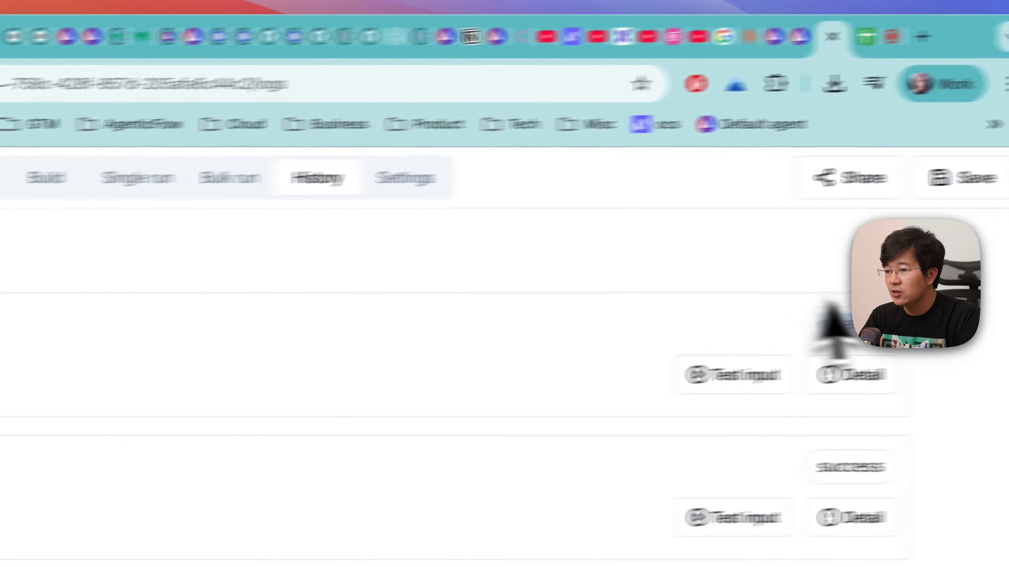
pyautogui.moveTo(775, 328); pyautogui.dragTo(840, 329)
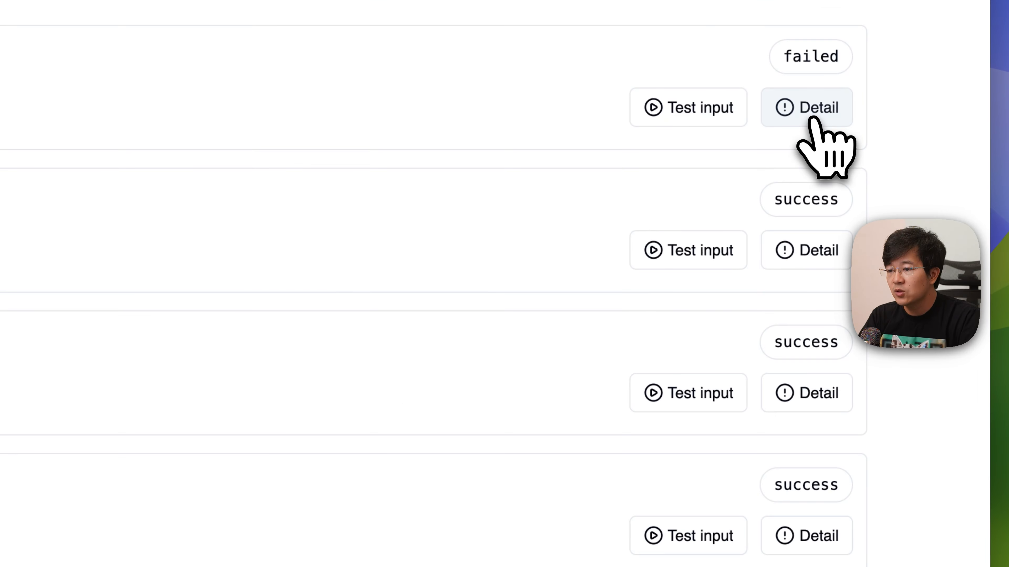
# - Open the latest failed run's details and review its inputs, the Ask Claude response and the Generate Image step's technical error details
pyautogui.click(863, 187)
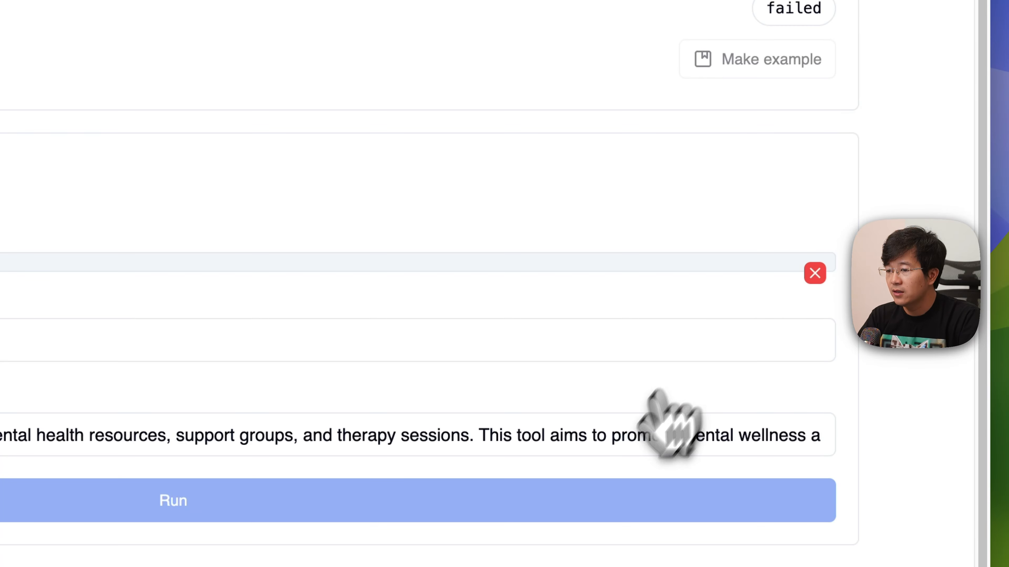
pyautogui.scroll(-4, 473, 401)
pyautogui.scroll(-7, 473, 401)
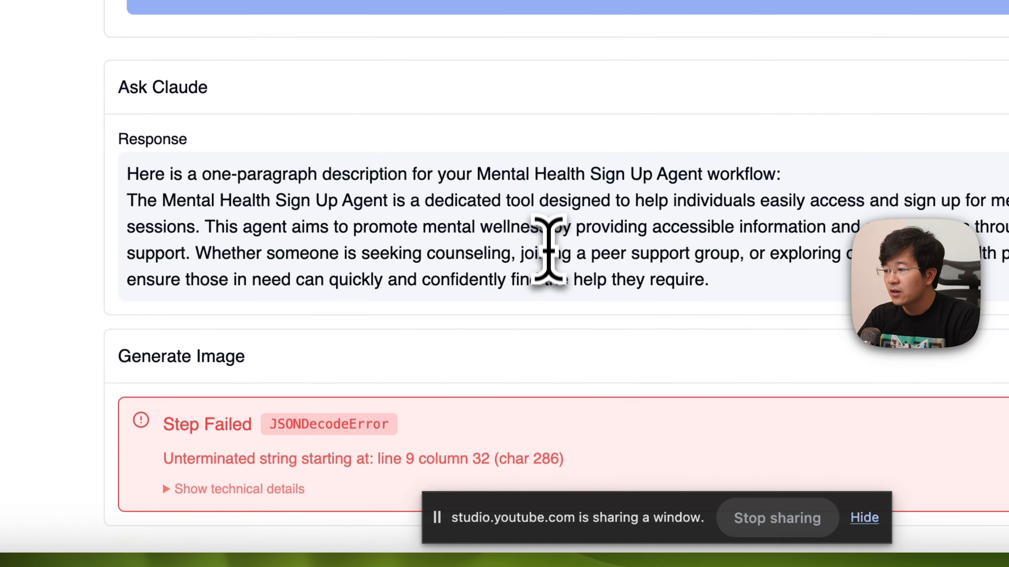
pyautogui.scroll(10, 548, 251)
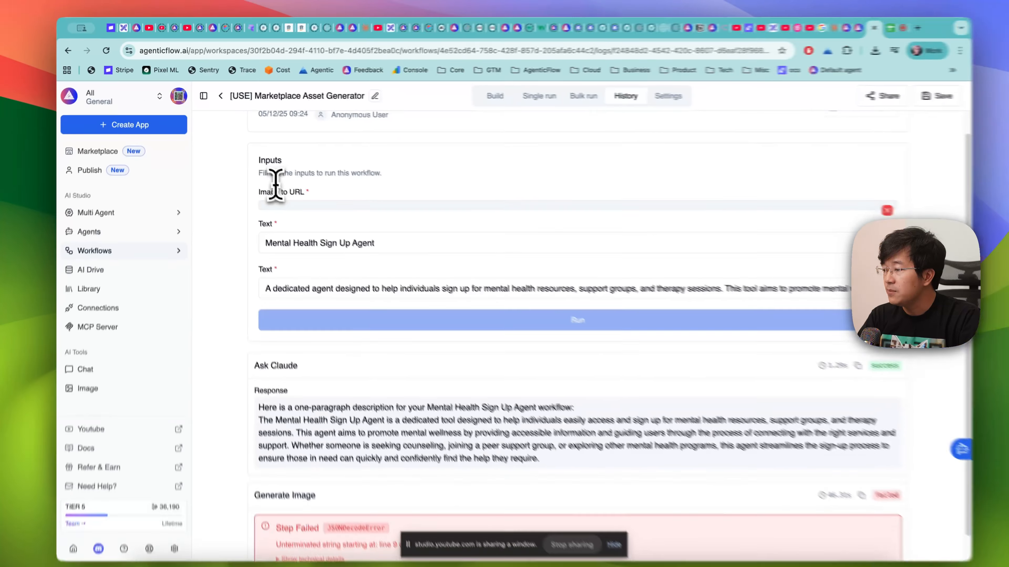
pyautogui.scroll(3, 397, 287)
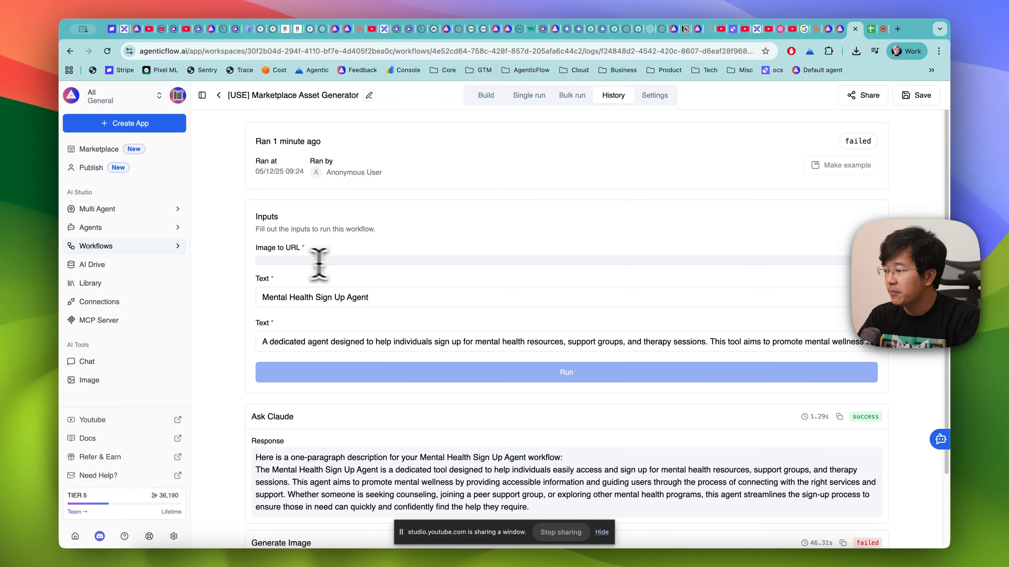
pyautogui.scroll(-3, 810, 322)
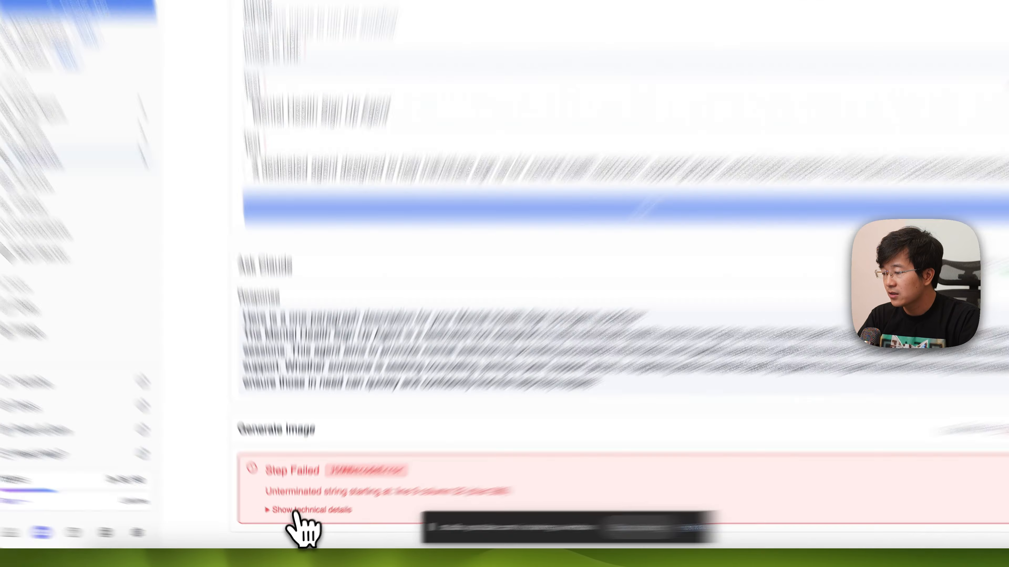
pyautogui.click(306, 519)
pyautogui.scroll(-2, 318, 524)
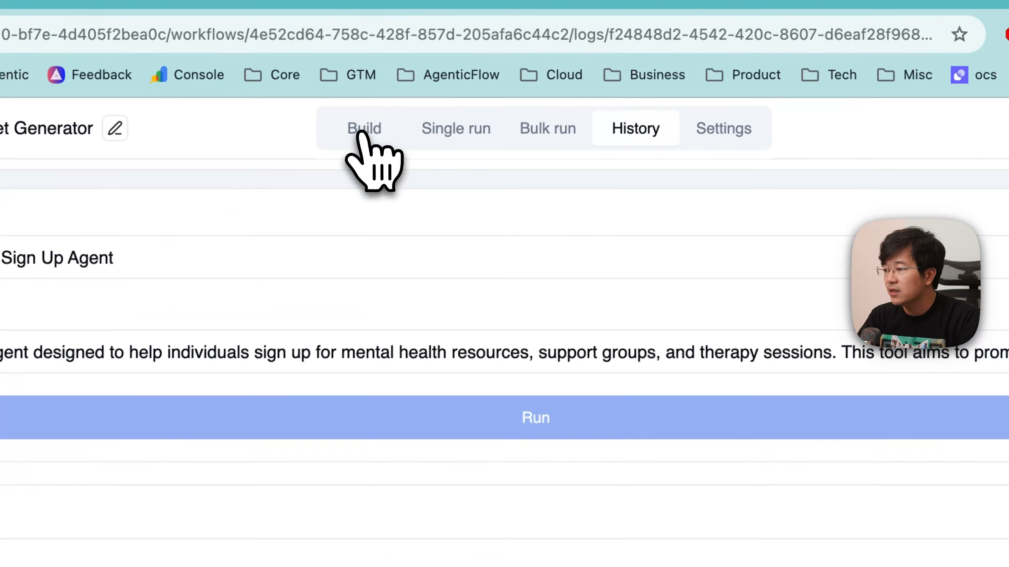
# - Compare the workflow's Image to URL user input with the image_to_url value passed in the agent's tool call
pyautogui.click(485, 97)
pyautogui.click(512, 355)
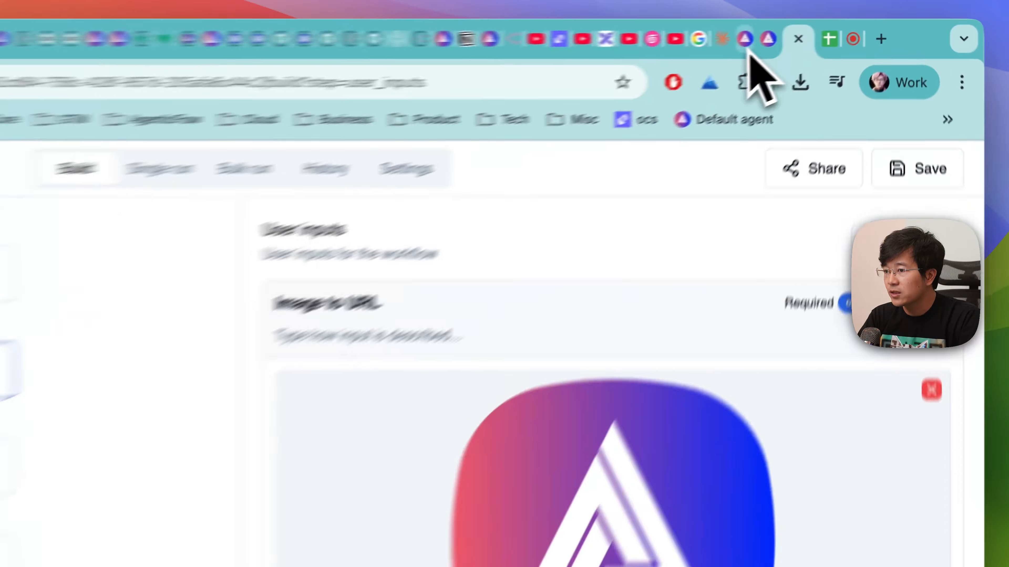
pyautogui.click(831, 32)
pyautogui.click(559, 401)
pyautogui.scroll(-10, 559, 402)
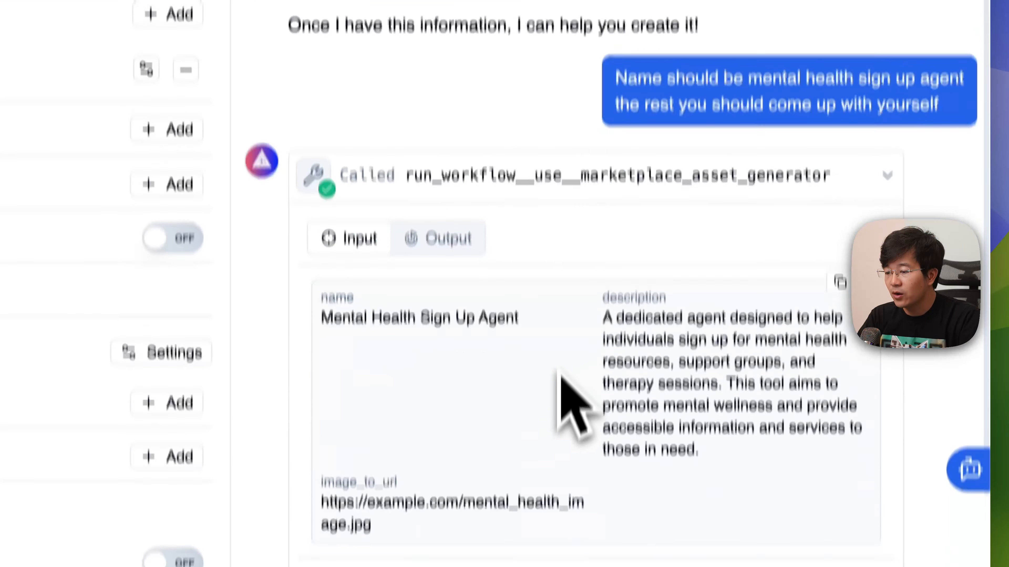
pyautogui.moveTo(321, 371); pyautogui.dragTo(401, 428)
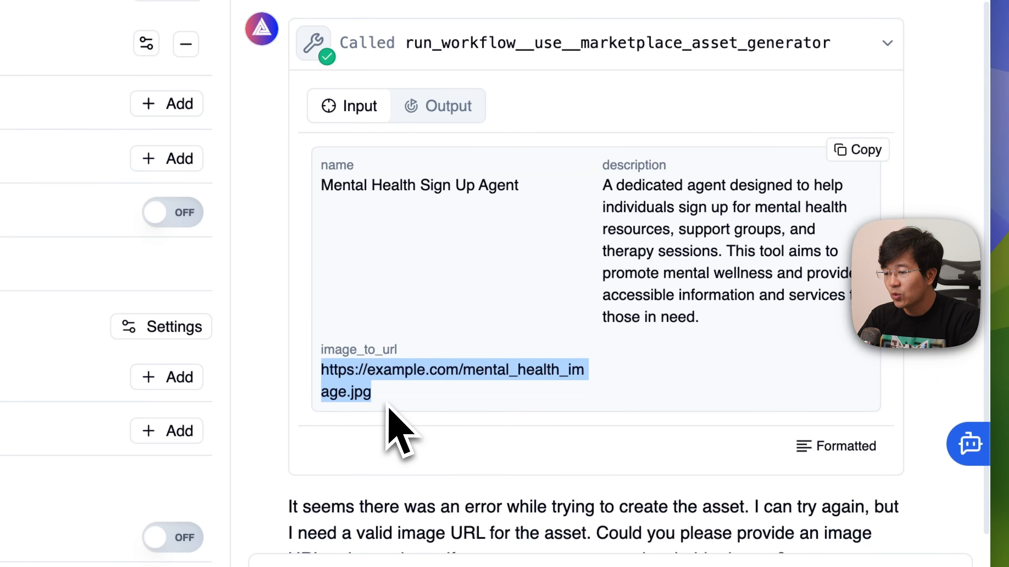
pyautogui.rightClick(360, 378)
pyautogui.click(414, 367)
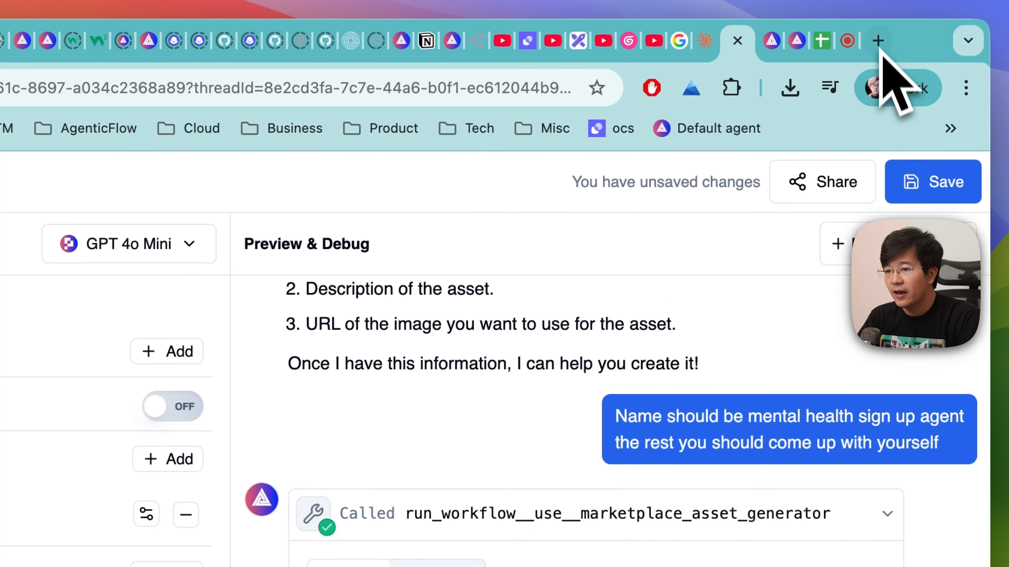
pyautogui.click(875, 43)
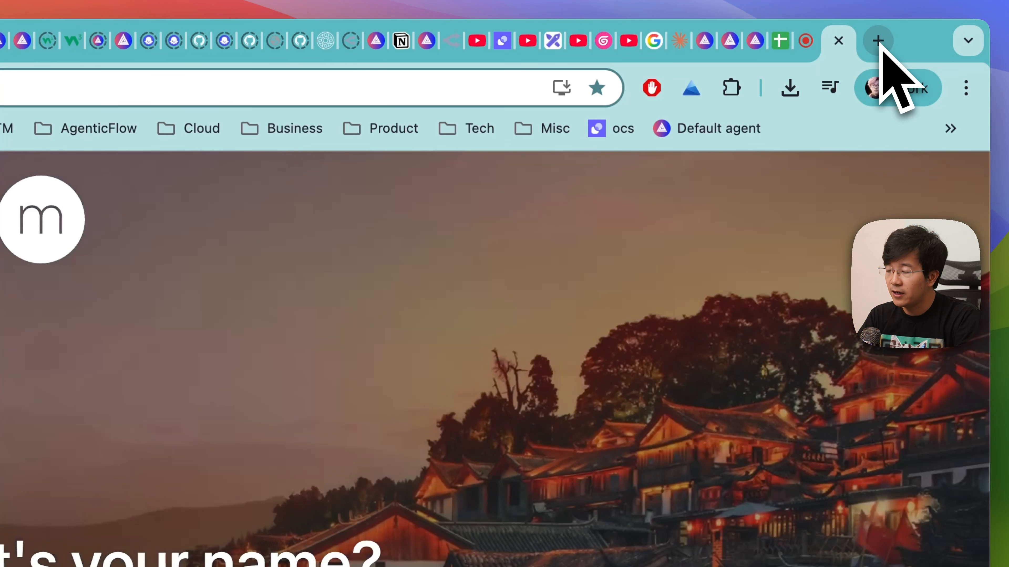
pyautogui.press('super+v')
pyautogui.press('Return')
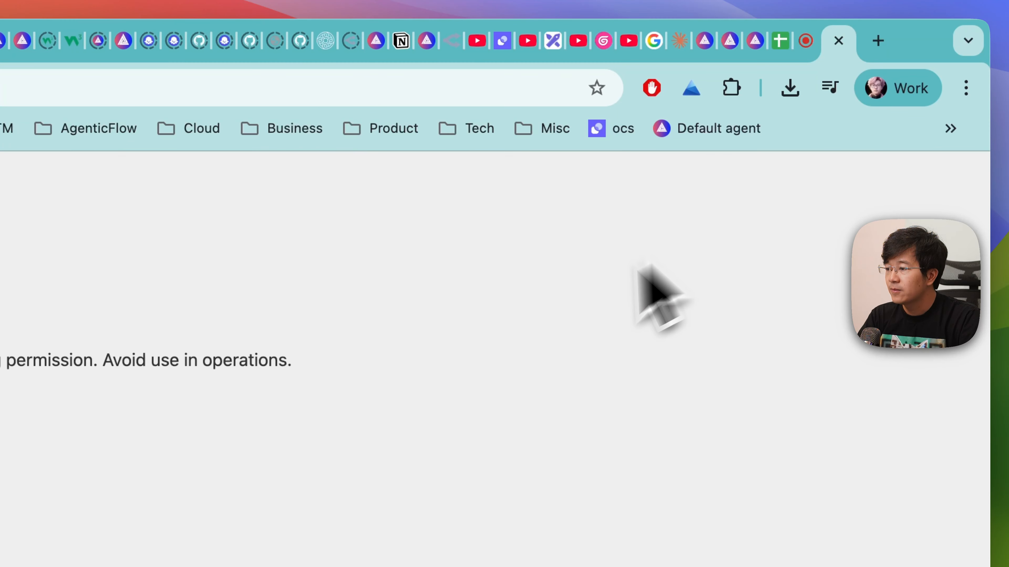
pyautogui.moveTo(308, 232); pyautogui.dragTo(402, 337)
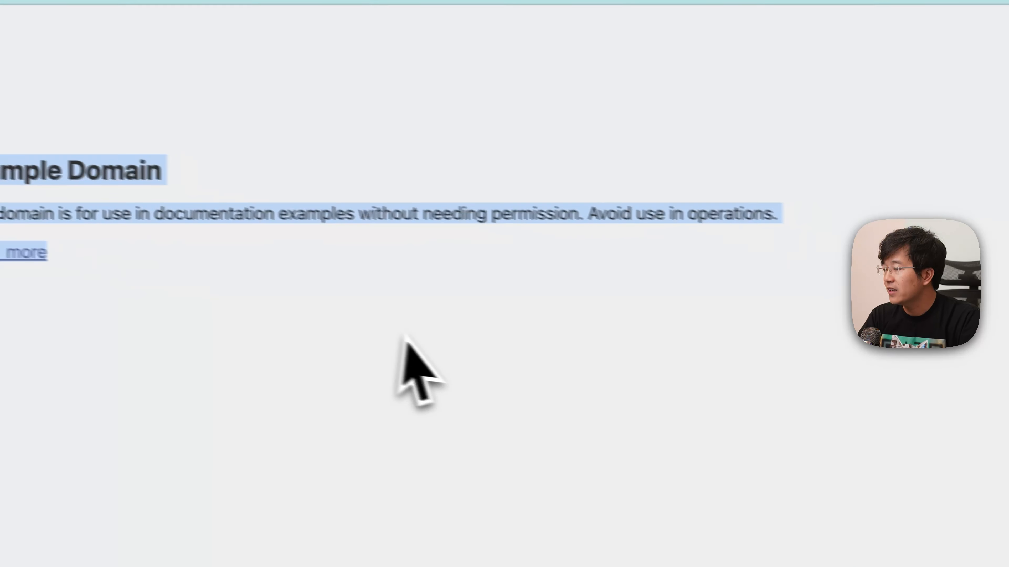
pyautogui.click(404, 336)
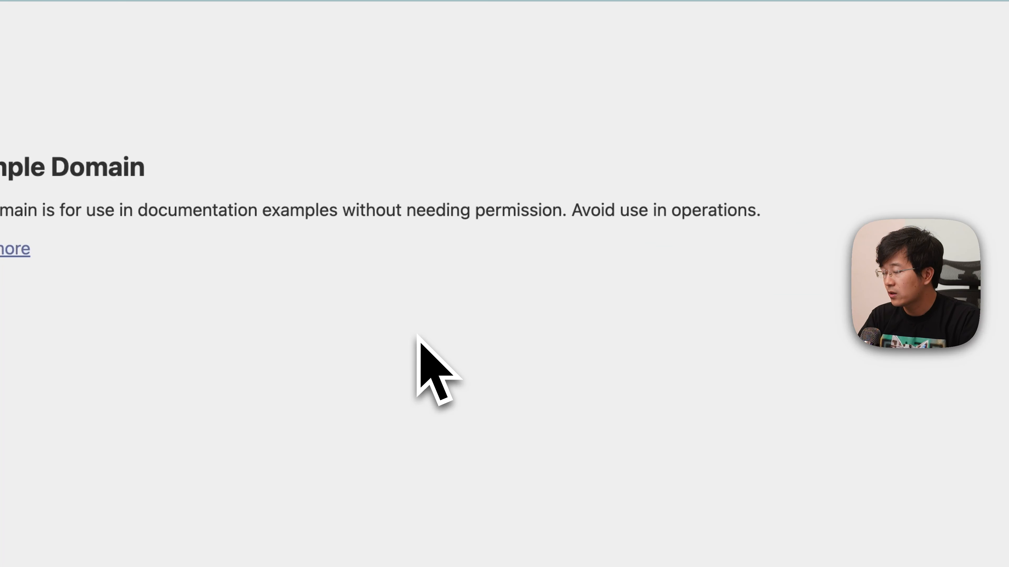
pyautogui.press('super+w')
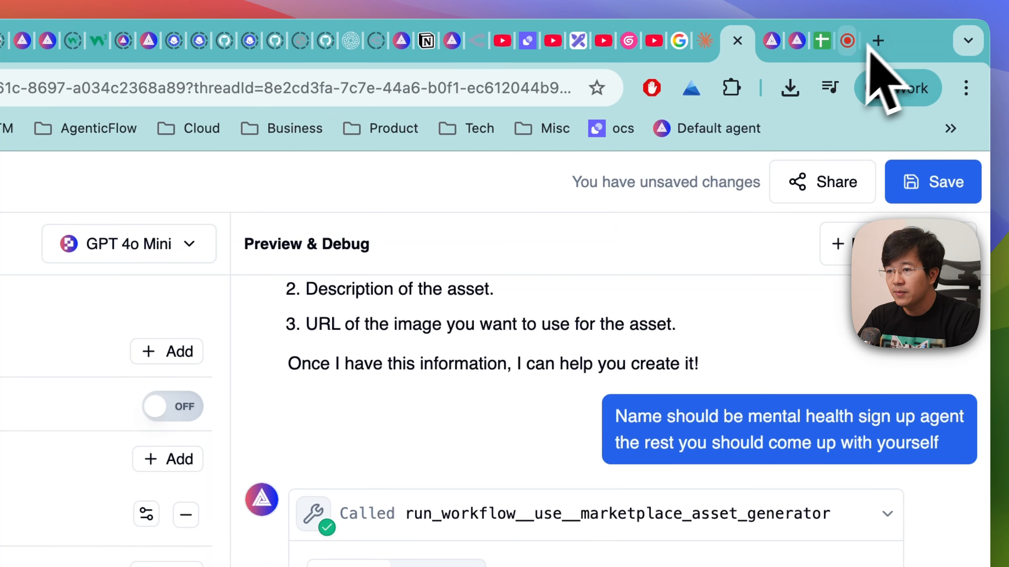
# - Search Google for "cat pic" in a new tab and save the Freepik kitten image to the computer
pyautogui.click(876, 39)
pyautogui.write('p')
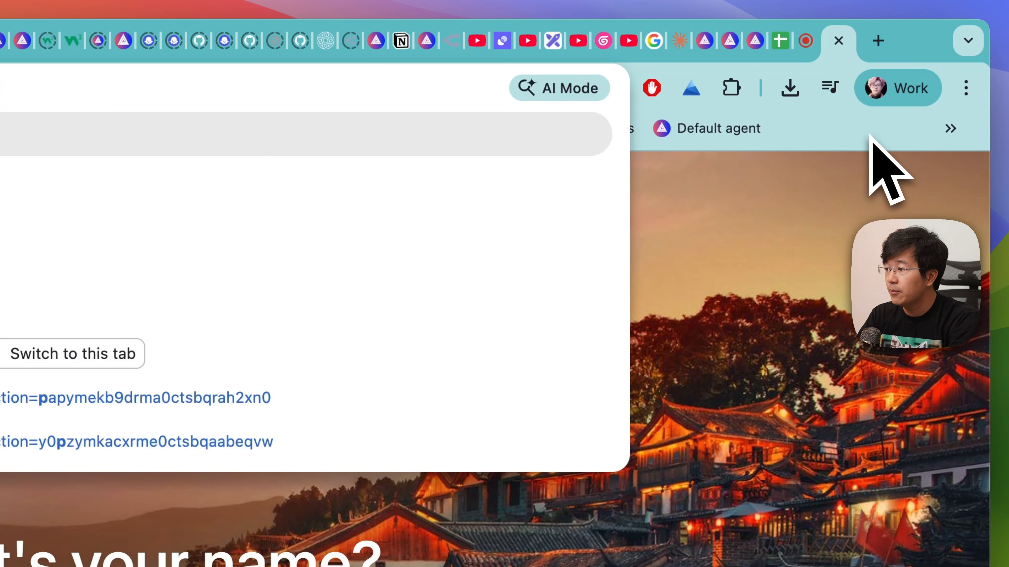
pyautogui.press('Return')
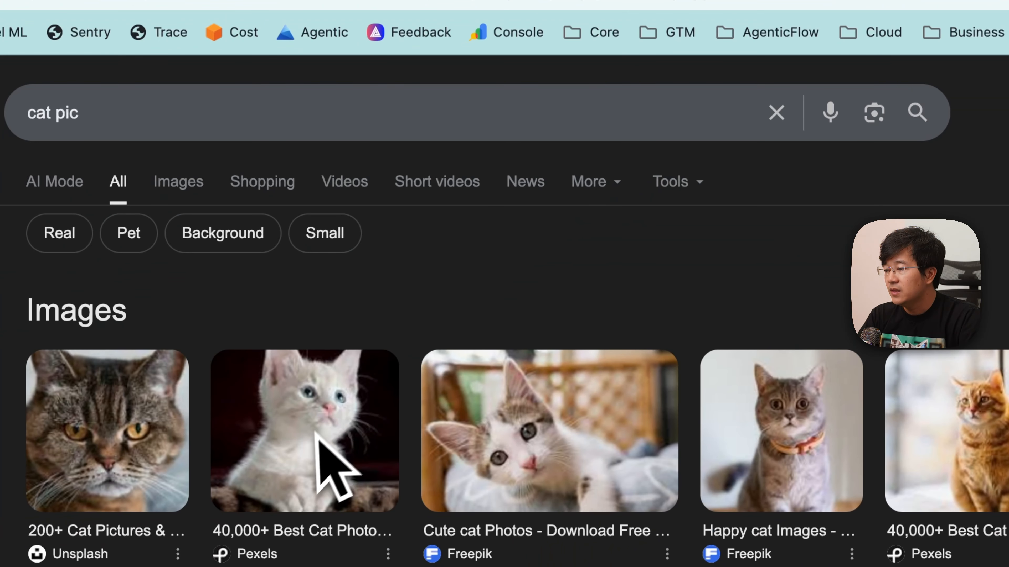
pyautogui.rightClick(513, 420)
pyautogui.click(587, 453)
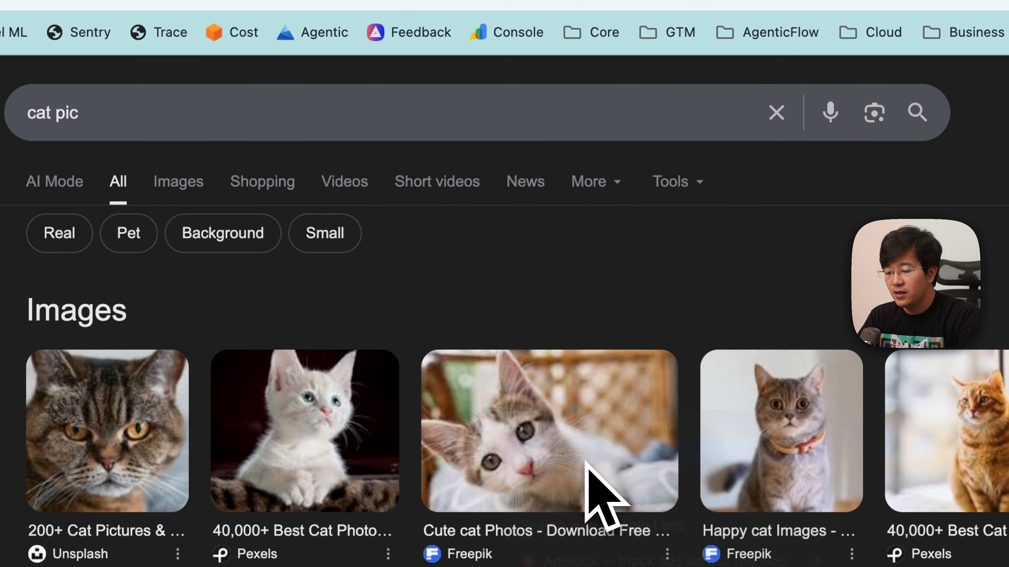
pyautogui.press('Return')
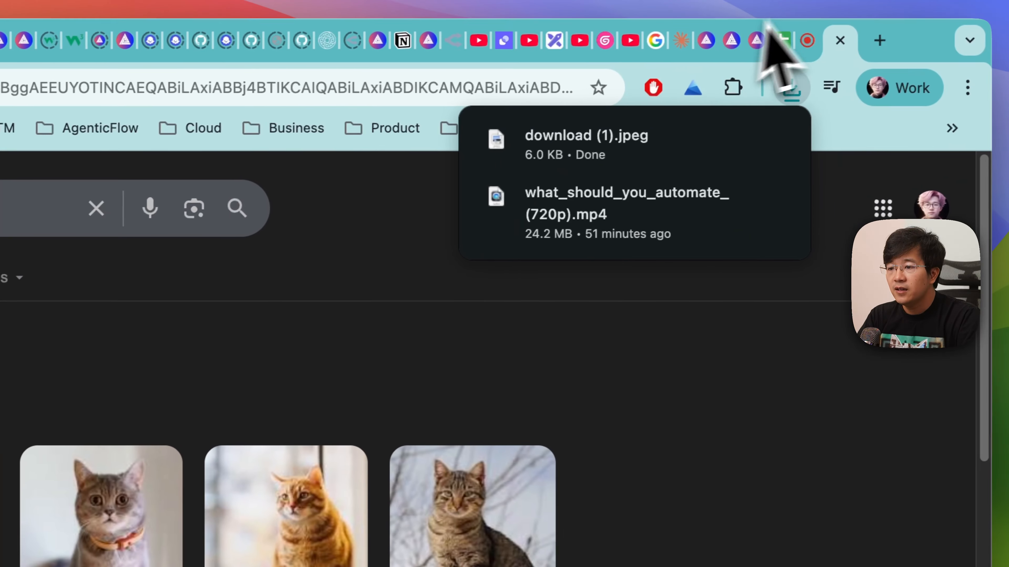
# - Return to the agent chat, attach download (1).jpeg and send the message "use this image instead"
pyautogui.click(703, 39)
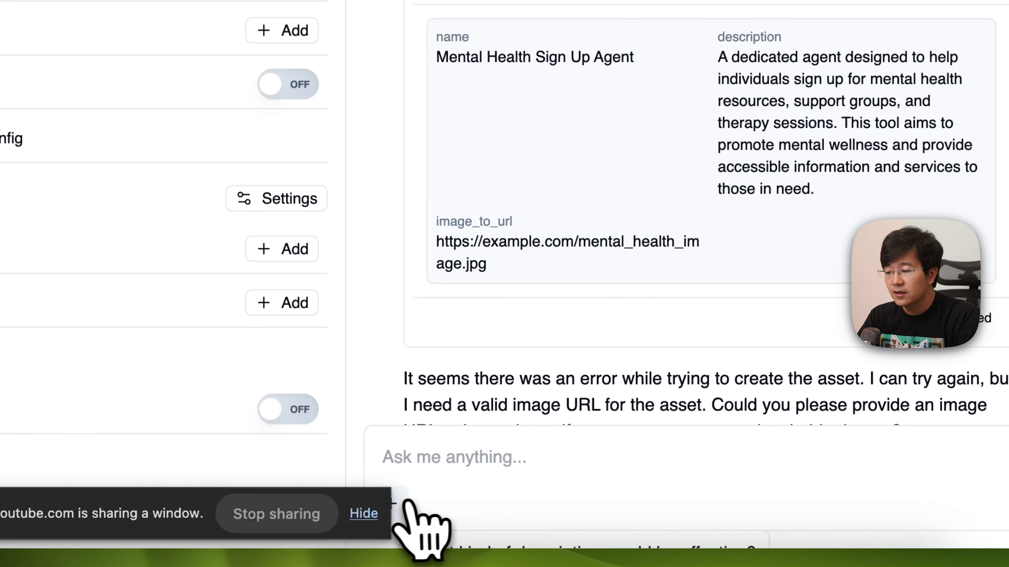
pyautogui.click(393, 504)
pyautogui.click(457, 457)
pyautogui.click(845, 359)
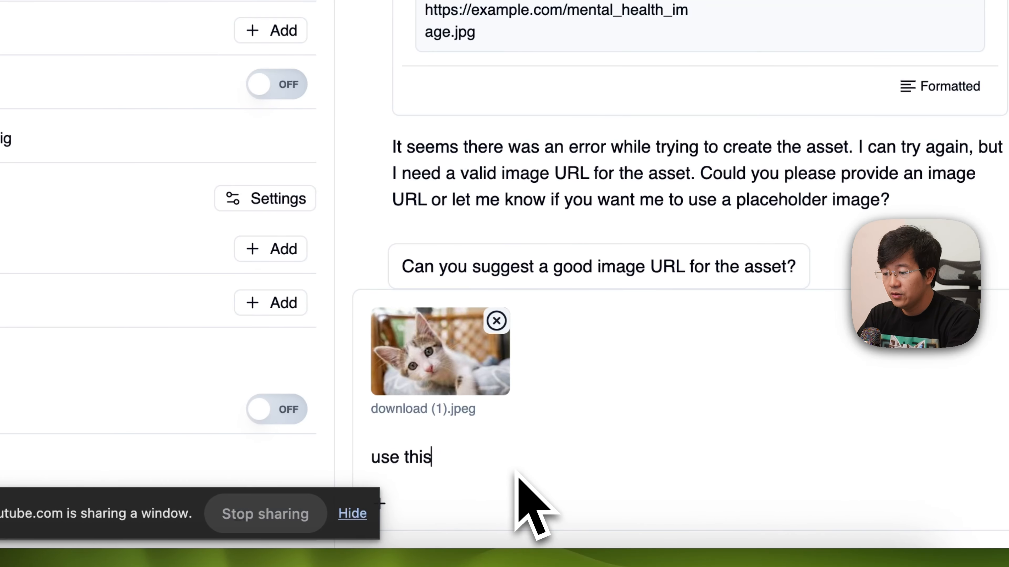
pyautogui.write('instead')
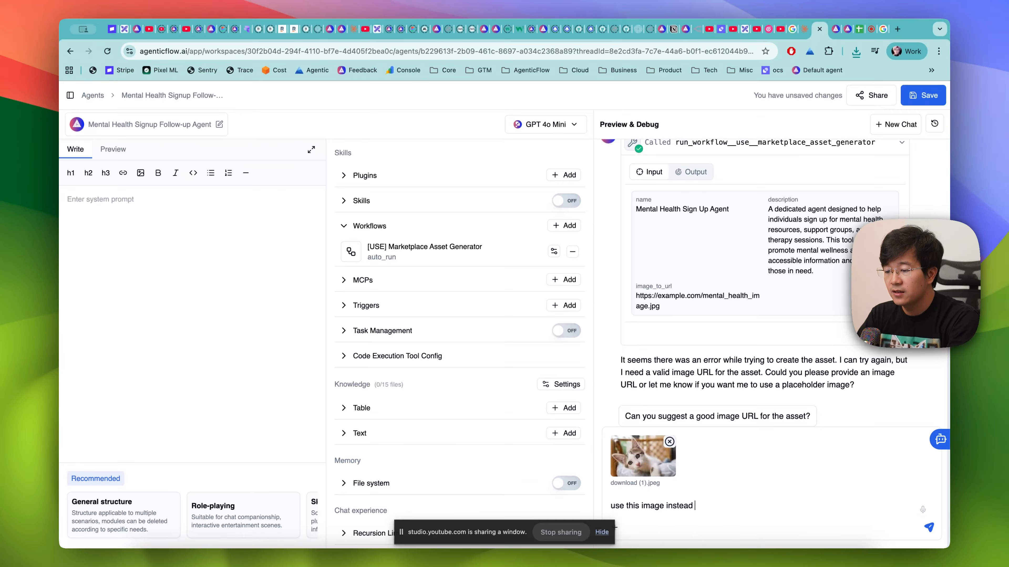
pyautogui.press('Return')
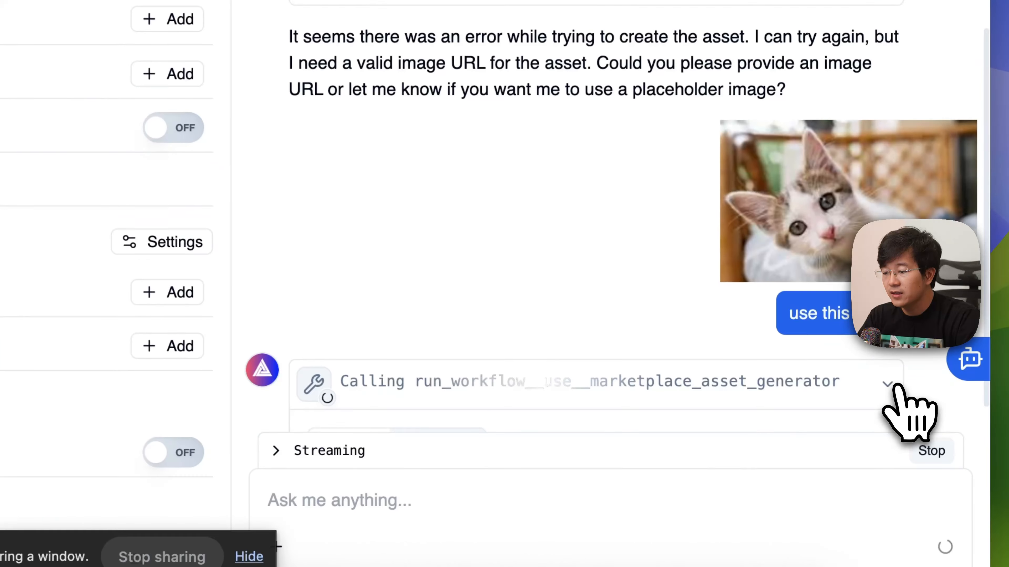
# - Expand the new marketplace asset generator call and check its image_to_url address in a separate tab, closing that tab after viewing
pyautogui.click(890, 384)
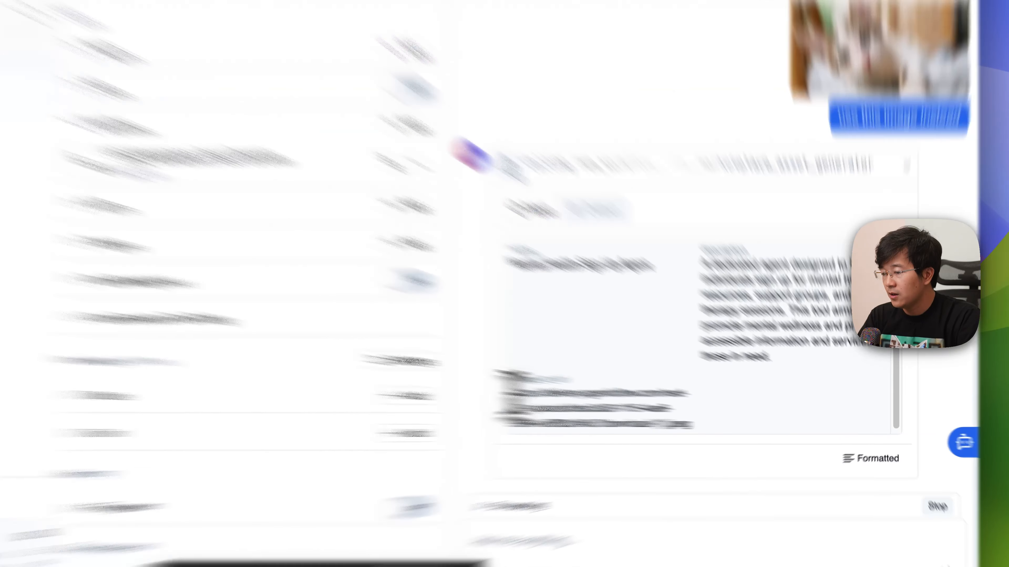
pyautogui.moveTo(637, 407); pyautogui.dragTo(738, 426)
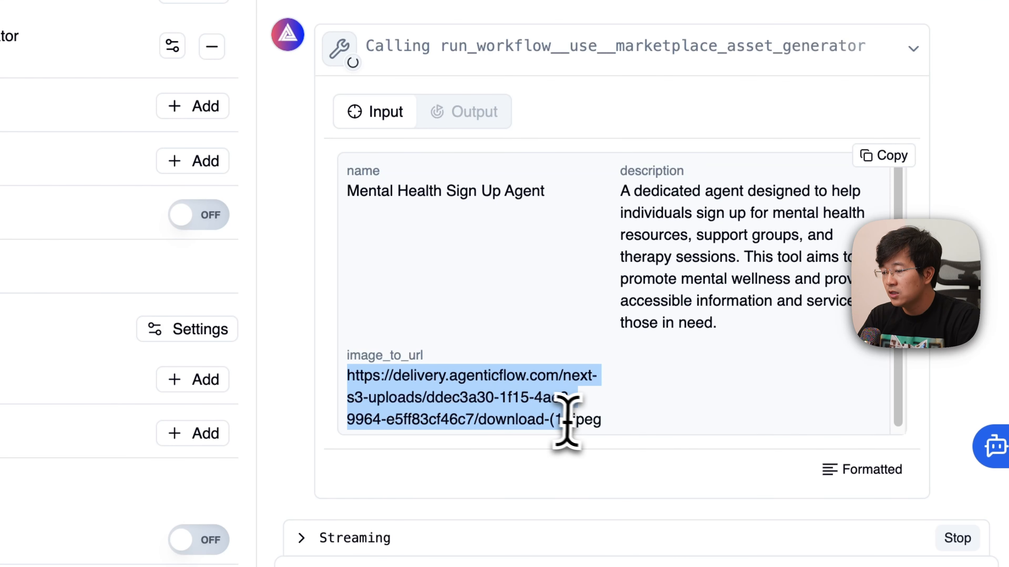
pyautogui.rightClick(500, 423)
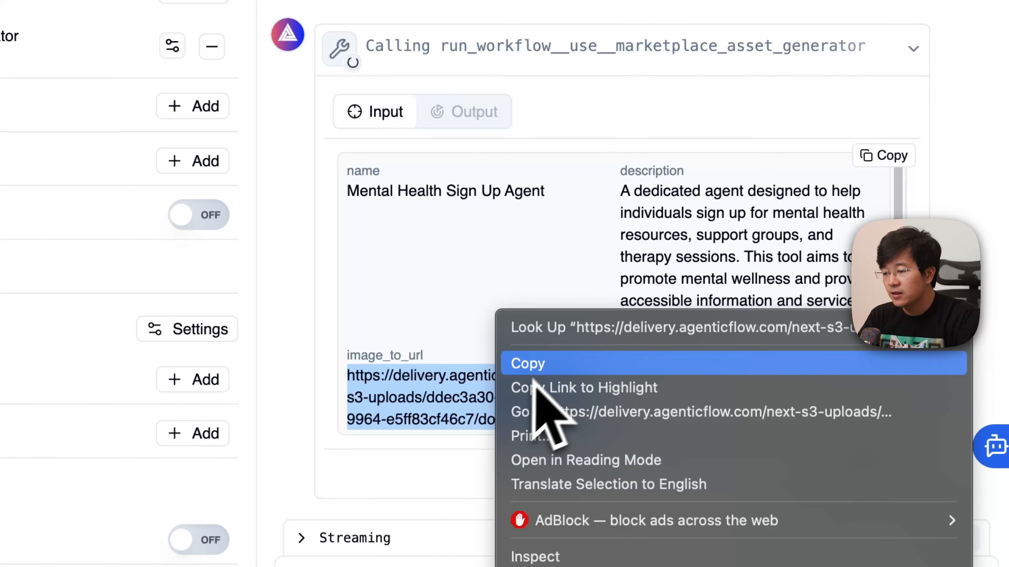
pyautogui.click(551, 367)
pyautogui.click(878, 41)
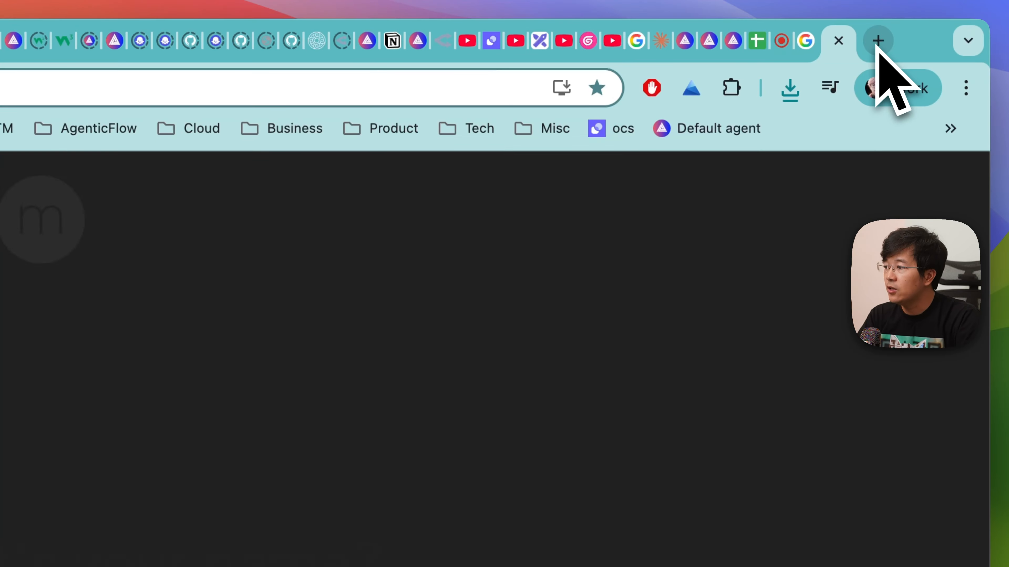
pyautogui.press('super+v')
pyautogui.press('Return')
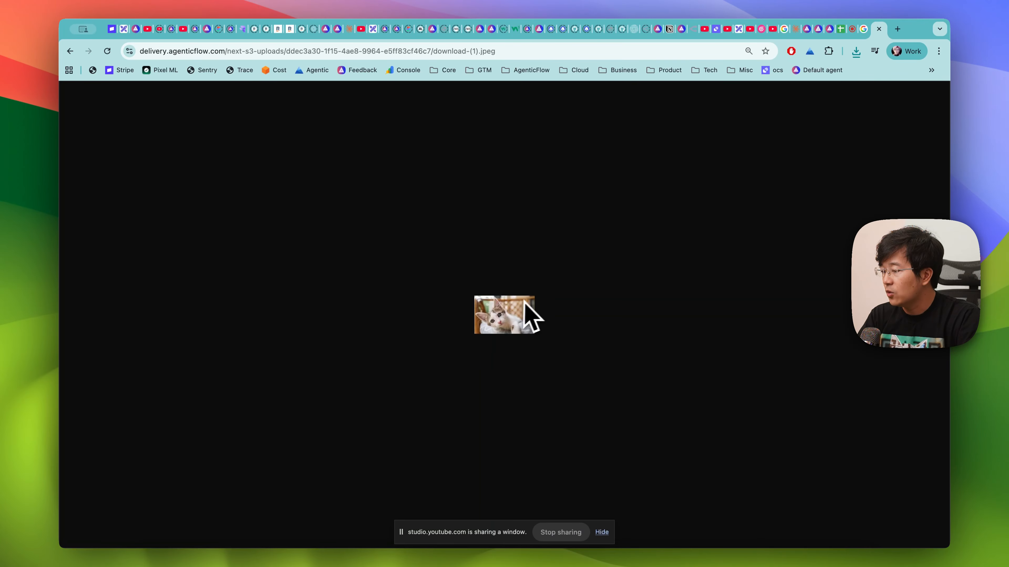
pyautogui.press('super+w')
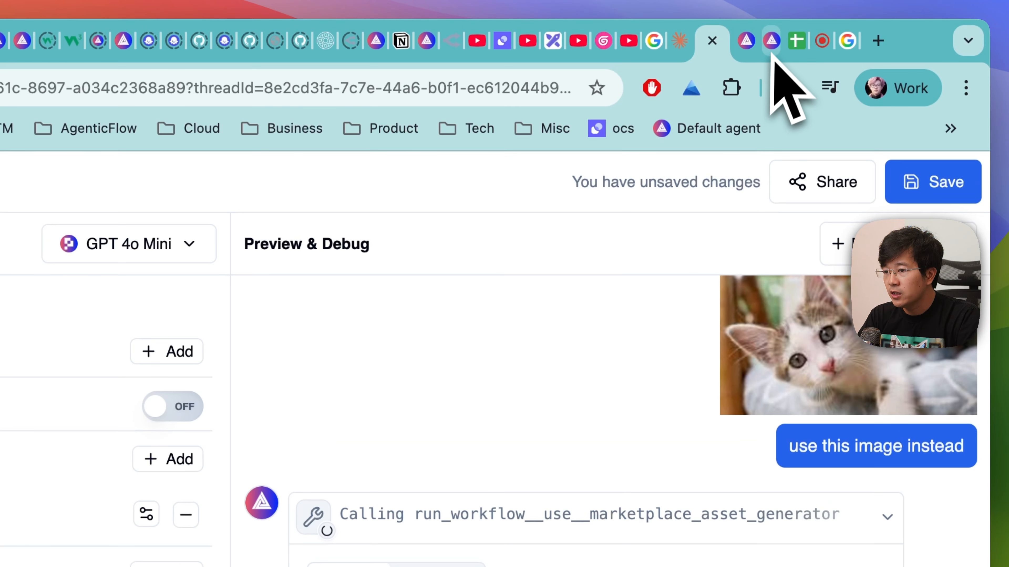
# - Open the newest run's details in the Marketplace Asset Generator history, review the Ask Claude response and open the generated image full size
pyautogui.click(772, 50)
pyautogui.click(274, 183)
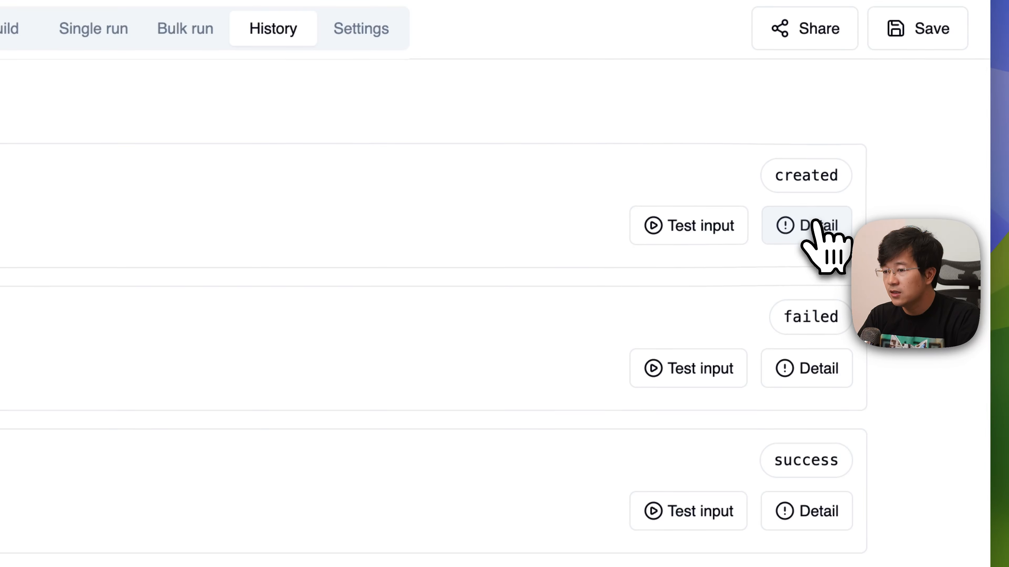
pyautogui.click(848, 379)
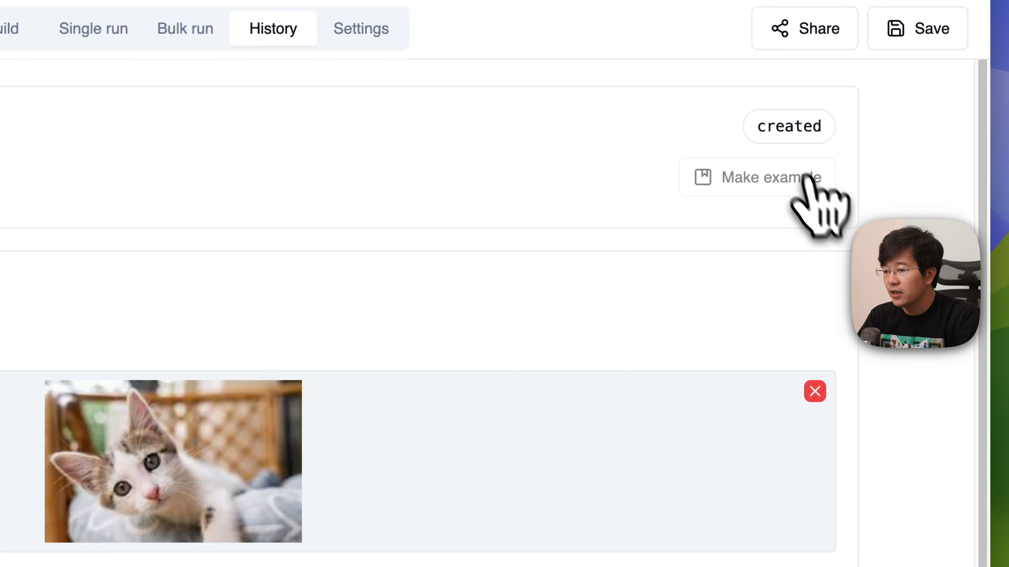
pyautogui.scroll(-5, 808, 179)
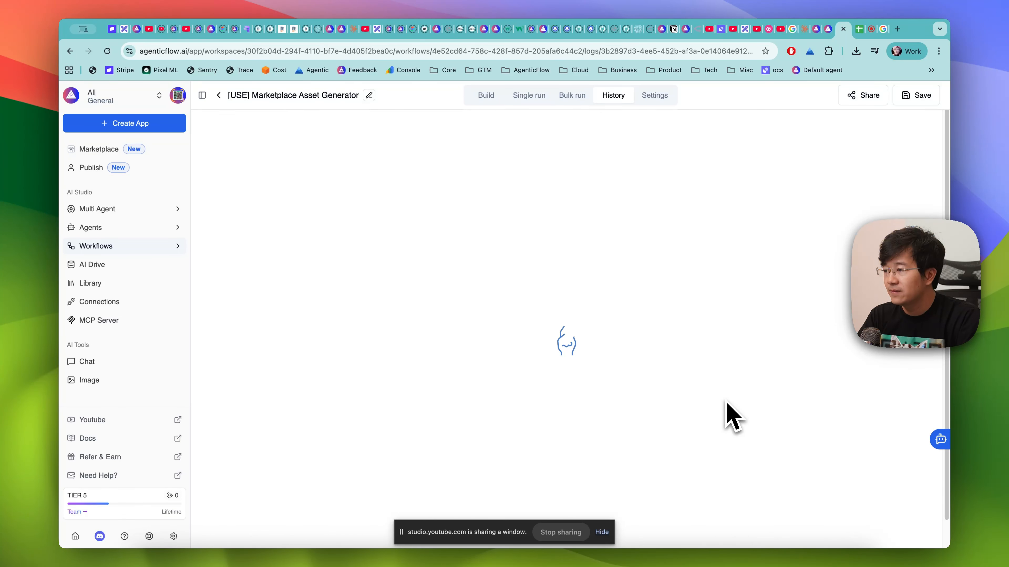
pyautogui.scroll(-4, 742, 422)
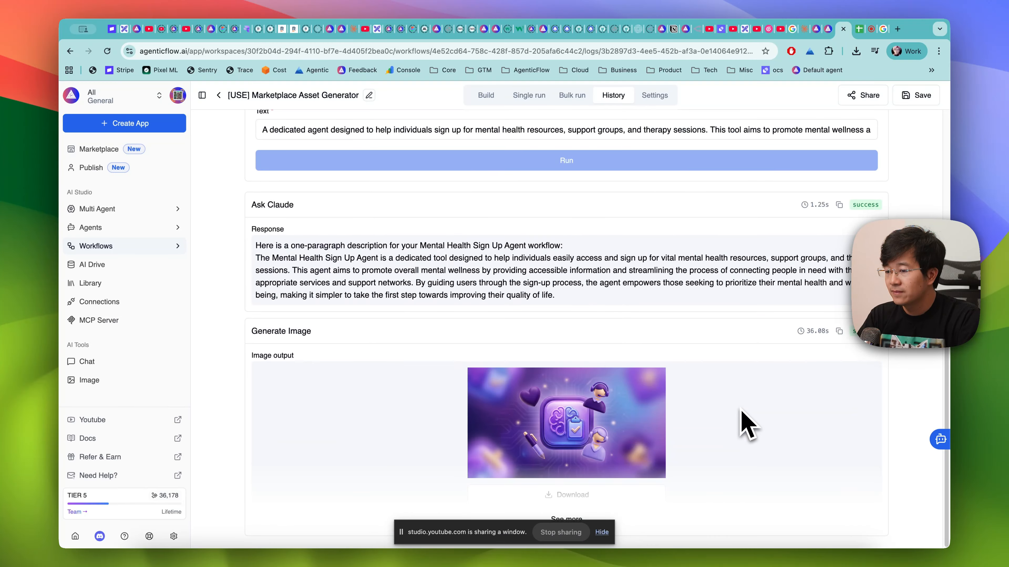
pyautogui.click(584, 496)
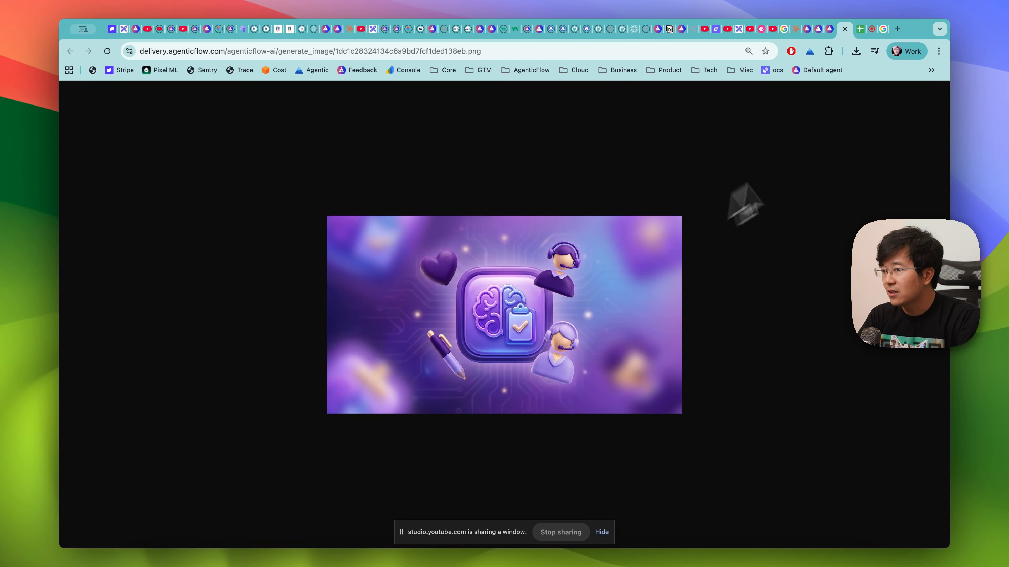
# - Return to the agent chat and examine the name and description inputs of the latest marketplace asset generator call
pyautogui.click(806, 30)
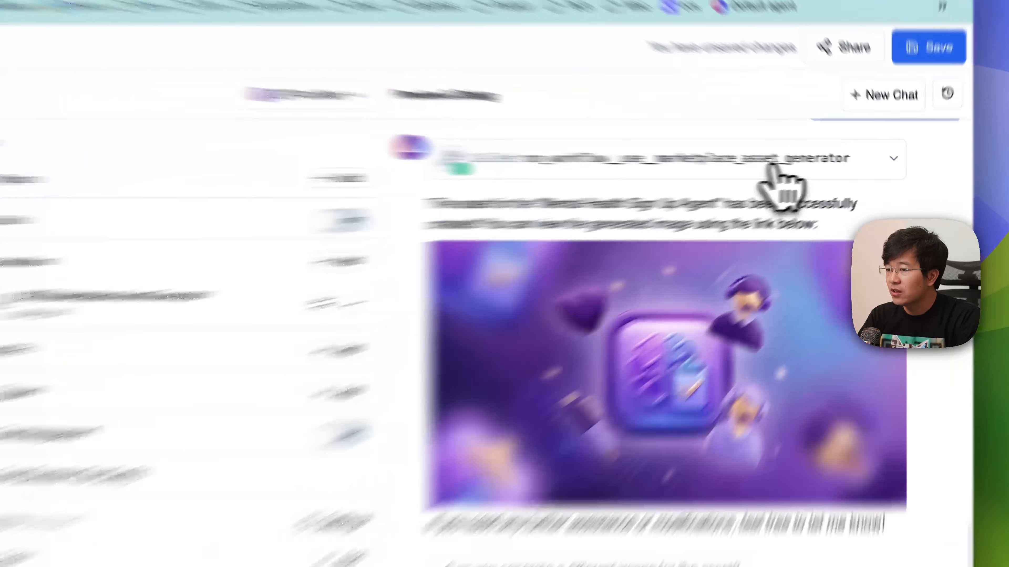
pyautogui.click(828, 163)
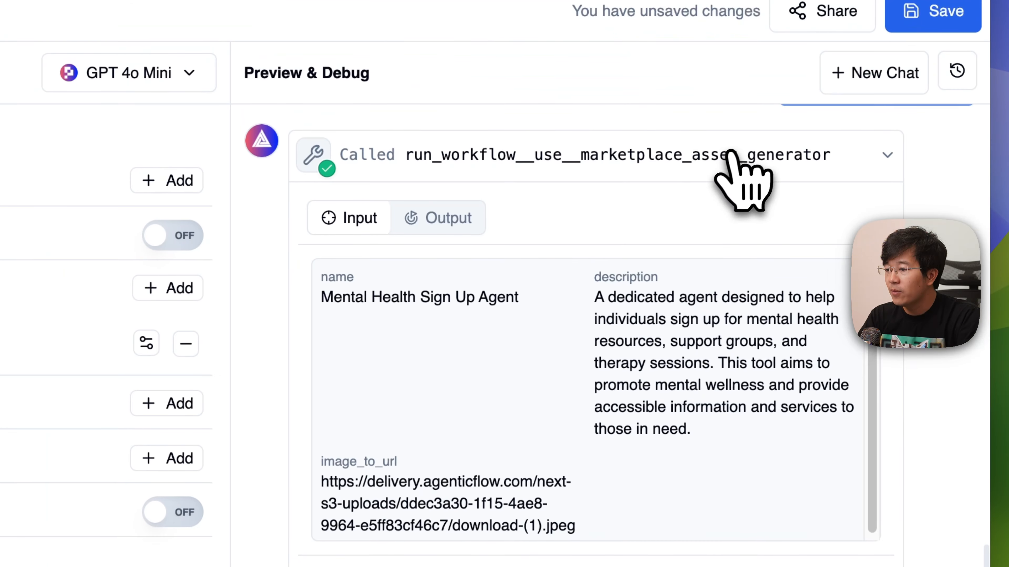
pyautogui.moveTo(327, 302); pyautogui.dragTo(541, 315)
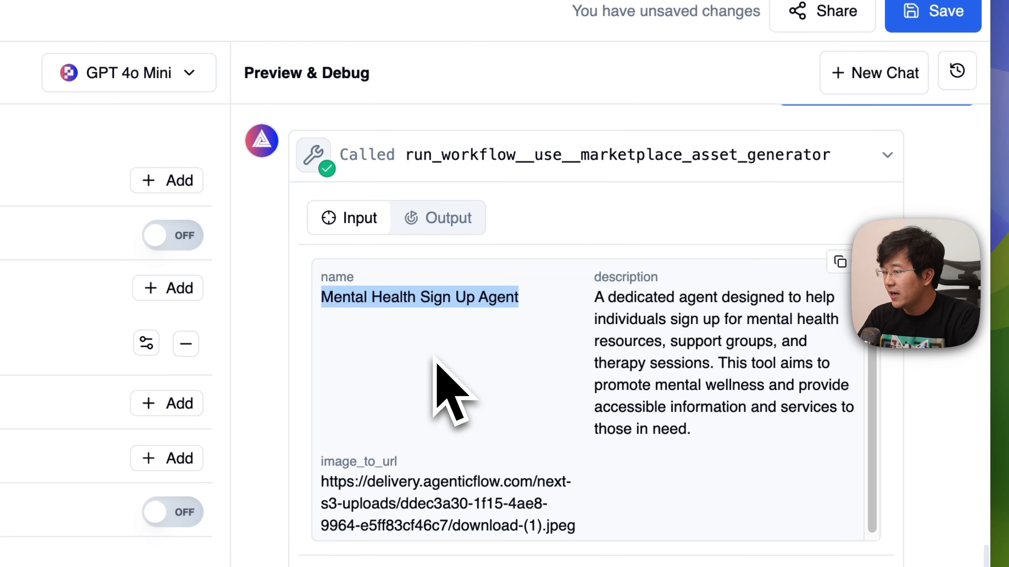
pyautogui.moveTo(596, 298); pyautogui.dragTo(702, 428)
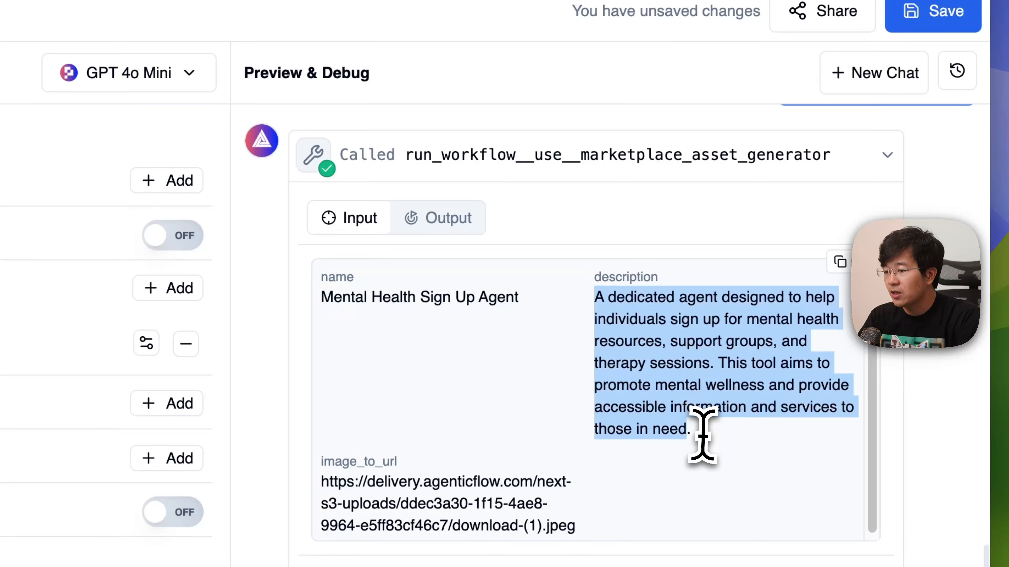
pyautogui.click(559, 396)
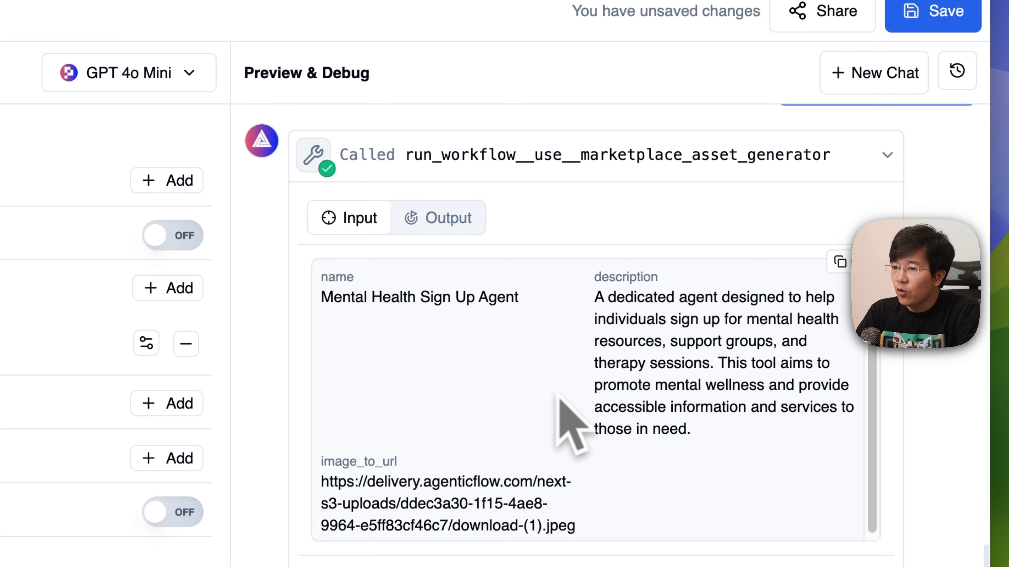
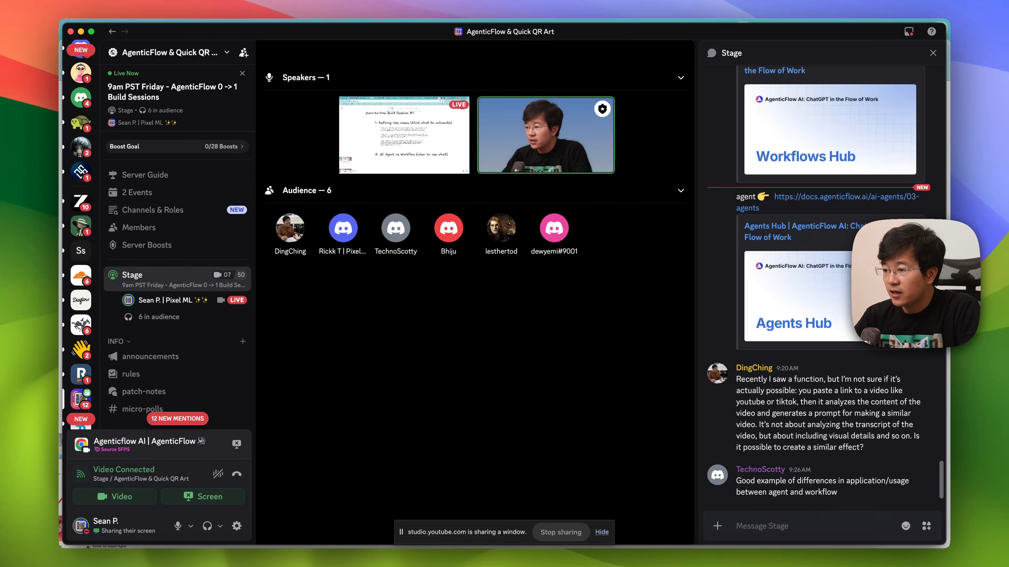
# - Switch to the browser, open Reddit in a new tab and go to the r/StableDiffusion community
pyautogui.press('super+Tab')
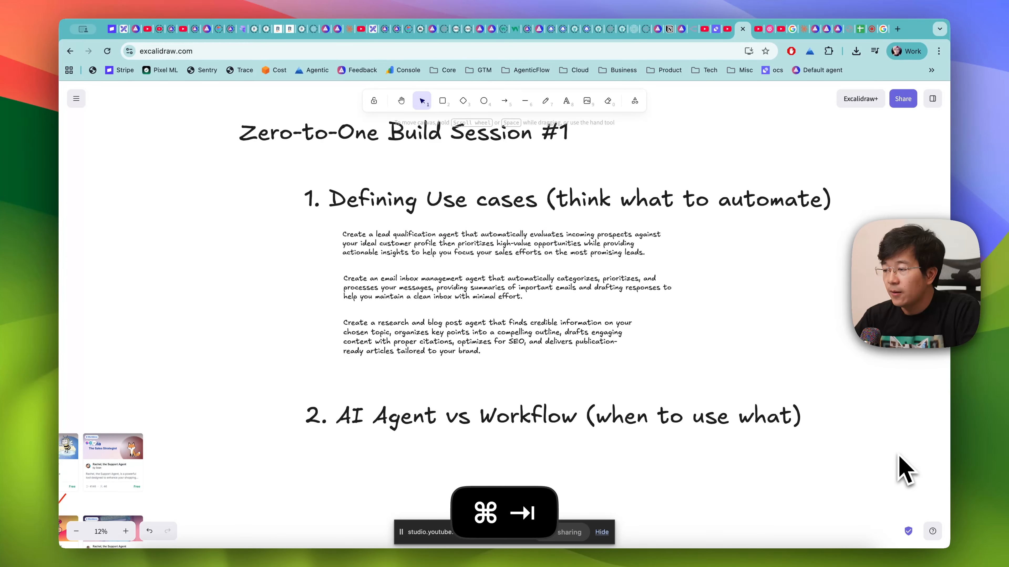
pyautogui.press('super+t')
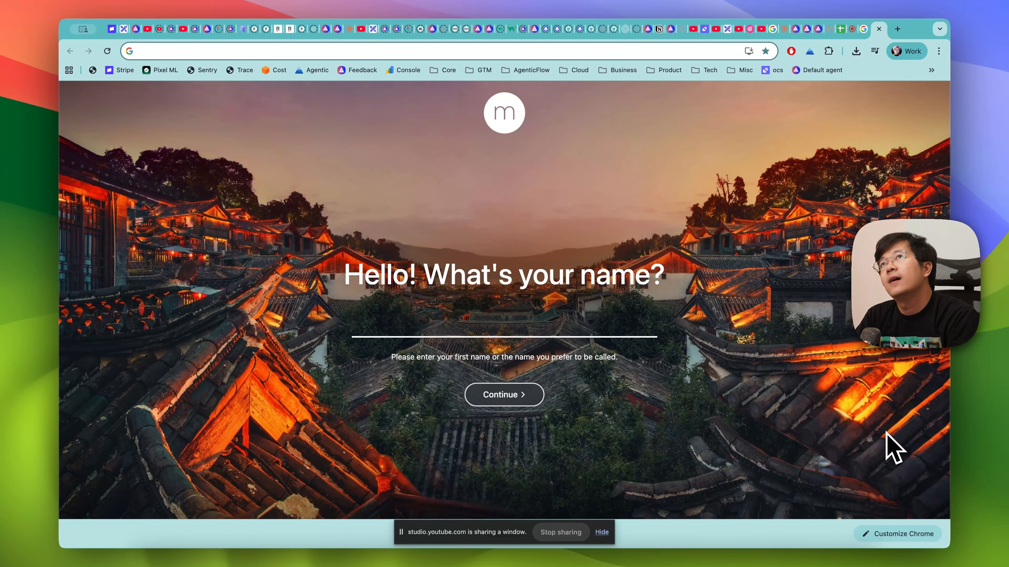
pyautogui.write('red')
pyautogui.press('Return')
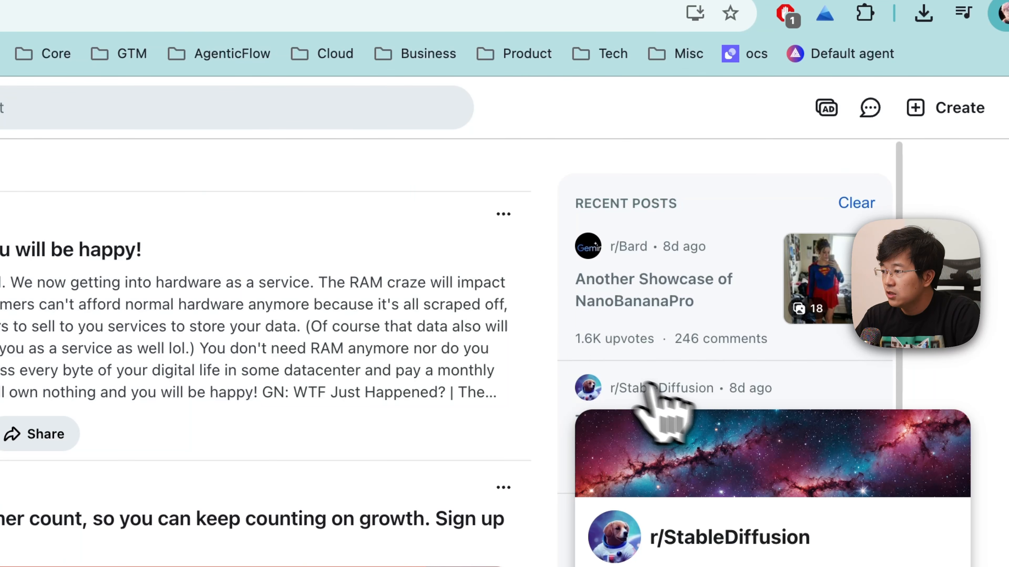
pyautogui.click(731, 227)
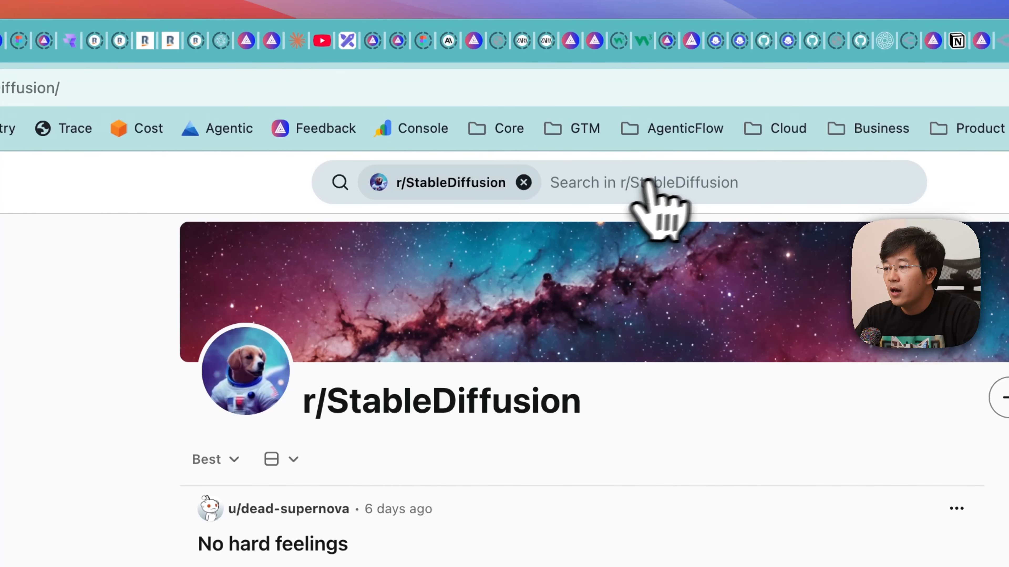
# - Search within r/StableDiffusion for "animate wan"
pyautogui.click(219, 101)
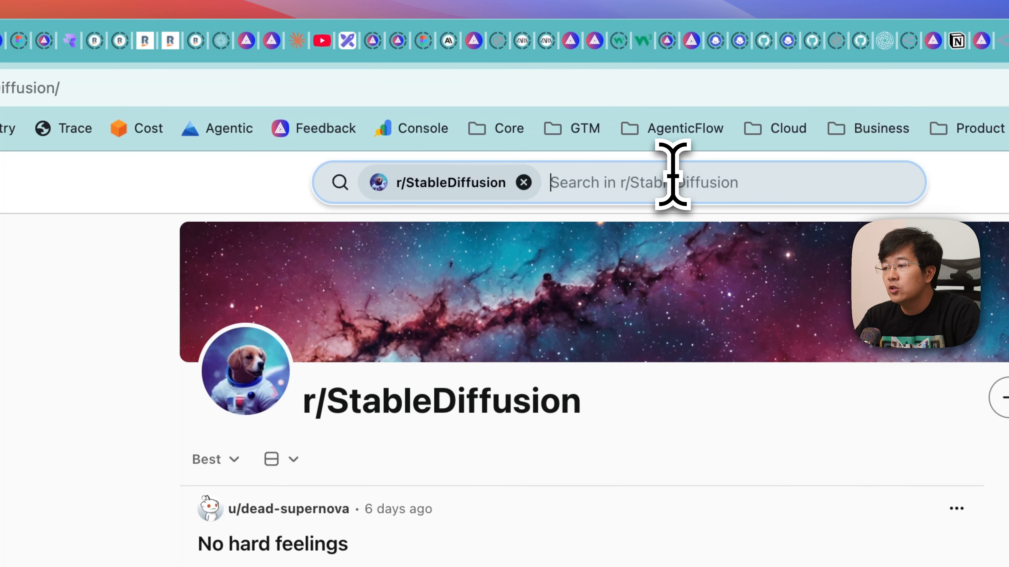
pyautogui.write('animate w')
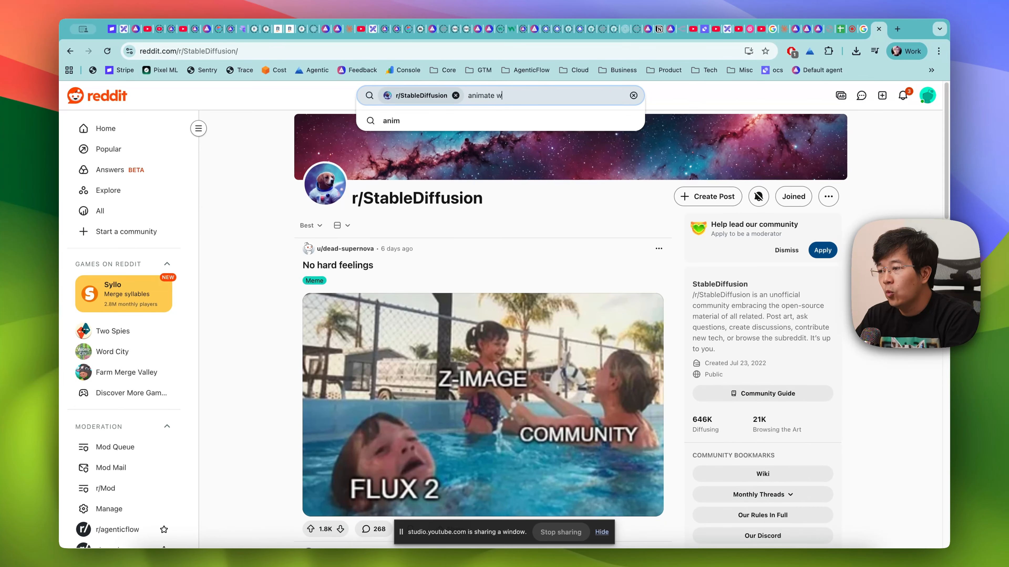
pyautogui.write('an')
pyautogui.press('Return')
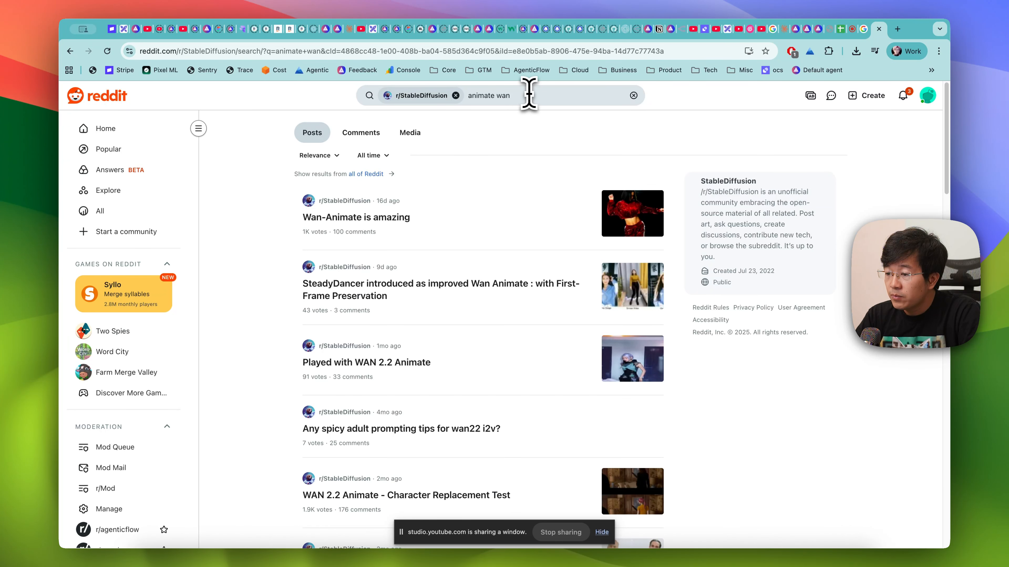
# - Open the post "SteadyDancer introduced as improved Wan Animate" and watch its video full screen, leaving full screen at the end
pyautogui.click(632, 294)
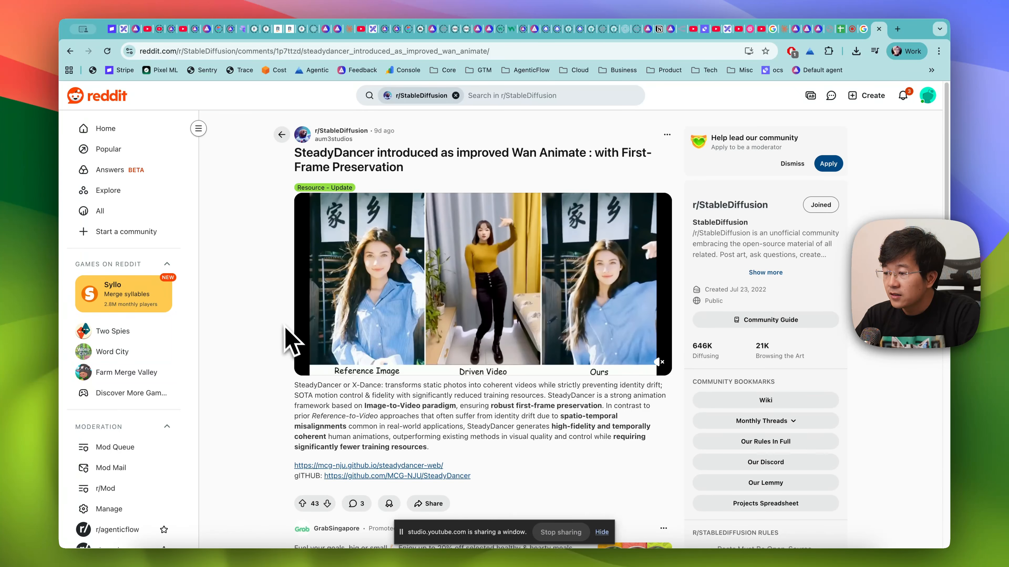
pyautogui.click(648, 376)
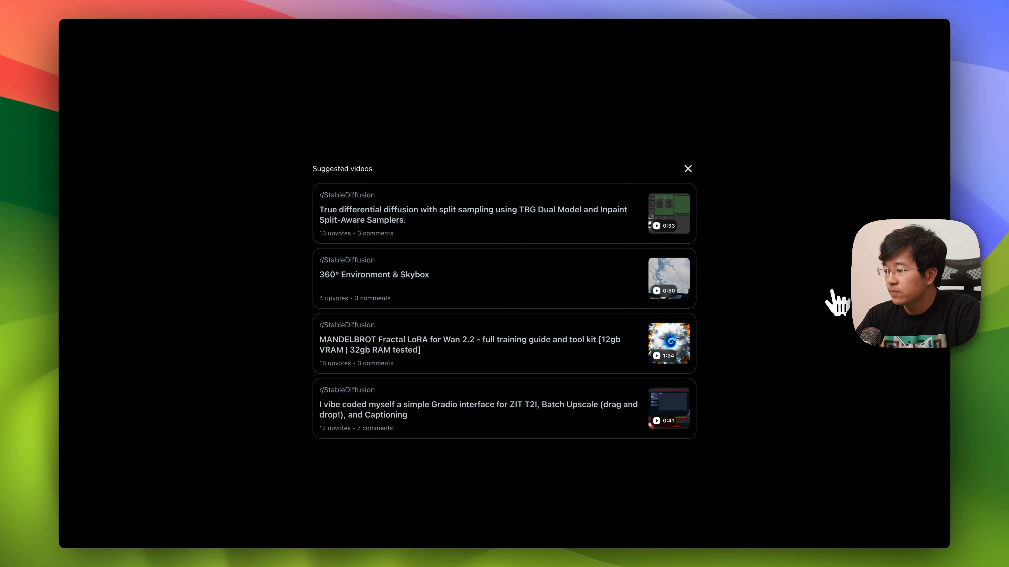
pyautogui.press('Escape')
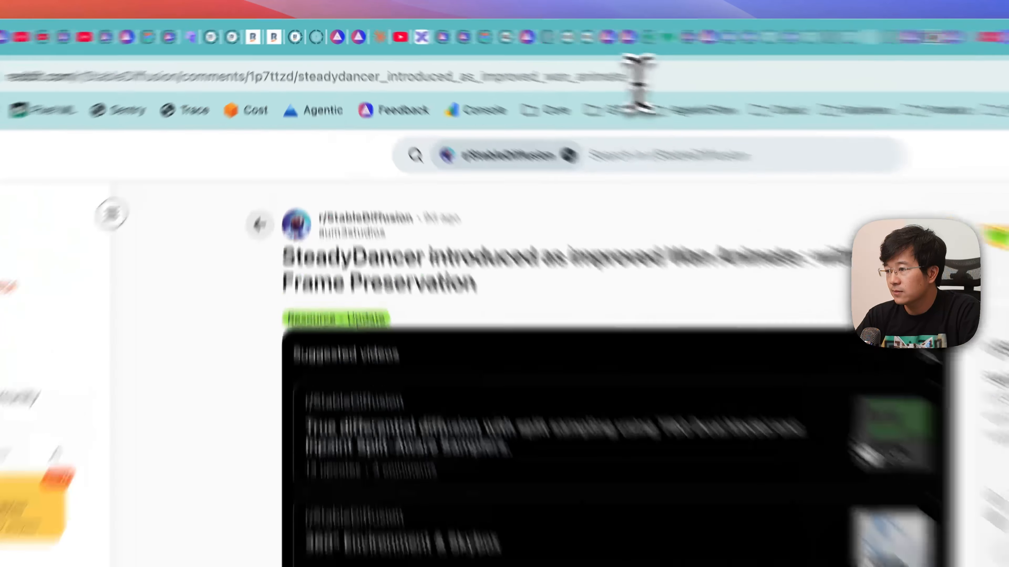
# - Copy the web address of the SteadyDancer Reddit post
pyautogui.click(638, 80)
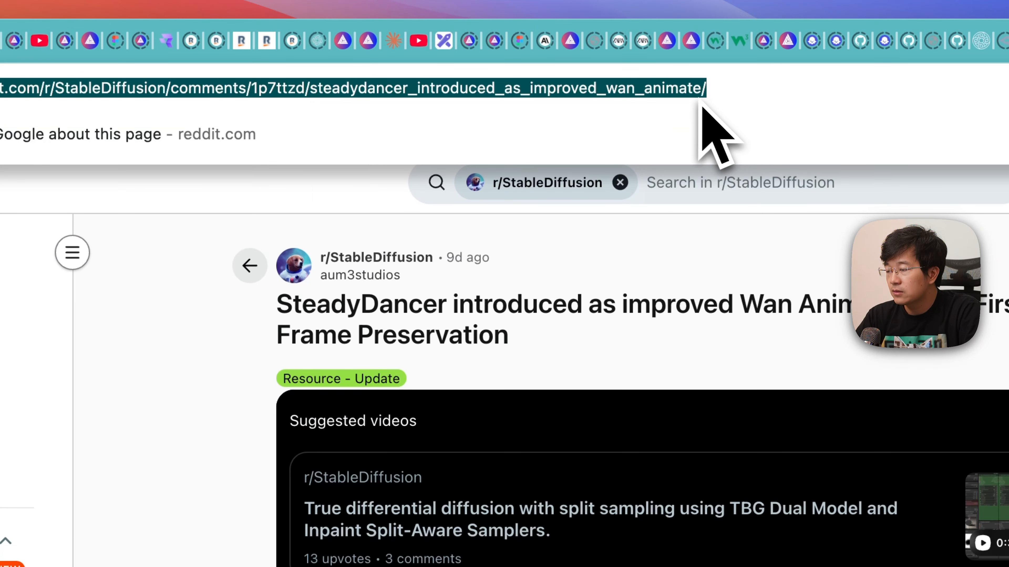
pyautogui.press('cmd+c')
pyautogui.click(200, 388)
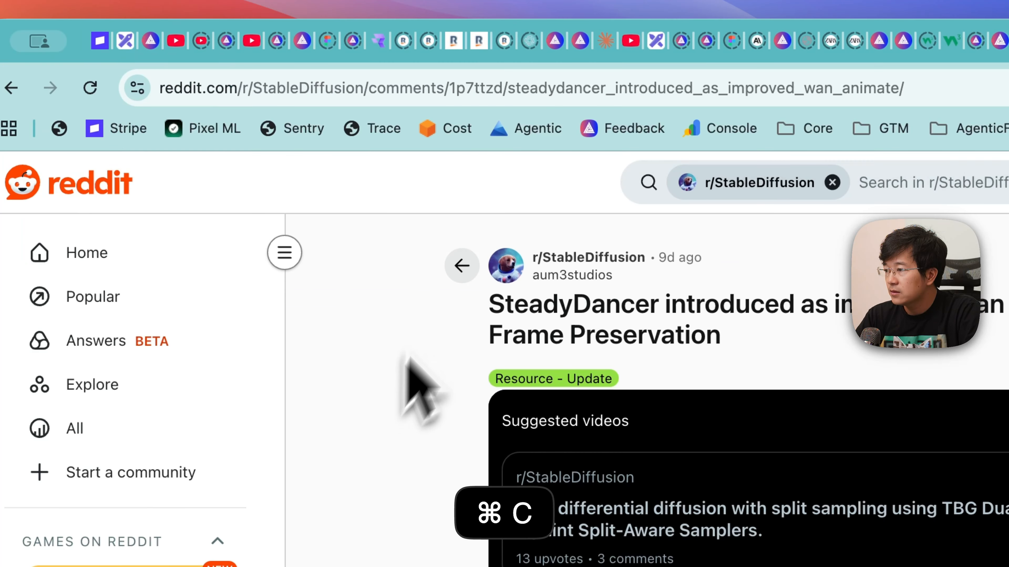
pyautogui.click(600, 91)
pyautogui.press('cmd+c')
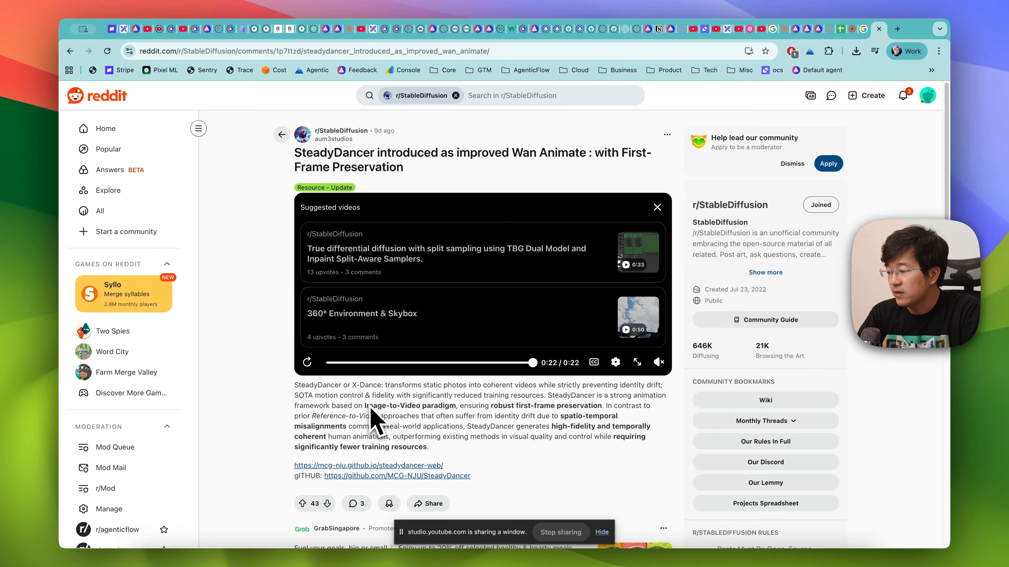
# - Switch to Discord and reply to the "Like something that can produce viral hit videos" message with the copied Reddit link
pyautogui.press('super+Tab')
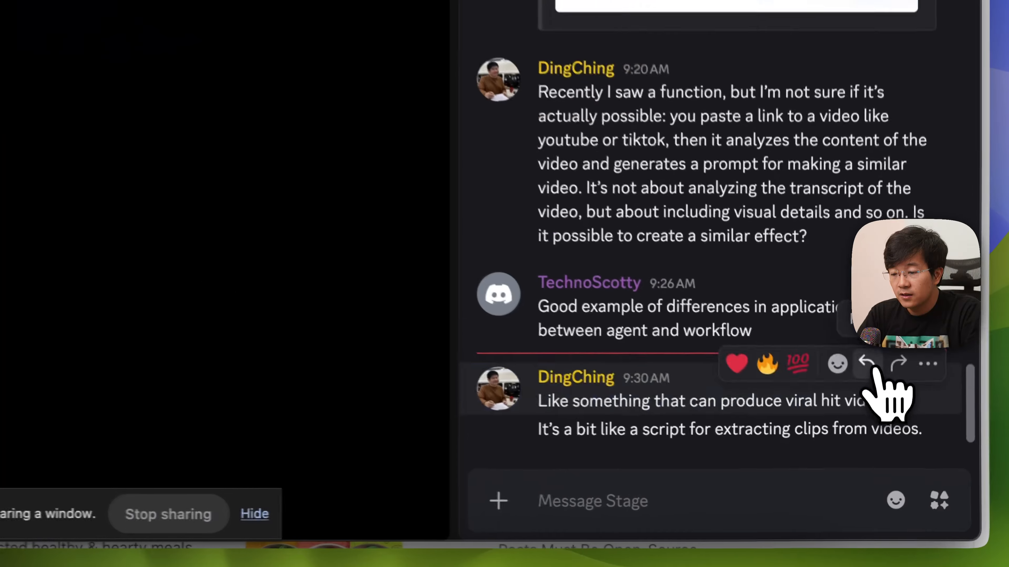
pyautogui.click(892, 461)
pyautogui.press('super+v')
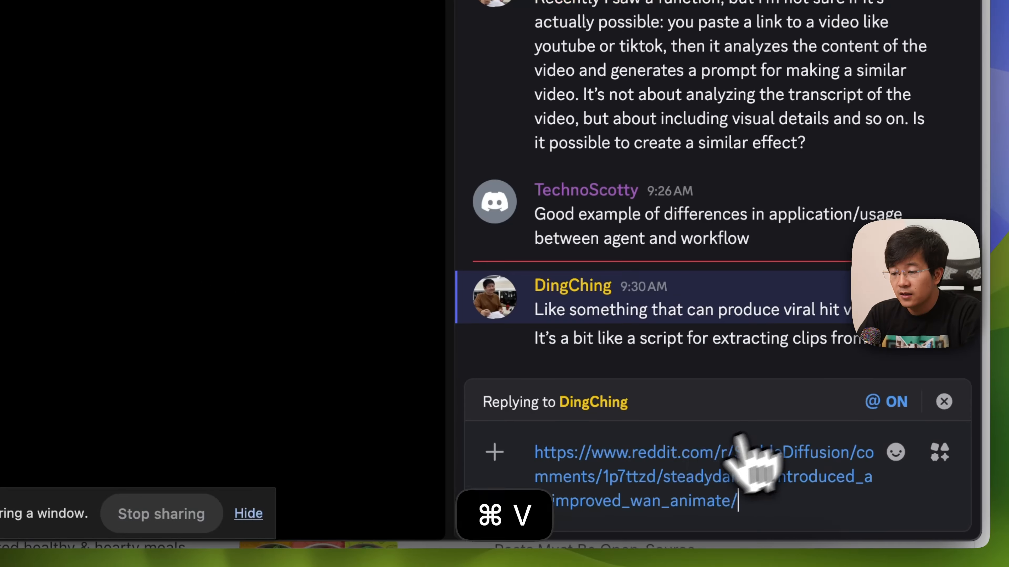
pyautogui.press('Return')
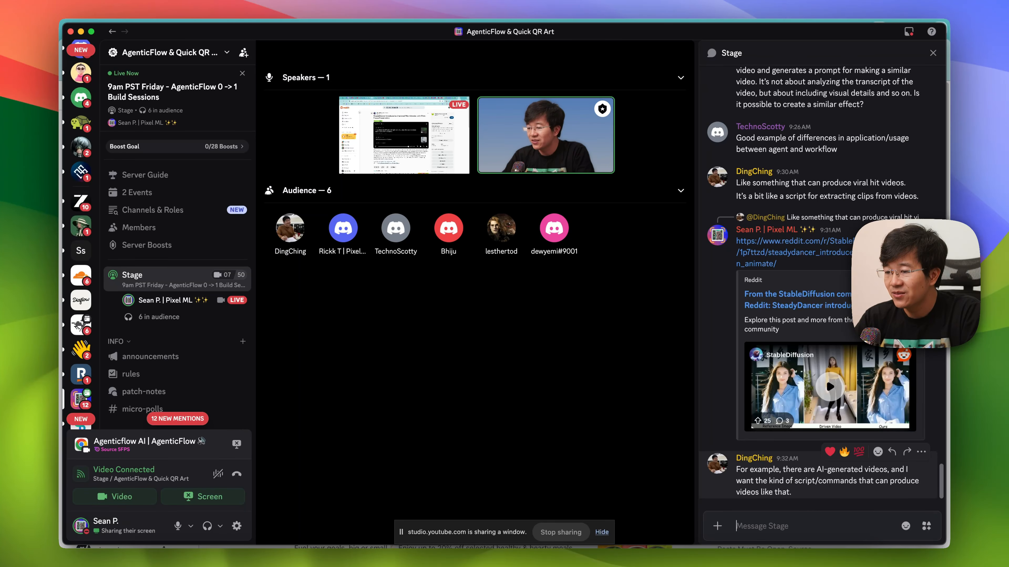
# - Switch to the browser and look at the YouTube Studio livestream tab, then the SteadyDancer Reddit post
pyautogui.press('super+Tab')
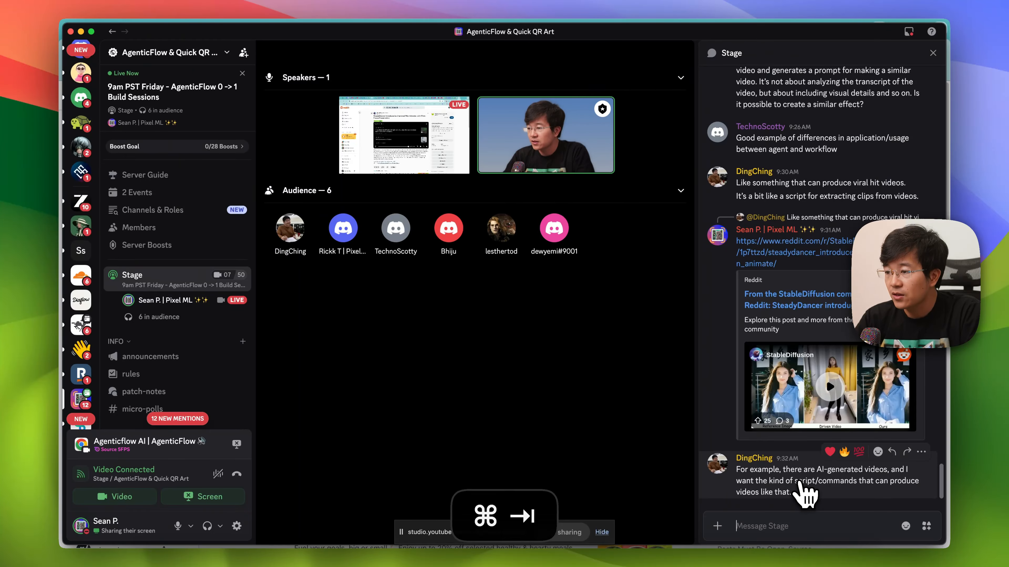
pyautogui.click(856, 30)
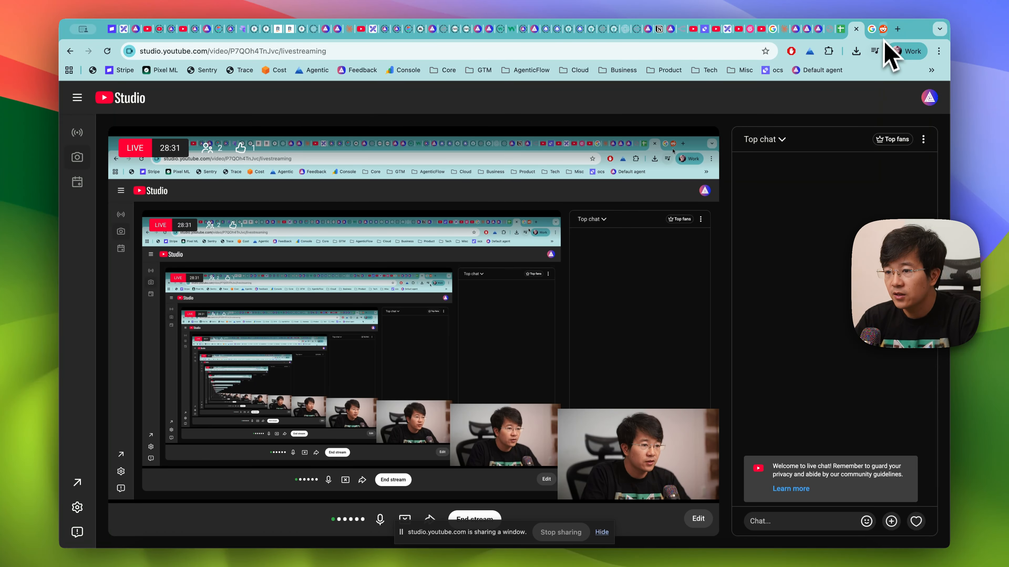
pyautogui.click(882, 29)
# - Return to the Discord Stage chat and copy the message from "USE A TITTOK LINK to write this" through the whole Prompt Segment 1 text
pyautogui.press('super+Tab')
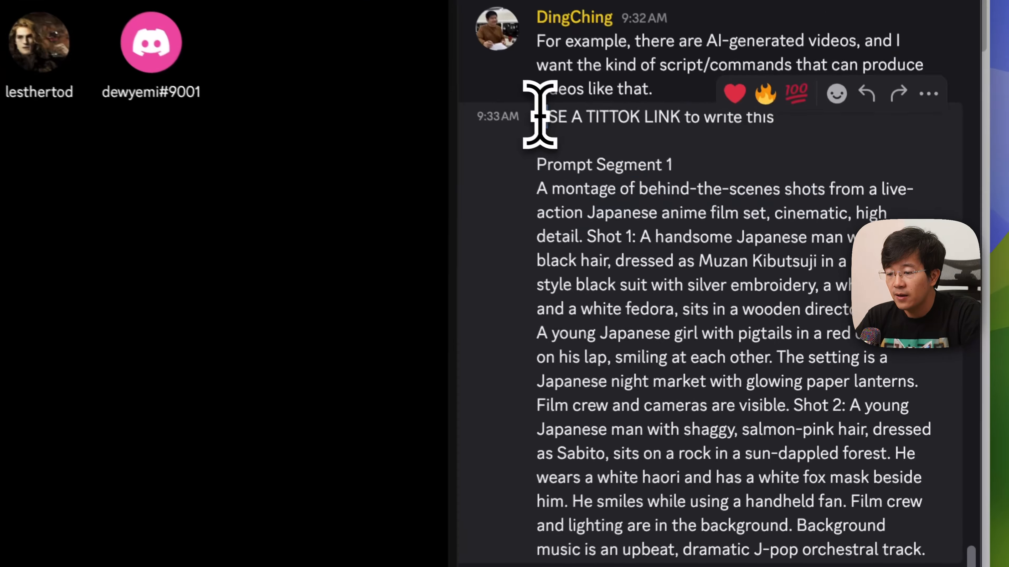
pyautogui.moveTo(737, 264); pyautogui.dragTo(820, 464)
pyautogui.moveTo(715, 396); pyautogui.dragTo(714, 462)
pyautogui.press('super+c')
# - Switch to the Excalidraw board in the browser and paste the copied prompt near the heading "3. Start small and iteration on top"
pyautogui.press('super+Tab')
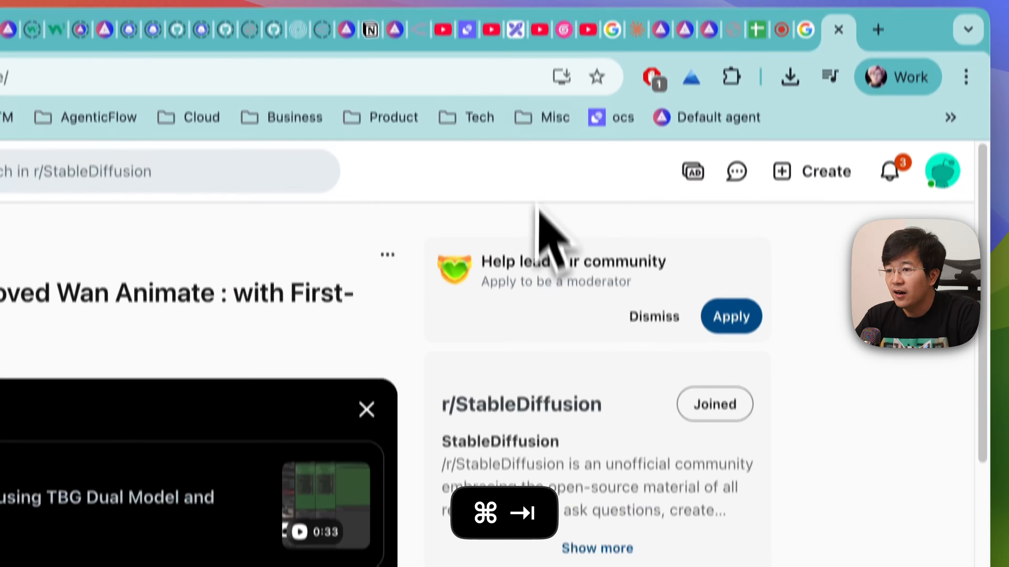
pyautogui.click(517, 40)
pyautogui.scroll(-10, 495, 430)
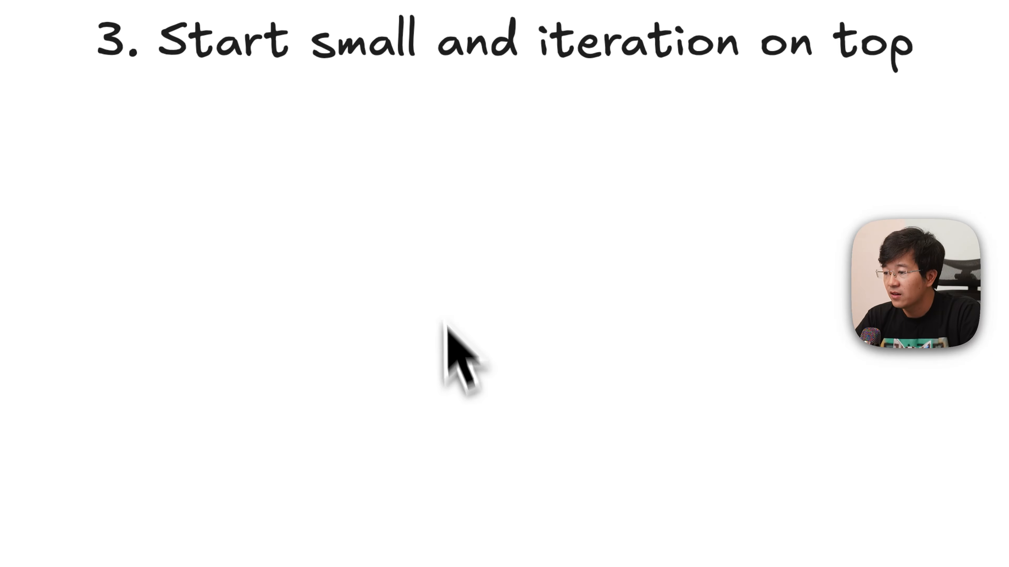
pyautogui.press('super+v')
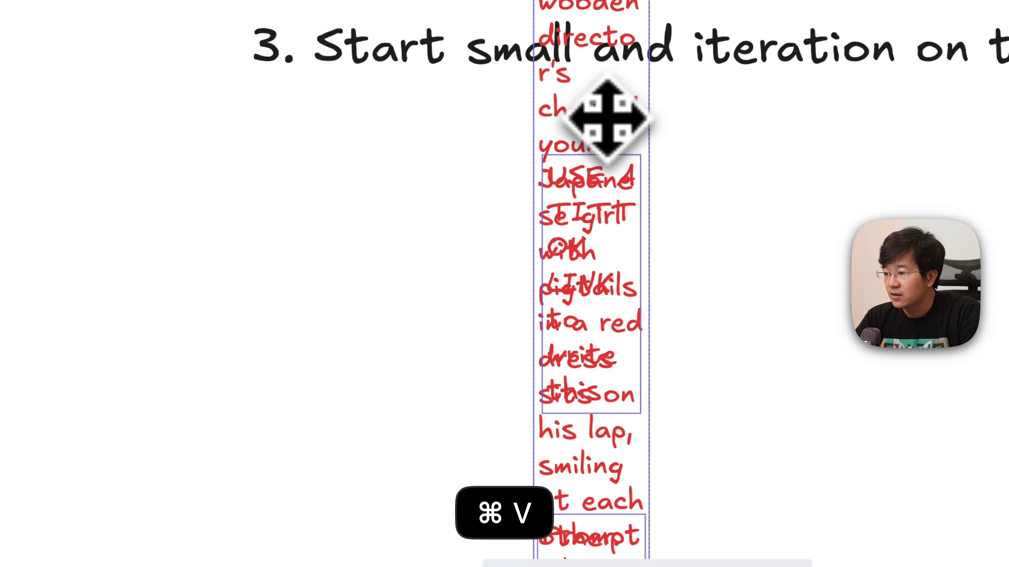
# - Try to move the pasted narrow text columns away from the heading, and undo the last change
pyautogui.moveTo(481, 104); pyautogui.dragTo(280, 549)
pyautogui.moveTo(254, 251); pyautogui.dragTo(251, 566)
pyautogui.moveTo(511, 544); pyautogui.dragTo(505, 566)
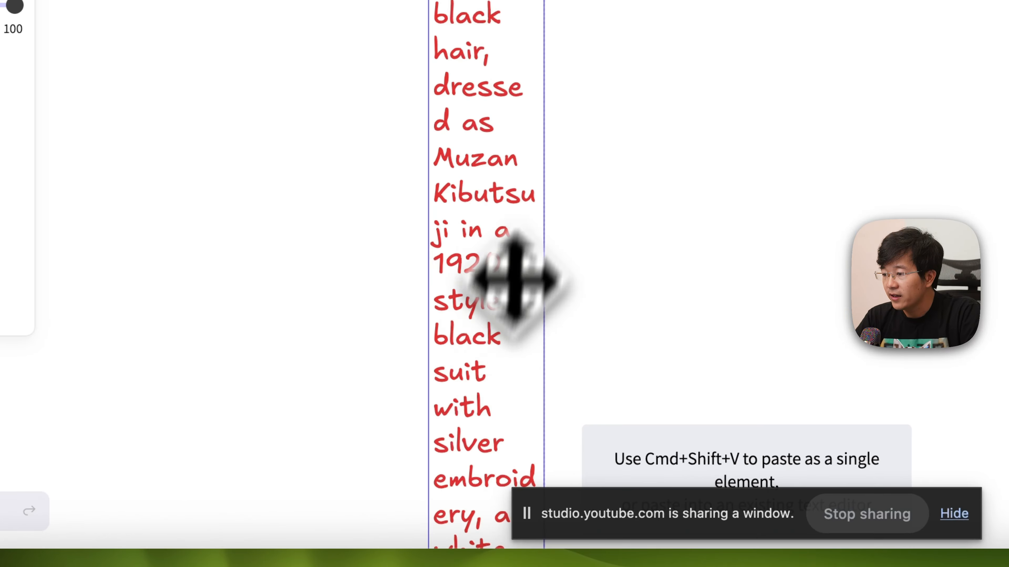
pyautogui.moveTo(586, 166); pyautogui.dragTo(801, 301)
pyautogui.press('super+z')
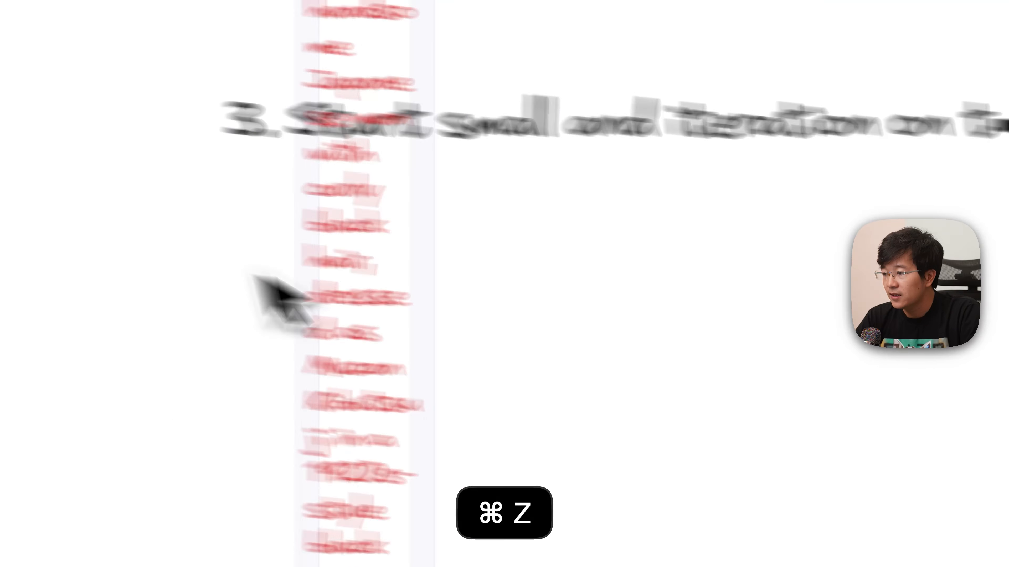
# - Lay out the "A montage of behind-the-scenes shots" prompt as a wide text block and place it below the section 3 heading
pyautogui.click(295, 281)
pyautogui.click(489, 281)
pyautogui.moveTo(553, 282); pyautogui.dragTo(593, 455)
pyautogui.moveTo(479, 101)
pyautogui.mouseDown()
pyautogui.moveTo(501, 527)
pyautogui.moveTo(514, 523)
pyautogui.mouseUp()
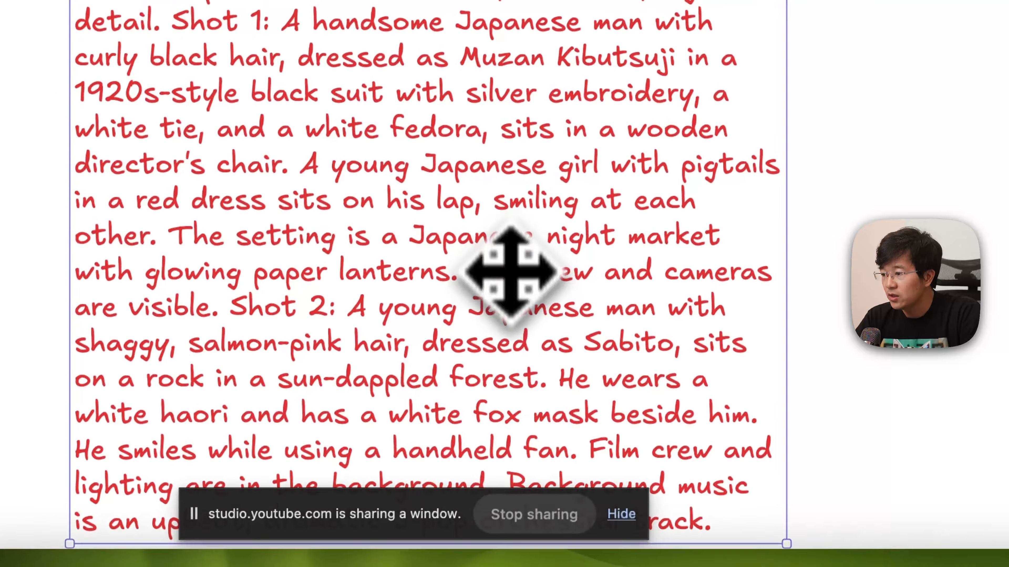
pyautogui.moveTo(517, 329)
pyautogui.mouseDown()
pyautogui.moveTo(538, 399)
pyautogui.moveTo(533, 443)
pyautogui.mouseUp()
pyautogui.moveTo(465, 169)
pyautogui.mouseDown()
pyautogui.moveTo(820, 263)
pyautogui.moveTo(749, 230)
pyautogui.mouseUp()
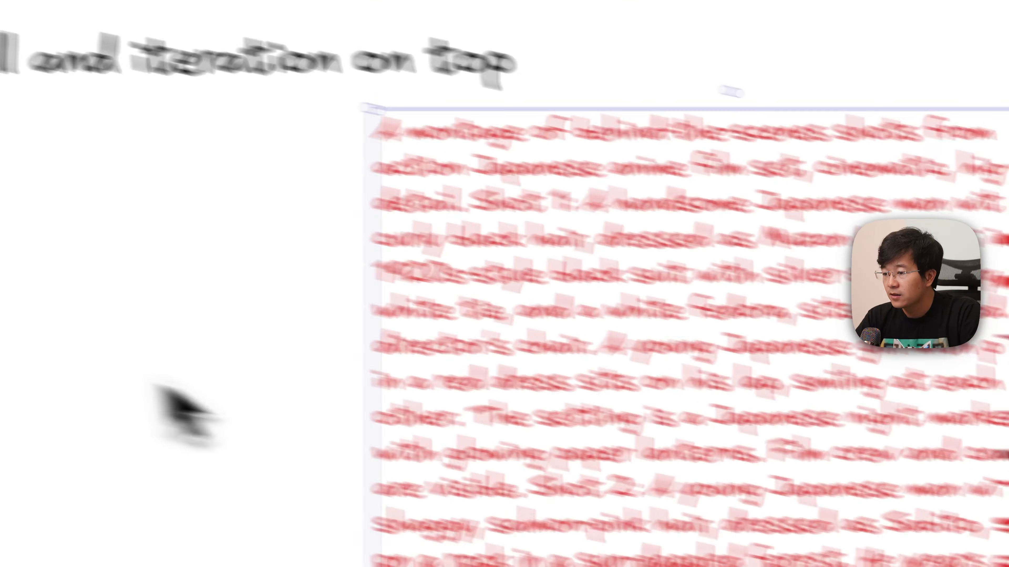
pyautogui.click(173, 362)
pyautogui.scroll(-4, 174, 361)
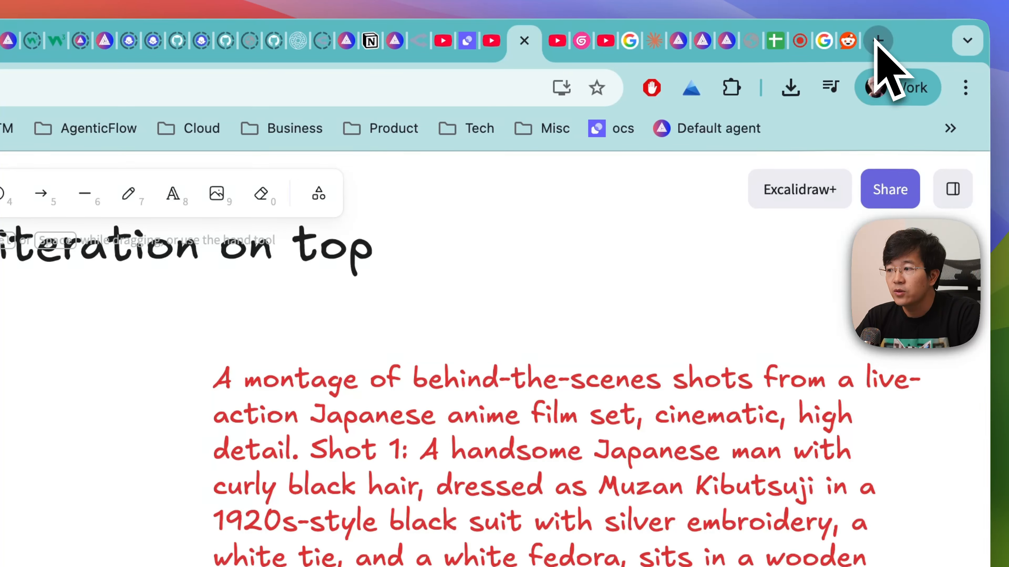
# - Open the YouTube home page in a new browser tab
pyautogui.click(878, 40)
pyautogui.write('yo')
pyautogui.click(442, 301)
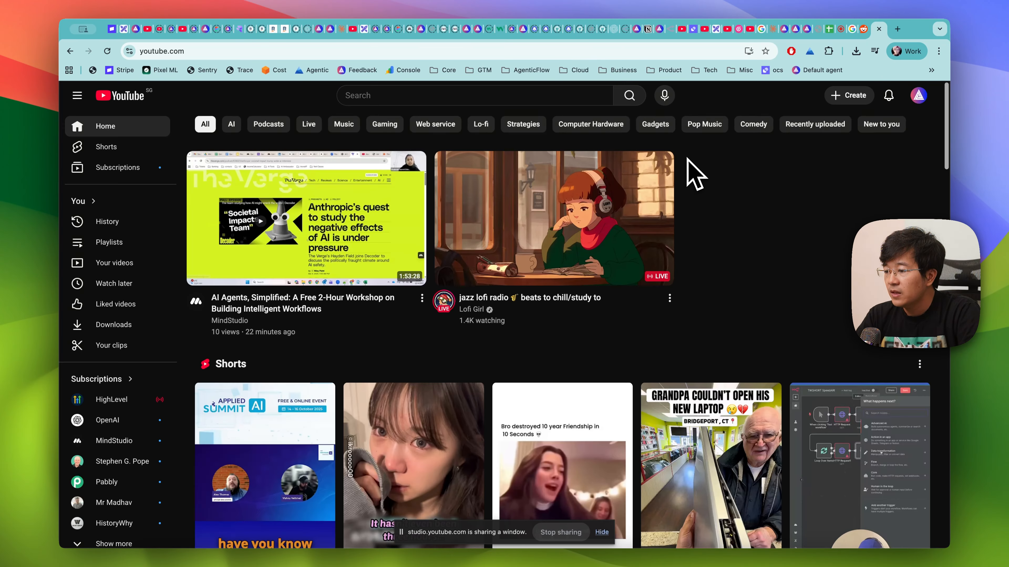
# - Browse the YouTube home feed for a sample video and open the Short "I Had To REBUILD His Computer"
pyautogui.scroll(-3, 722, 294)
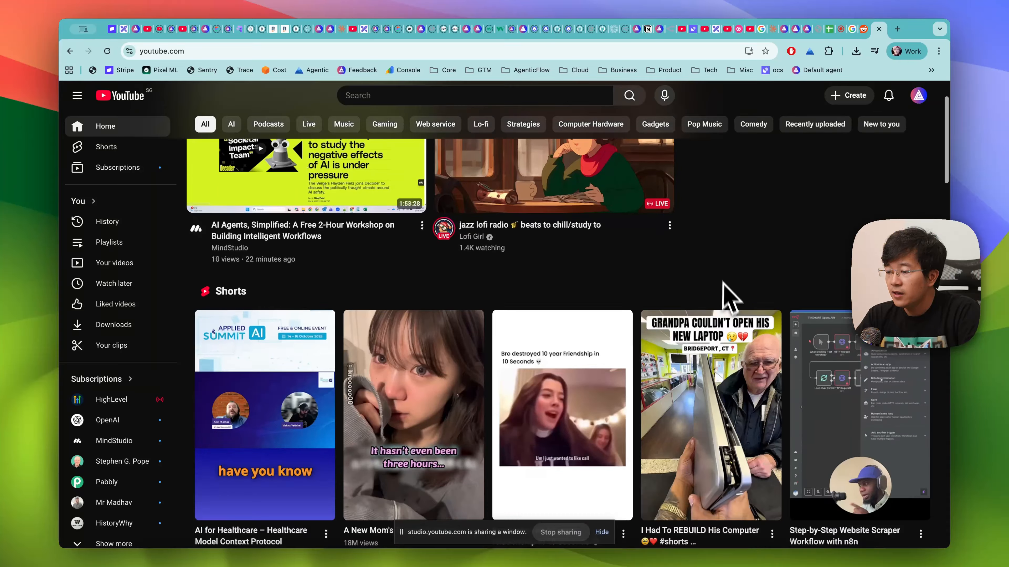
pyautogui.scroll(-2, 749, 234)
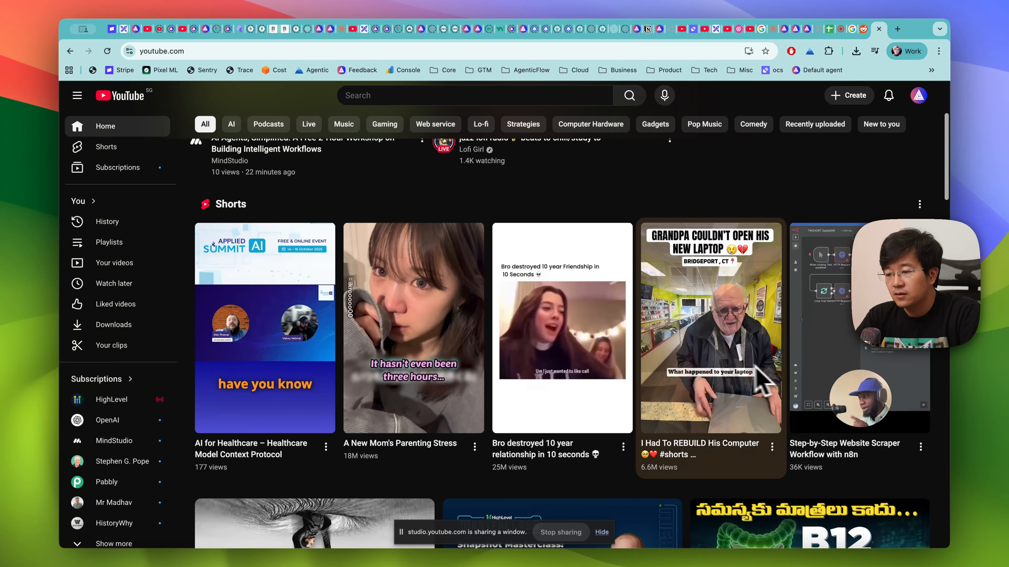
pyautogui.scroll(-10, 793, 387)
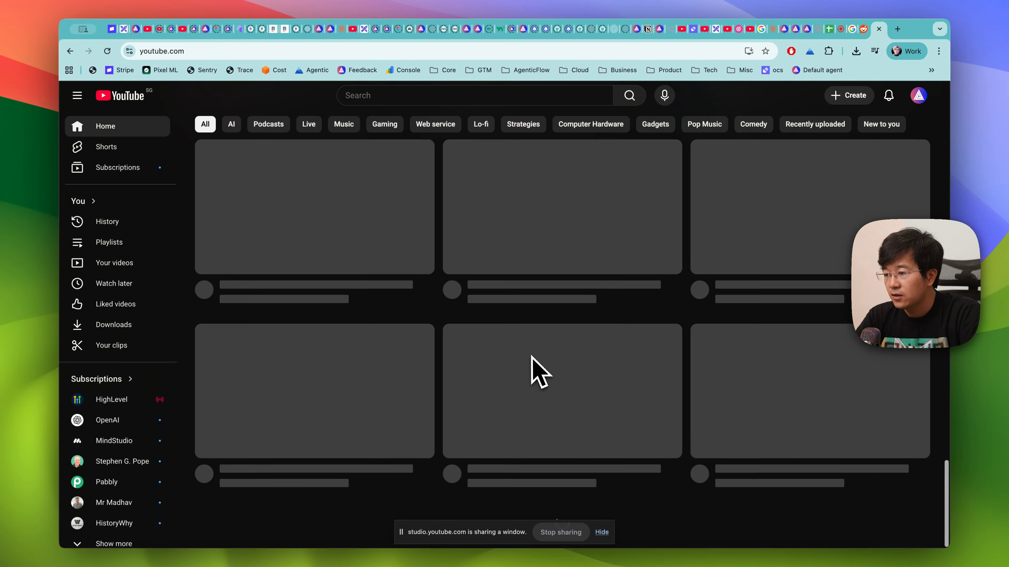
pyautogui.scroll(5, 544, 365)
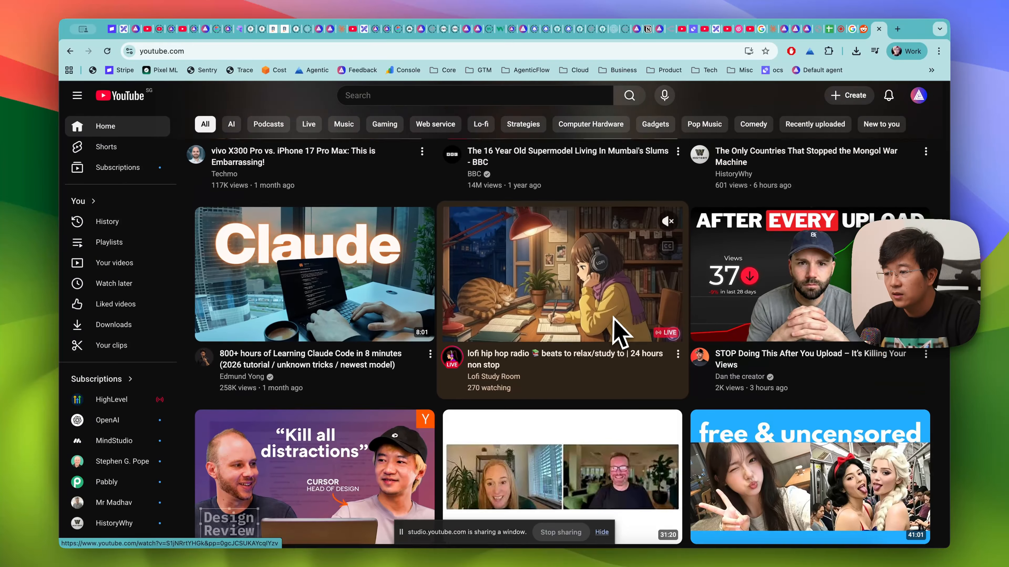
pyautogui.scroll(8, 619, 317)
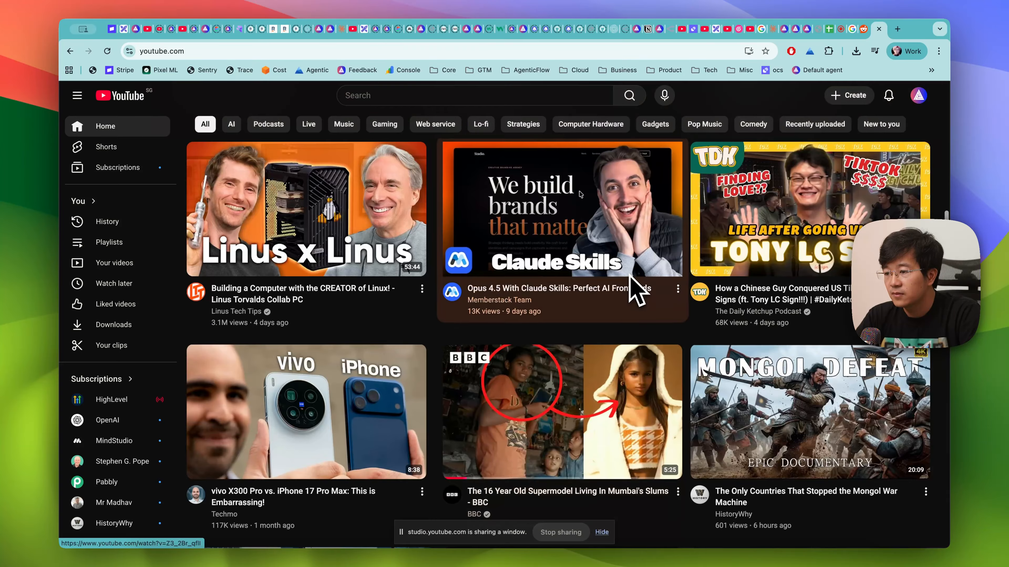
pyautogui.scroll(10, 636, 290)
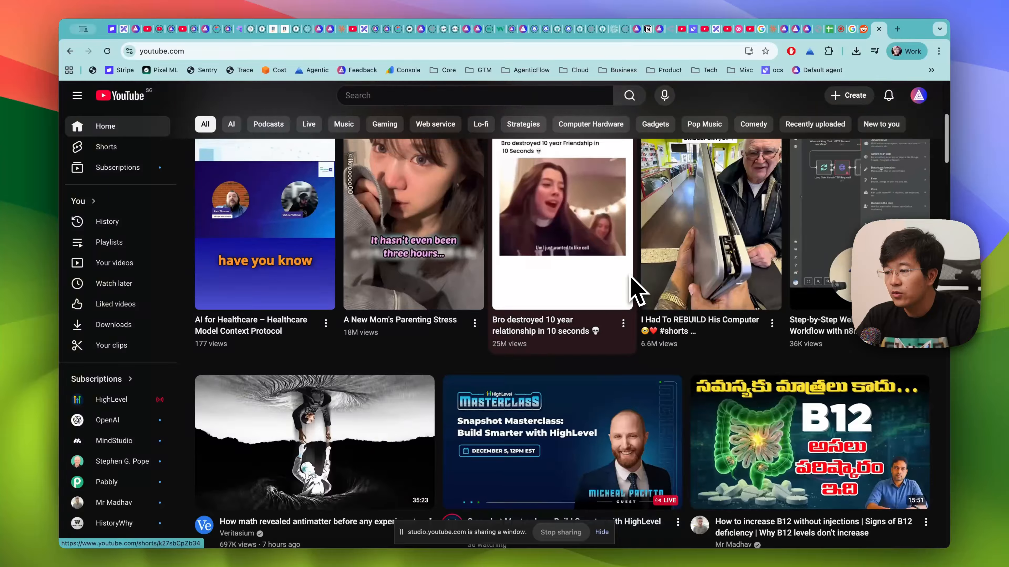
pyautogui.scroll(5, 636, 287)
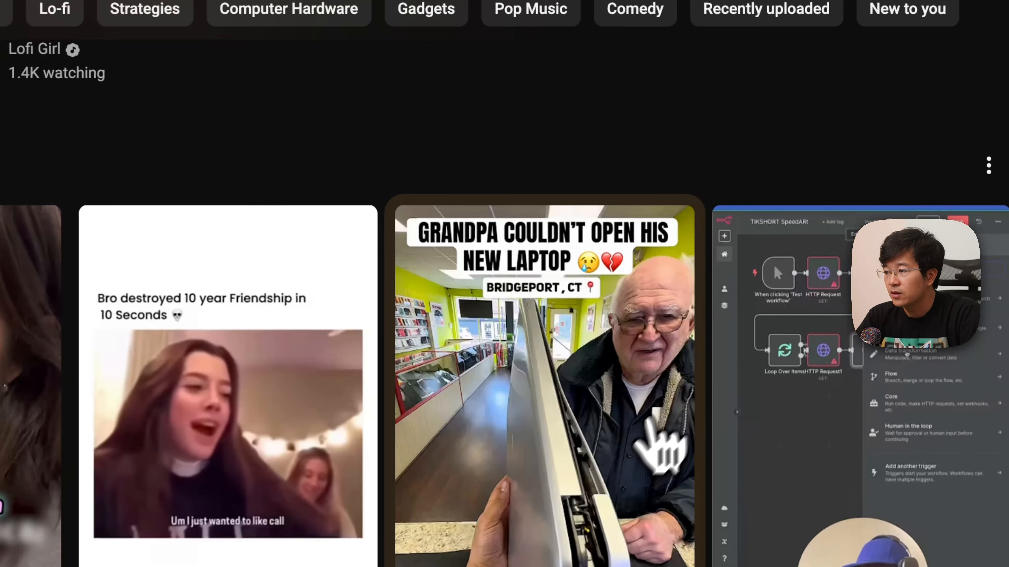
pyautogui.click(739, 365)
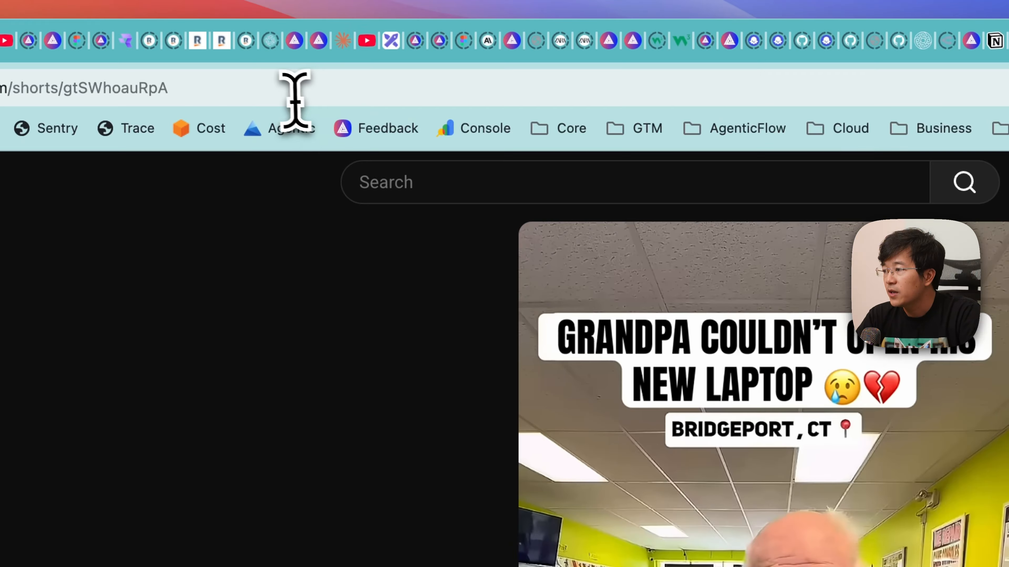
# - Copy the open Short's URL and open Google AI Studio in a new browser tab
pyautogui.click(292, 101)
pyautogui.press('super+c')
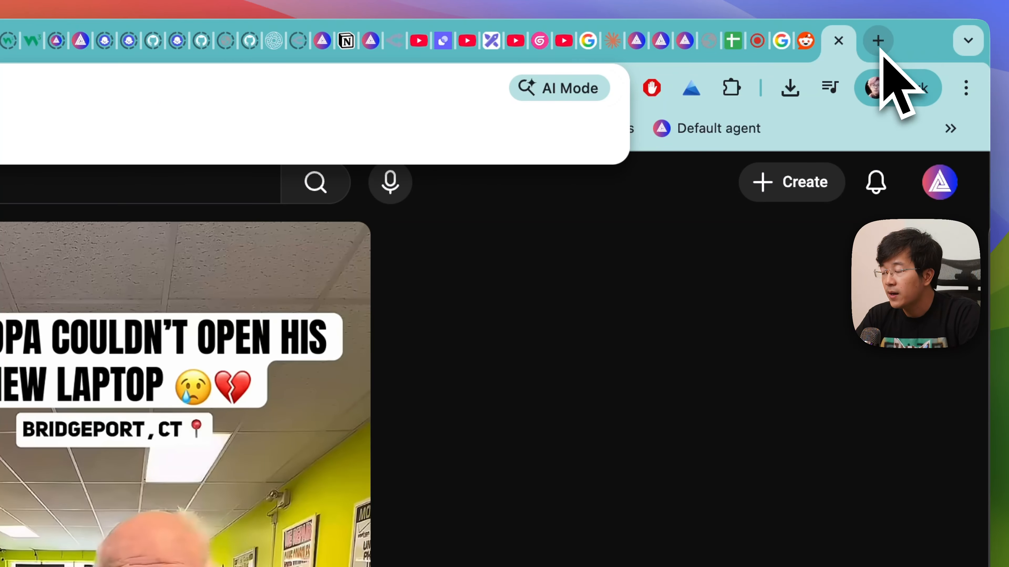
pyautogui.click(878, 40)
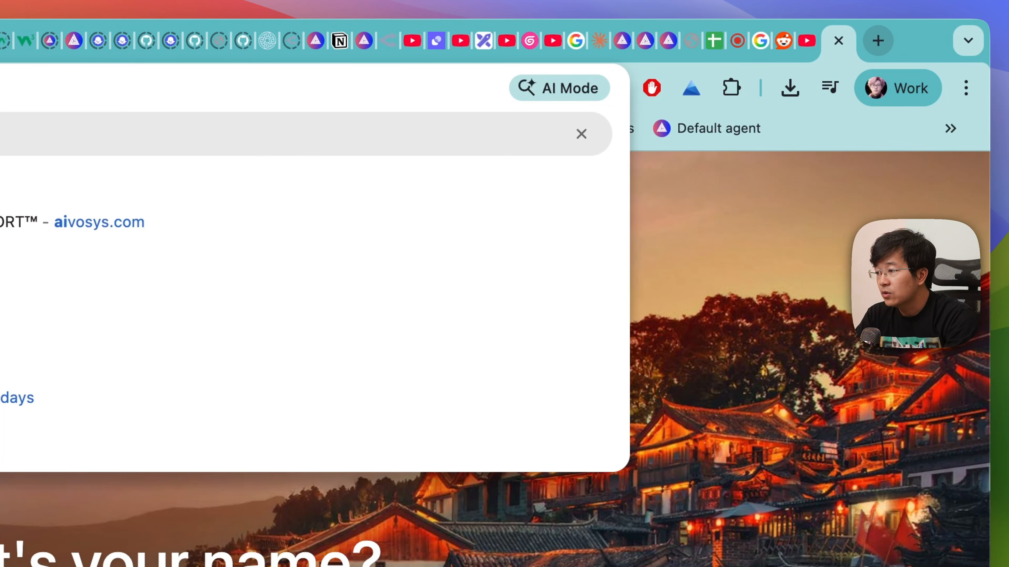
pyautogui.press('Return')
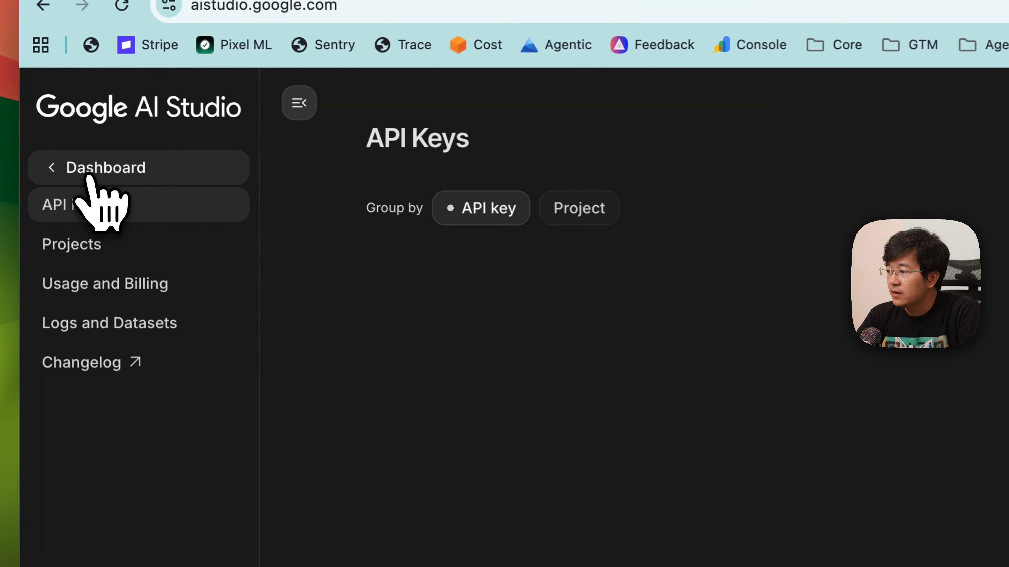
# - Start a new model chat containing the Short's link and the request "help me to transcribe this video into a script like below:"
pyautogui.click(89, 177)
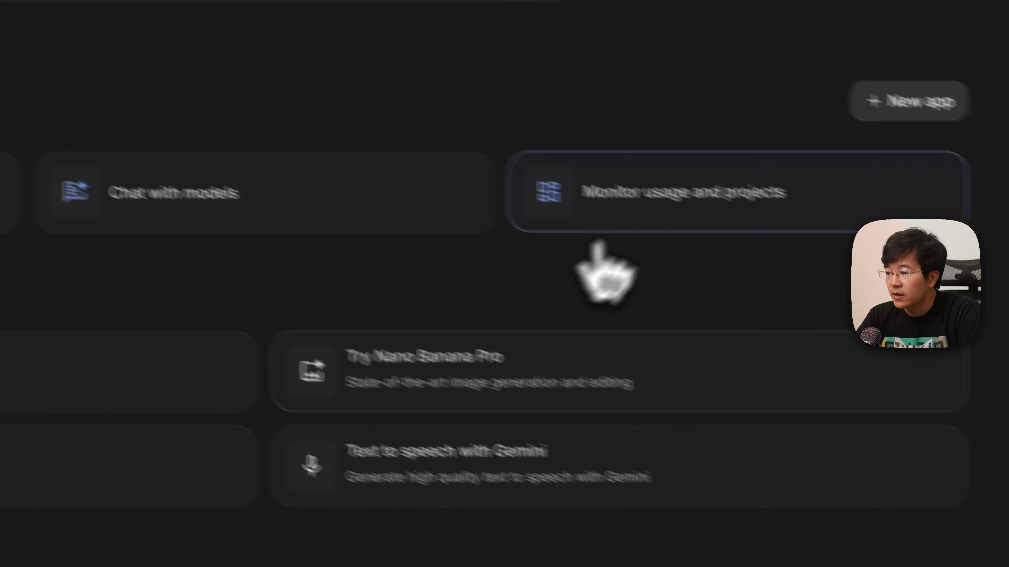
pyautogui.click(622, 175)
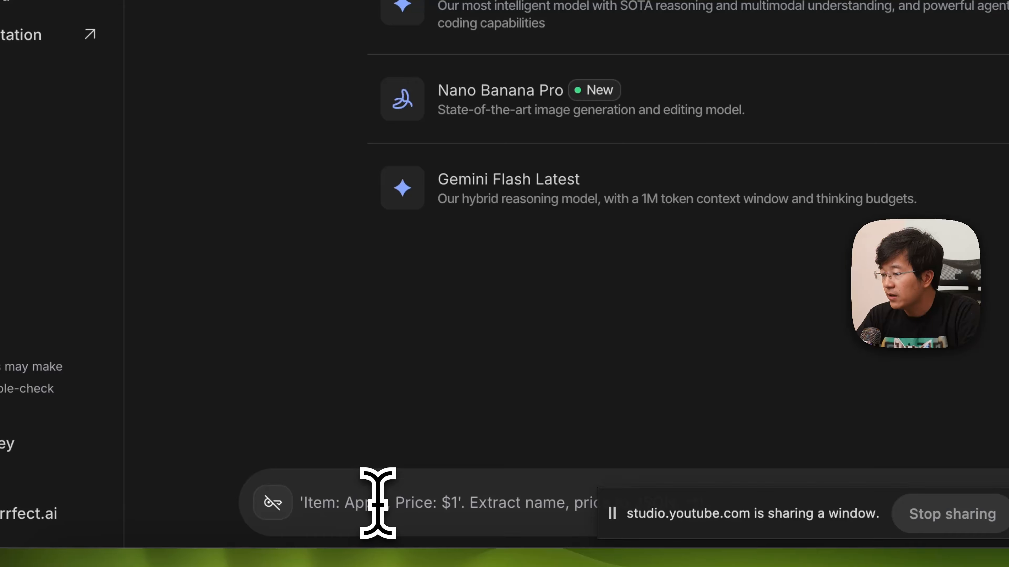
pyautogui.press('super+v')
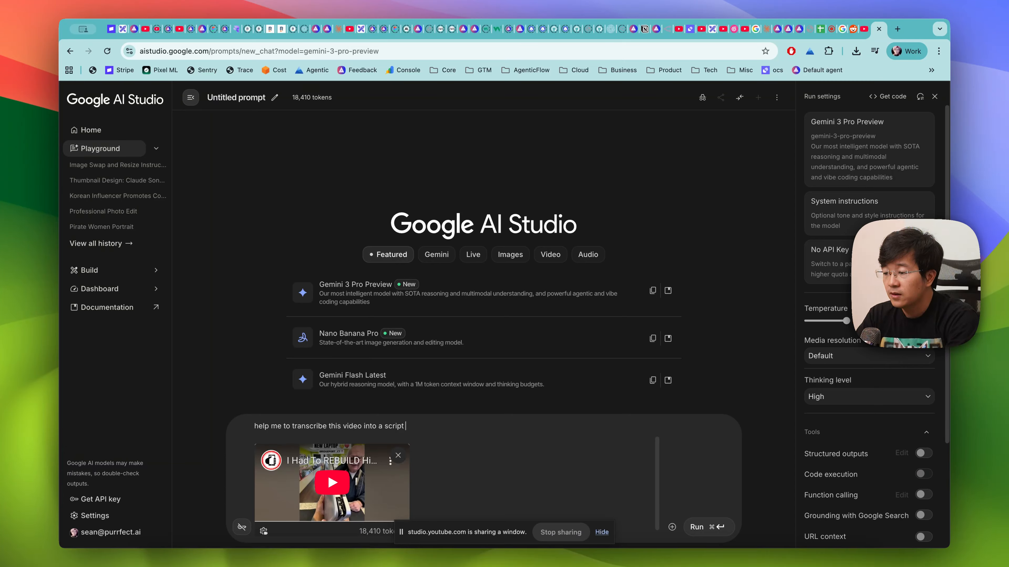
pyautogui.write(':')
pyautogui.hotkey('shift', 'Return')
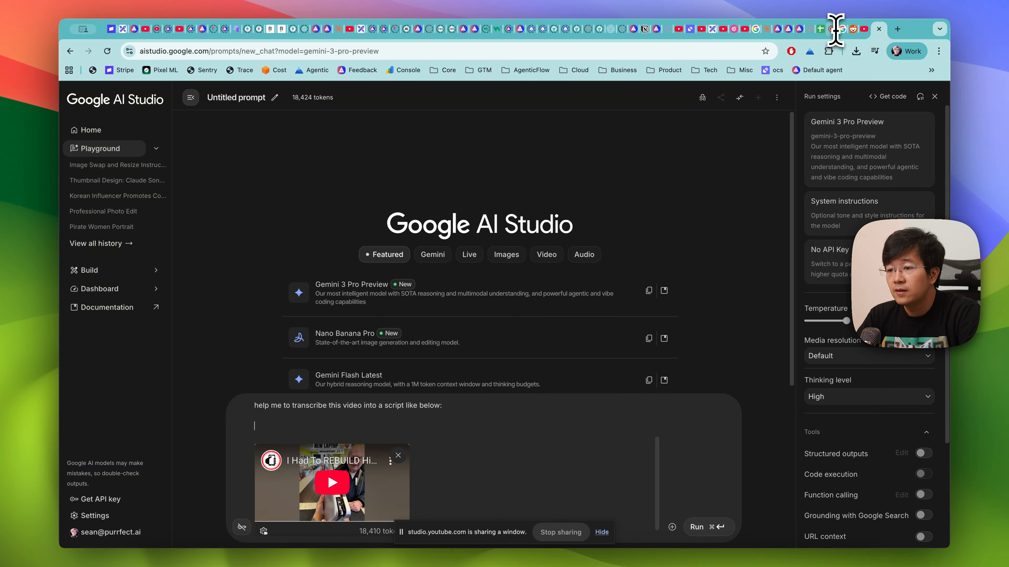
# - Copy the TikTok video link from the Discord Stage chat and return to the Google AI Studio prompt
pyautogui.press('super+Tab')
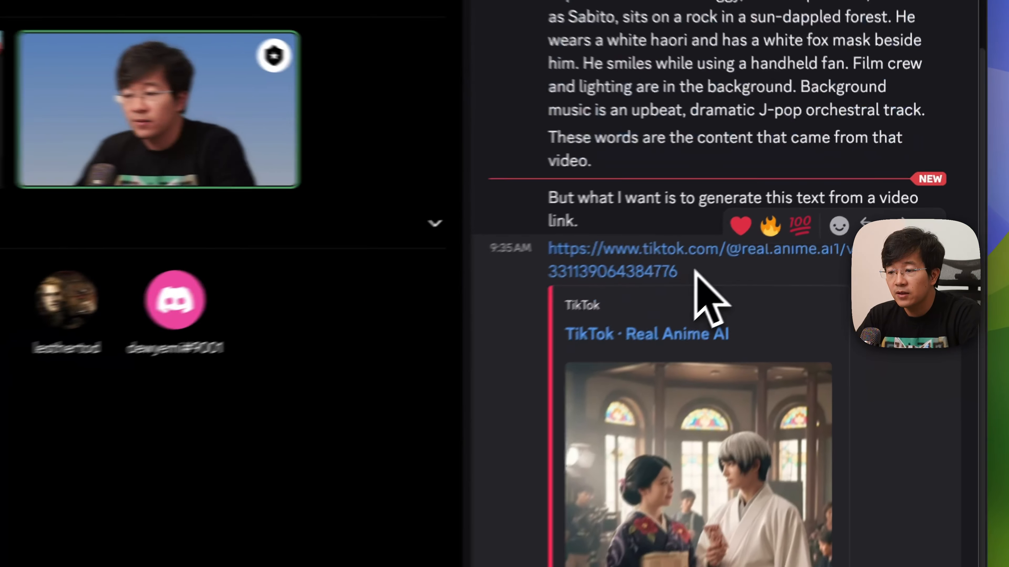
pyautogui.moveTo(796, 212); pyautogui.dragTo(738, 201)
pyautogui.press('super+c')
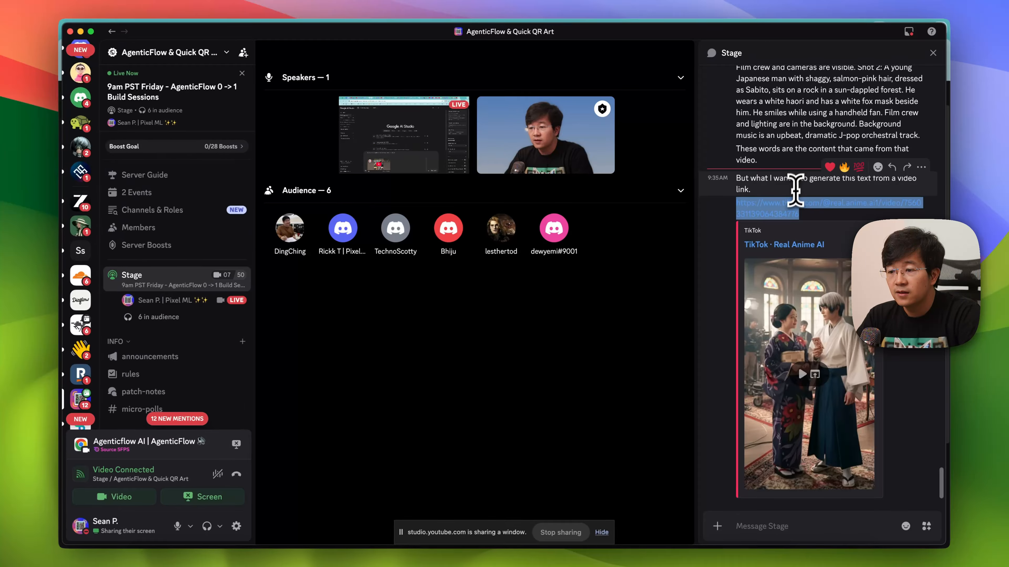
pyautogui.press('super+Tab')
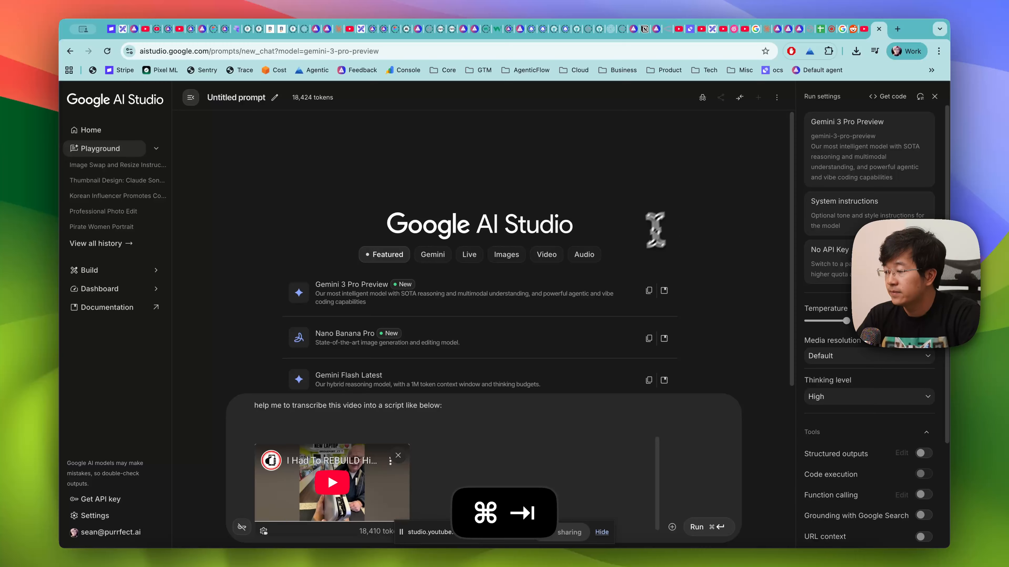
# - Try replacing the attached YouTube video with the TikTok link in the prompt, and clear the whole prompt
pyautogui.click(398, 456)
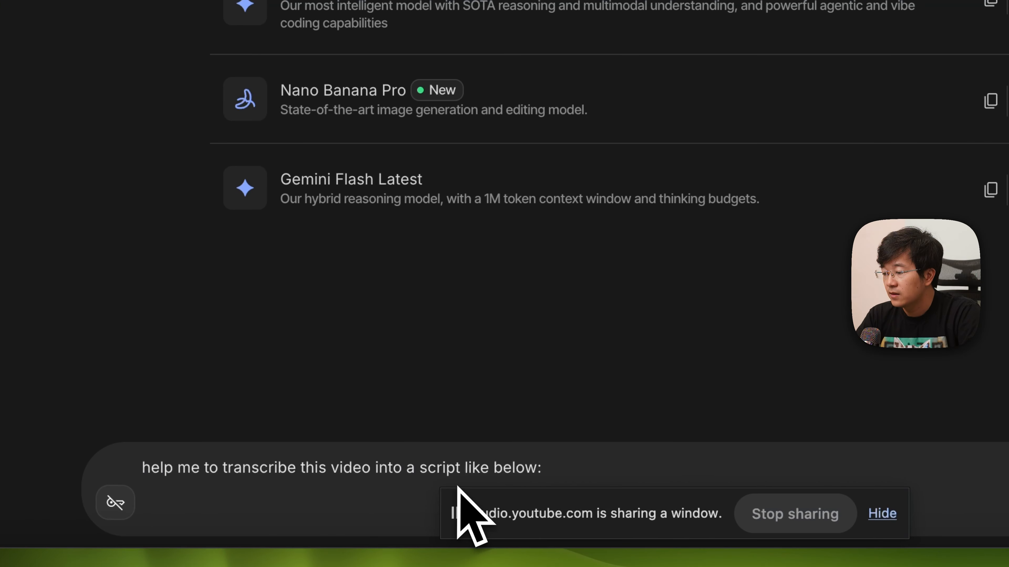
pyautogui.click(510, 490)
pyautogui.click(597, 469)
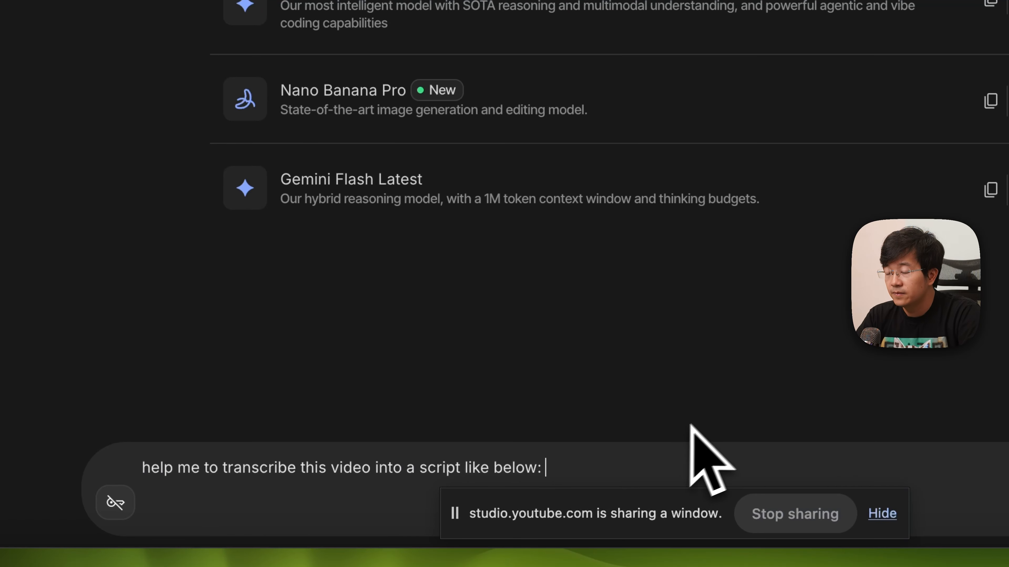
pyautogui.press('super+v')
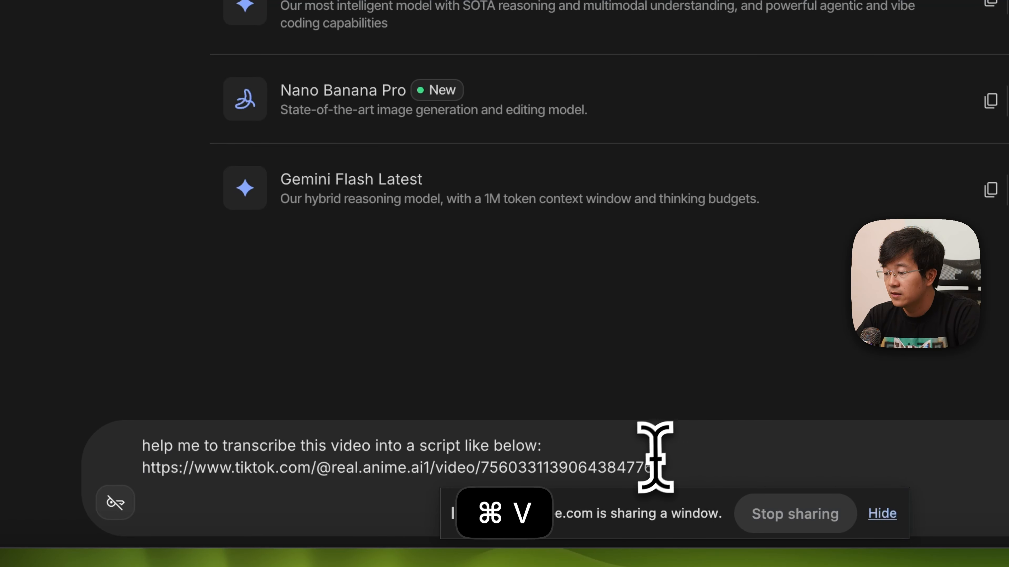
pyautogui.moveTo(693, 466); pyautogui.dragTo(111, 455)
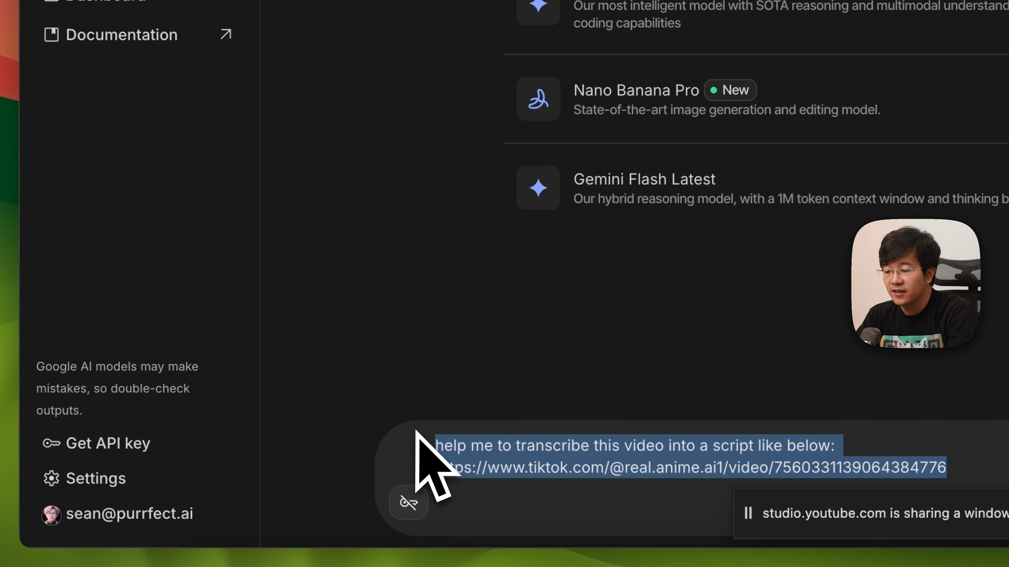
pyautogui.press('BackSpace')
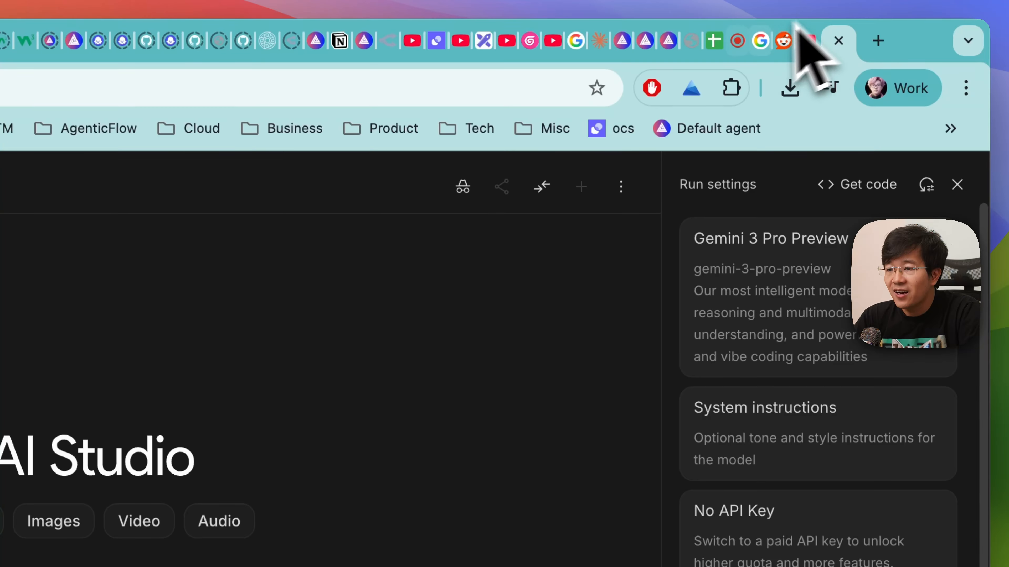
# - Switch to the Excalidraw canvas, paste the TikTok link under the section 3 heading, and widen its text block to two lines
pyautogui.click(740, 40)
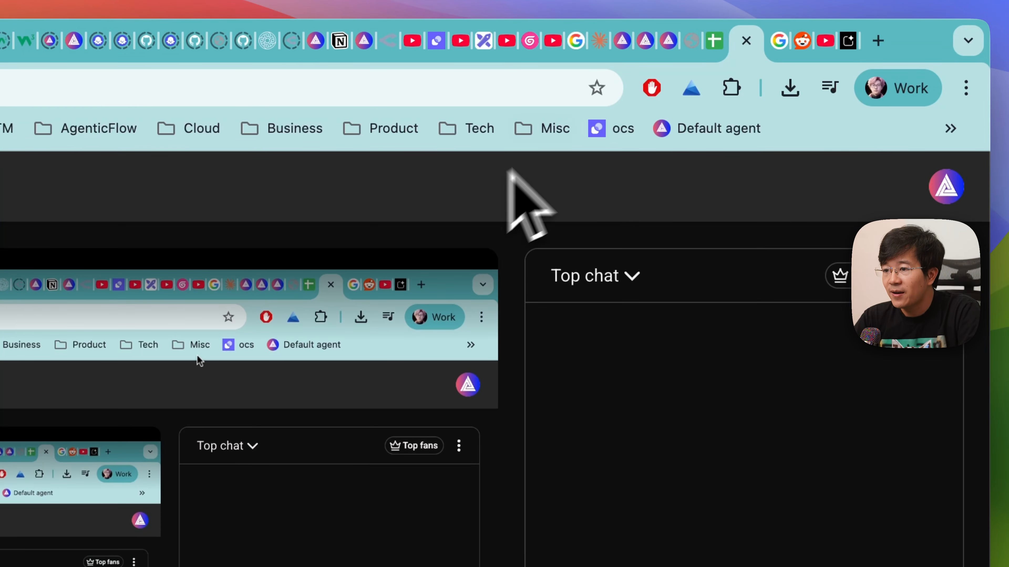
pyautogui.click(488, 42)
pyautogui.press('super+v')
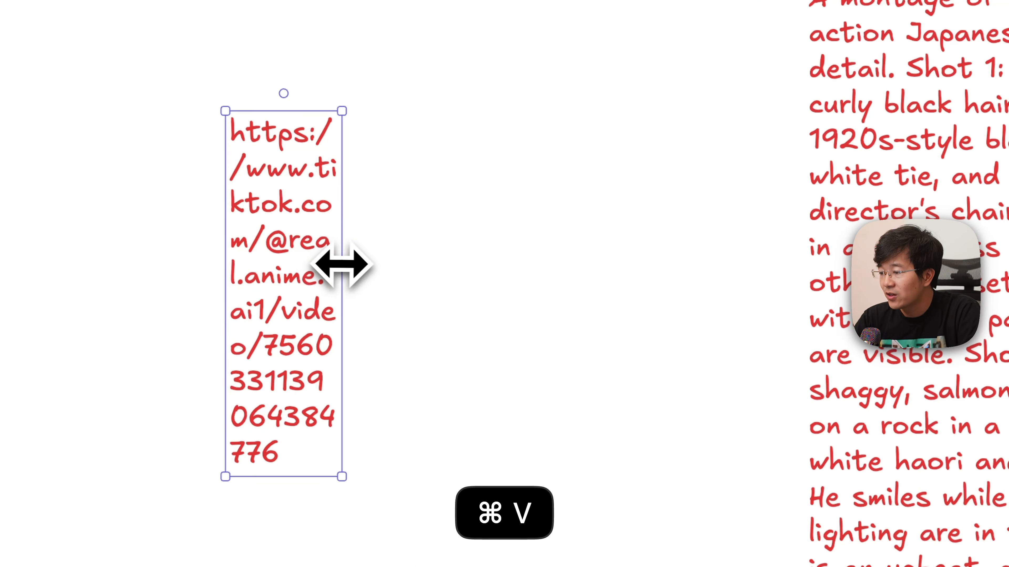
pyautogui.moveTo(340, 263); pyautogui.dragTo(727, 271)
pyautogui.click(588, 374)
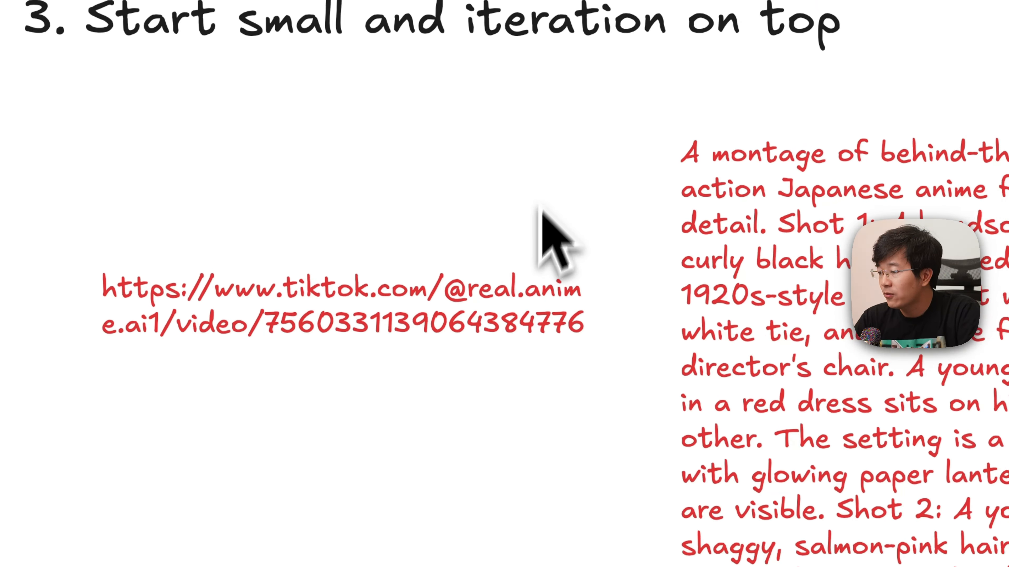
# - Move the TikTok link flush with the section 3 heading's start and draw a short horizontal arrow from it towards the montage prompt
pyautogui.moveTo(606, 208); pyautogui.dragTo(529, 309)
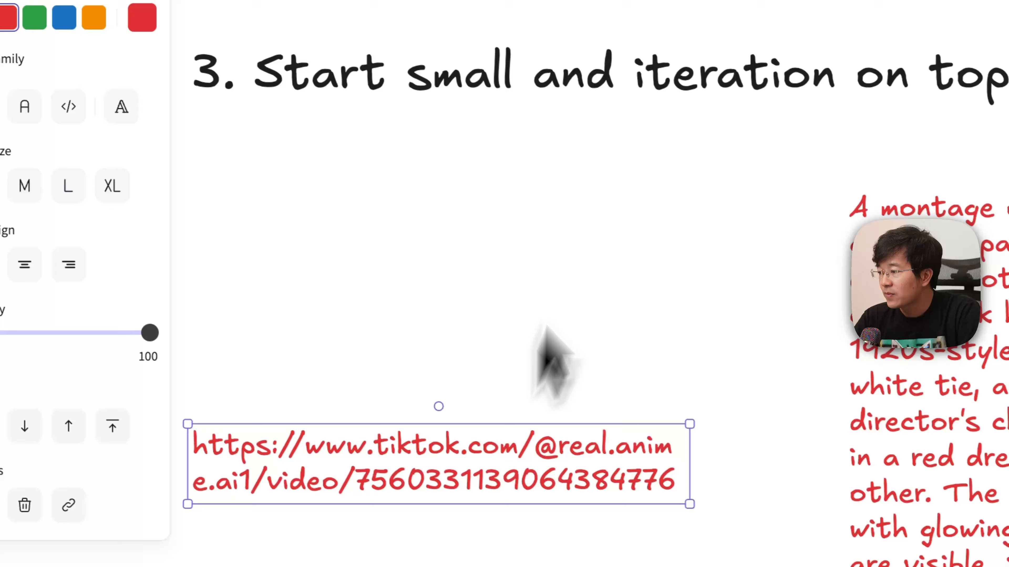
pyautogui.click(523, 286)
pyautogui.click(483, 441)
pyautogui.click(591, 142)
pyautogui.moveTo(552, 415); pyautogui.dragTo(651, 418)
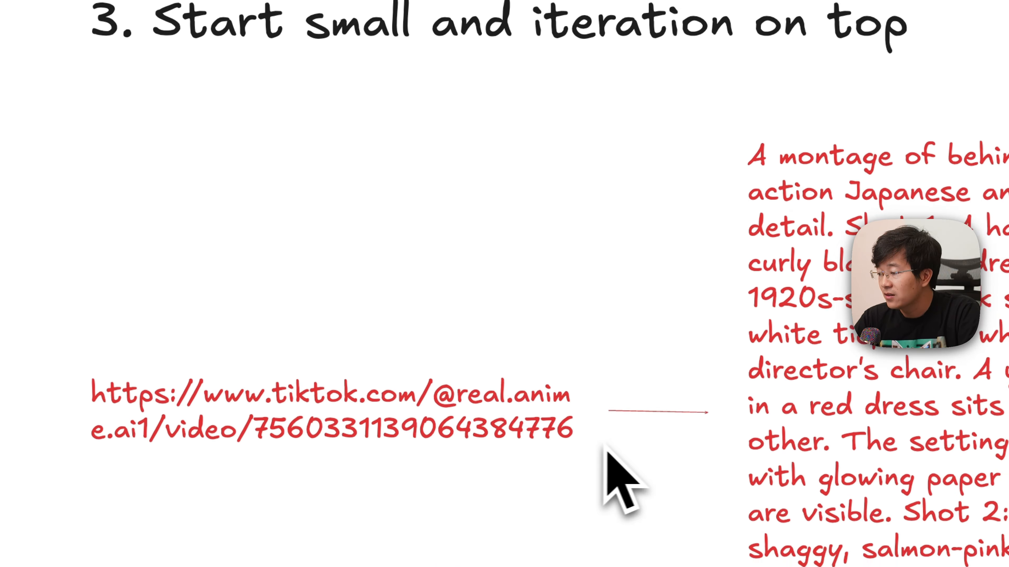
pyautogui.click(608, 417)
pyautogui.click(370, 344)
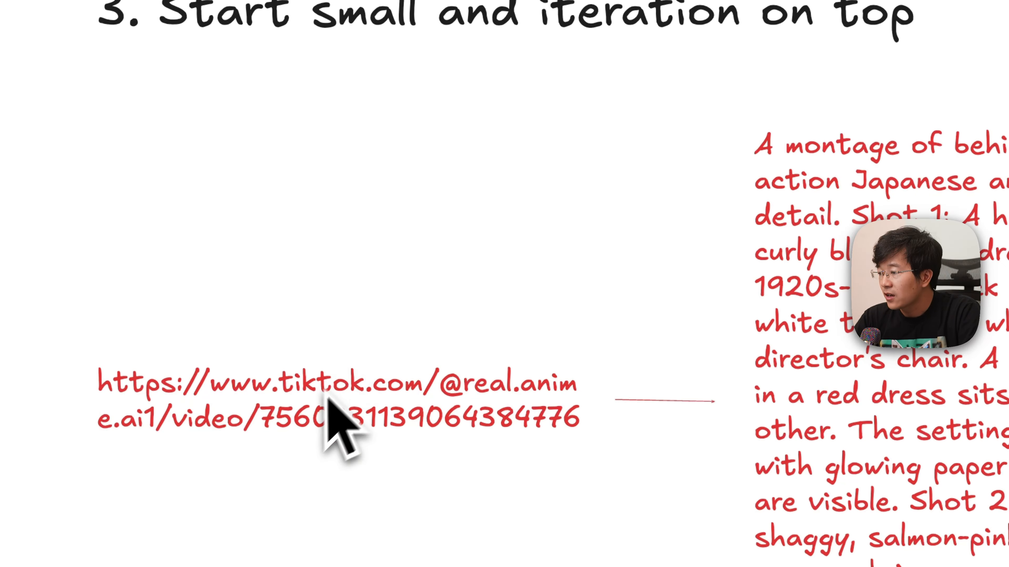
# - Duplicate the "3. Start small and iteration on top" heading and position the copy below the link and montage prompt
pyautogui.scroll(-2, 491, 184)
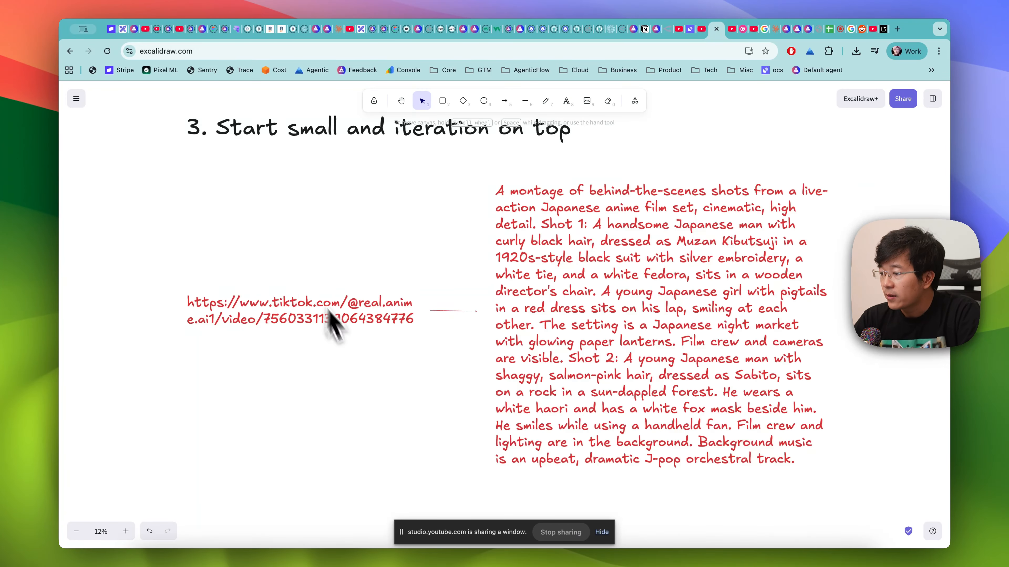
pyautogui.scroll(-1, 377, 339)
pyautogui.scroll(3, 405, 369)
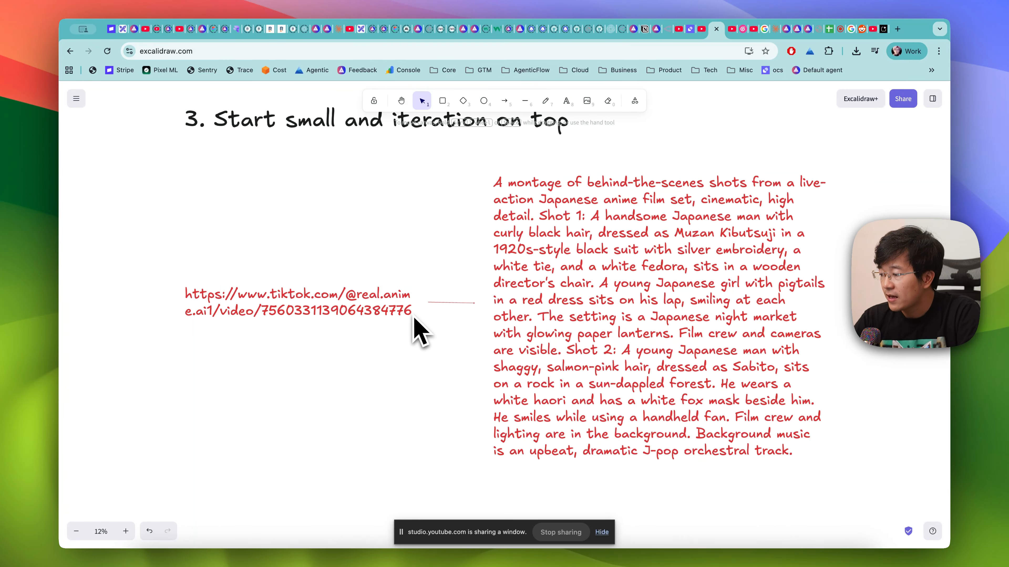
pyautogui.scroll(2, 409, 333)
pyautogui.click(338, 147)
pyautogui.press('super+c')
pyautogui.press('super+v')
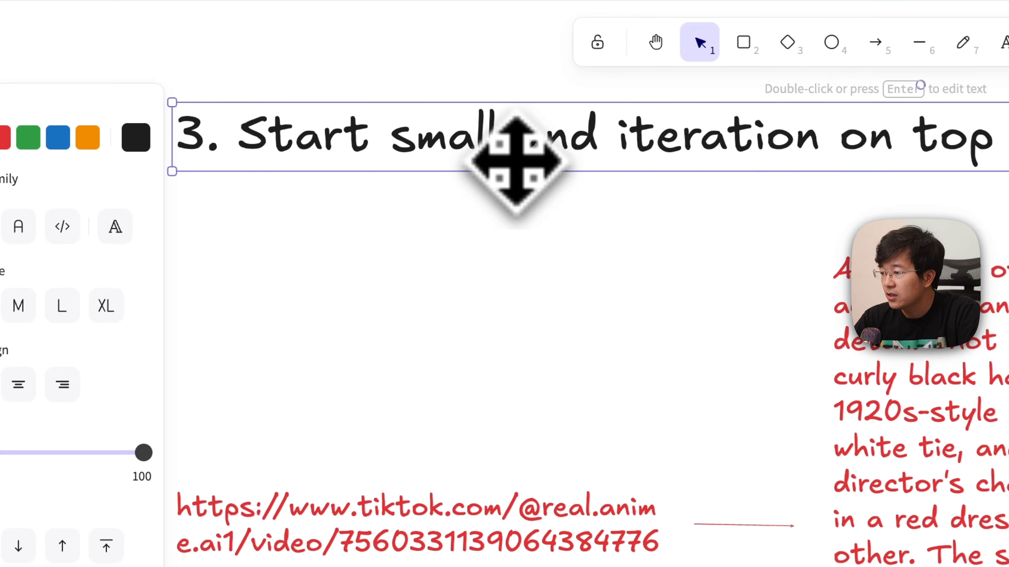
pyautogui.moveTo(330, 348); pyautogui.dragTo(260, 233)
pyautogui.scroll(-5, 822, 383)
pyautogui.click(277, 381)
pyautogui.press('BackSpace')
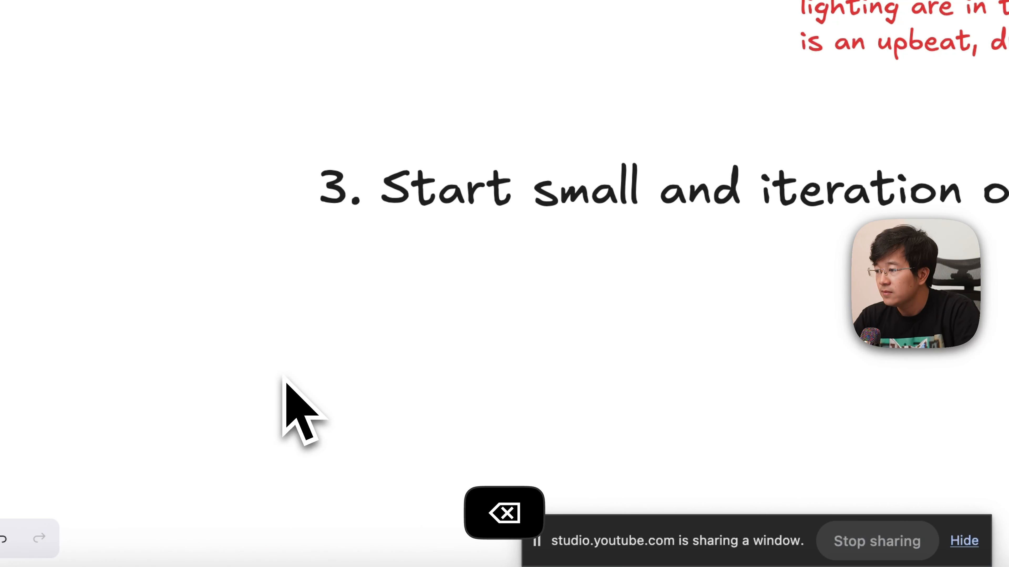
pyautogui.moveTo(593, 203); pyautogui.dragTo(510, 243)
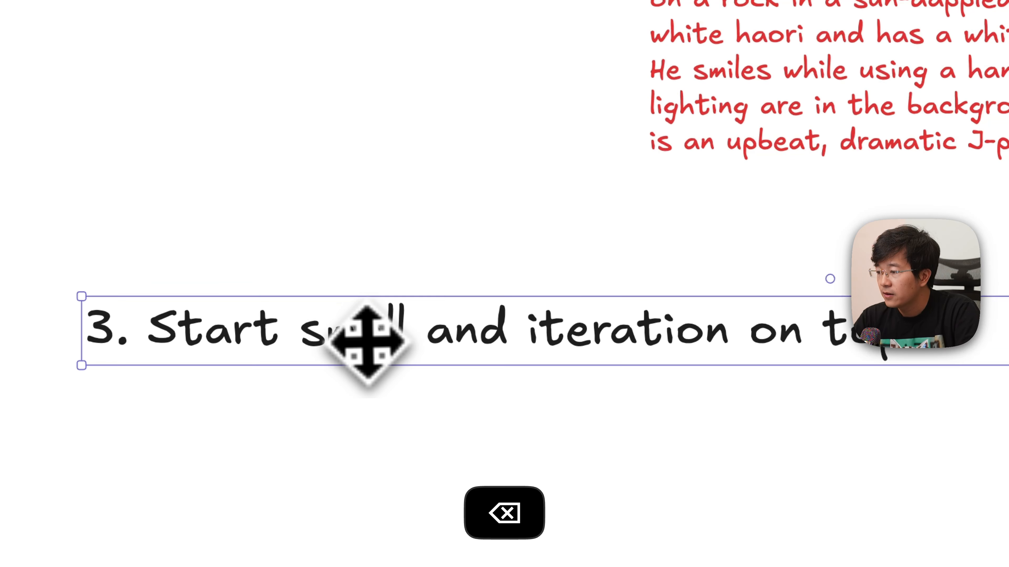
# - Replace the copied heading's text with "1. Download the video file from tiktok"
pyautogui.doubleClick(309, 344)
pyautogui.write('1. Download the video file')
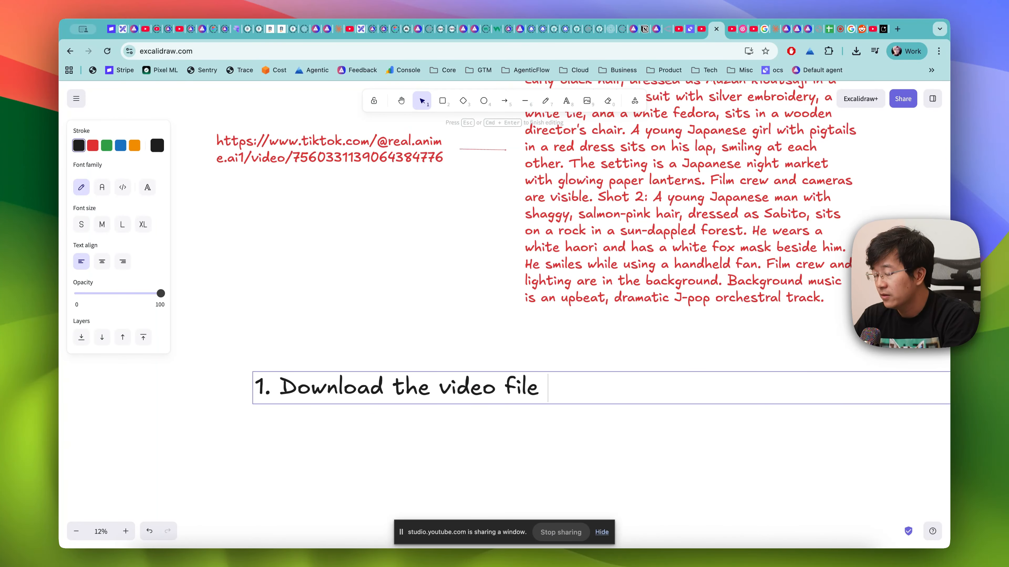
pyautogui.write(' ftom t')
pyautogui.press('BackSpace')
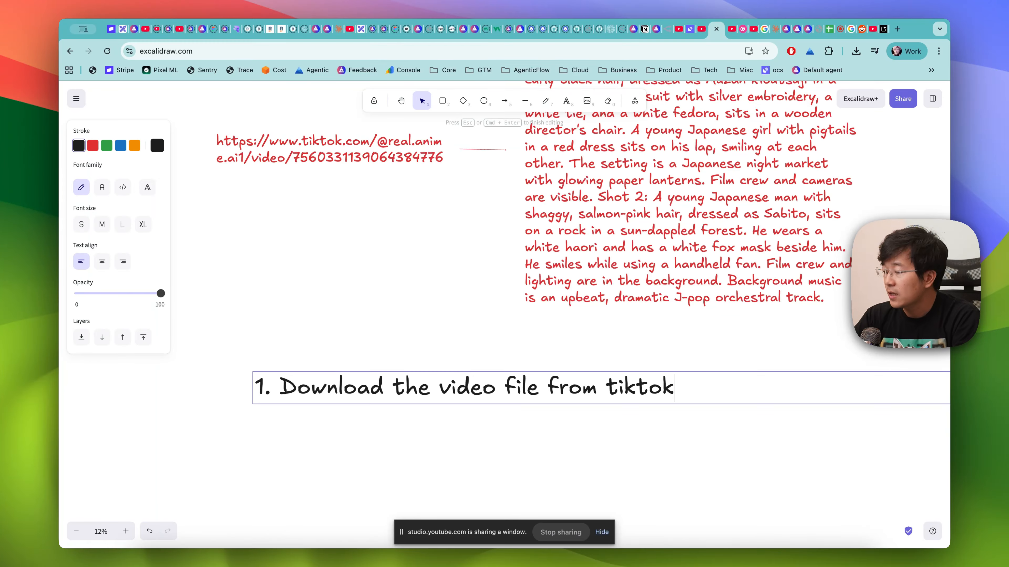
# - Add a second line reading "2. To use a model that can process video to generate the script"
pyautogui.press('Return')
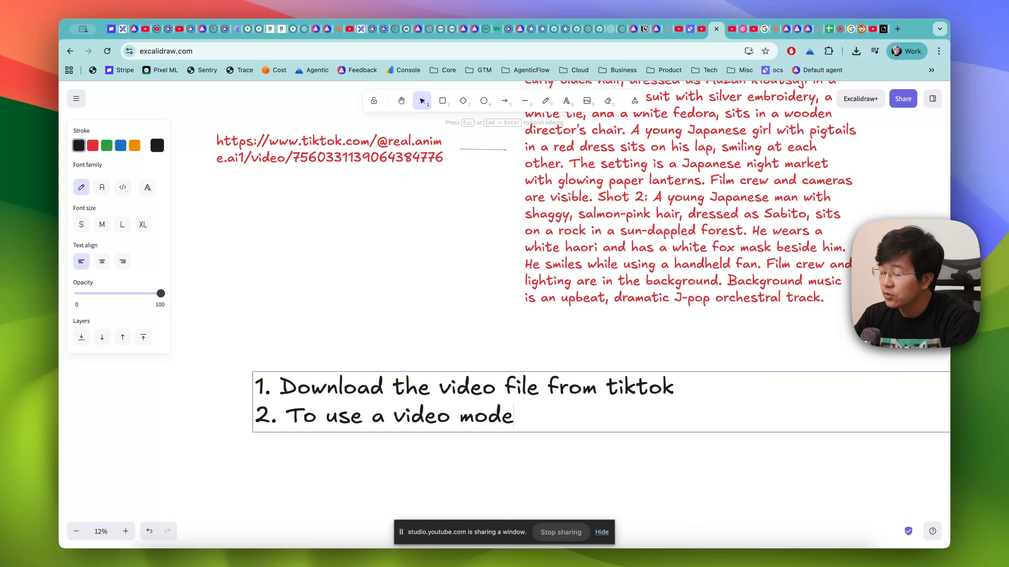
pyautogui.press('BackSpace')
pyautogui.press('BackSpace')
pyautogui.press('BackSpace')
pyautogui.press('BackSpace')
pyautogui.press('BackSpace')
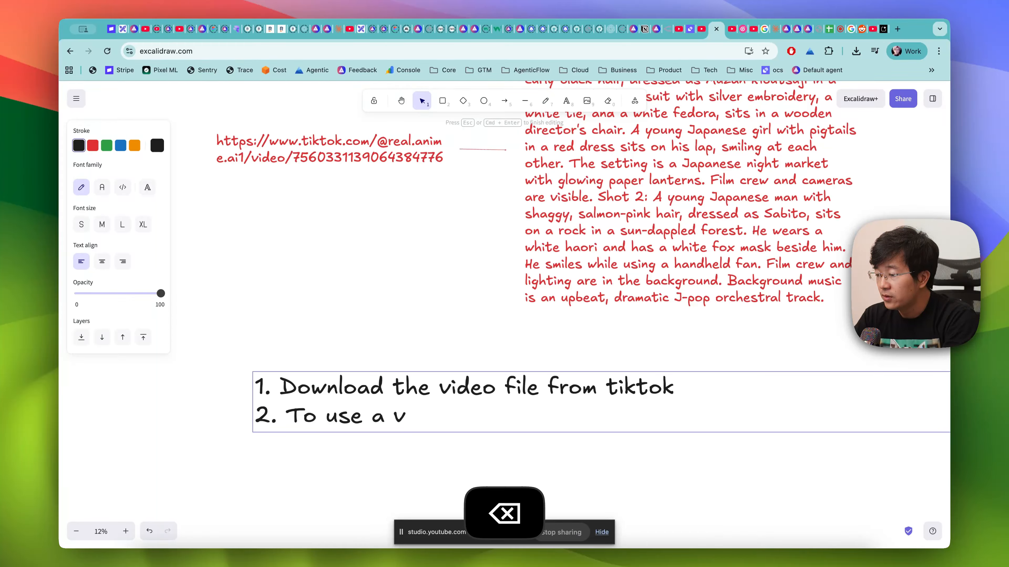
pyautogui.write('model that ca')
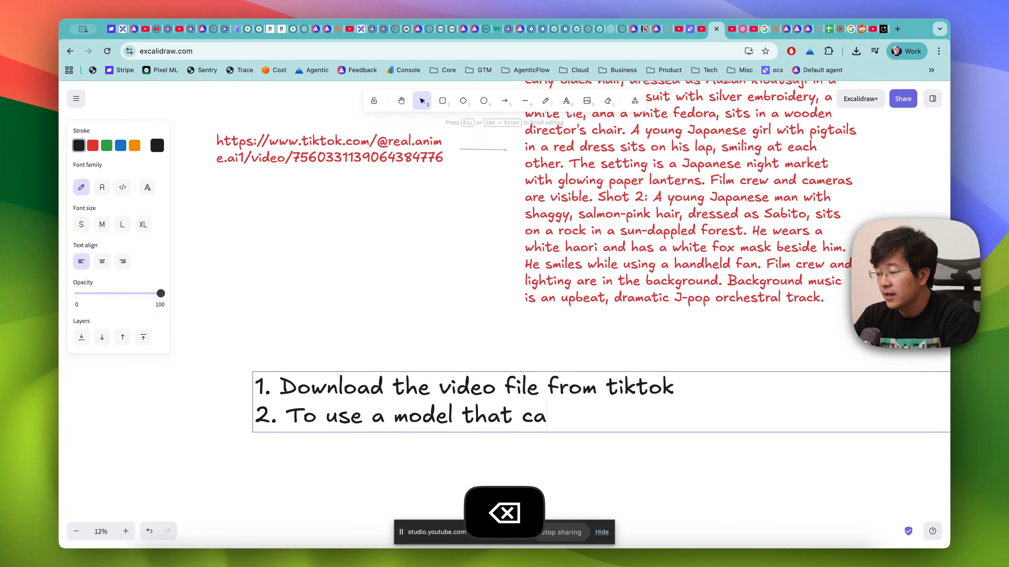
pyautogui.write('n process video to generate the')
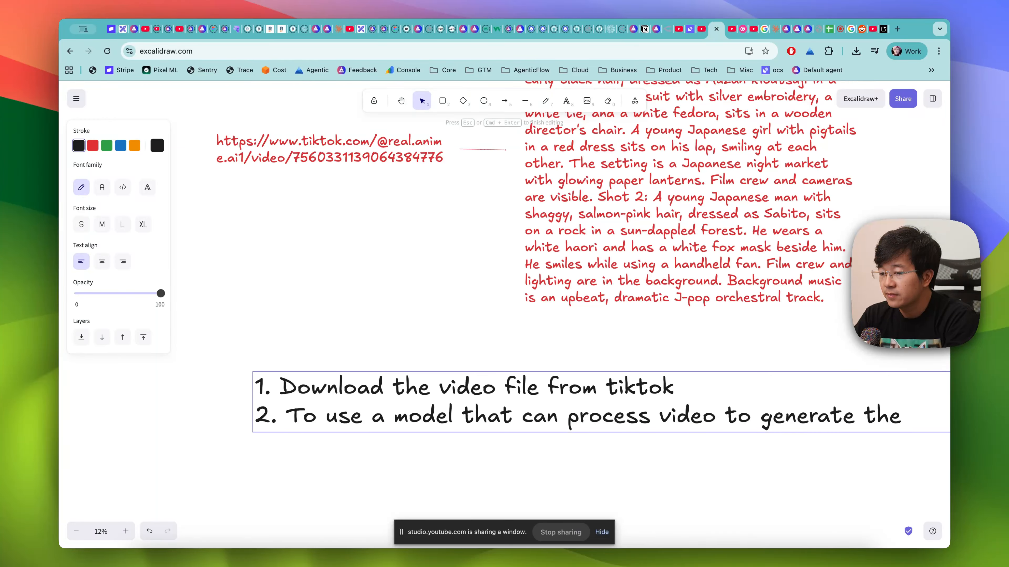
pyautogui.write('cript')
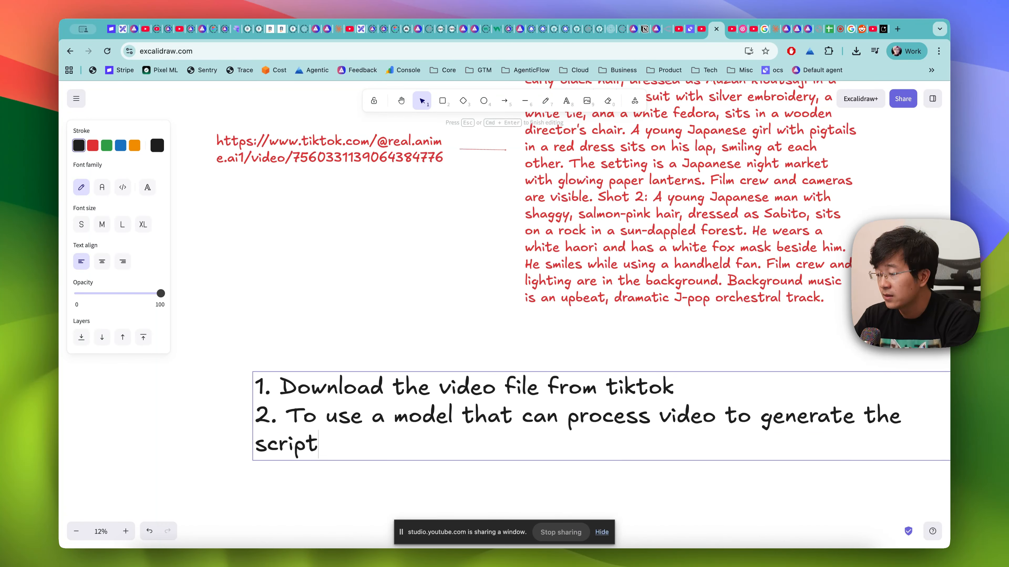
# - Append "(this model should have ability to accepting video as input and accept prompt so that we can extract the format we want." to item 2
pyautogui.press('Return')
pyautogui.press('BackSpace')
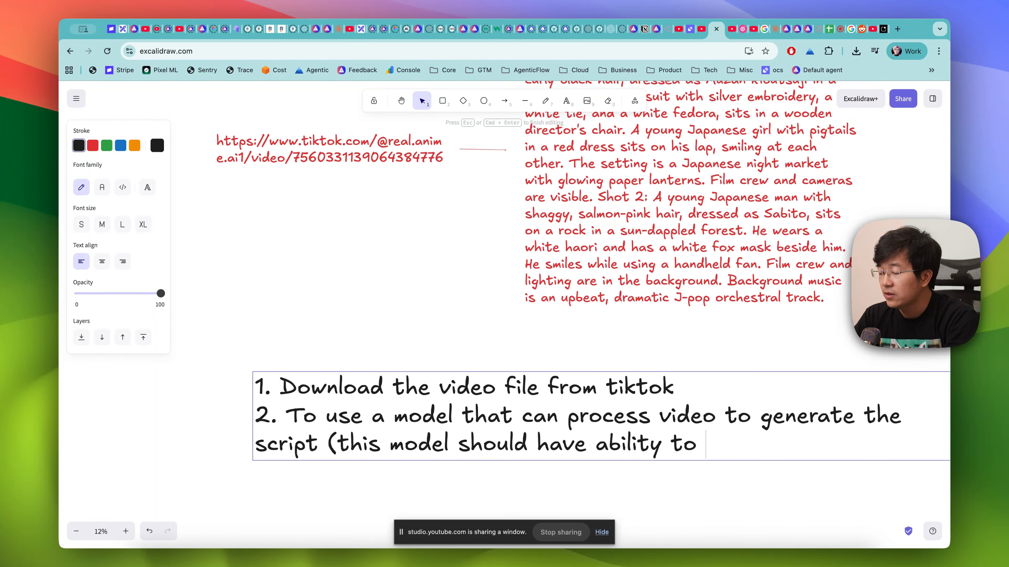
pyautogui.write('c')
pyautogui.press('BackSpace')
pyautogui.write('accepting v')
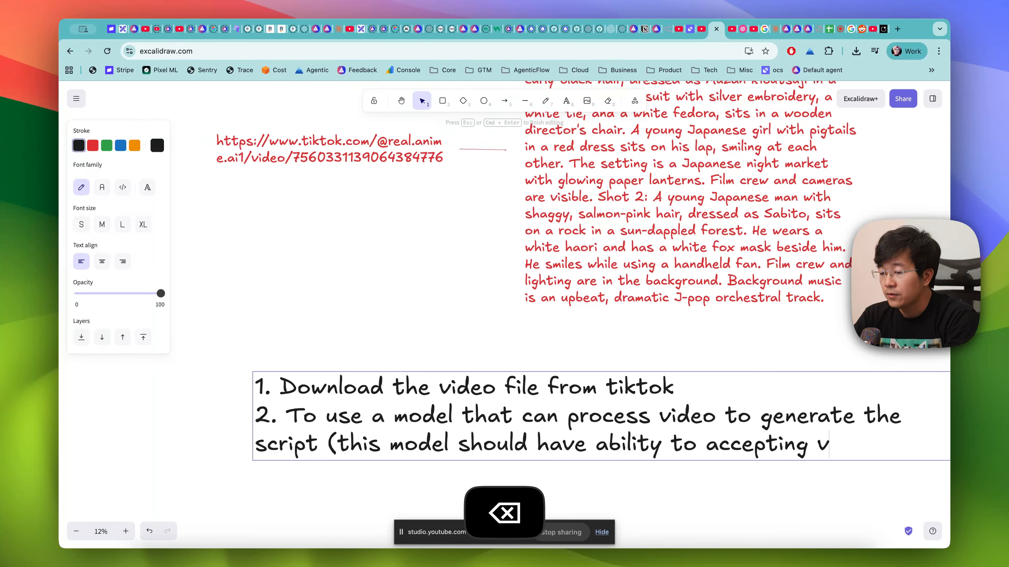
pyautogui.write('ideo as input')
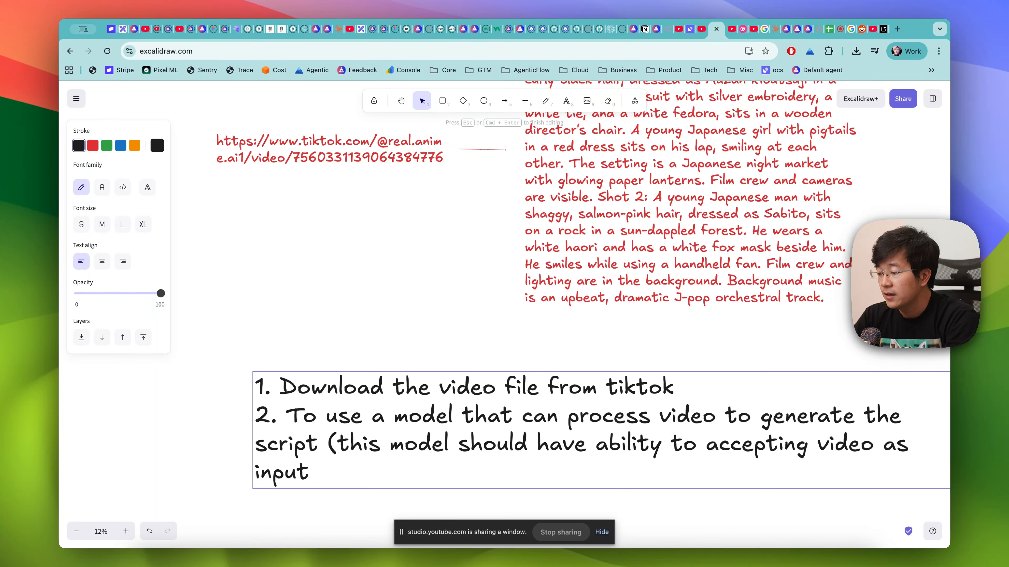
pyautogui.write(' and as')
pyautogui.press('BackSpace')
pyautogui.write('ccept prompt so that')
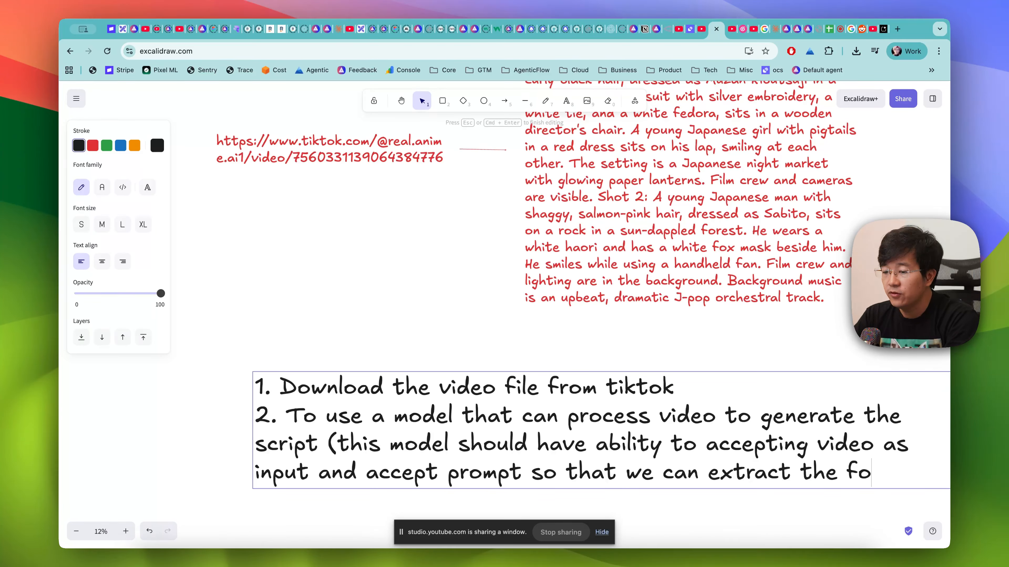
pyautogui.write('we want.')
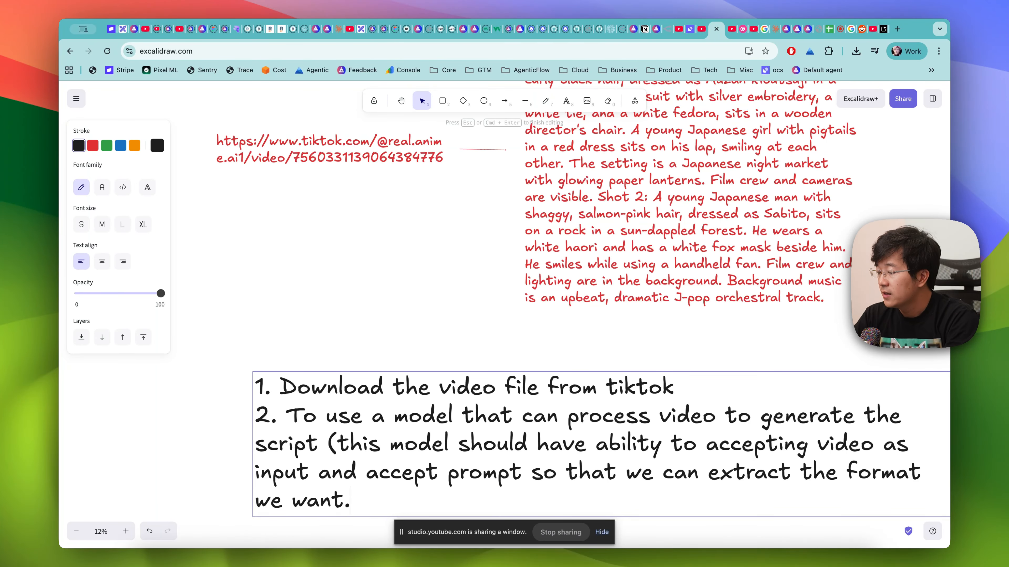
# - Add a third line reading "3. We would like to reproduce this video with a text to video models like Veo 3"
pyautogui.press('Return')
pyautogui.scroll(-2, 504, 315)
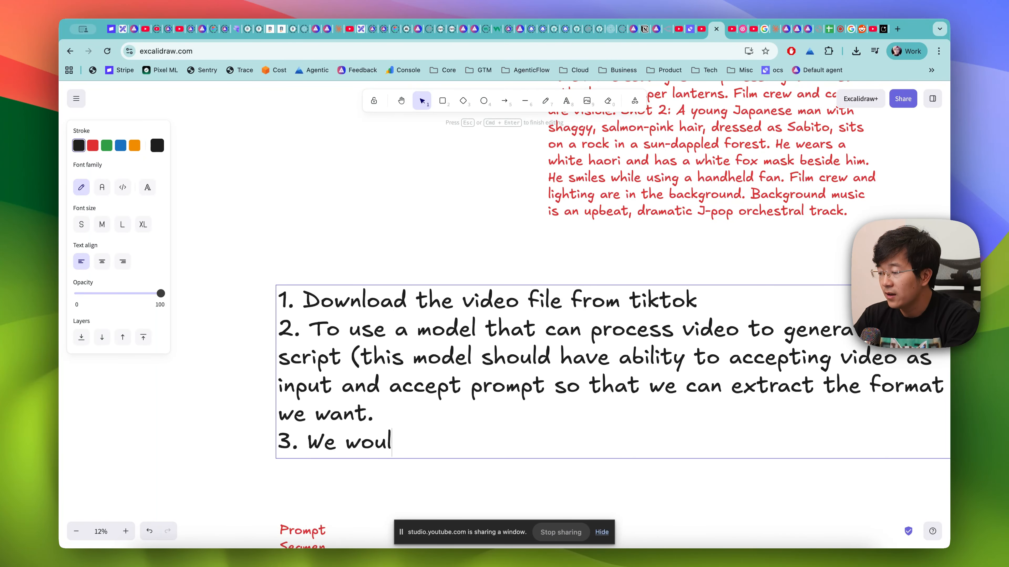
pyautogui.press('BackSpace')
pyautogui.press('BackSpace')
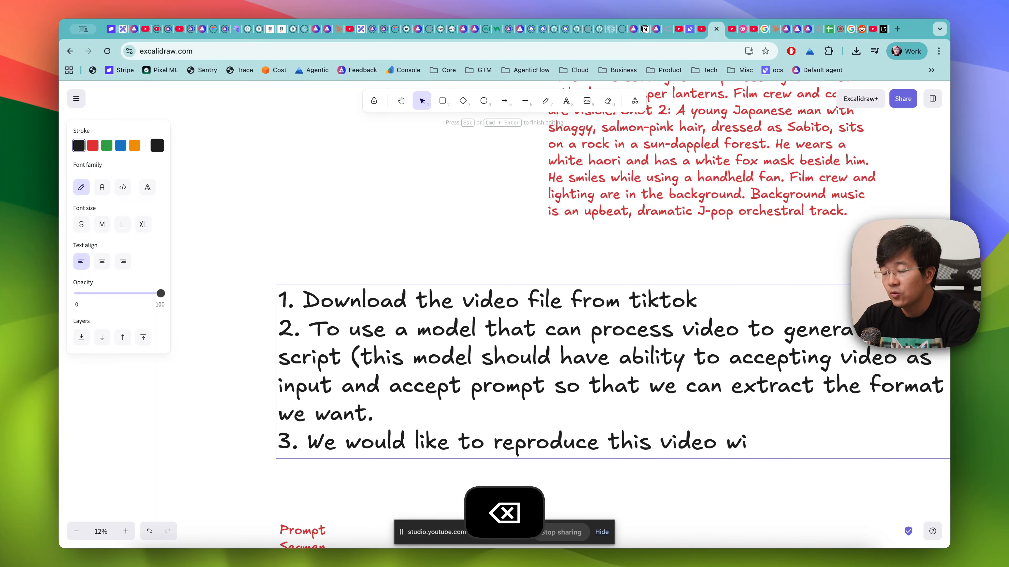
pyautogui.write('th a text t')
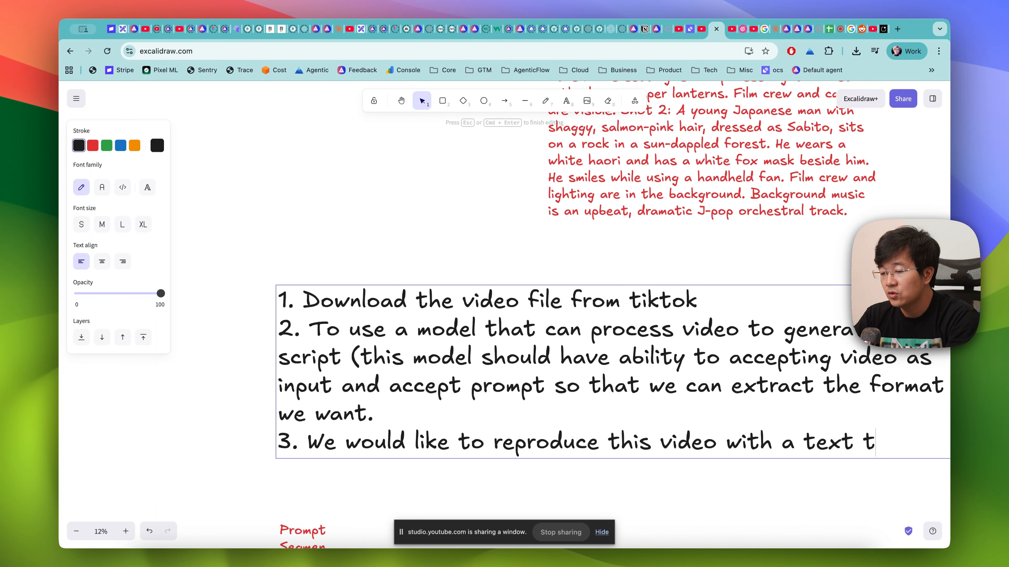
pyautogui.write('o video models like Veo 3')
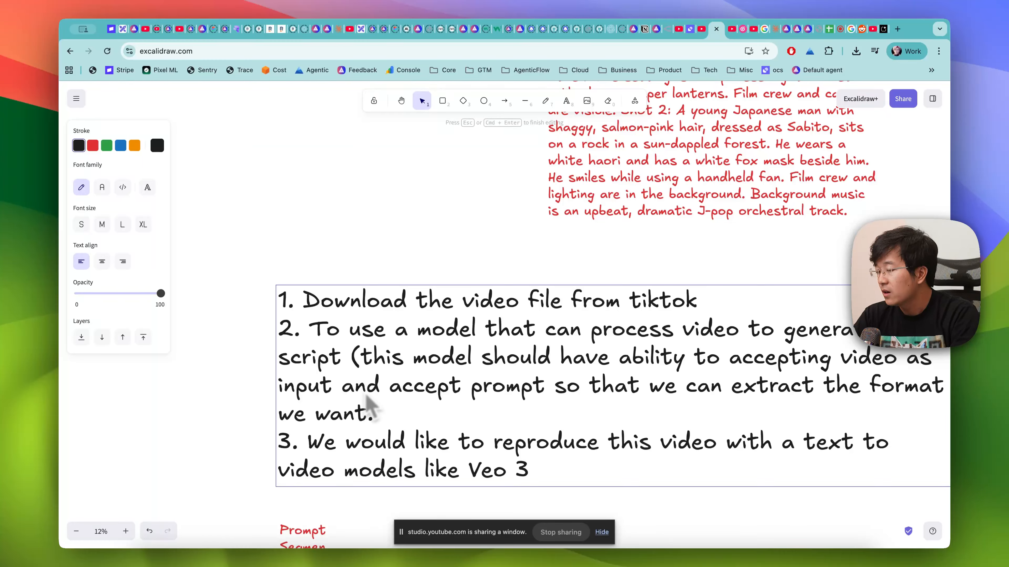
# - Copy the full TikTok video link from its red text element on the whiteboard
pyautogui.click(393, 207)
pyautogui.scroll(10, 397, 201)
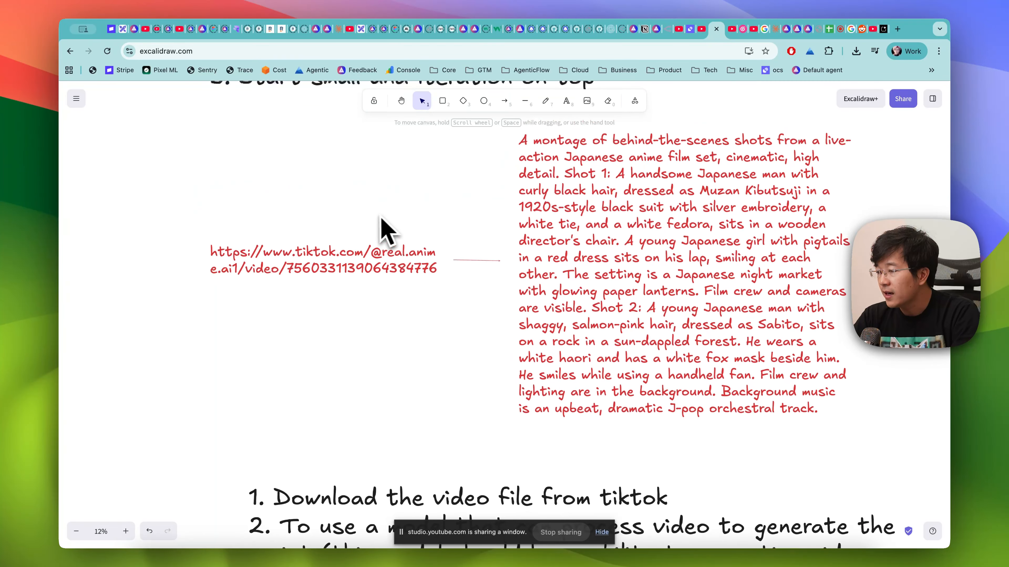
pyautogui.click(329, 262)
pyautogui.doubleClick(333, 275)
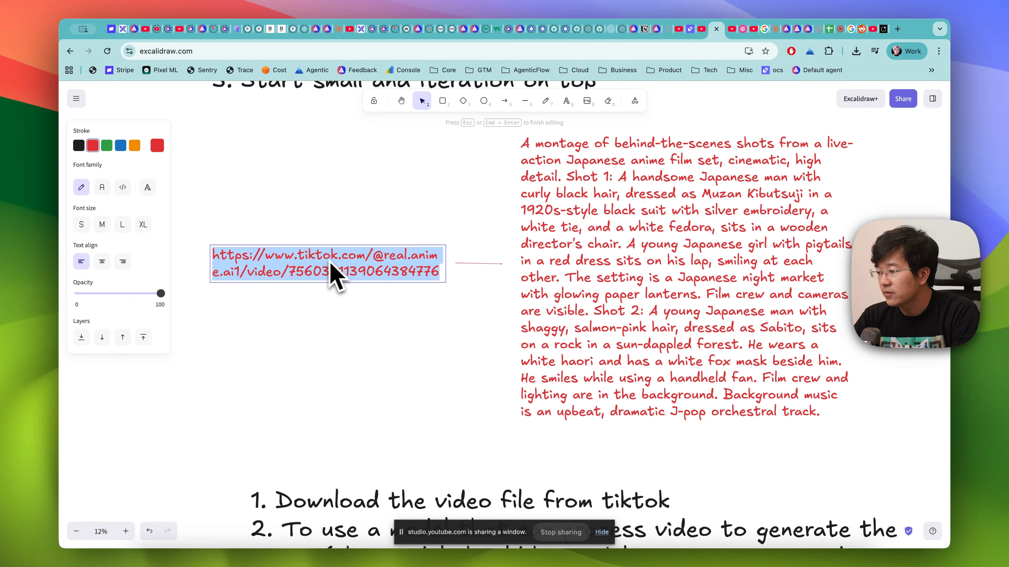
pyautogui.press('super+c')
pyautogui.scroll(-5, 383, 437)
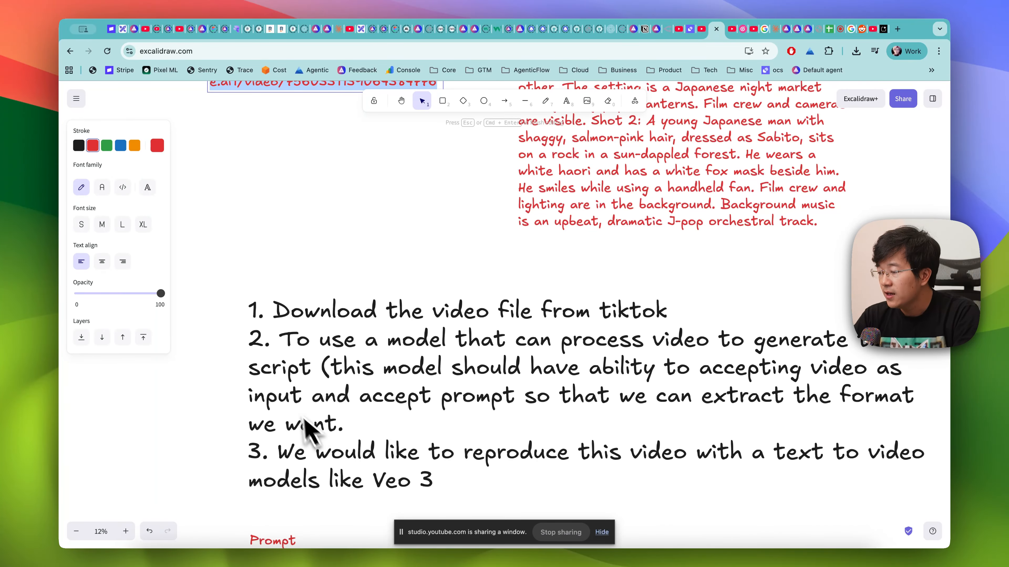
pyautogui.scroll(-1, 306, 462)
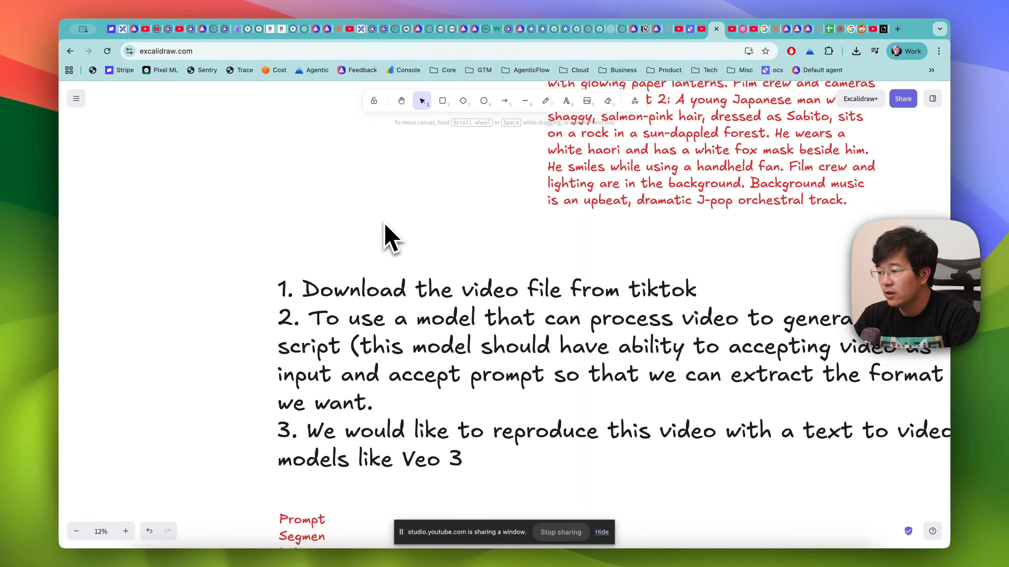
pyautogui.scroll(5, 388, 232)
pyautogui.scroll(3, 369, 258)
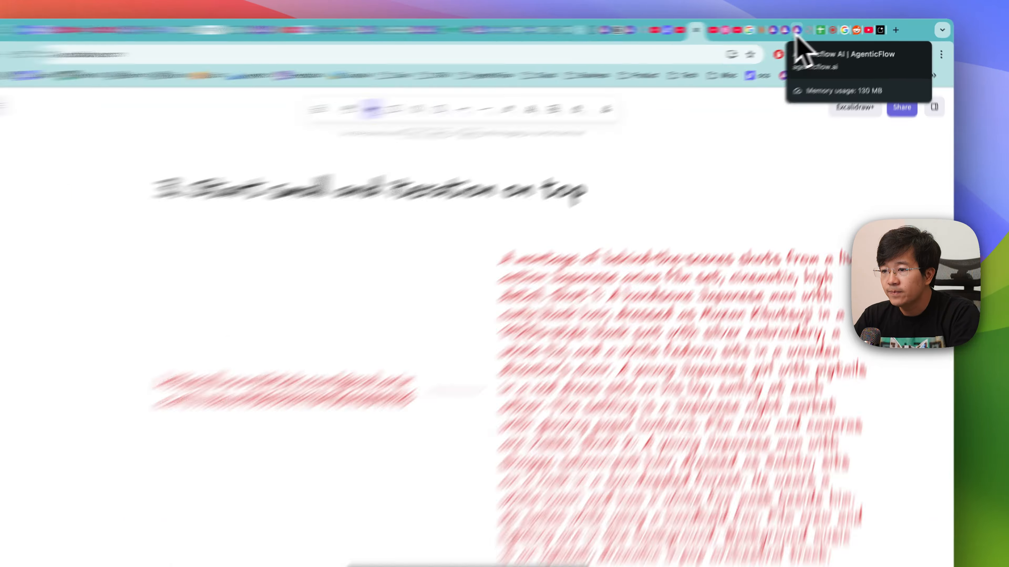
# - Switch to AgenticFlow and create a new agent app named "Video Reproducing Agent"
pyautogui.click(806, 30)
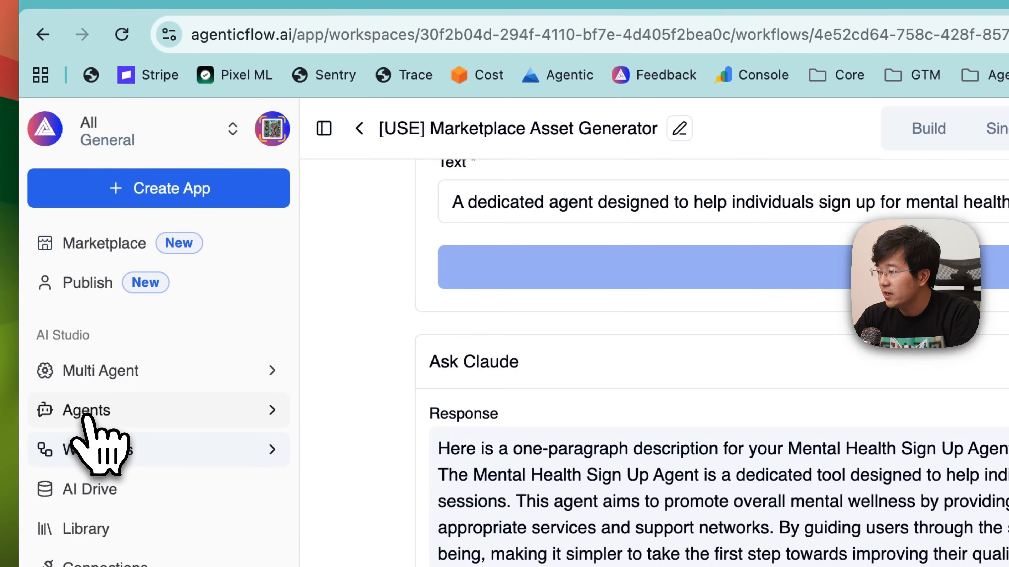
pyautogui.click(86, 415)
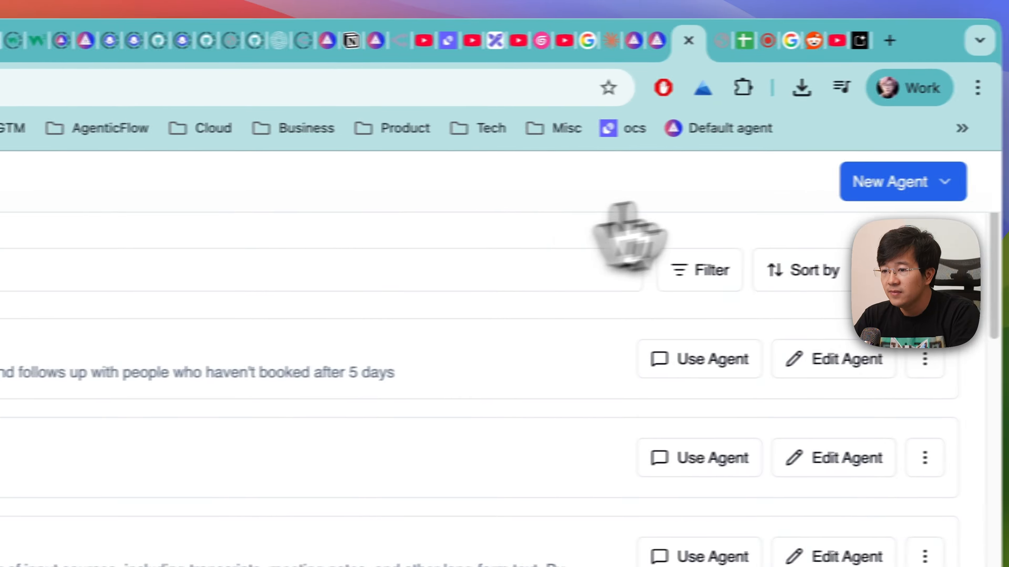
pyautogui.click(858, 184)
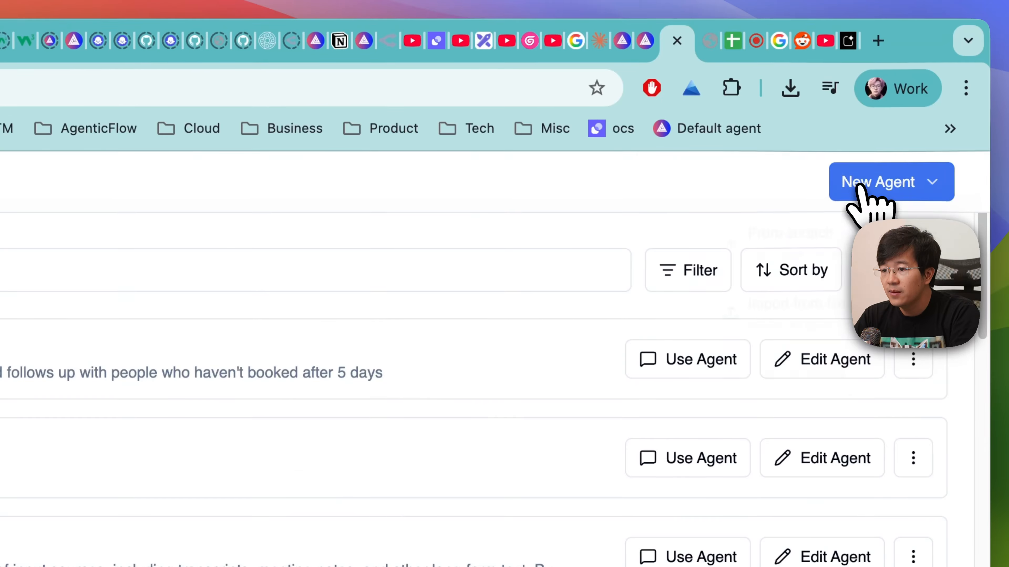
pyautogui.click(818, 238)
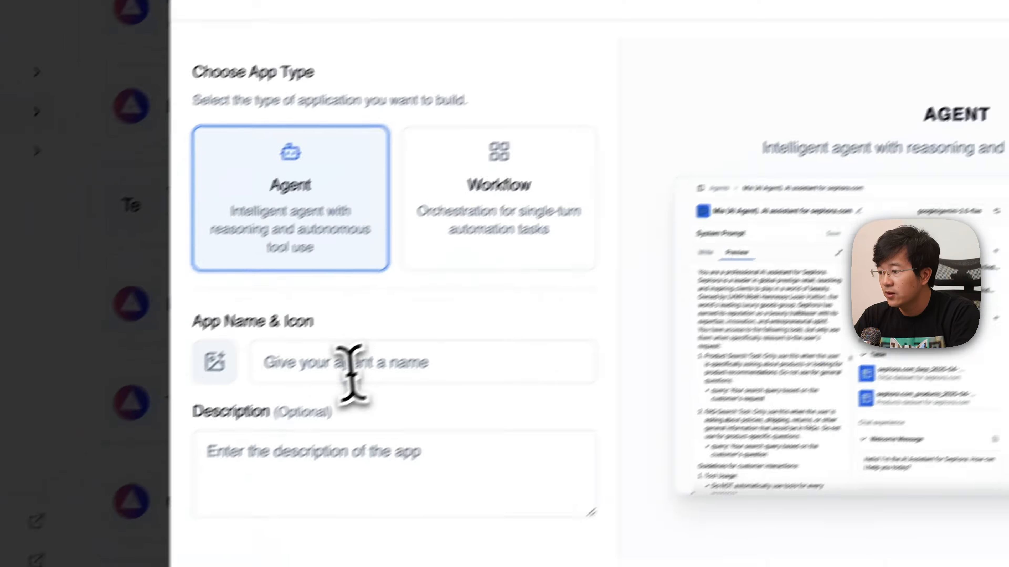
pyautogui.click(350, 372)
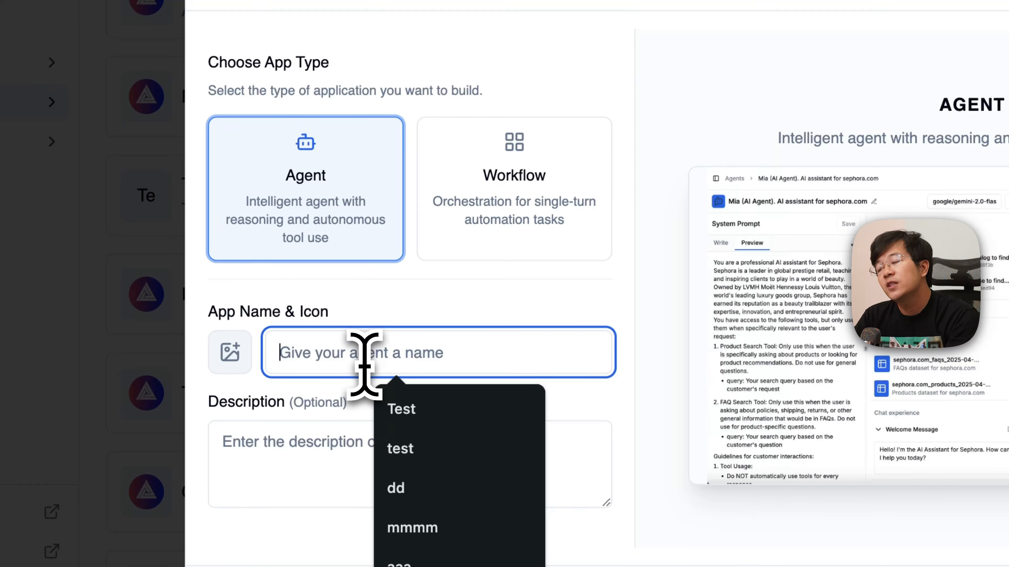
pyautogui.write('Video Reprod')
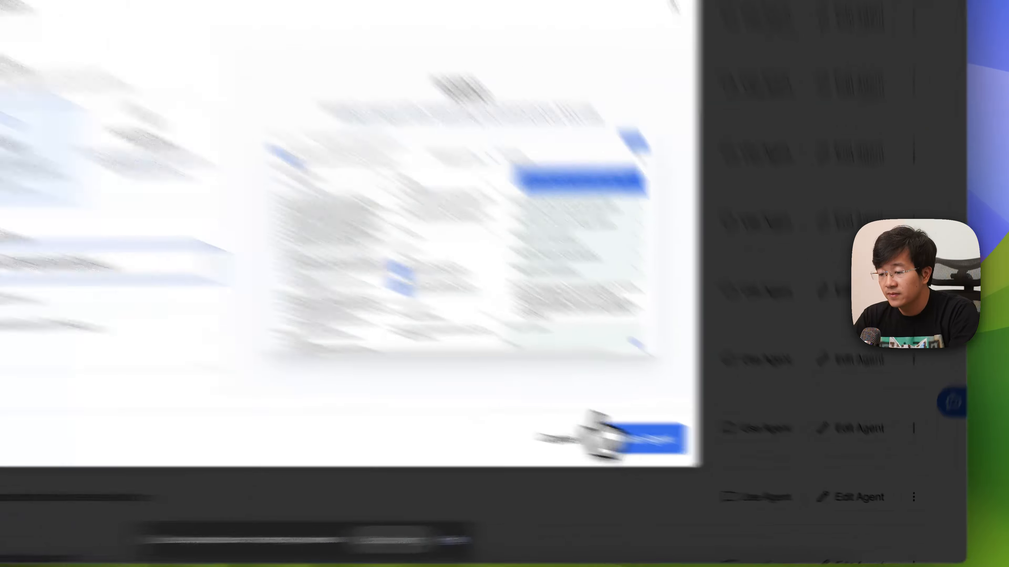
pyautogui.click(730, 464)
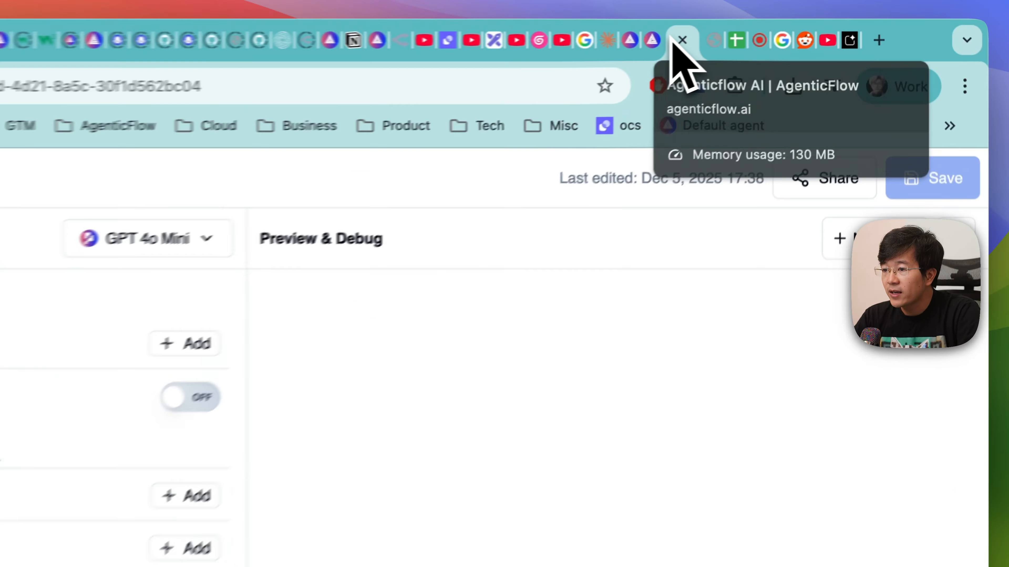
# - Move the new agent's browser tab next to the Excalidraw tab and recheck the whiteboard's montage prompt
pyautogui.moveTo(800, 30); pyautogui.dragTo(726, 33)
pyautogui.click(485, 44)
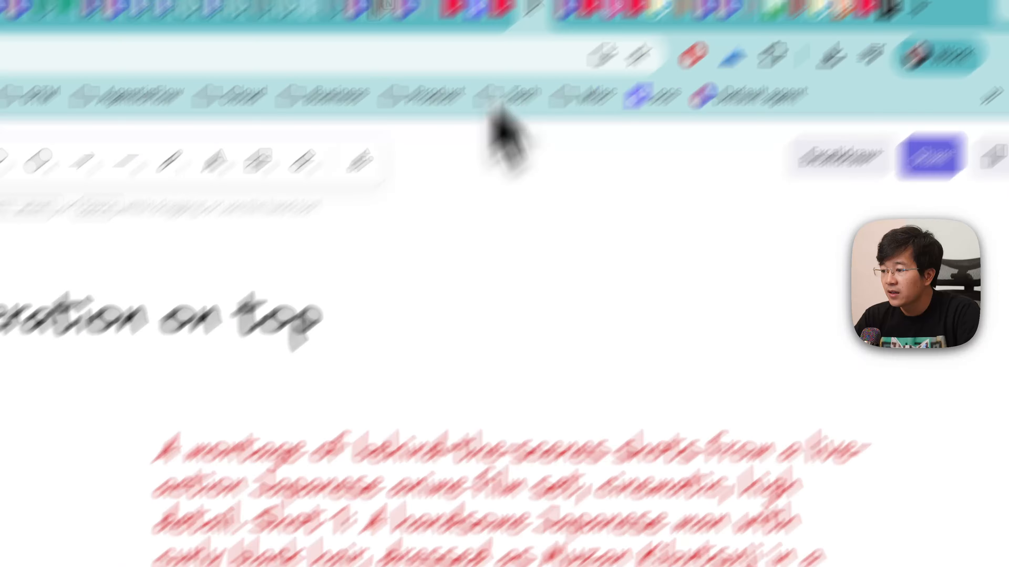
pyautogui.scroll(-4, 455, 294)
pyautogui.scroll(1, 440, 274)
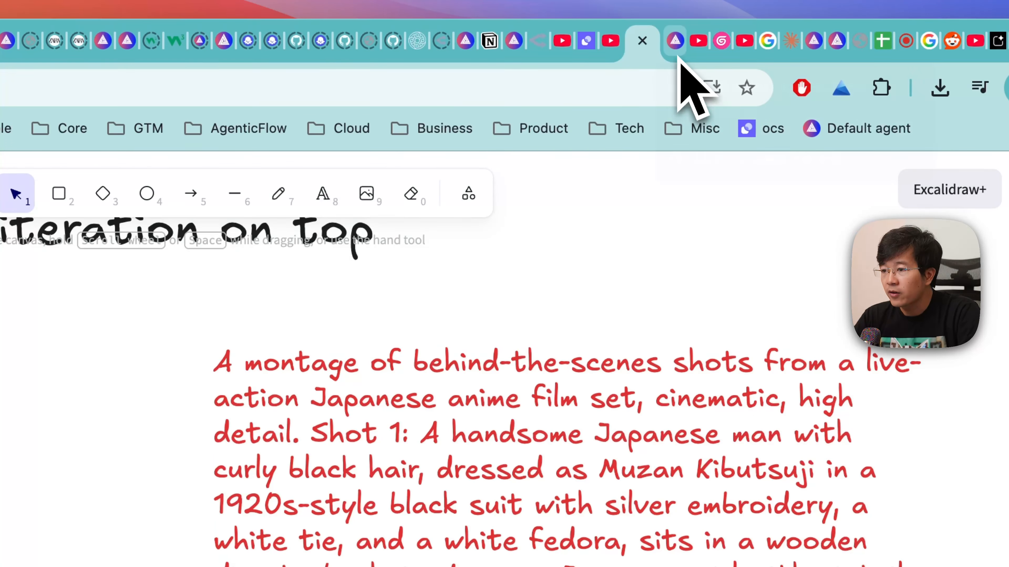
# - Return to the AgenticFlow agent, set its model to GLM-4.5 Air and save it
pyautogui.click(678, 57)
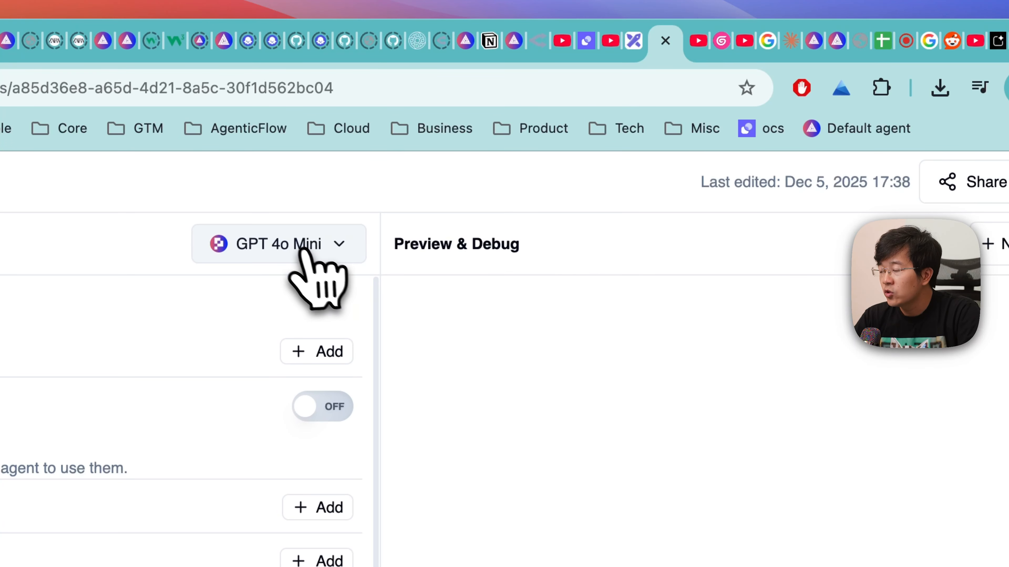
pyautogui.click(296, 244)
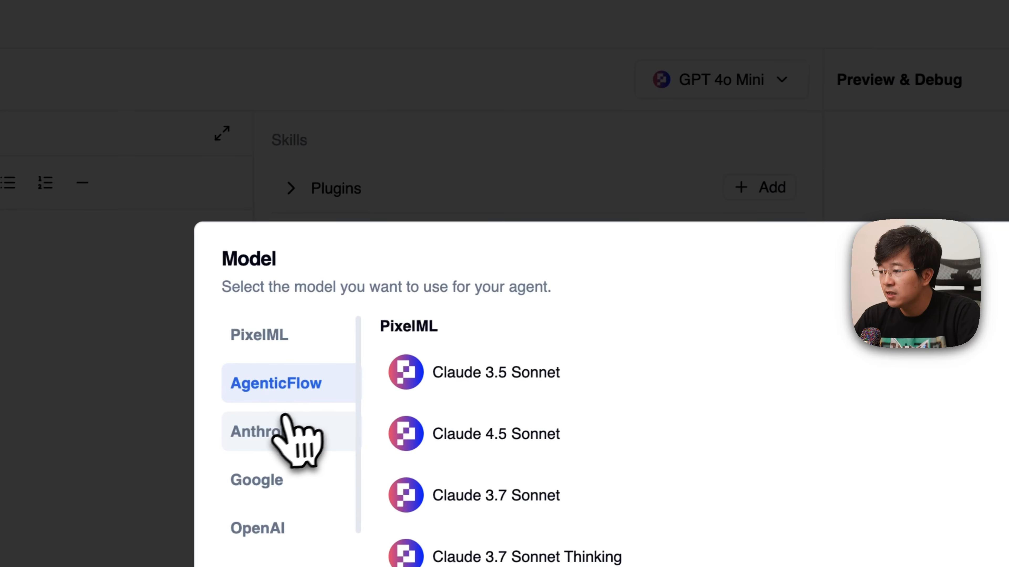
pyautogui.click(287, 423)
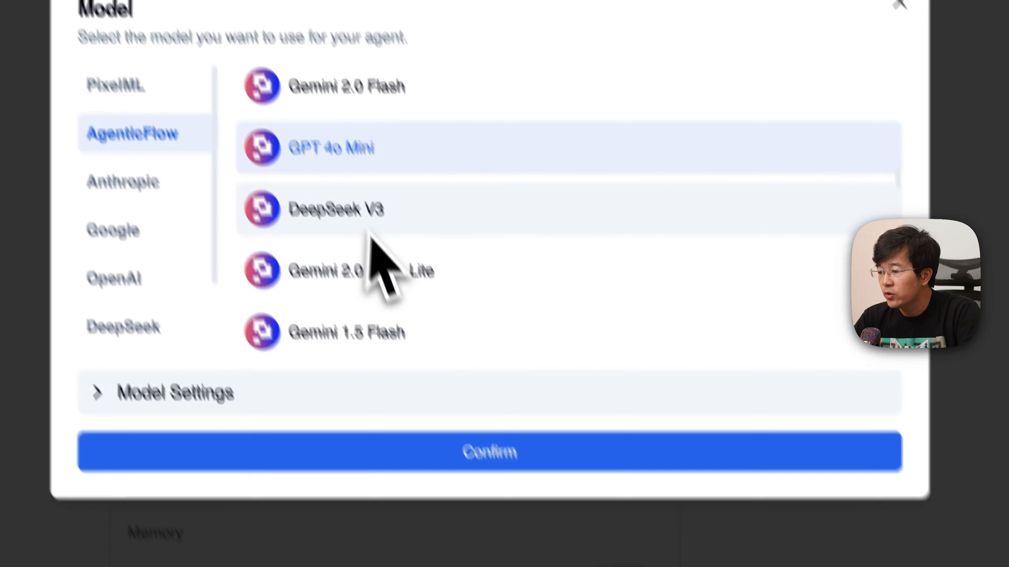
pyautogui.scroll(-10, 517, 533)
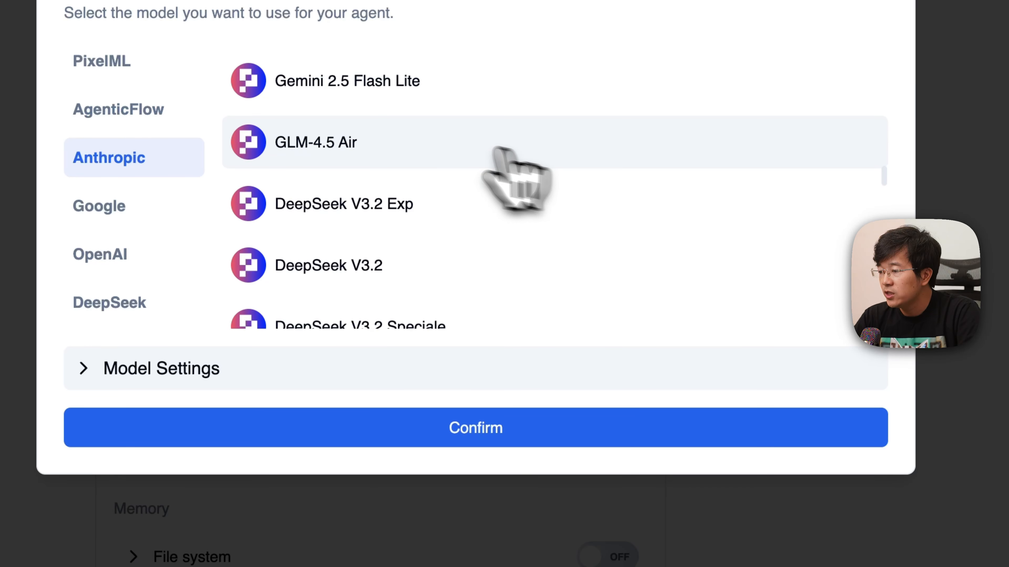
pyautogui.click(332, 143)
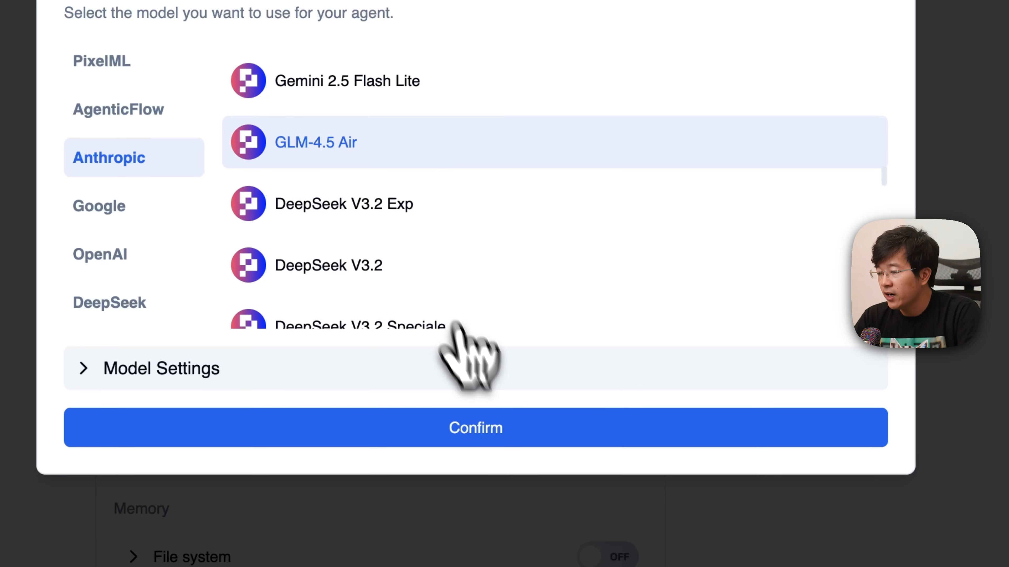
pyautogui.click(473, 429)
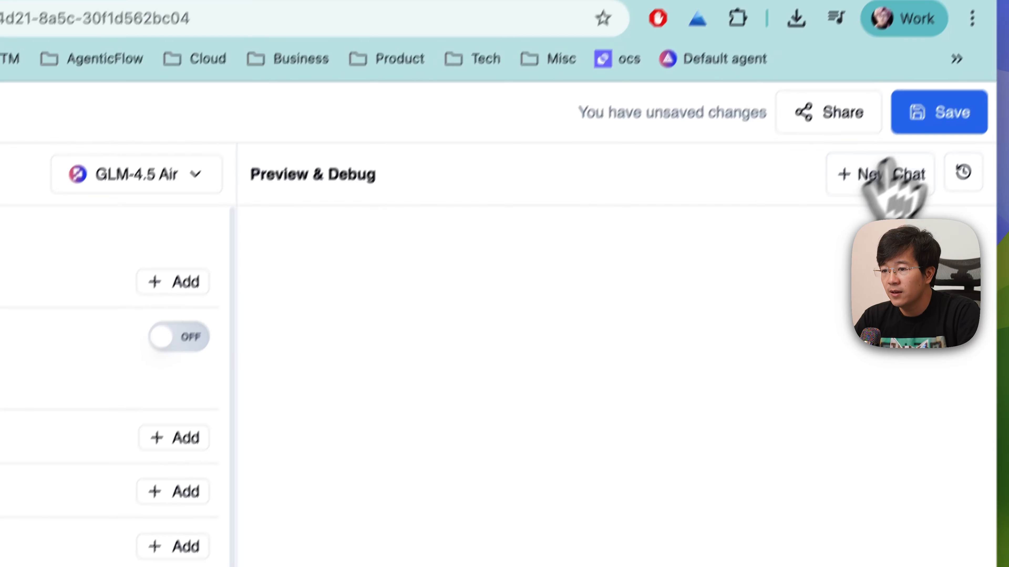
pyautogui.click(939, 117)
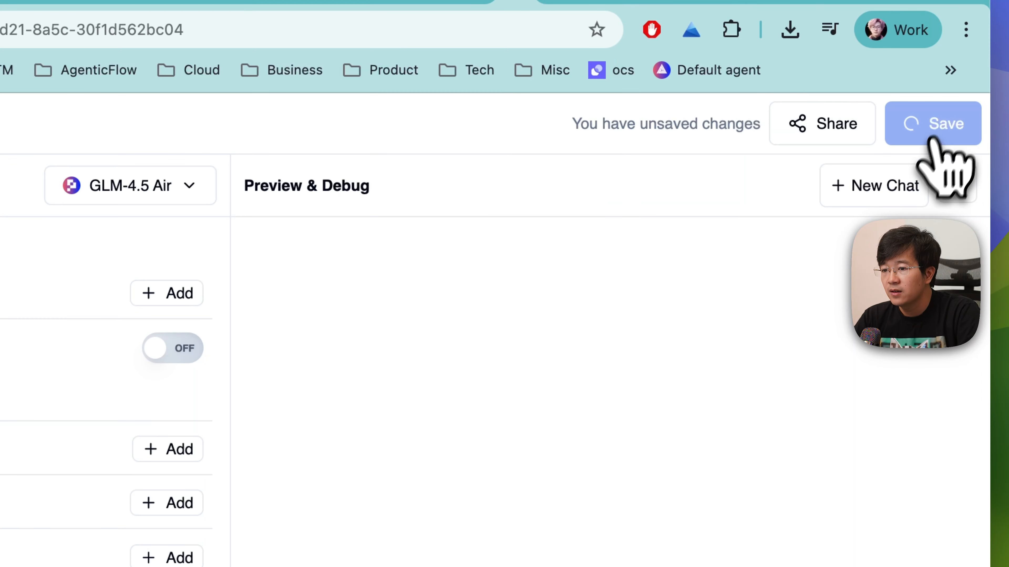
# - Draft in a new chat "Hey I need you to use code executino tool to download this video and upload to our AI Drive." plus the TikTok link
pyautogui.click(880, 175)
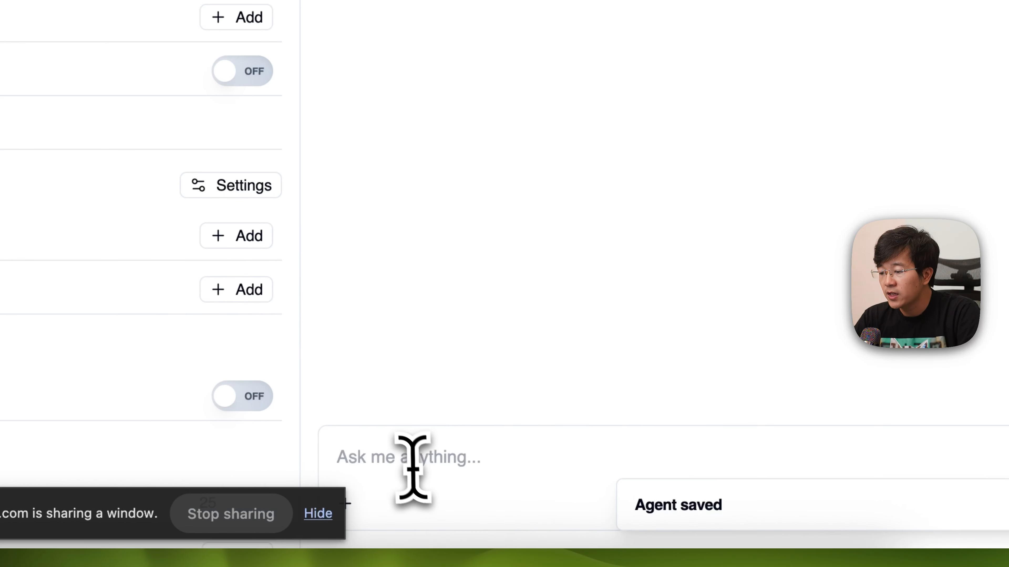
pyautogui.click(405, 493)
pyautogui.write('Hey I nee')
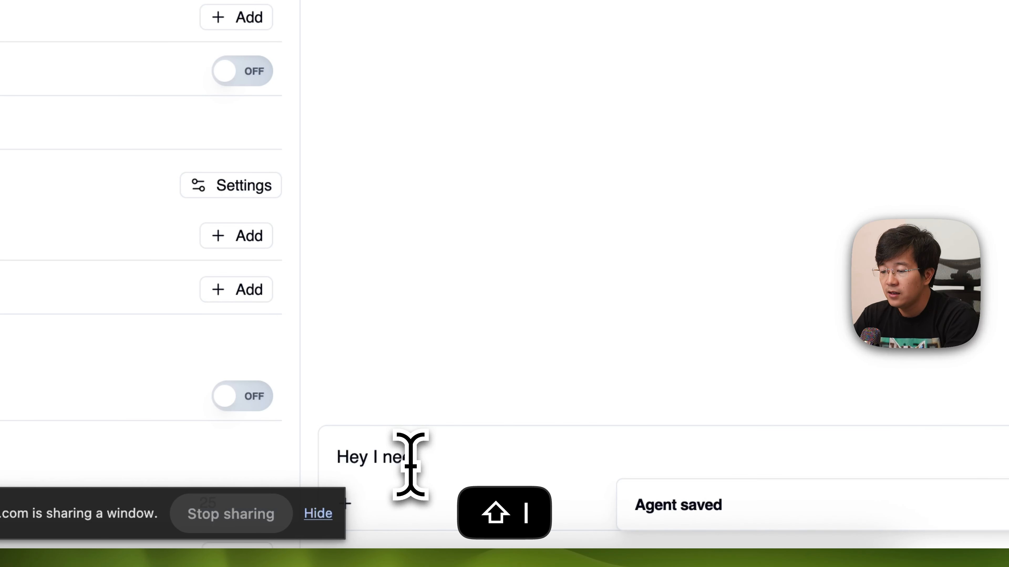
pyautogui.write('d you to down')
pyautogui.press('BackSpace')
pyautogui.press('BackSpace')
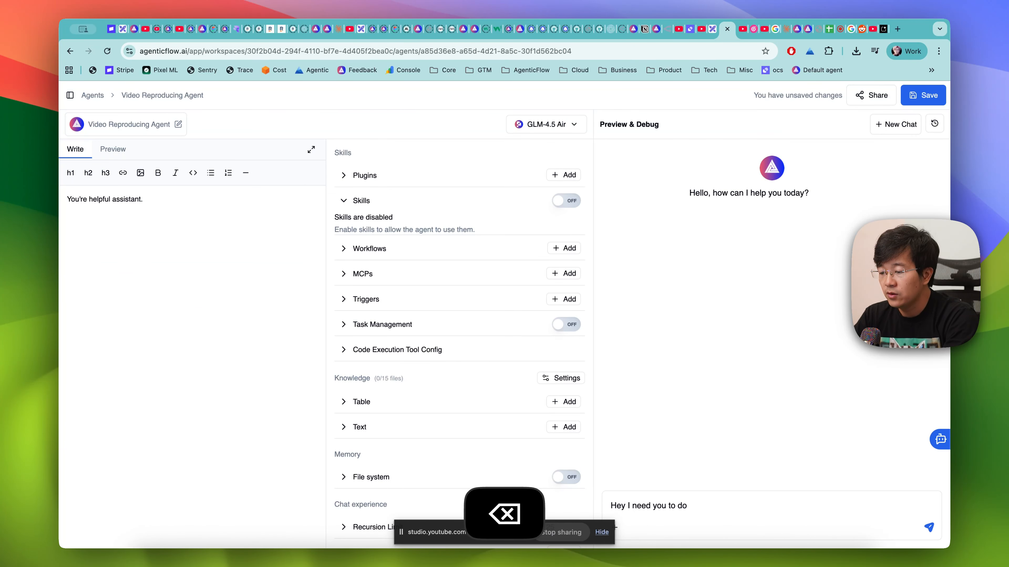
pyautogui.write('use code executino tool to downl')
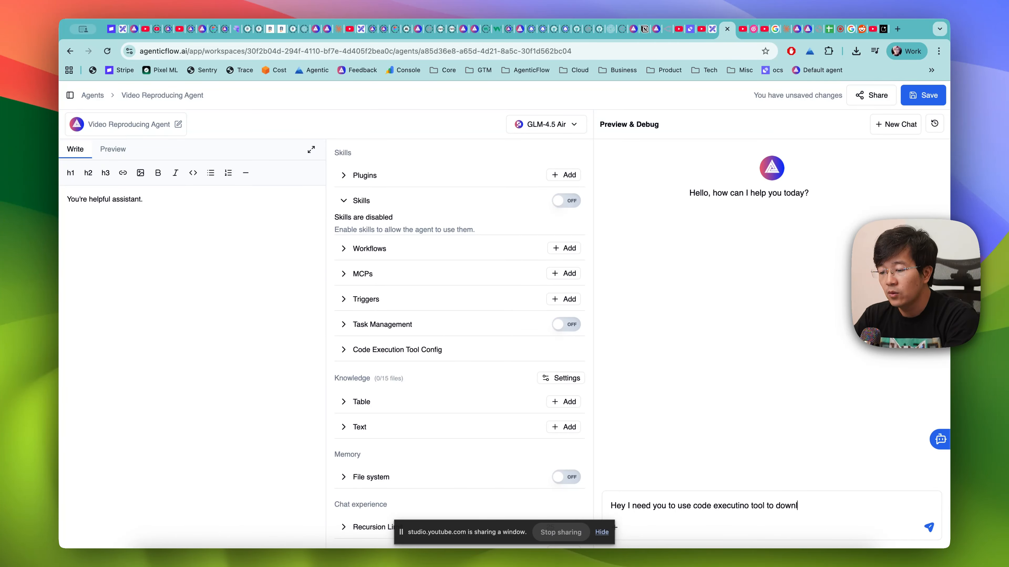
pyautogui.write('oad this f')
pyautogui.press('BackSpace')
pyautogui.write('video and upload to our AI Drive.')
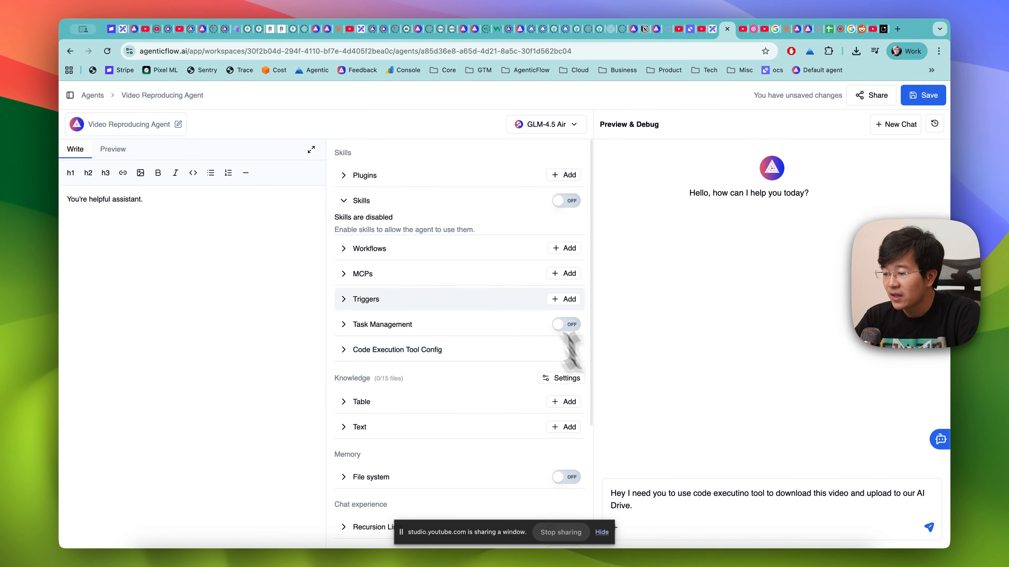
pyautogui.hotkey('ctrl', 'v')
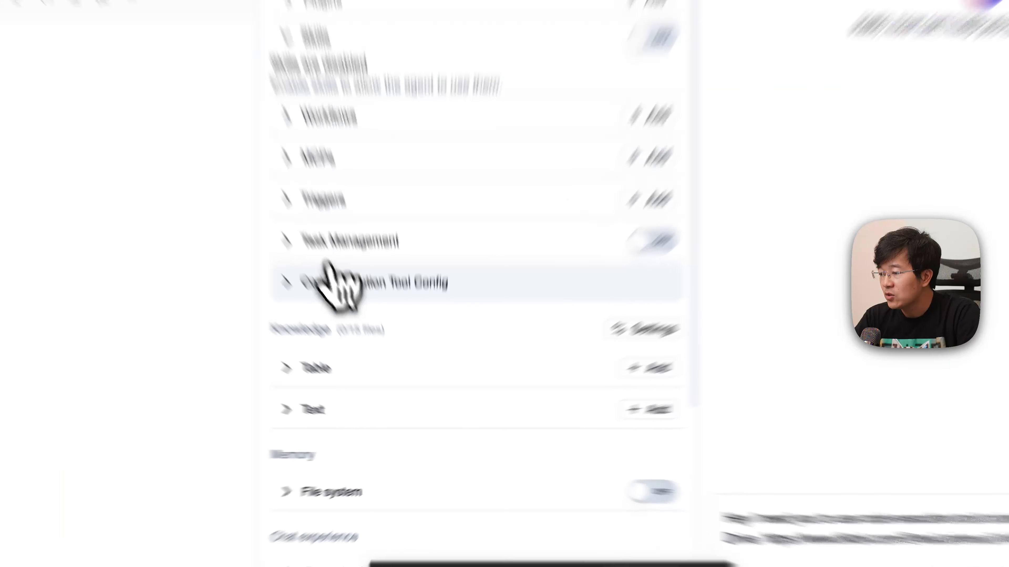
# - Enable code execution, its file operations and the memory file system for the agent, and save the agent
pyautogui.click(367, 351)
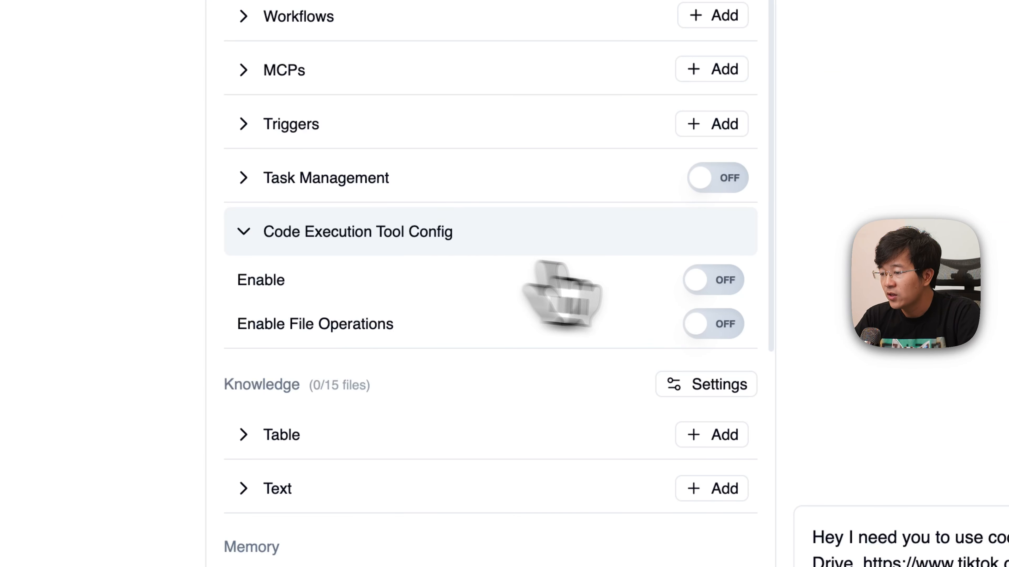
pyautogui.click(717, 283)
pyautogui.click(712, 325)
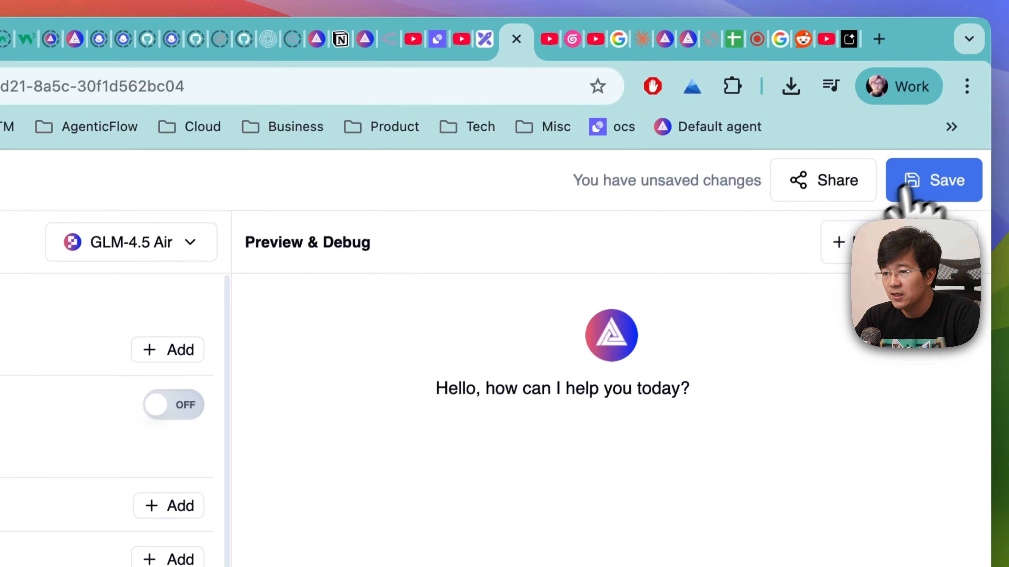
pyautogui.click(921, 176)
pyautogui.scroll(-5, 342, 406)
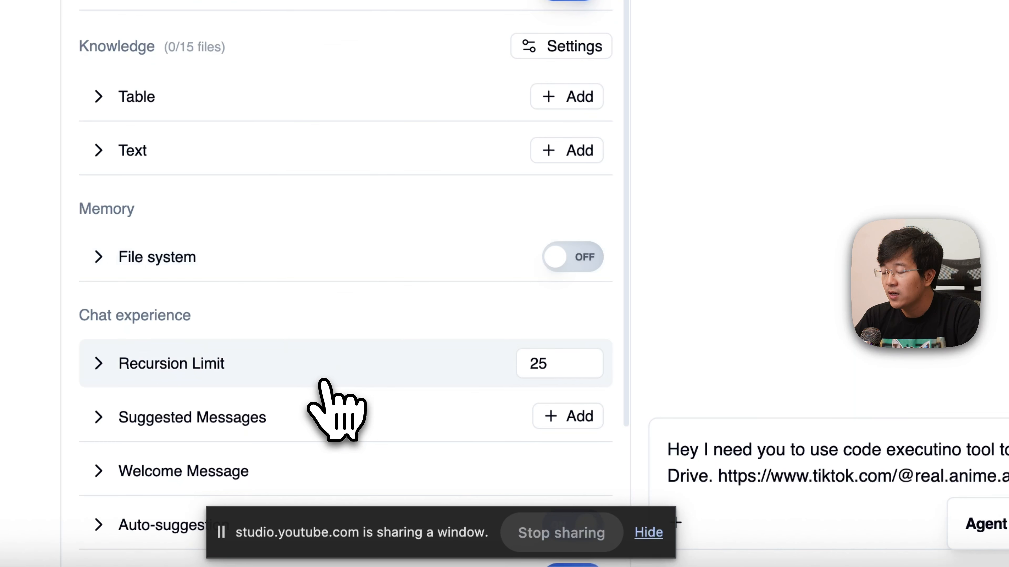
pyautogui.click(568, 258)
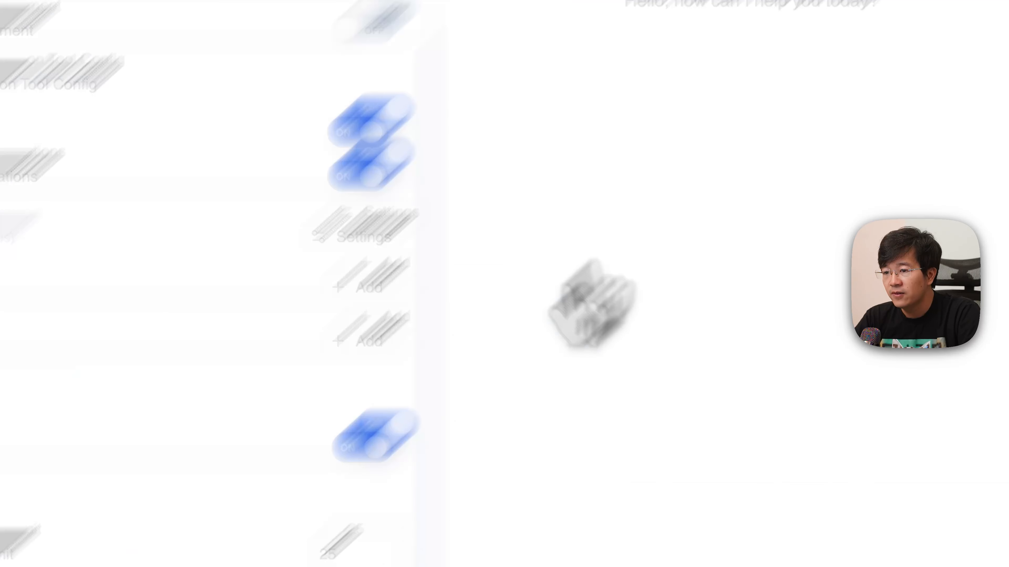
pyautogui.click(946, 135)
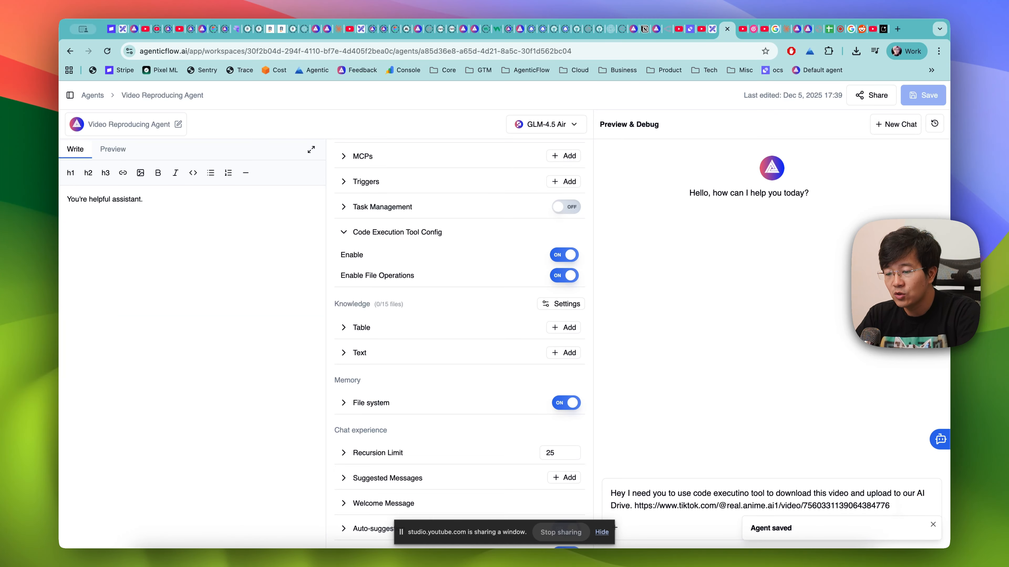
# - Send the drafted download request to the agent and check its code execution calls
pyautogui.press('Return')
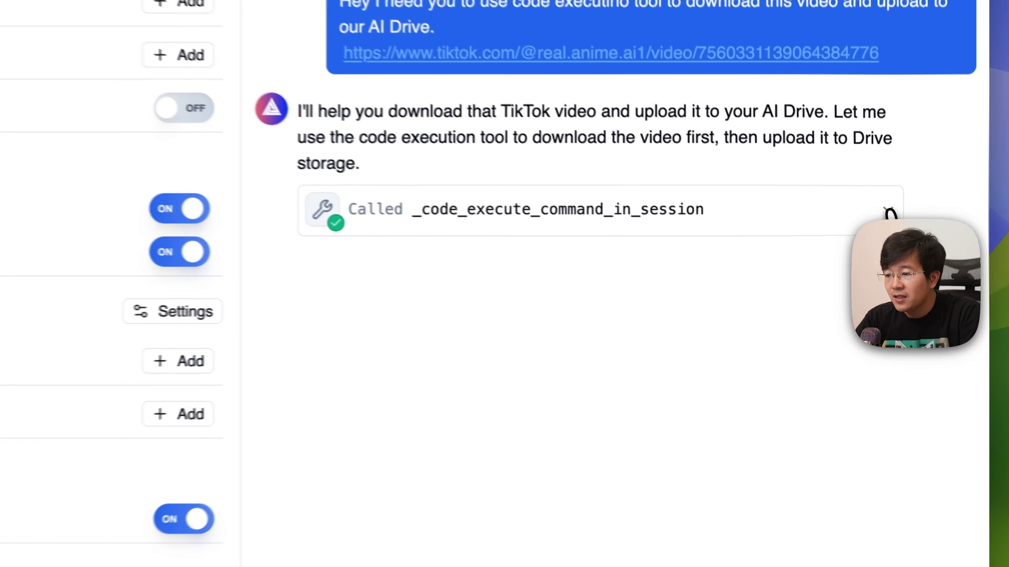
pyautogui.click(902, 255)
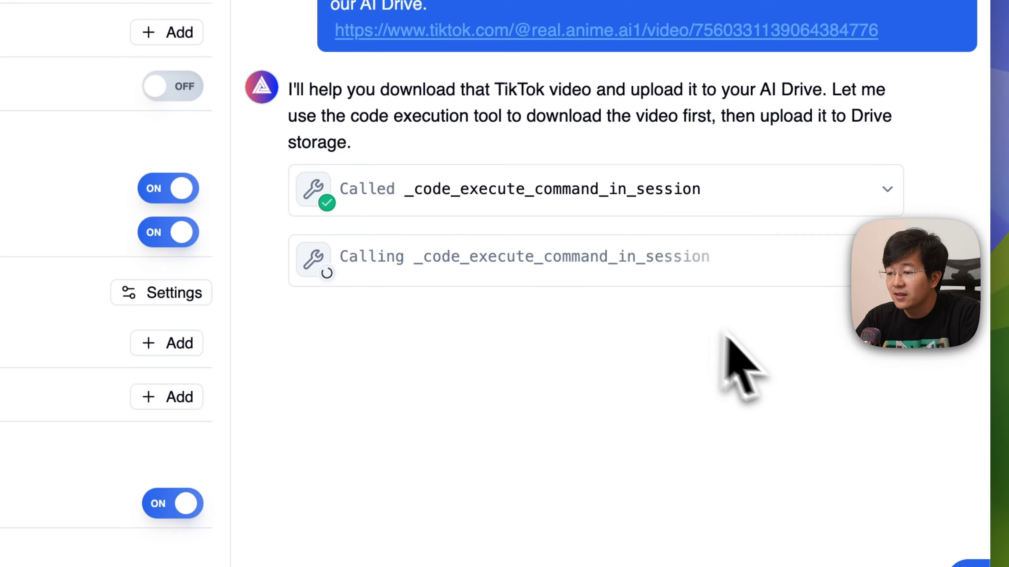
pyautogui.click(885, 191)
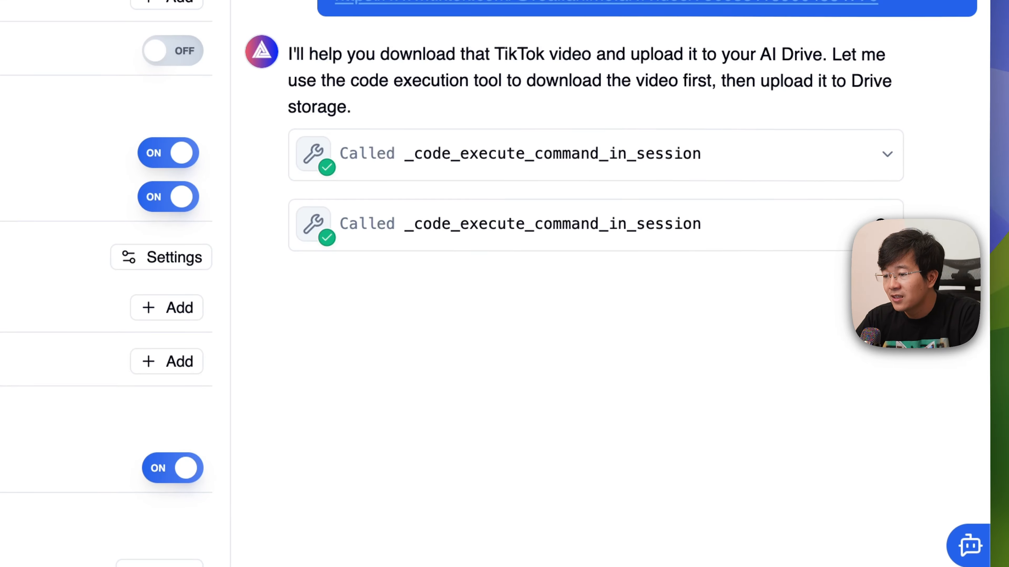
# - Check the agent's code execution calls and search the AI Drive files for "video"
pyautogui.click(703, 238)
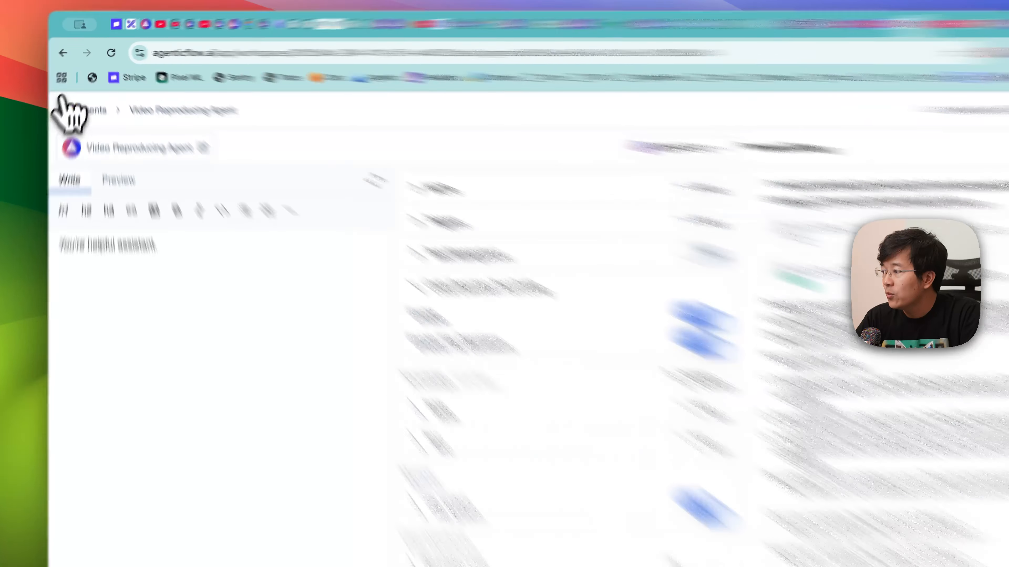
pyautogui.click(70, 95)
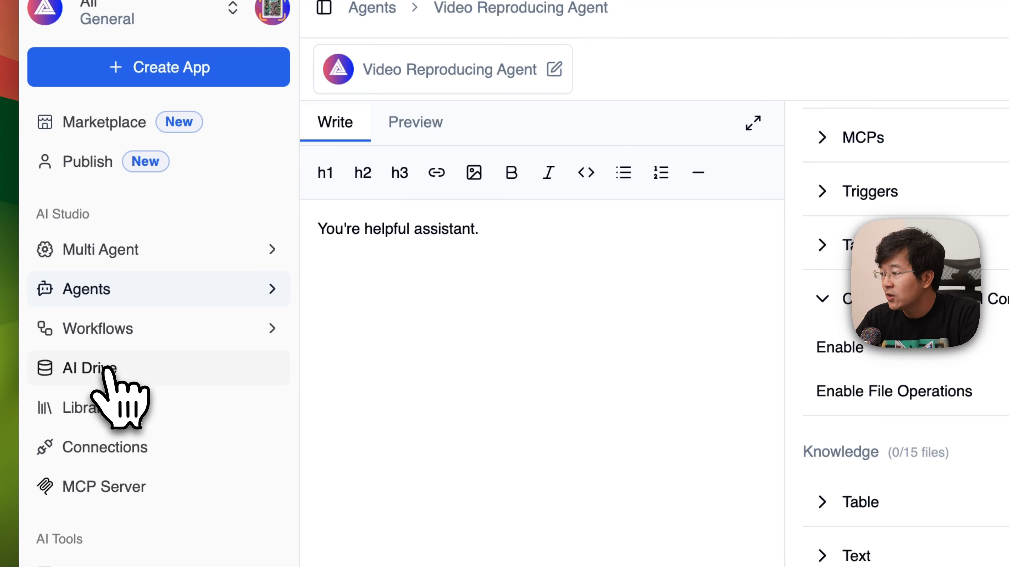
pyautogui.click(106, 370)
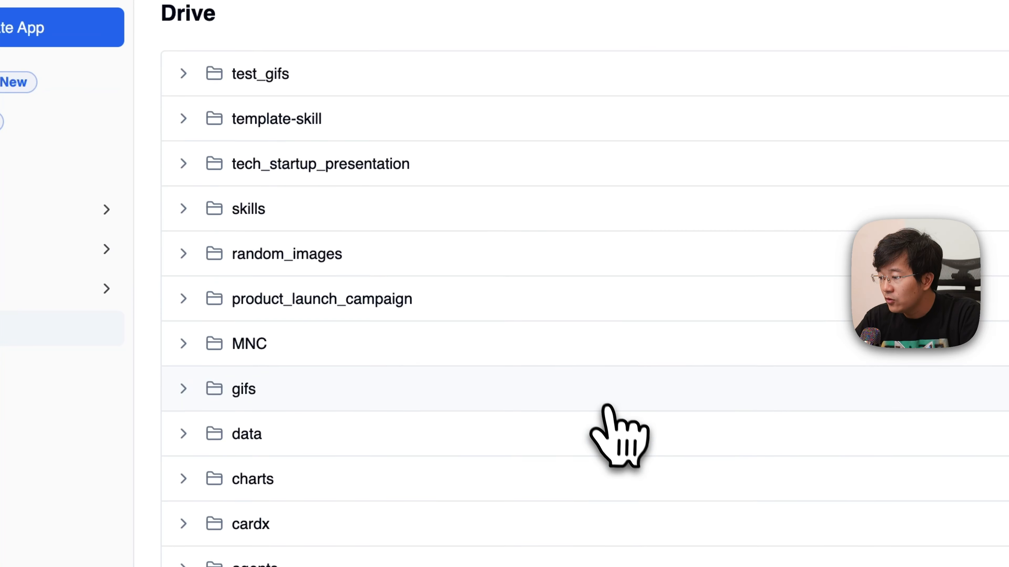
pyautogui.scroll(-5, 602, 403)
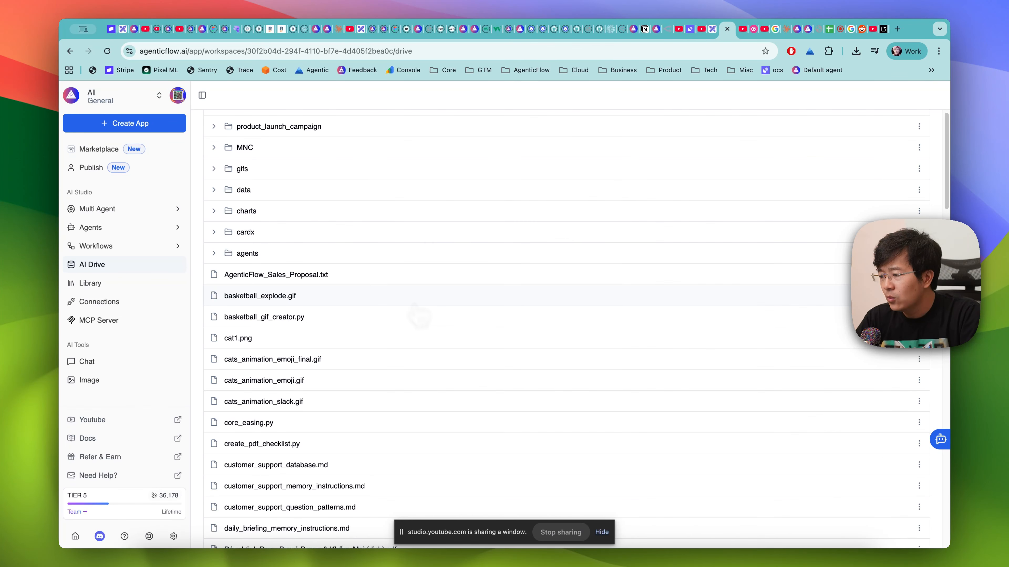
pyautogui.press('super+f')
pyautogui.write('video')
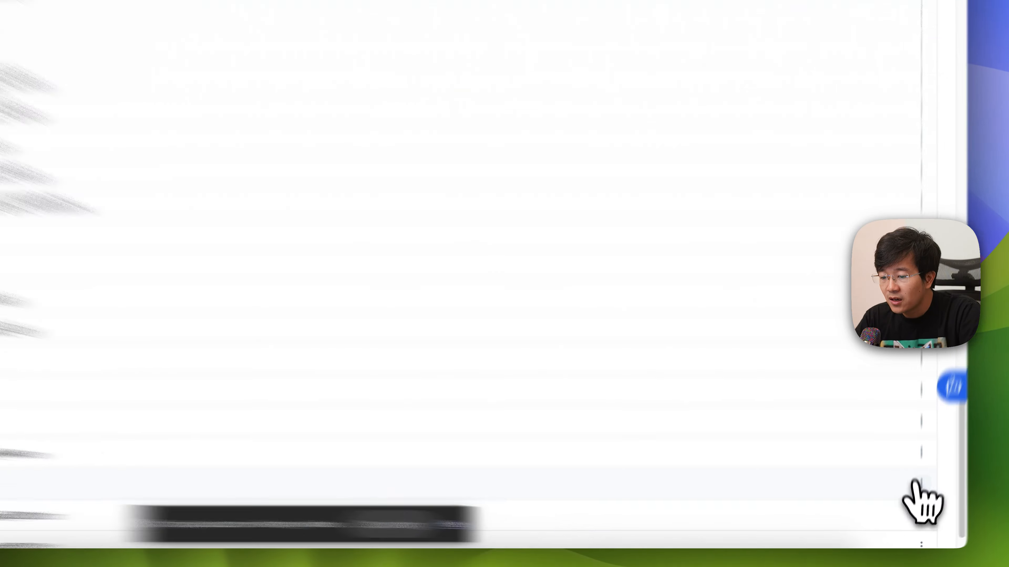
# - Download tiktok_video.mp4 from AI Drive and play the downloaded file in the browser
pyautogui.click(919, 505)
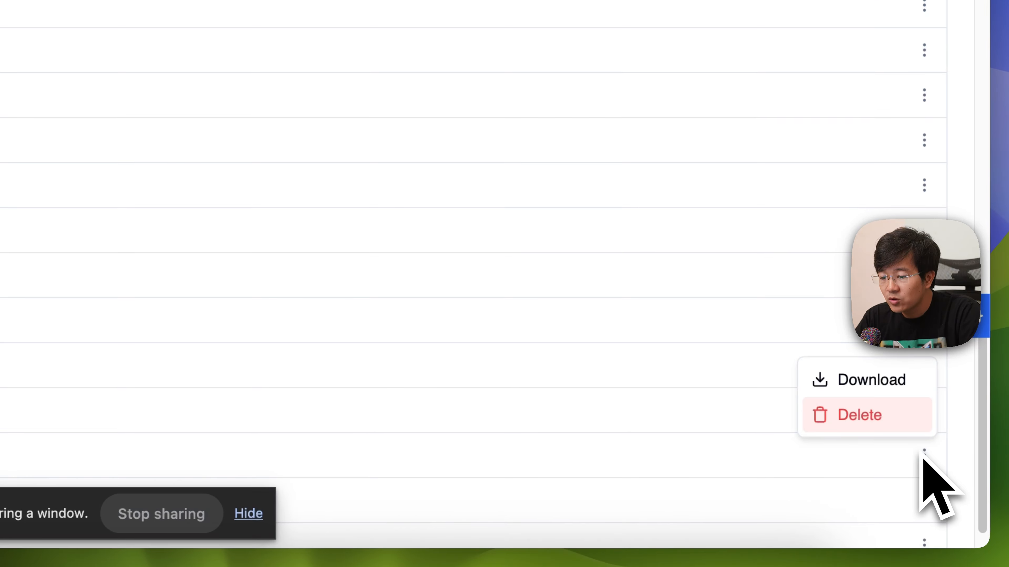
pyautogui.click(887, 401)
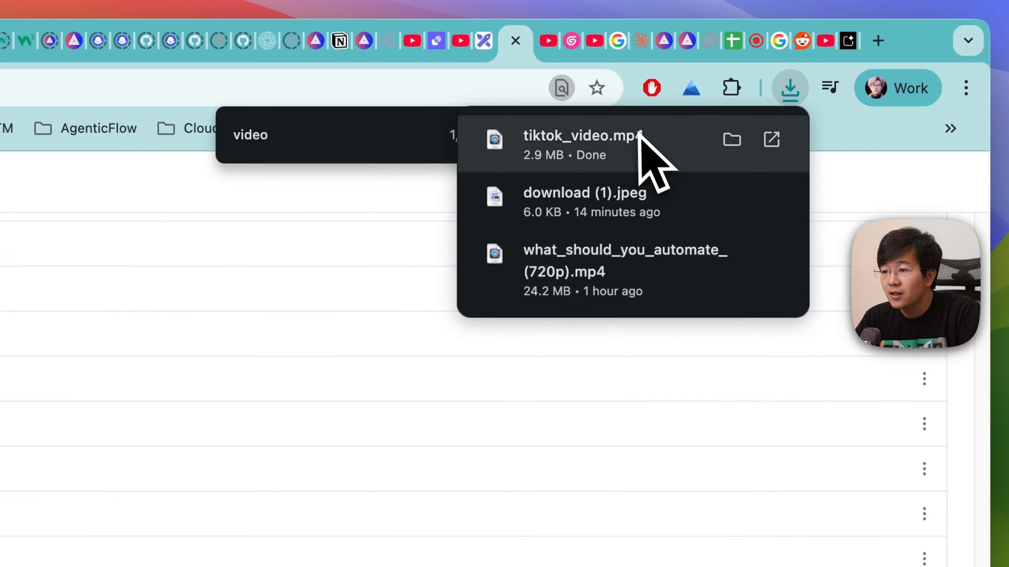
pyautogui.moveTo(637, 131); pyautogui.dragTo(546, 52)
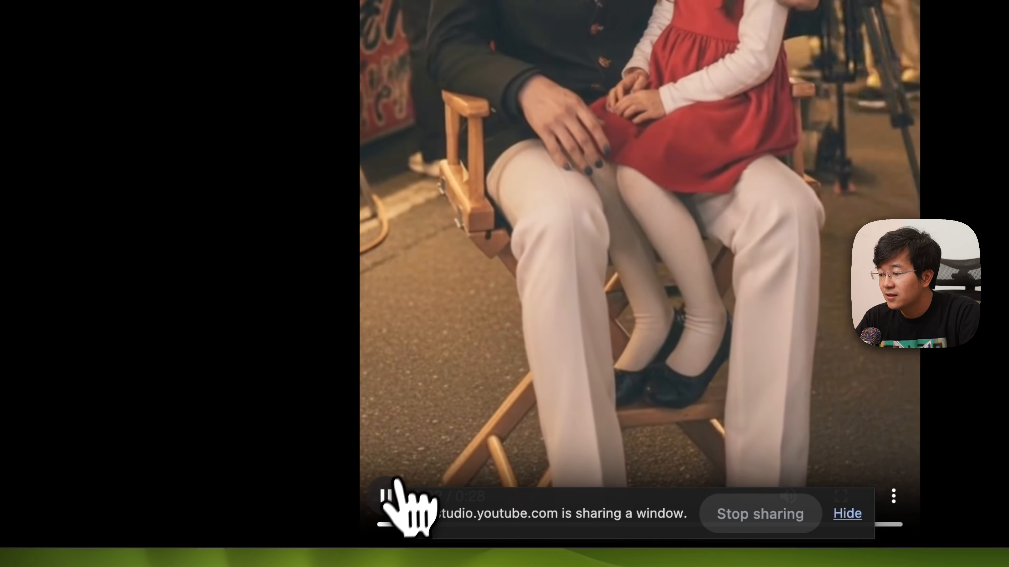
pyautogui.click(389, 495)
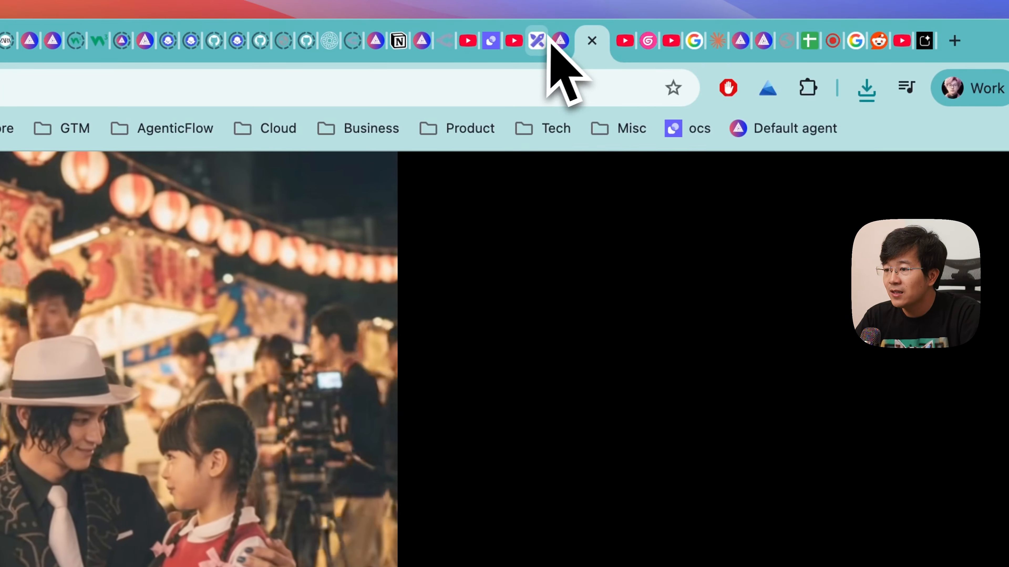
# - On the Excalidraw whiteboard, place a green rectangle labelled "Done" beside item 1, "Download the video file from tiktok"
pyautogui.click(544, 39)
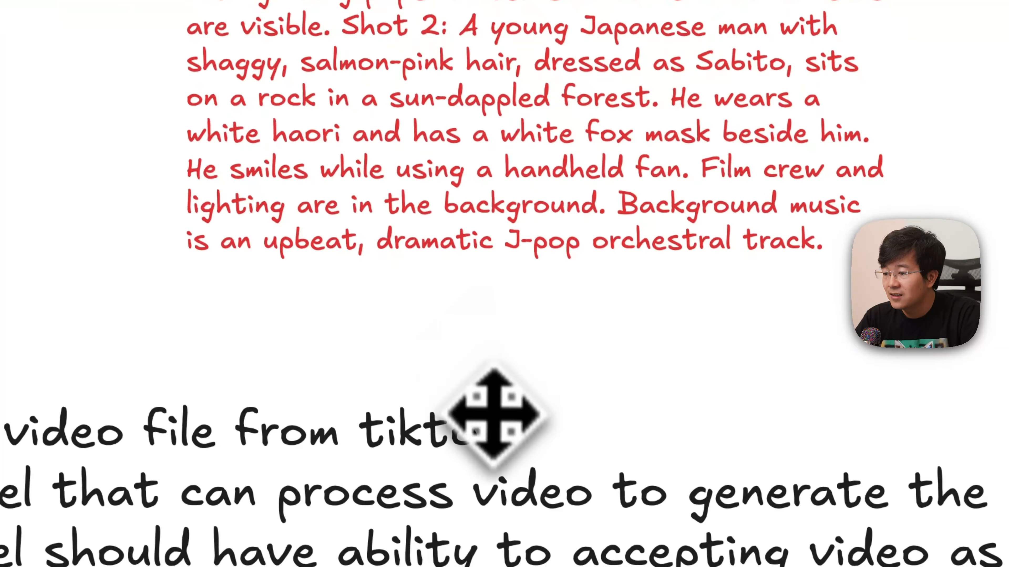
pyautogui.doubleClick(494, 425)
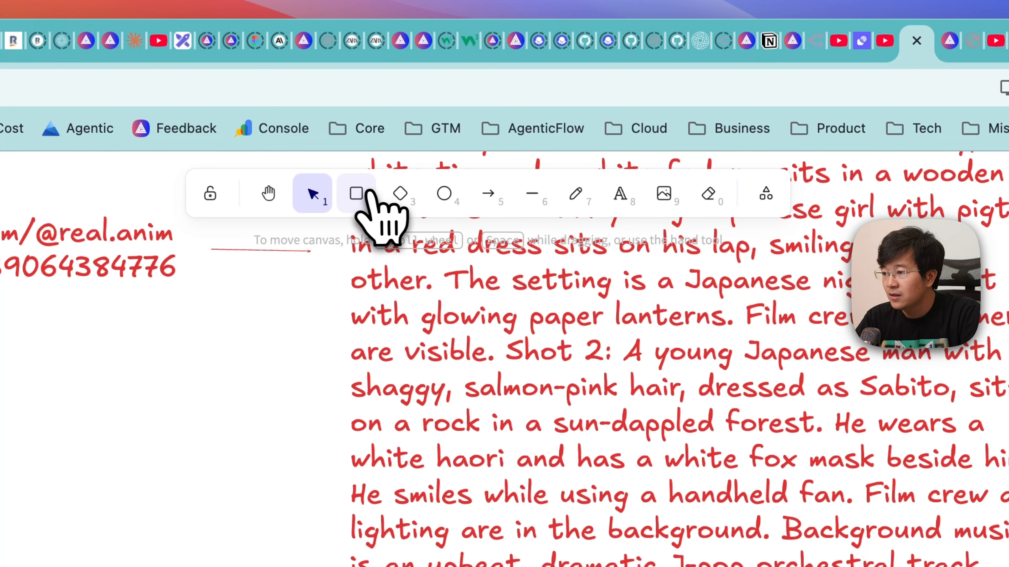
pyautogui.click(356, 194)
pyautogui.click(118, 87)
pyautogui.moveTo(539, 262); pyautogui.dragTo(686, 307)
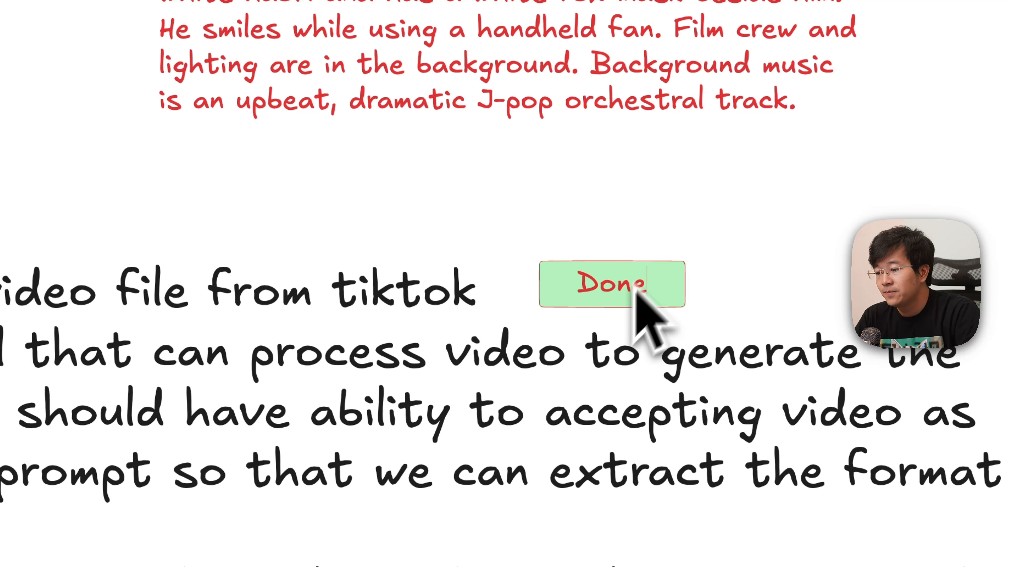
pyautogui.click(676, 236)
pyautogui.moveTo(608, 297); pyautogui.dragTo(564, 300)
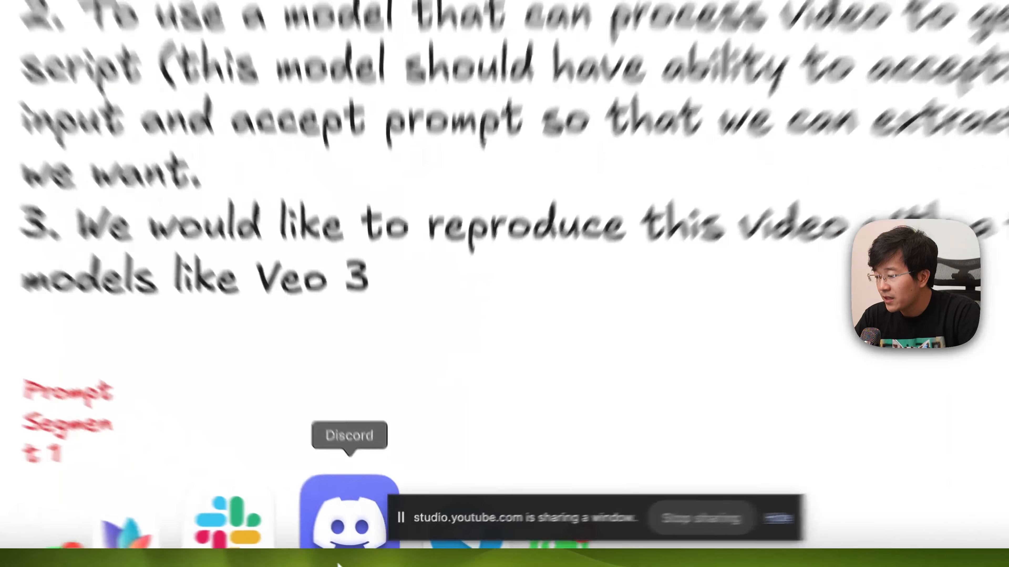
pyautogui.click(372, 547)
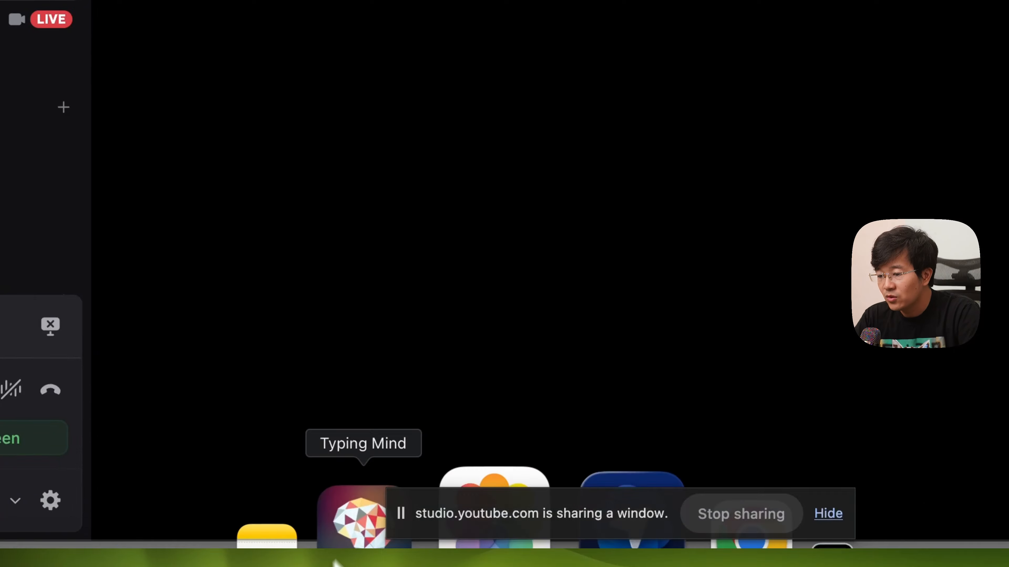
pyautogui.scroll(-2, 695, 307)
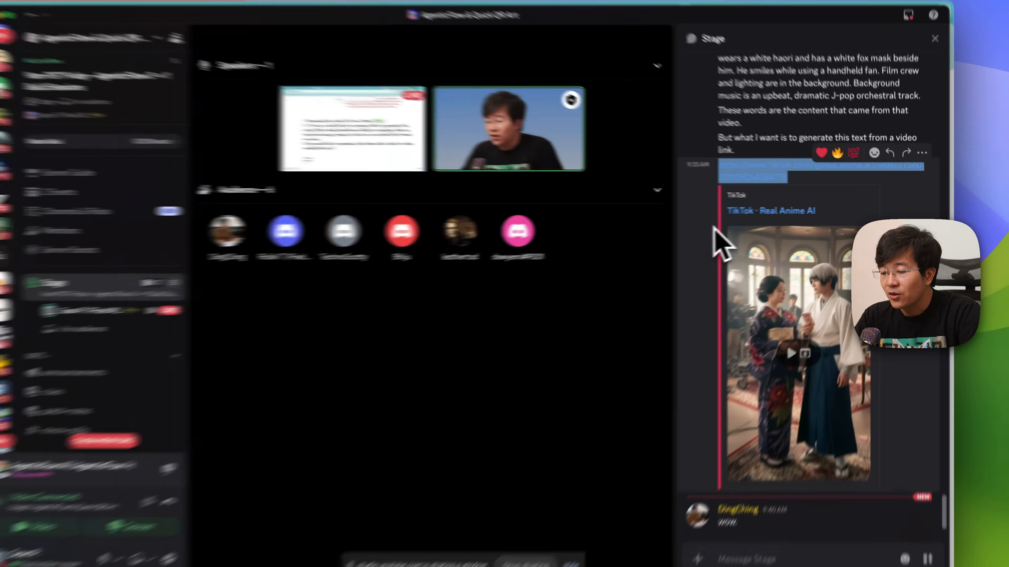
pyautogui.press('super+Tab')
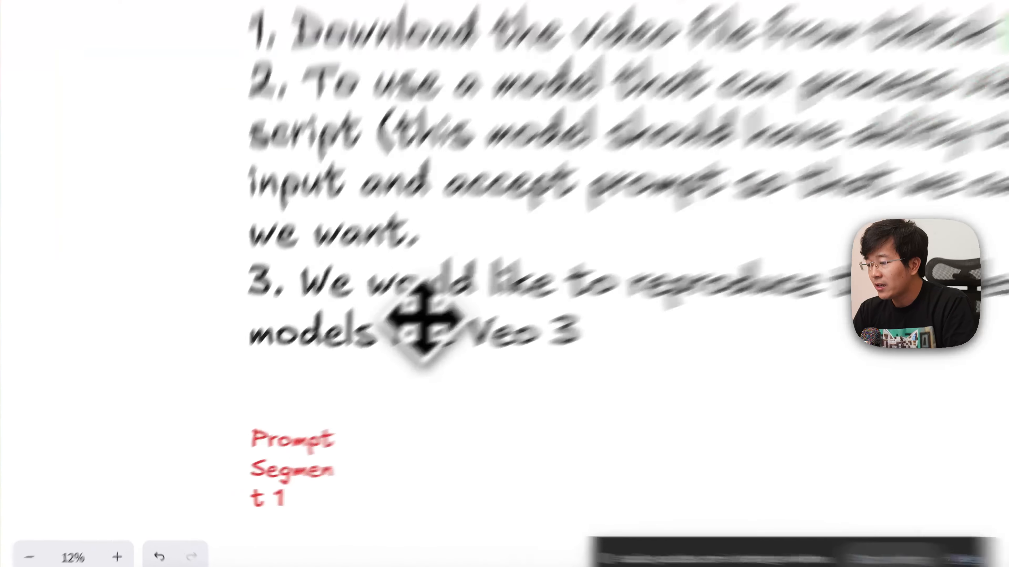
# - Append an arrow and a note starting with "Ge" after "we want." in item 2 of the whiteboard list
pyautogui.moveTo(294, 401)
pyautogui.mouseDown()
pyautogui.moveTo(299, 411)
pyautogui.moveTo(305, 359)
pyautogui.moveTo(300, 390)
pyautogui.mouseUp()
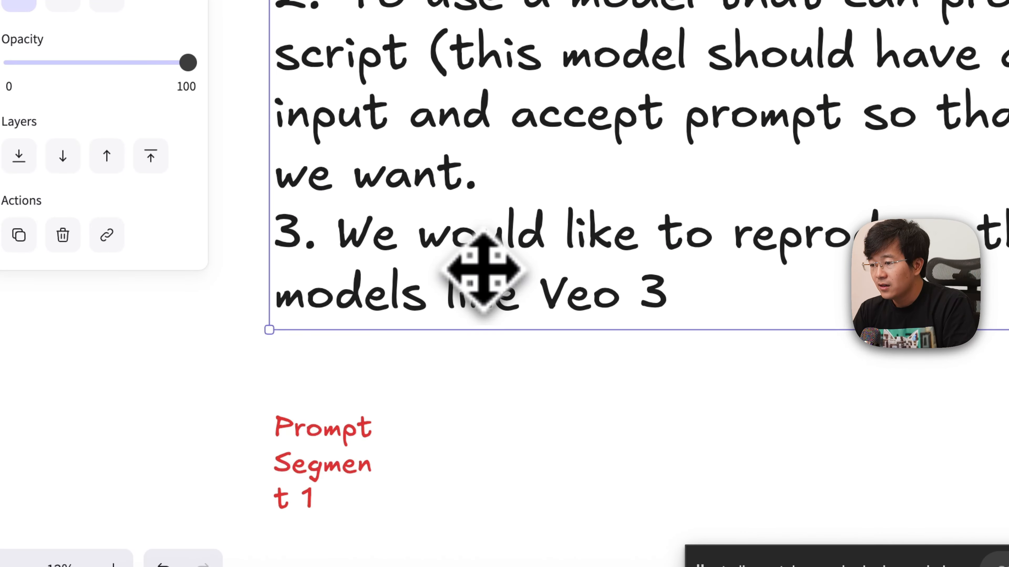
pyautogui.doubleClick(489, 175)
pyautogui.click(488, 176)
pyautogui.write('-')
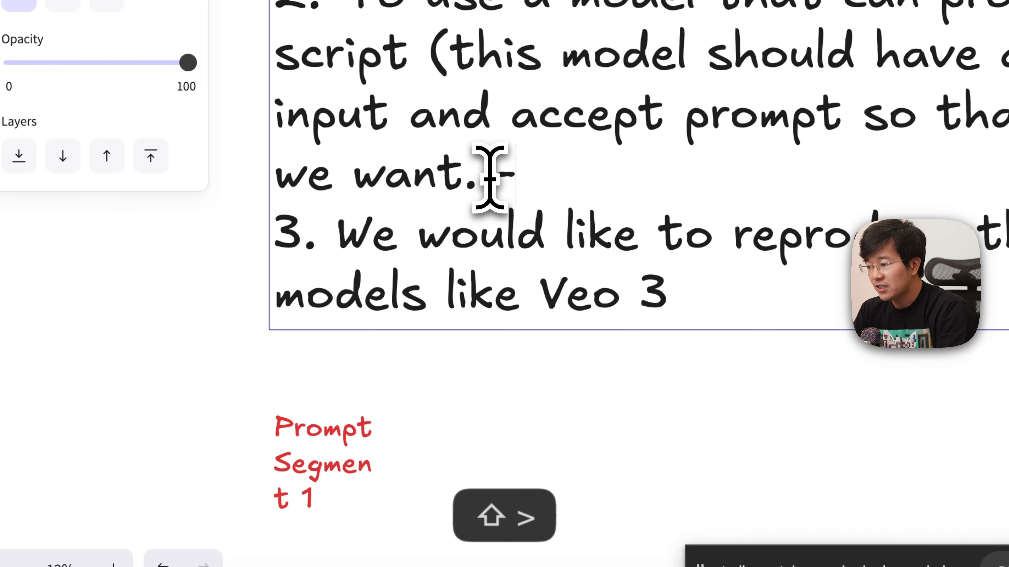
pyautogui.write('> Ge')
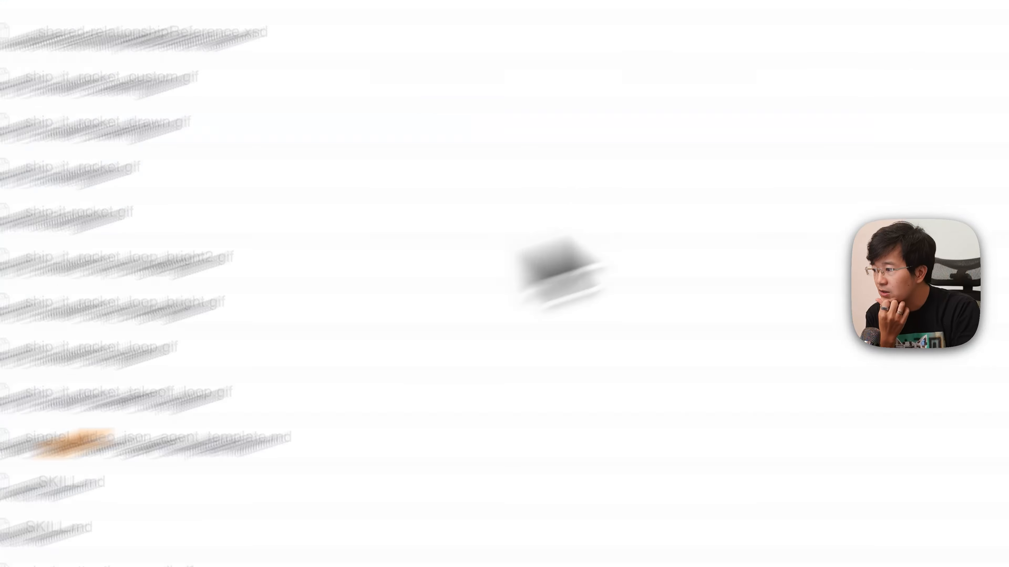
# - Return to AgenticFlow and start a new workflow from scratch
pyautogui.click(145, 250)
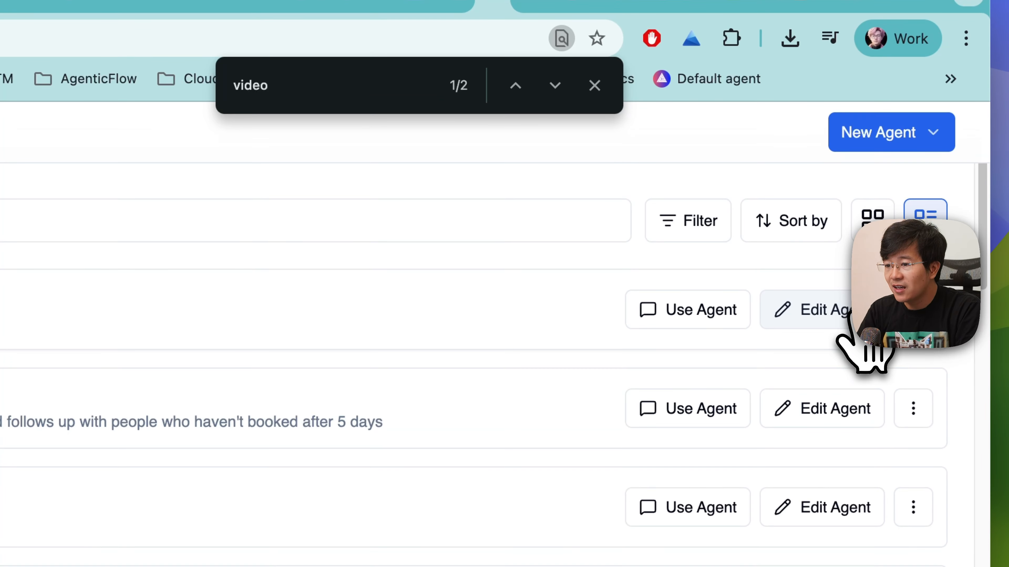
pyautogui.click(850, 322)
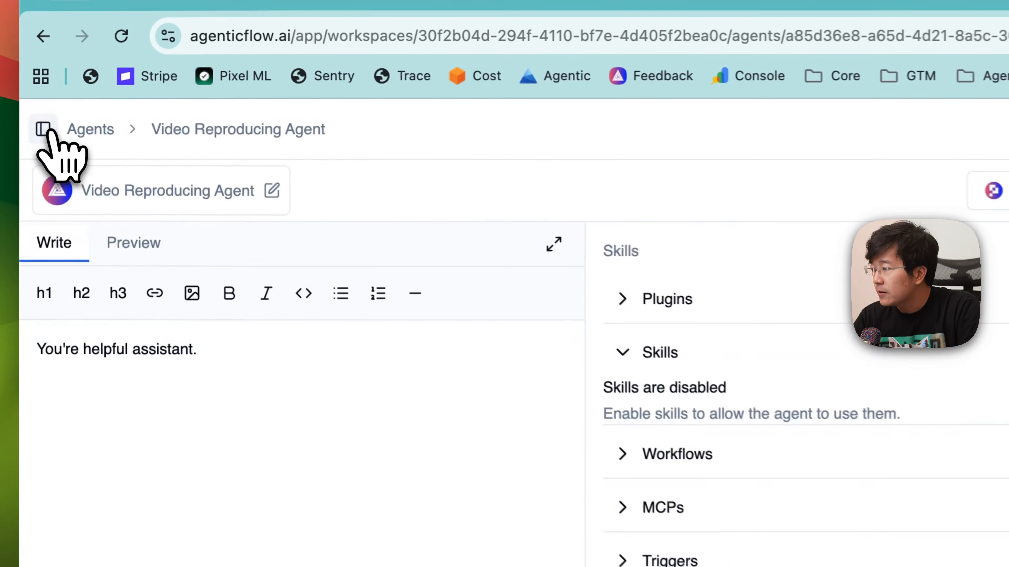
pyautogui.click(70, 96)
pyautogui.click(116, 239)
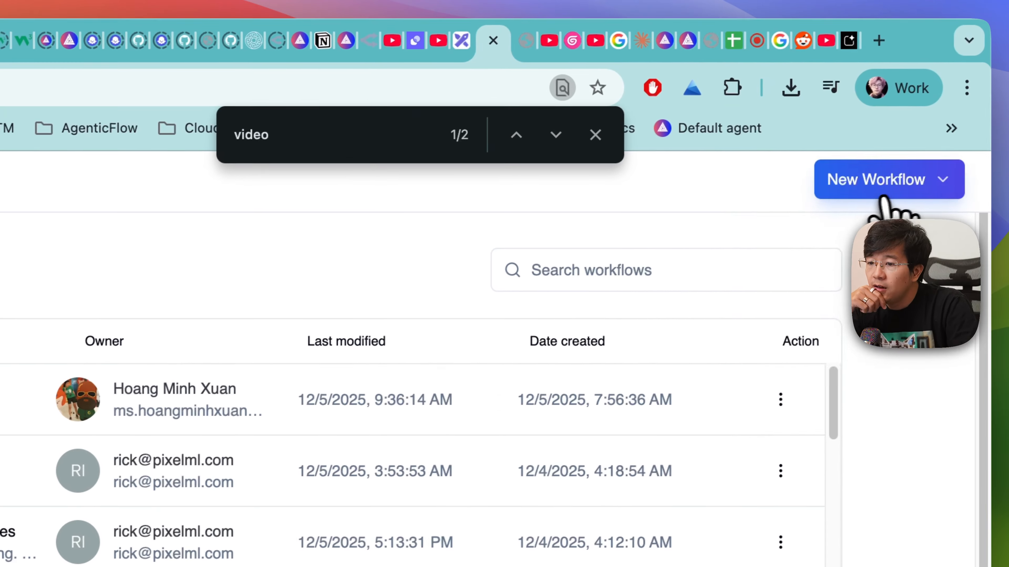
pyautogui.click(880, 195)
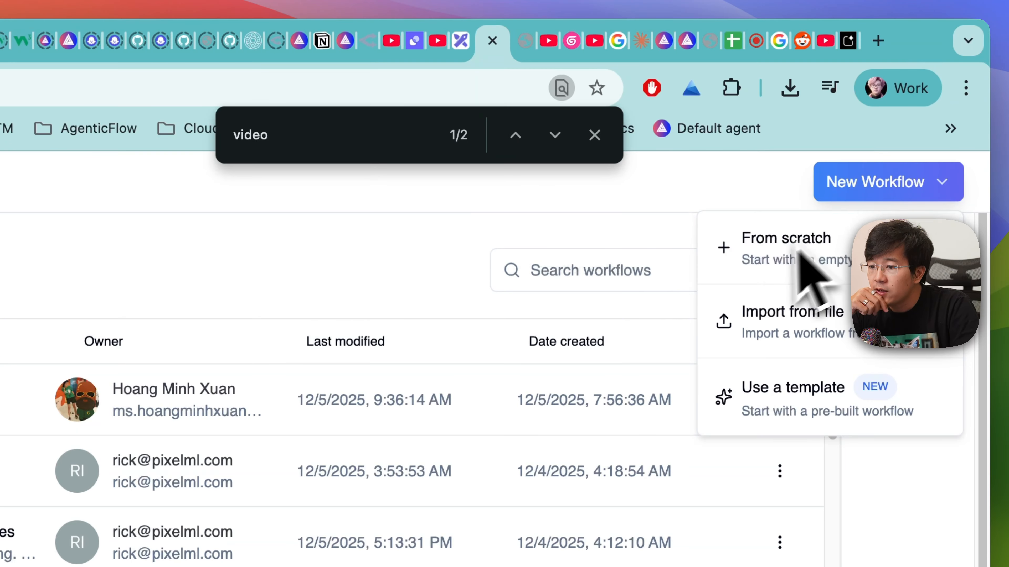
pyautogui.click(734, 255)
pyautogui.click(503, 248)
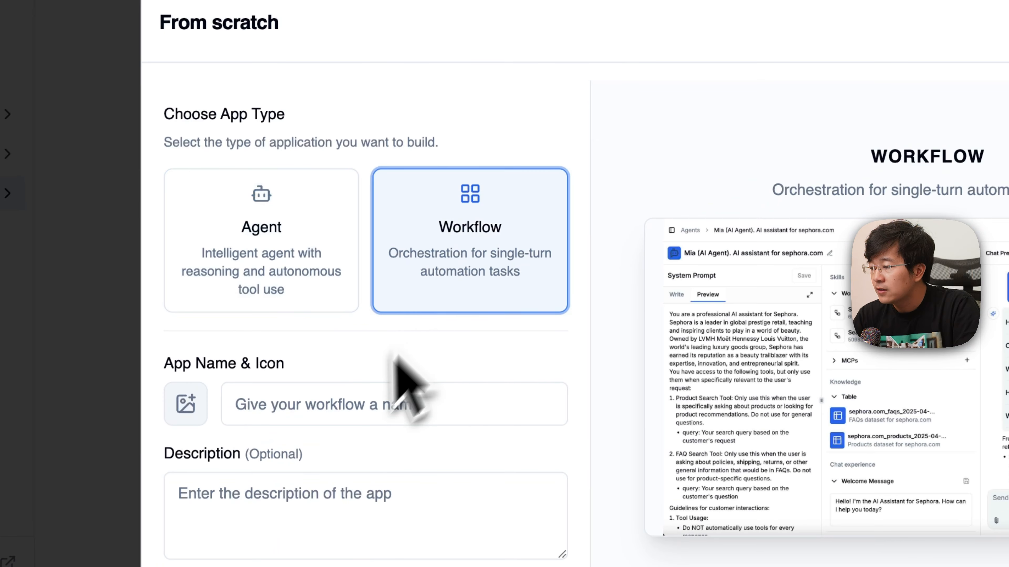
# - Name the workflow "Test if Gemini can consume video" and create it
pyautogui.click(344, 405)
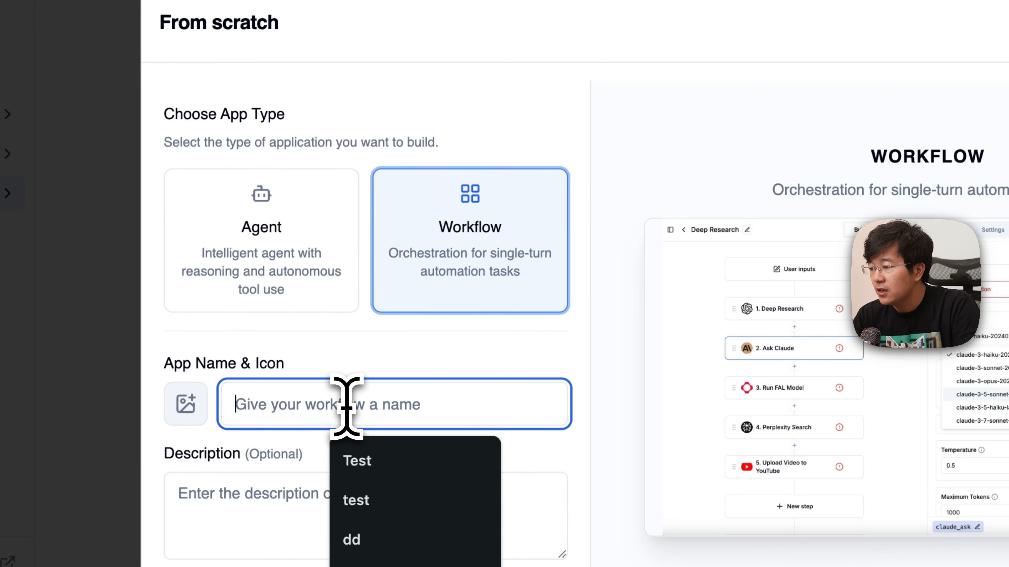
pyautogui.write('Test if ')
pyautogui.write('Gemini can')
pyautogui.press('BackSpace')
pyautogui.press('BackSpace')
pyautogui.press('BackSpace')
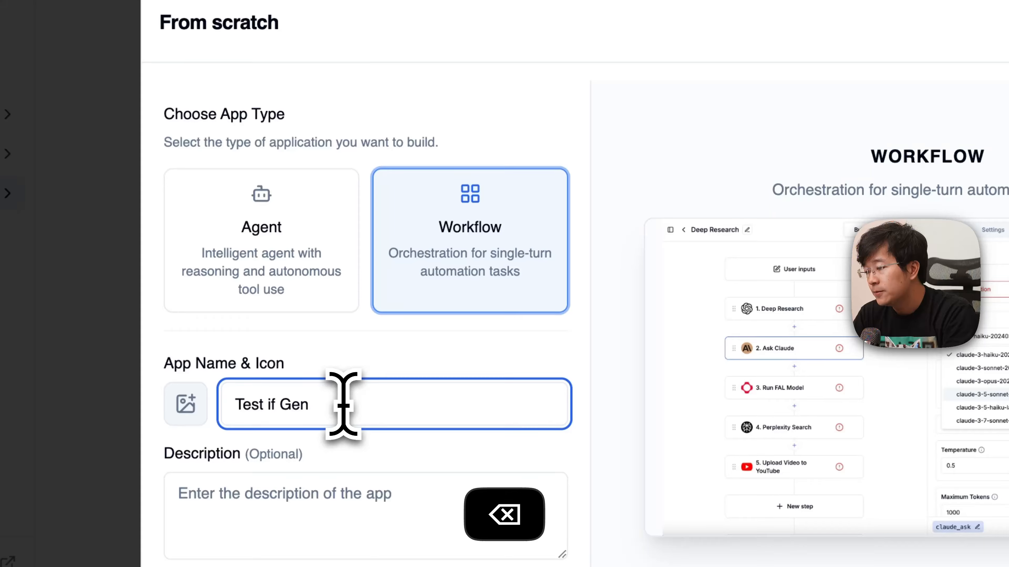
pyautogui.write('mini can cons')
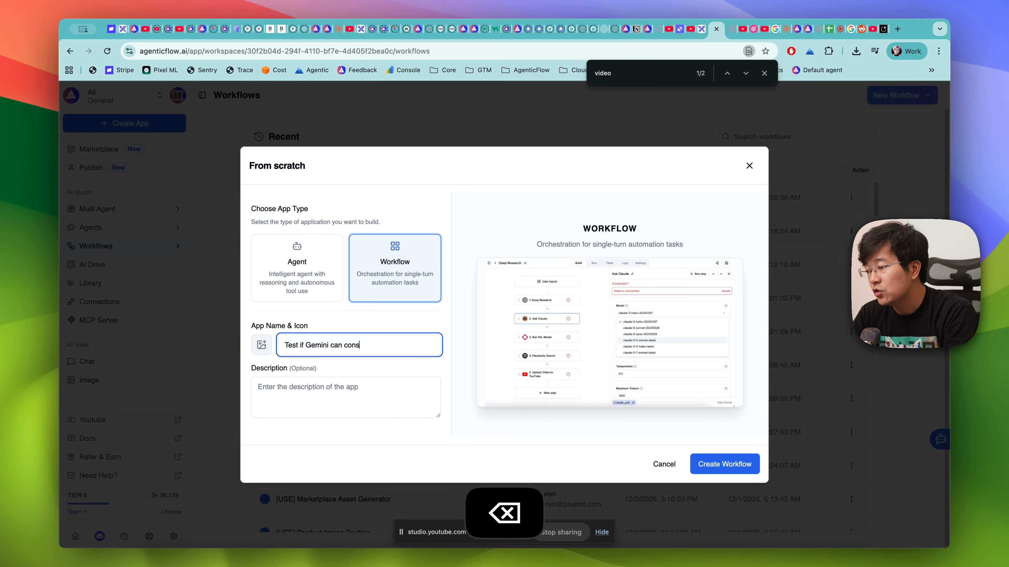
pyautogui.write('ume ')
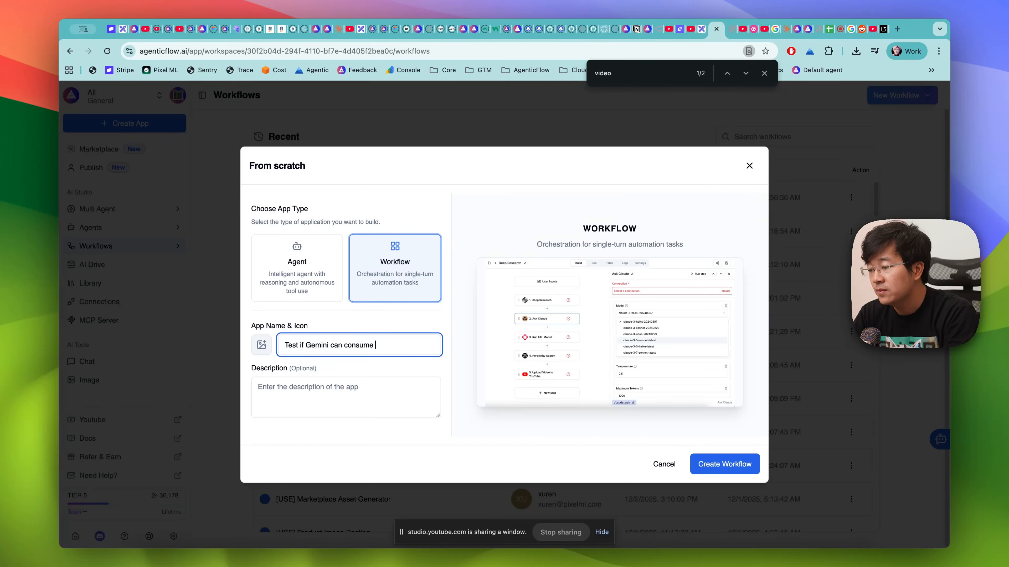
pyautogui.write('the entire vi')
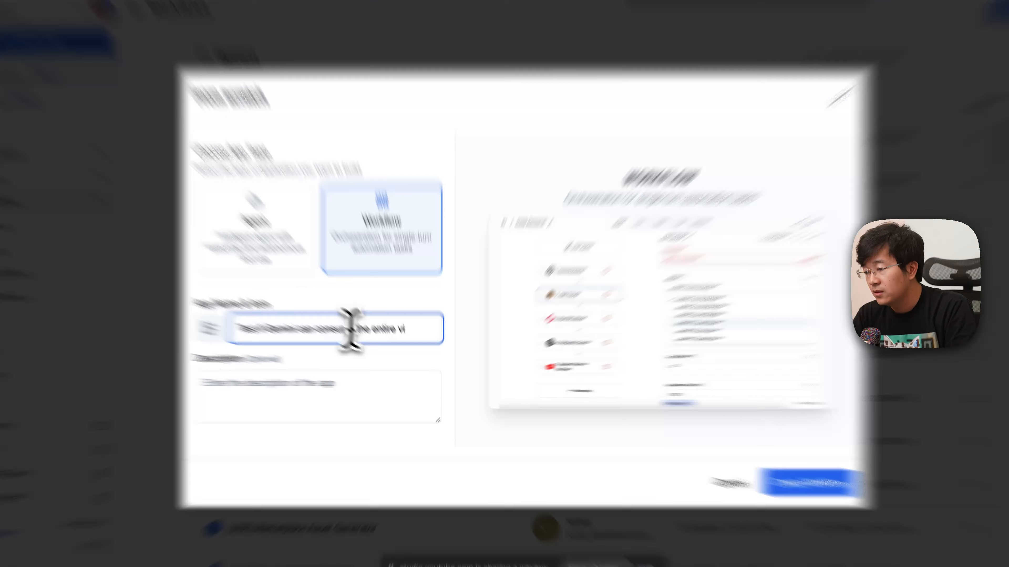
pyautogui.keyDown('shift'); pyautogui.click(349, 329); pyautogui.keyUp('shift')
pyautogui.write('video')
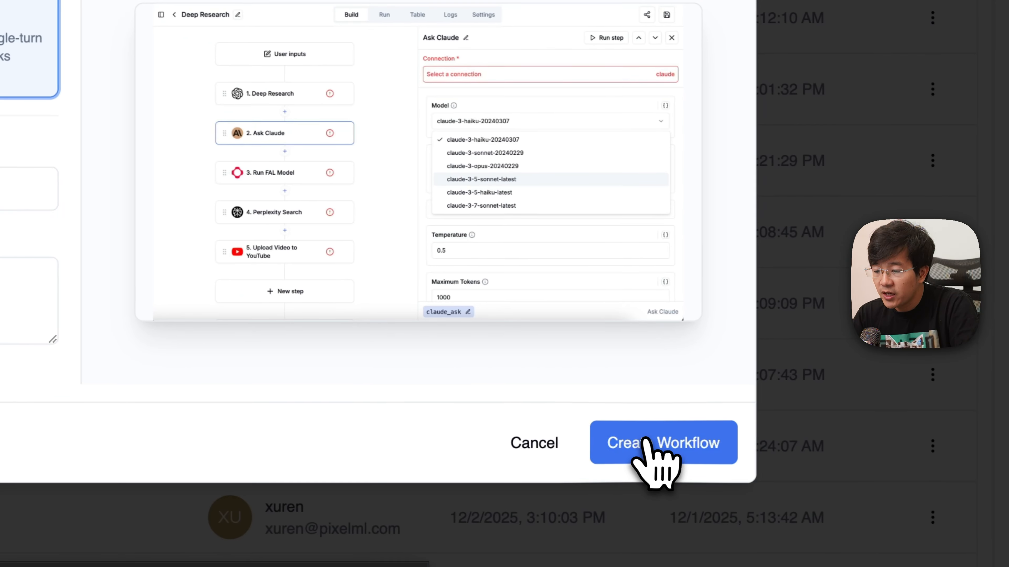
pyautogui.click(1001, 531)
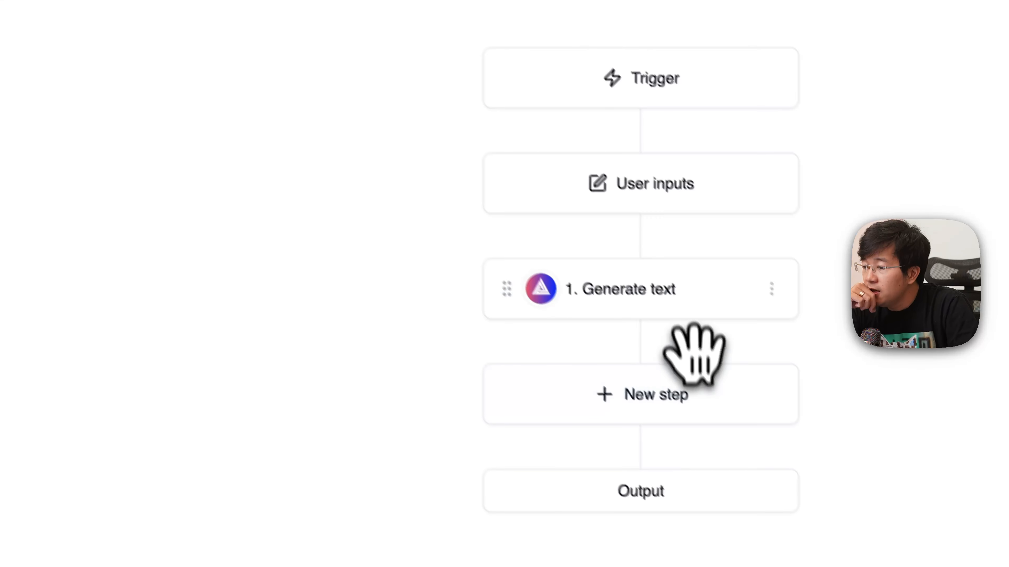
# - Delete the default Generate text step from the workflow
pyautogui.click(678, 298)
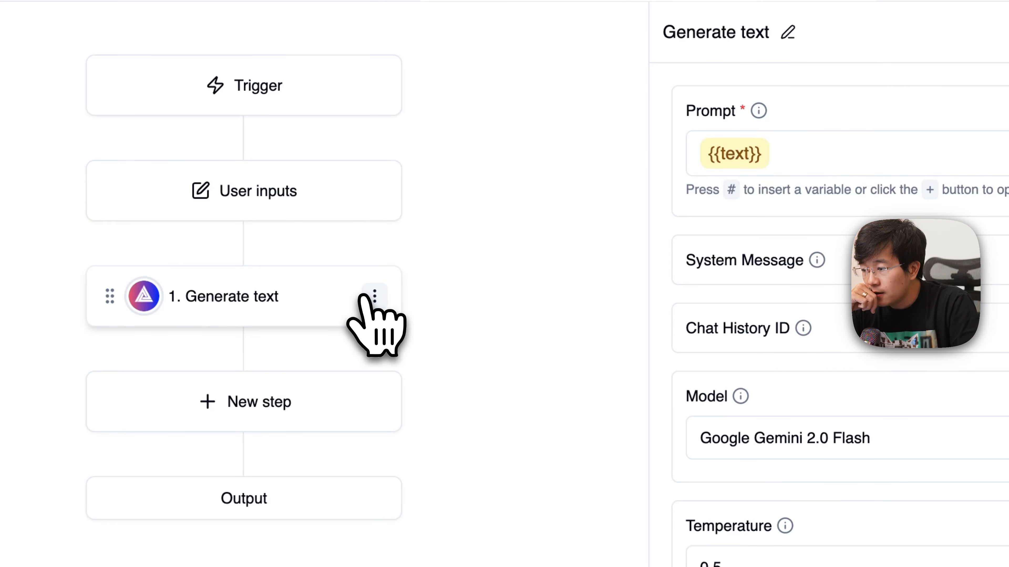
pyautogui.click(368, 297)
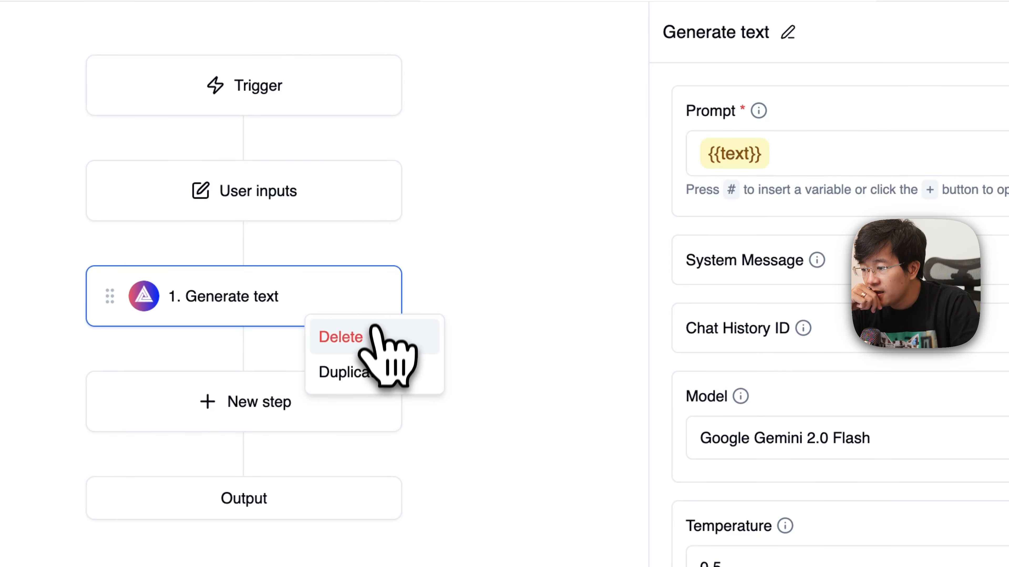
pyautogui.click(373, 337)
# - Search the actions for "adva", add an Ask AI advance step to the workflow and open its settings
pyautogui.click(292, 306)
pyautogui.click(709, 190)
pyautogui.write('adva')
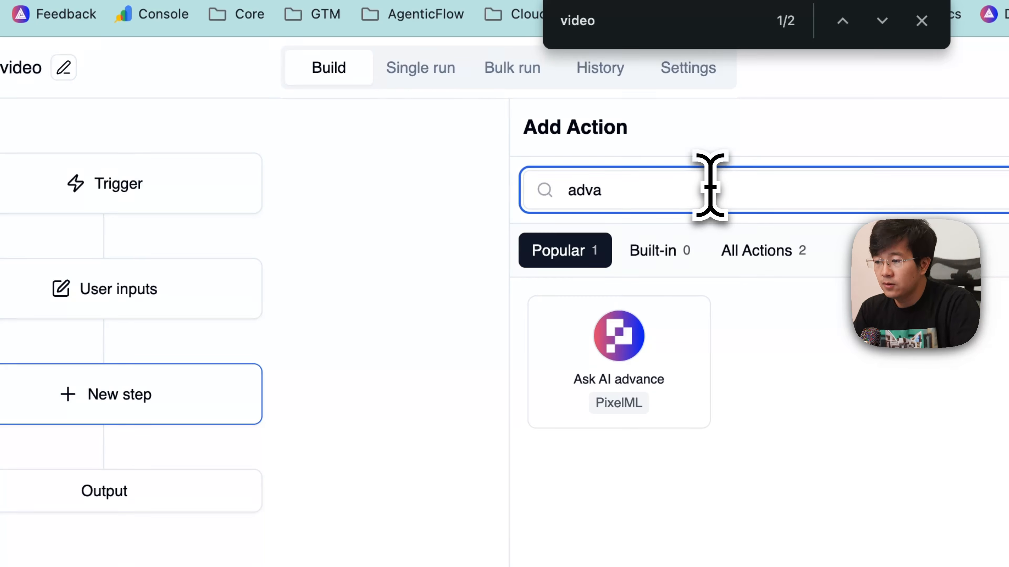
pyautogui.click(656, 369)
pyautogui.click(69, 400)
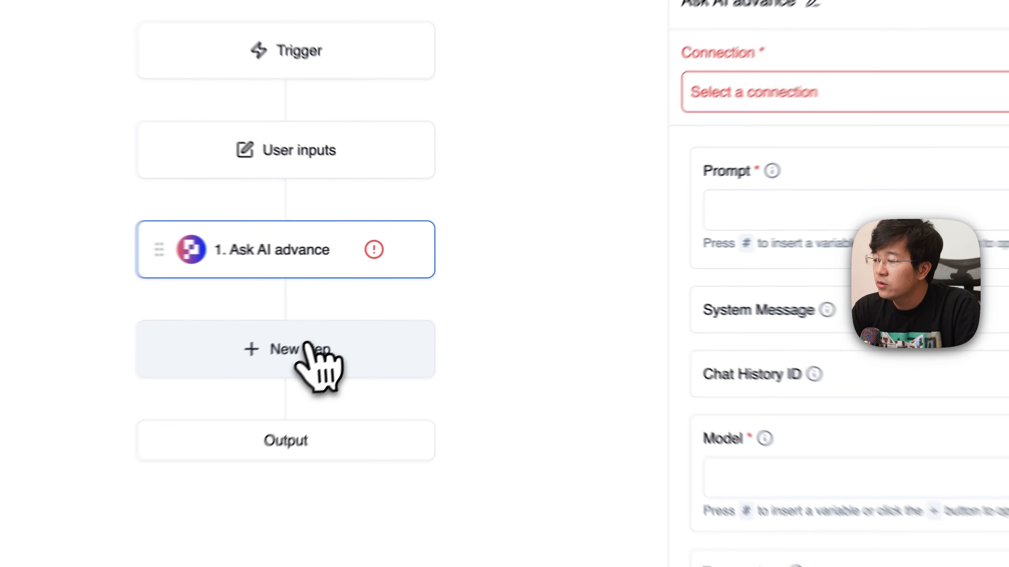
# - Search the actions for "gemini" and add an Ask Gemini step after Ask AI advance
pyautogui.click(396, 300)
pyautogui.write('adva')
pyautogui.press('super+a')
pyautogui.write('gemini')
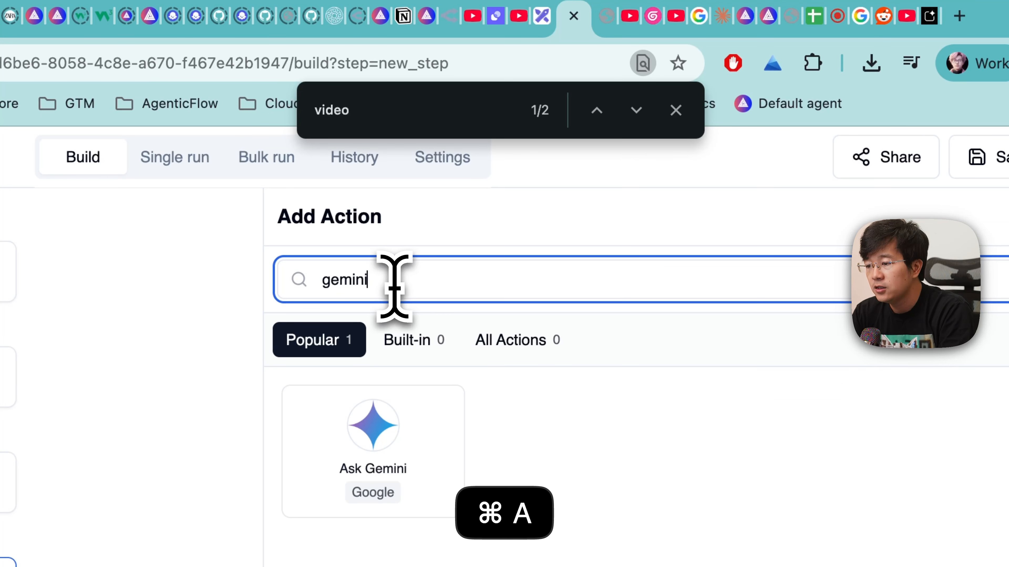
pyautogui.click(413, 427)
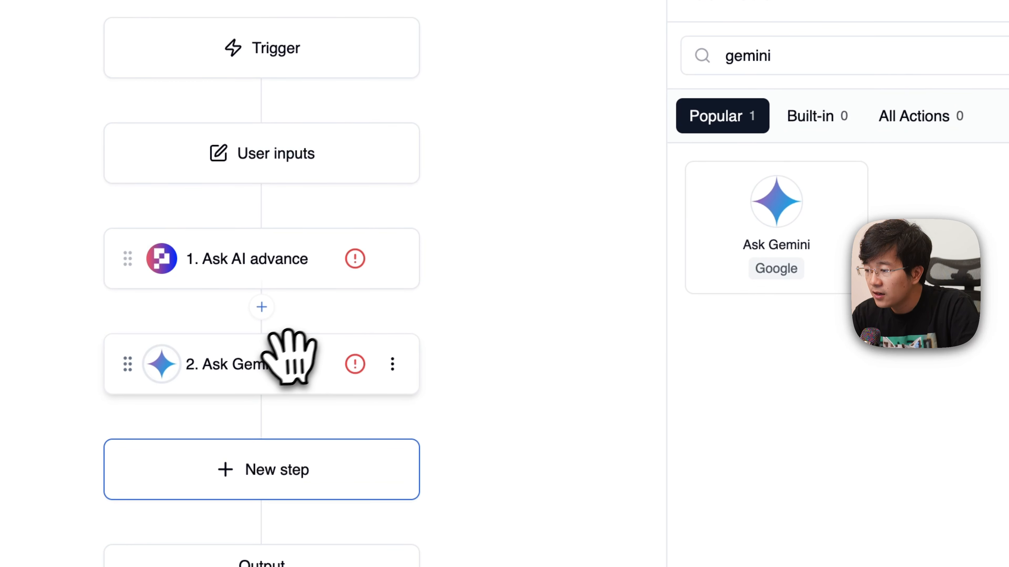
# - Open the Ask Gemini step's settings and examine its input fields, including the Images description, for a way to supply video
pyautogui.click(284, 361)
pyautogui.scroll(-2, 836, 517)
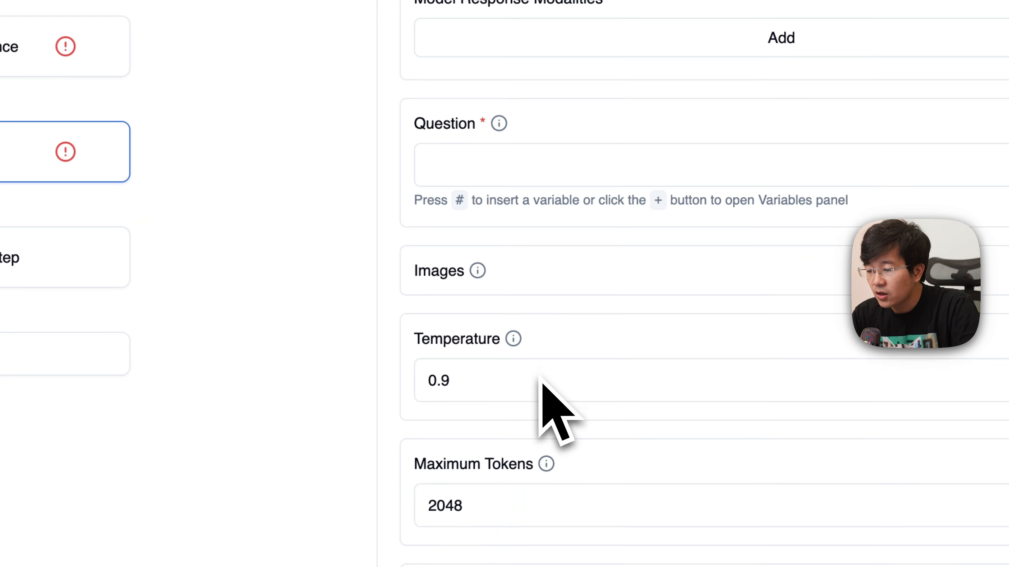
pyautogui.scroll(3, 541, 378)
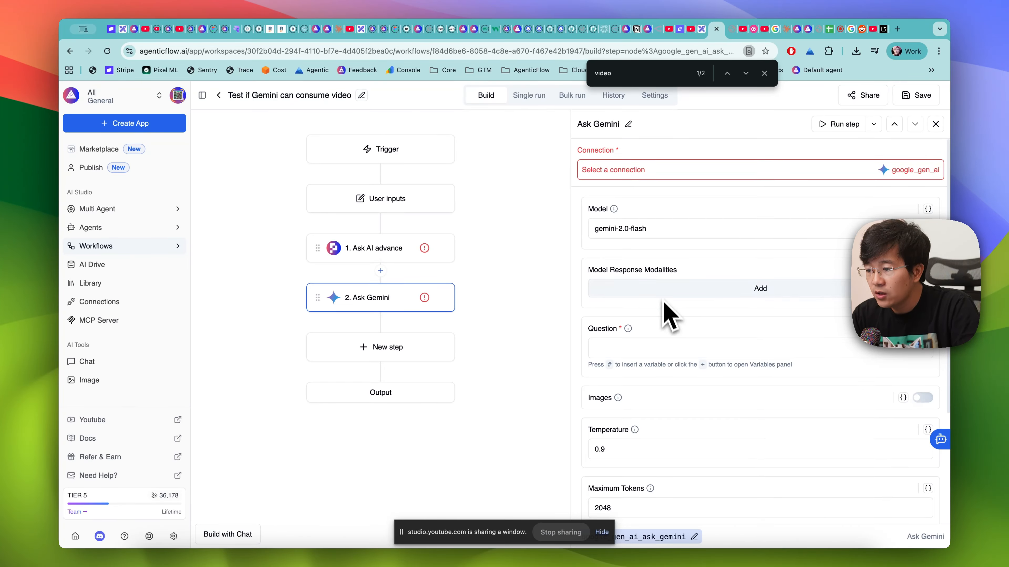
pyautogui.scroll(-1, 675, 266)
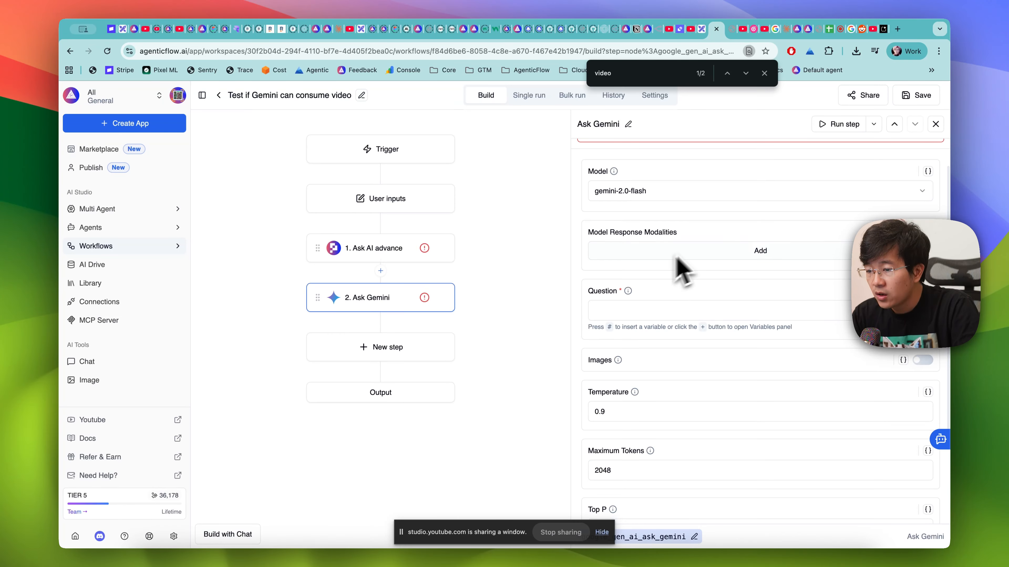
pyautogui.scroll(-1, 628, 274)
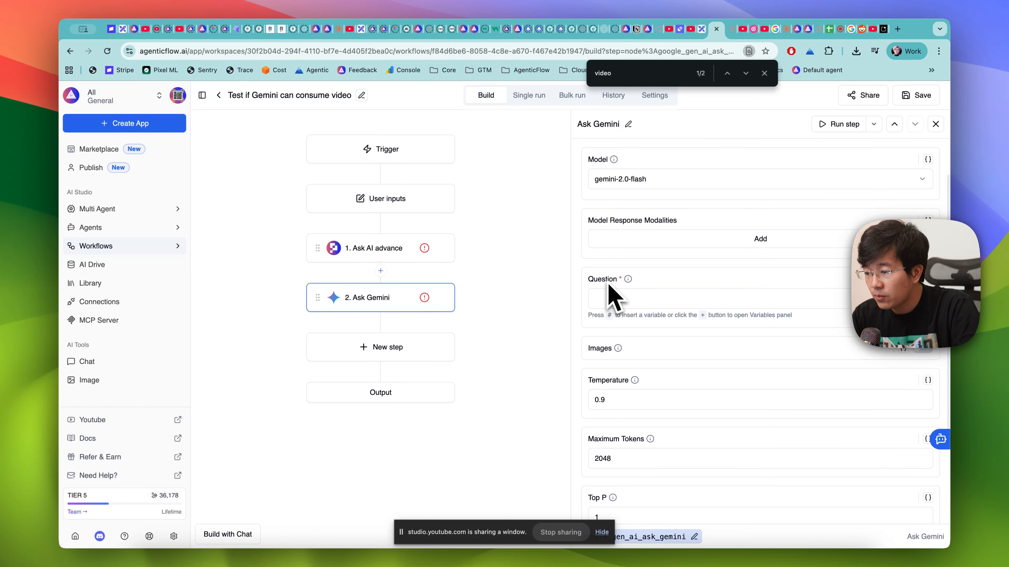
pyautogui.scroll(-2, 607, 284)
pyautogui.moveTo(622, 283)
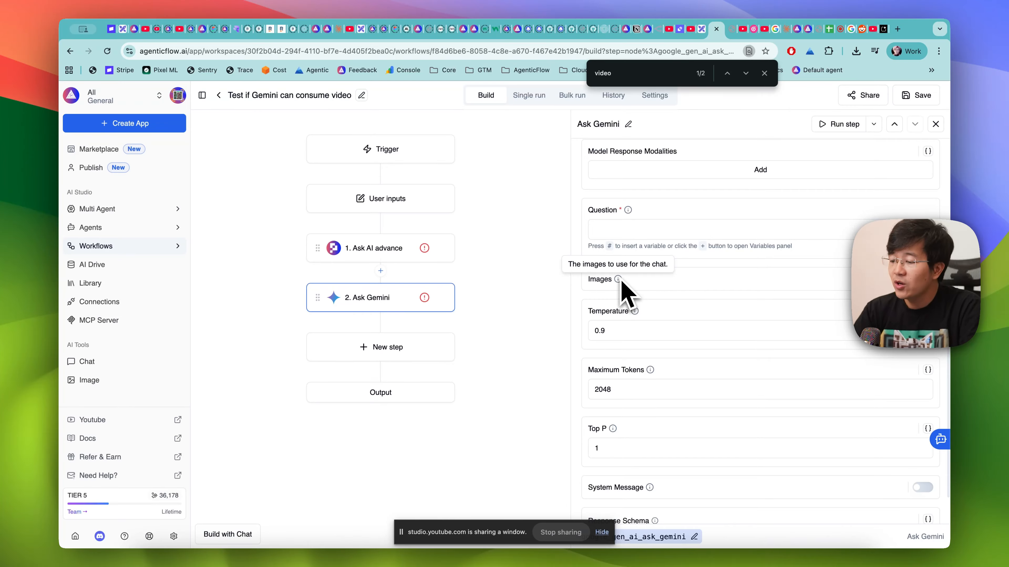
pyautogui.scroll(-1, 624, 287)
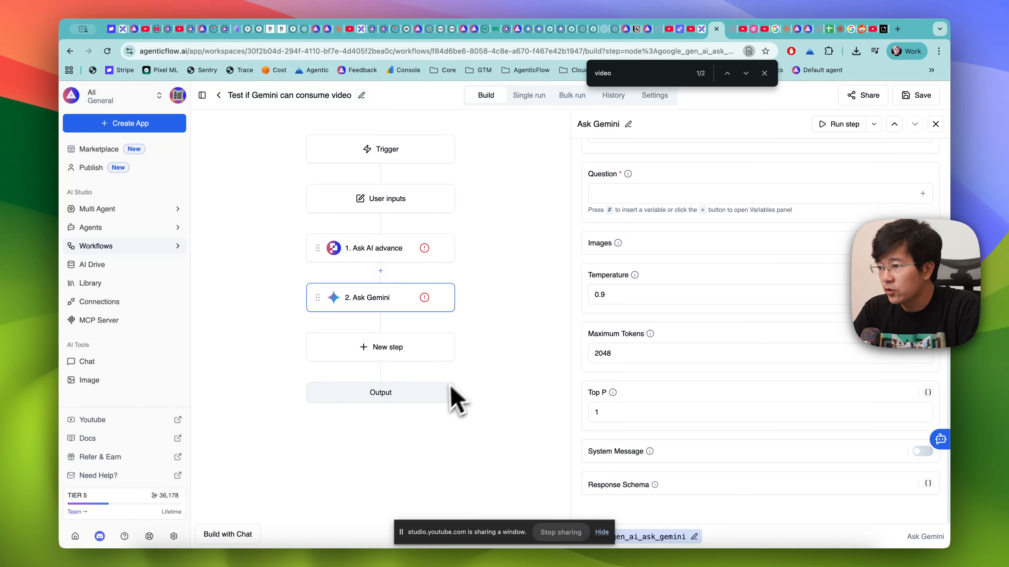
# - Switch to Google AI Studio and attach the downloaded TikTok video to a new Gemini 3 Pro Preview prompt
pyautogui.click(884, 30)
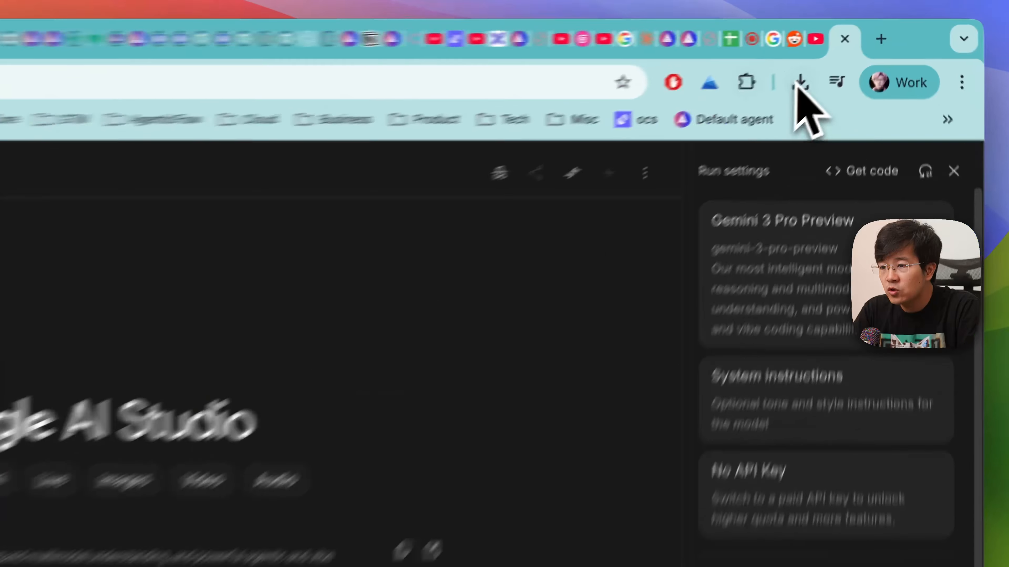
pyautogui.click(856, 51)
pyautogui.moveTo(669, 211); pyautogui.dragTo(339, 477)
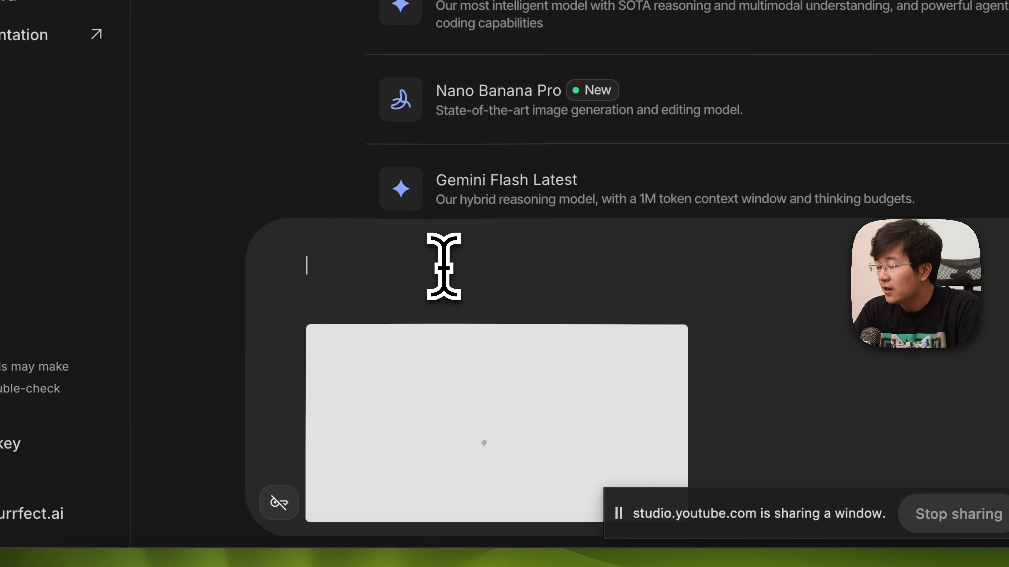
# - Begin the prompt with "I want you to watch this video and extract for me what on the video in" a given format
pyautogui.press('BackSpace')
pyautogui.write('I want you to ')
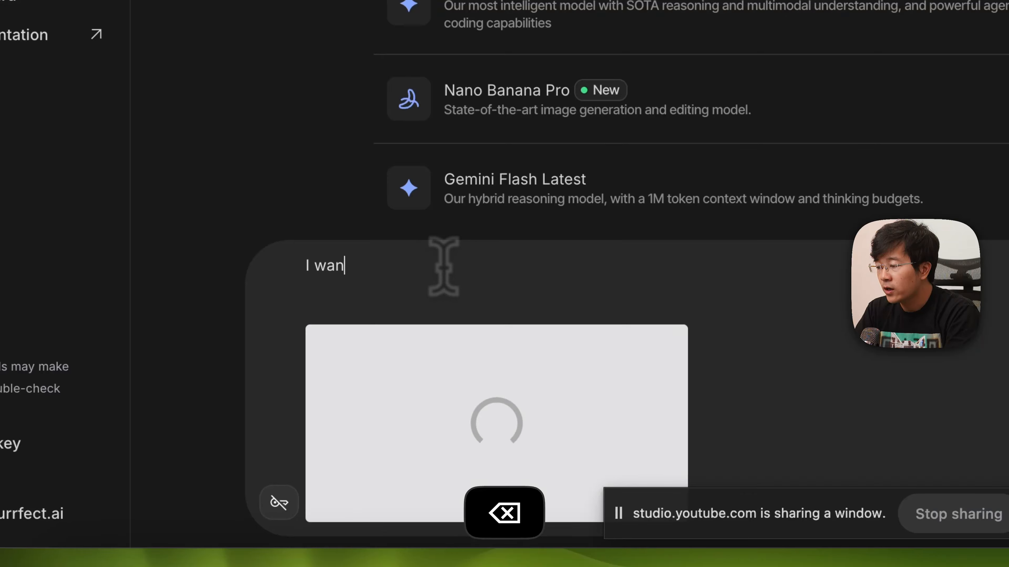
pyautogui.write('watch this video and ex')
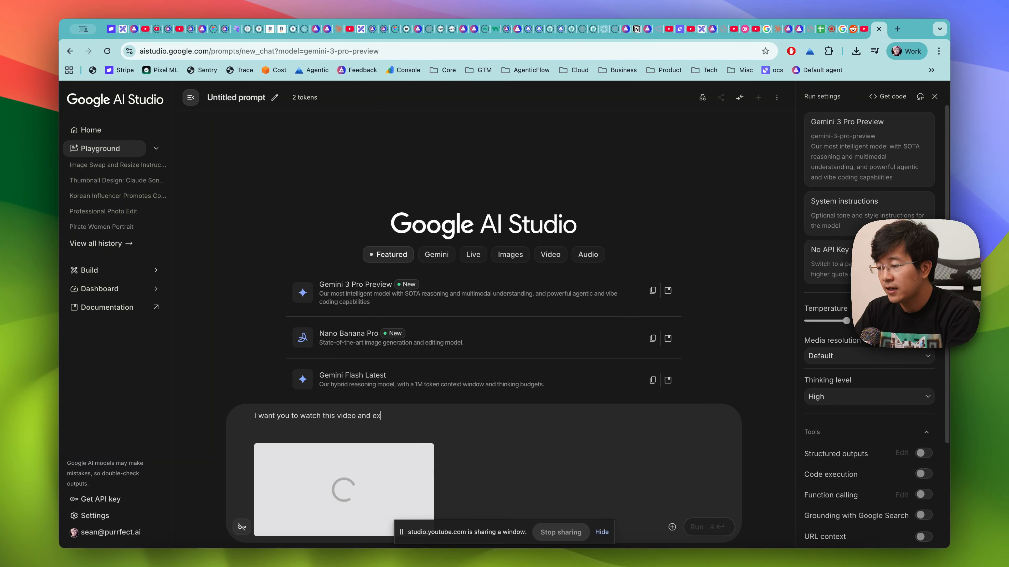
pyautogui.write(' f')
pyautogui.press('BackSpace')
pyautogui.write('for m')
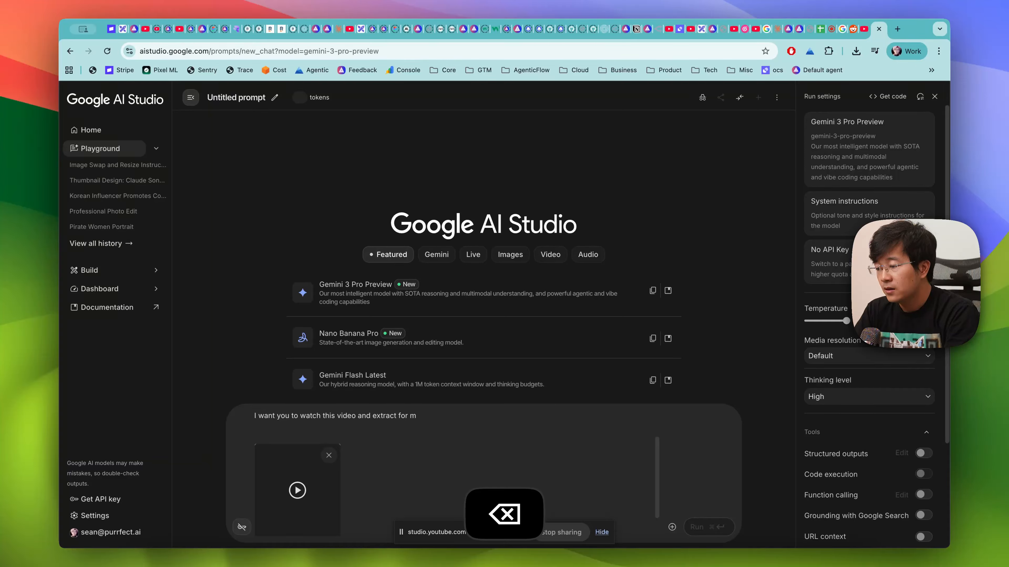
pyautogui.write('e what on the video in t')
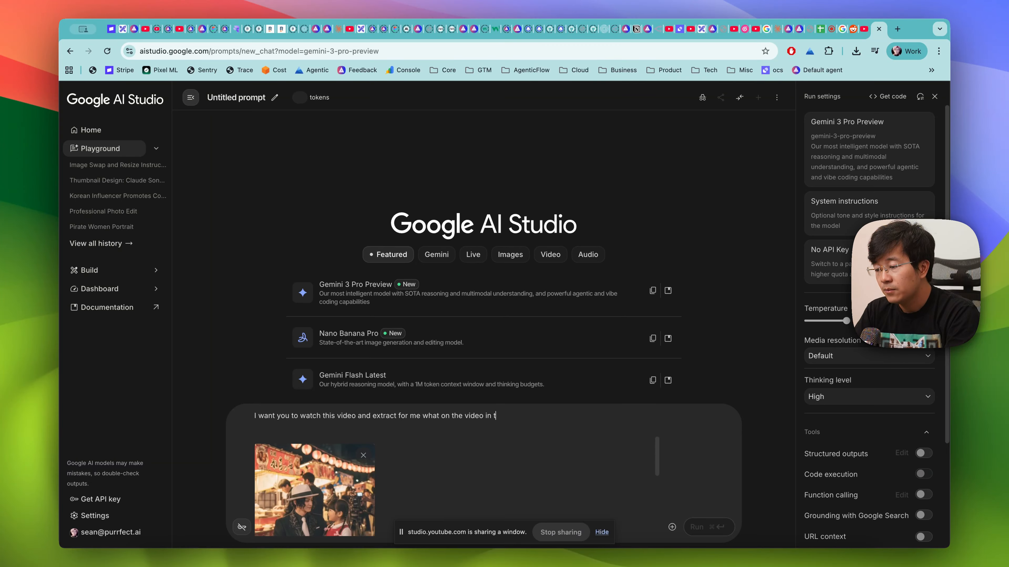
pyautogui.press('BackSpace')
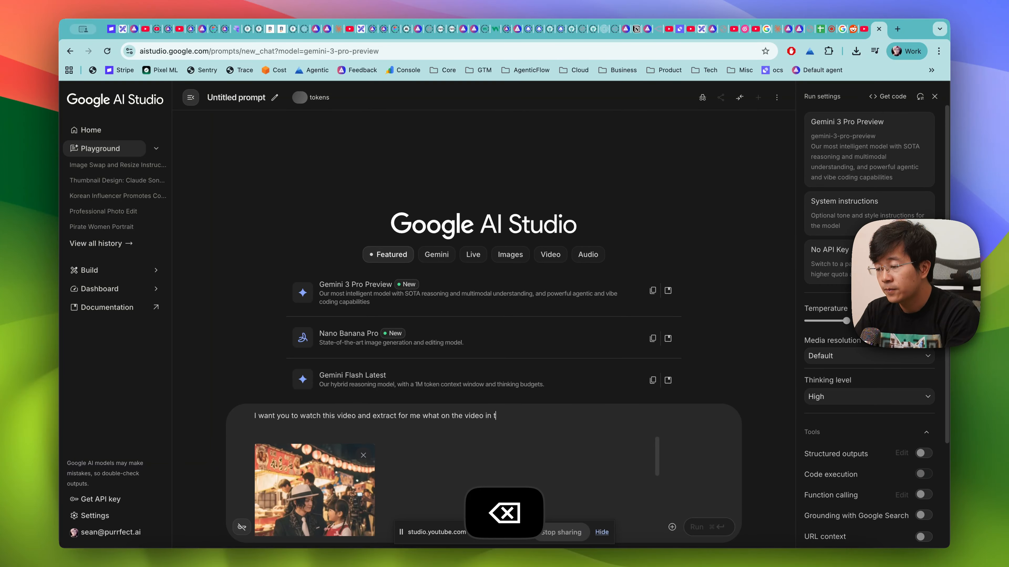
pyautogui.write('w fo')
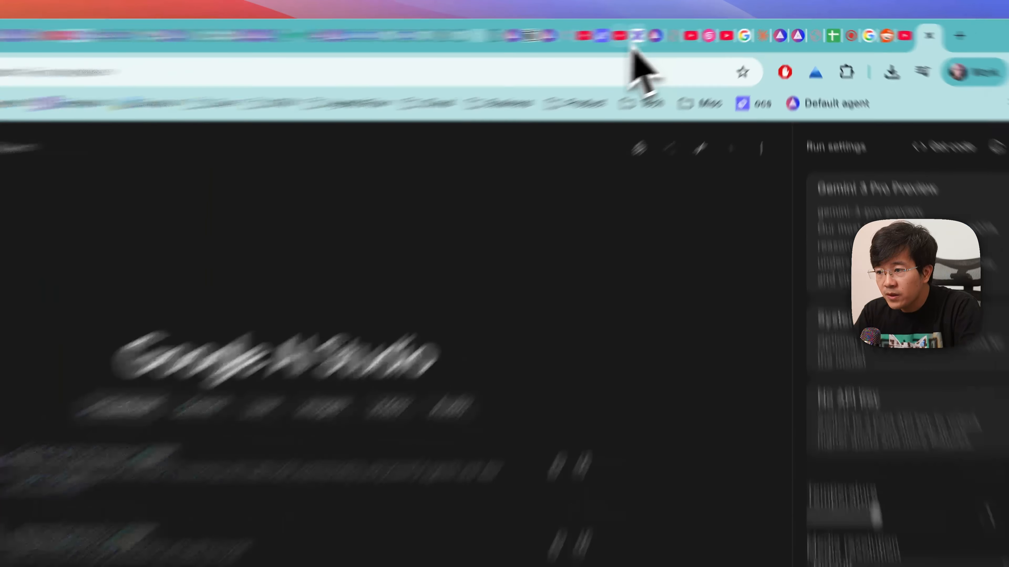
# - Copy the sample montage script from the Excalidraw board and paste it into the AI Studio prompt as the format example
pyautogui.click(702, 31)
pyautogui.scroll(10, 547, 323)
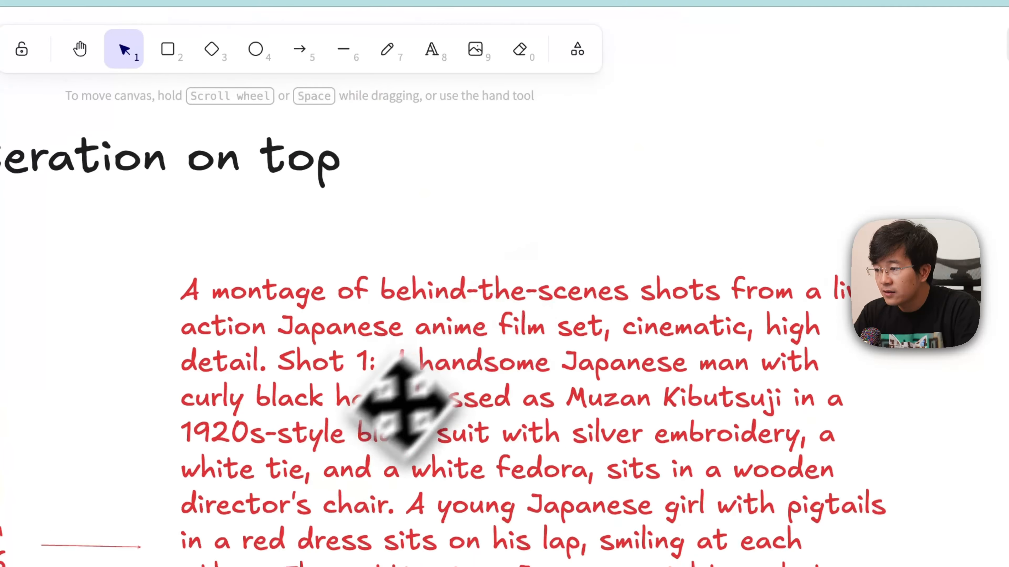
pyautogui.doubleClick(339, 445)
pyautogui.press('super+c')
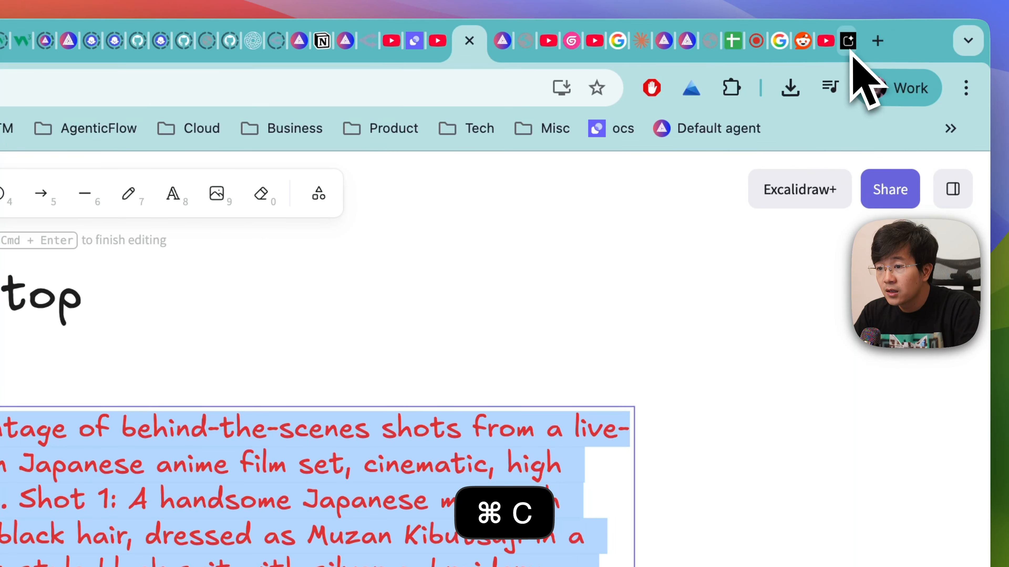
pyautogui.click(852, 44)
pyautogui.hotkey('shift', 'Return')
pyautogui.press('super+v')
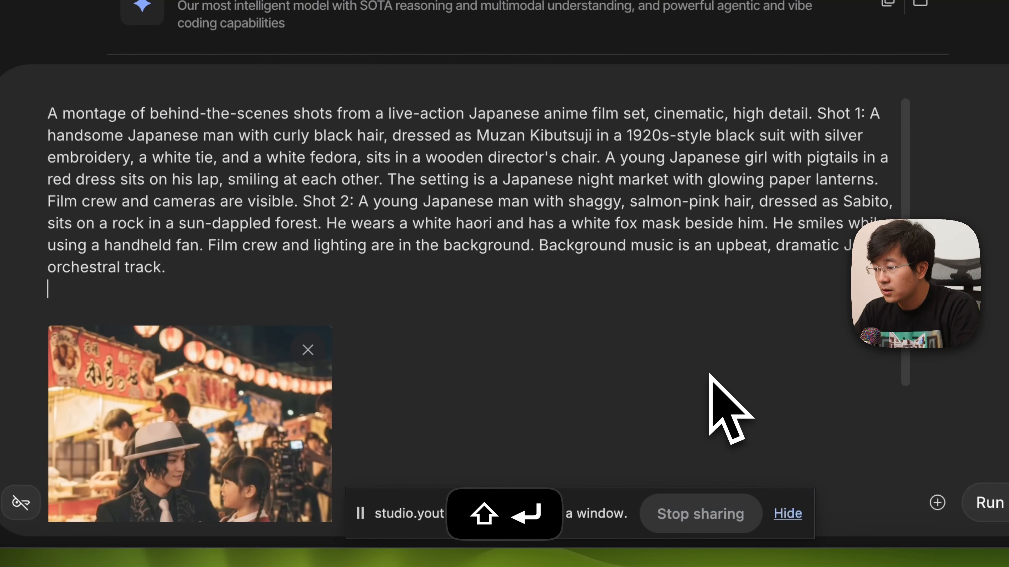
# - Add the instruction "split it to differetn shot so that I can replicate this again" below the sample script
pyautogui.hotkey('shift', 'Return')
pyautogui.write('split it to dif')
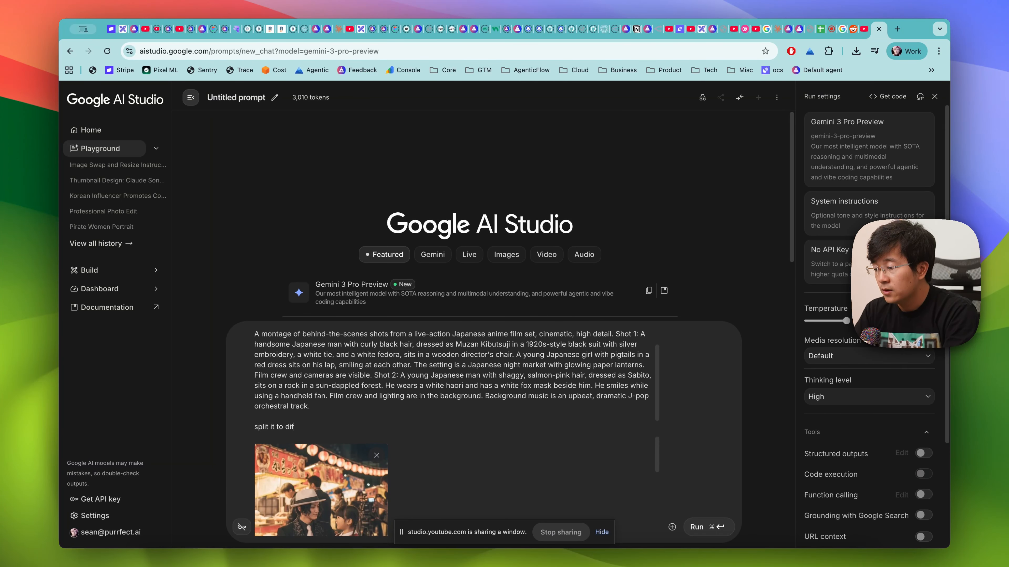
pyautogui.press('BackSpace')
pyautogui.press('BackSpace')
pyautogui.press('BackSpace')
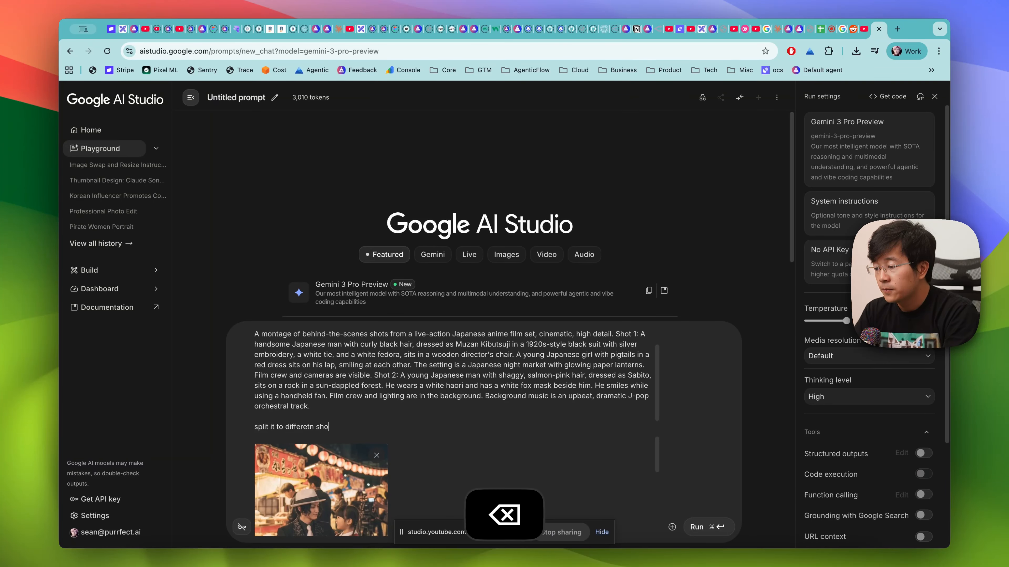
pyautogui.write('N c')
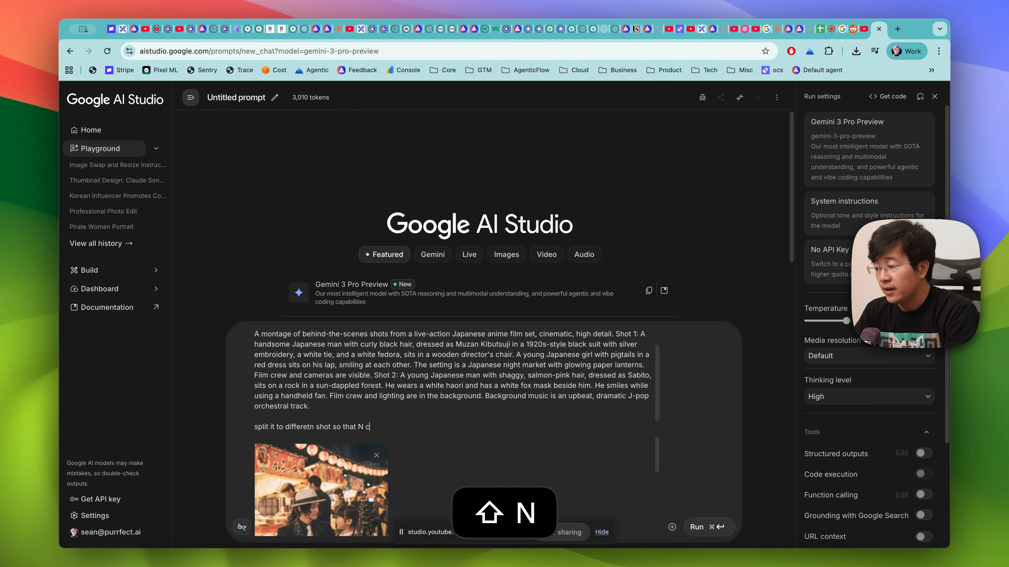
pyautogui.press('BackSpace')
pyautogui.press('BackSpace')
pyautogui.press('BackSpace')
pyautogui.write('I can repl')
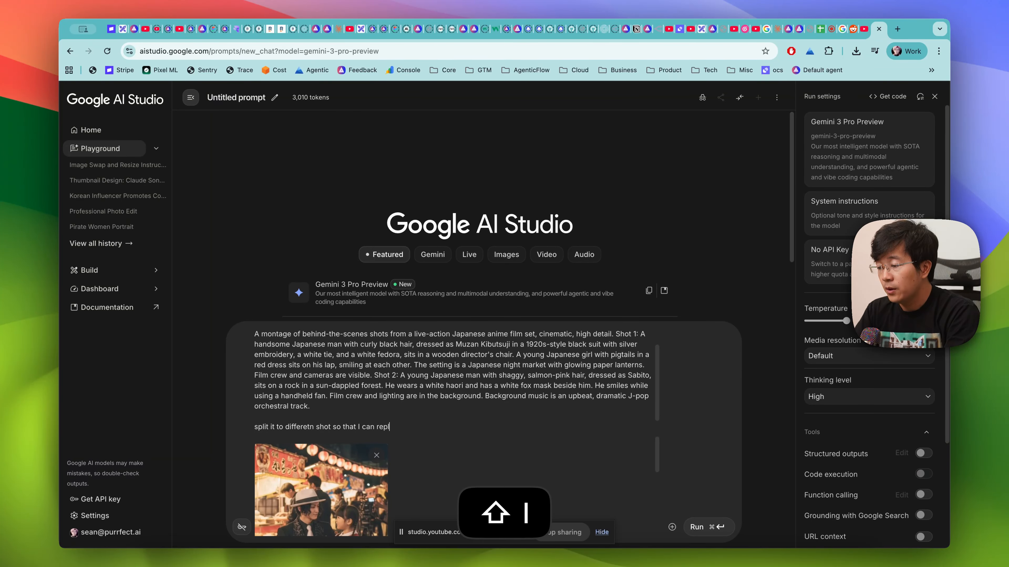
pyautogui.write('icate this again')
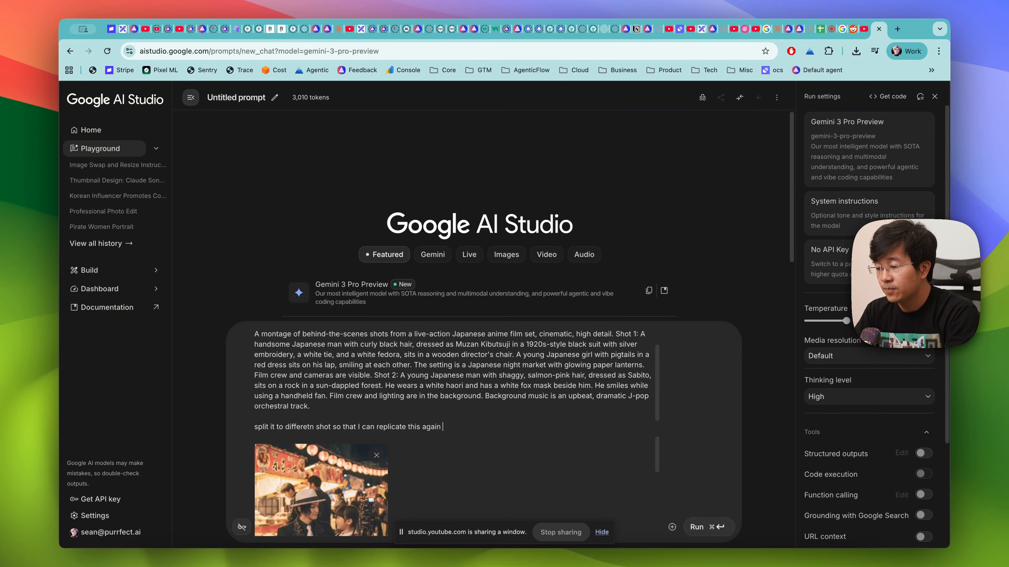
# - Add the line "also put this in a code block for me to easy copy" and run the prompt
pyautogui.hotkey('shift', 'Return')
pyautogui.hotkey('shift', 'Return')
pyautogui.write('also put this in t')
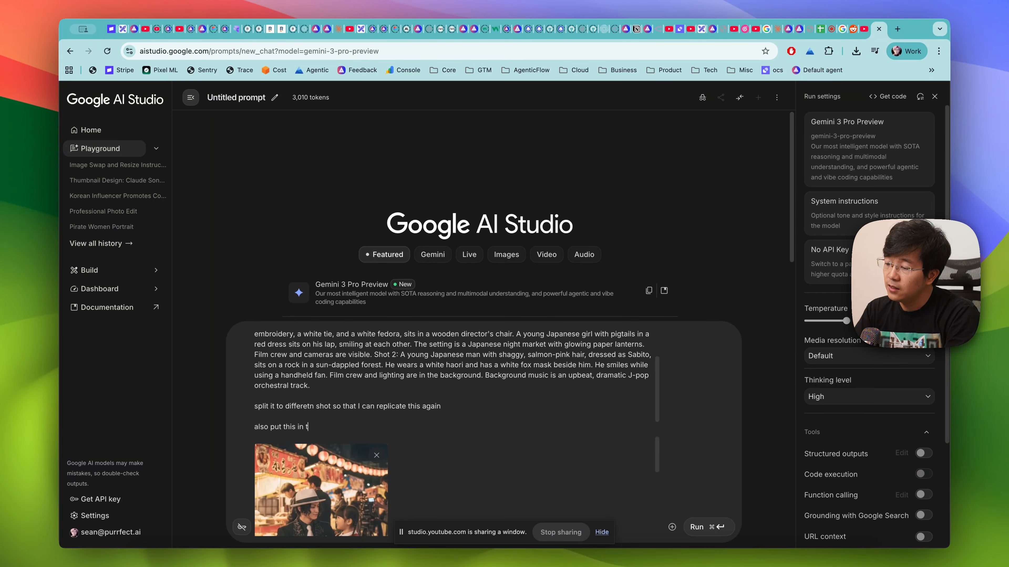
pyautogui.press('BackSpace')
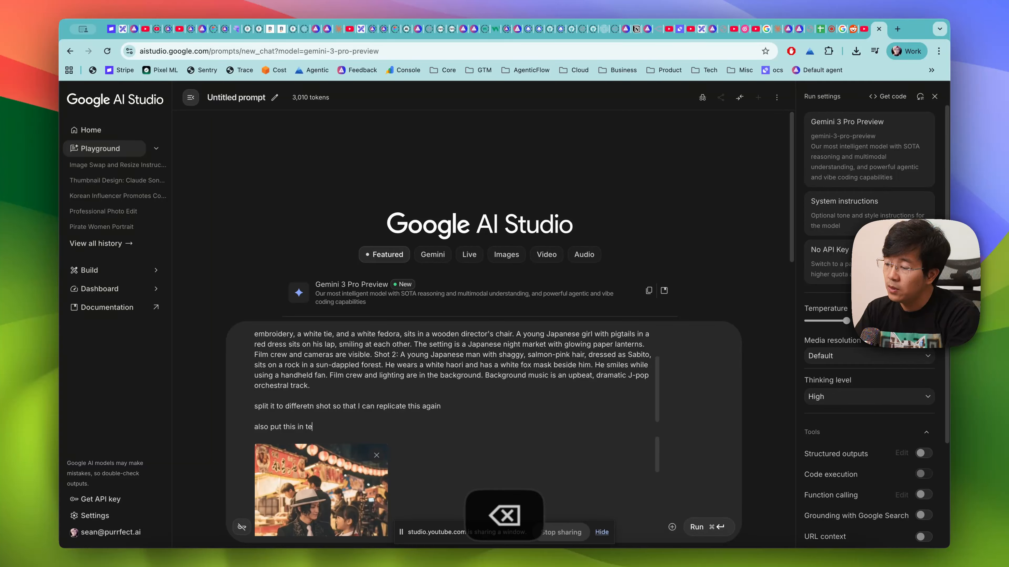
pyautogui.write('s in a code bloc')
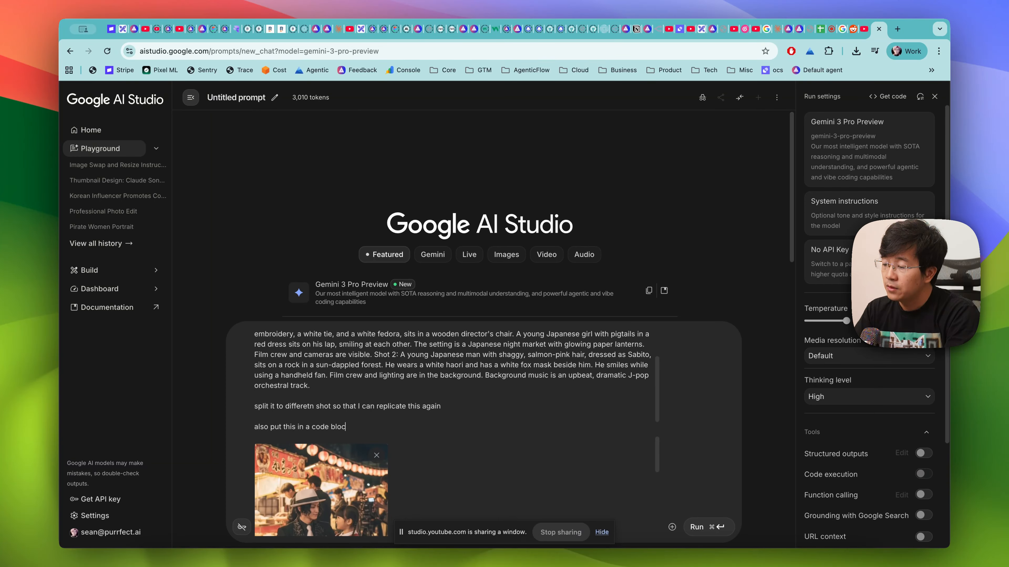
pyautogui.write('k for me to eas')
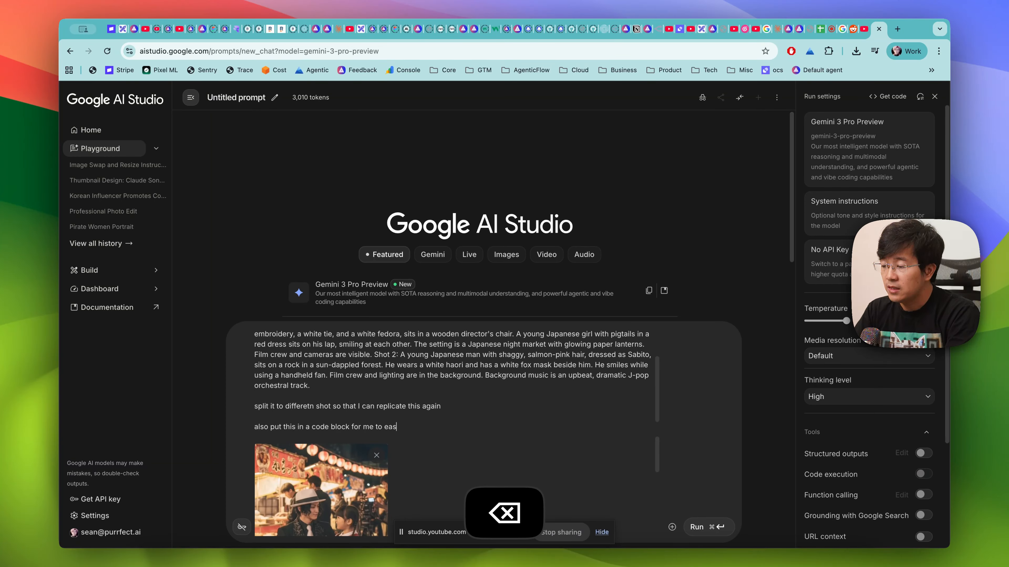
pyautogui.write('y copy')
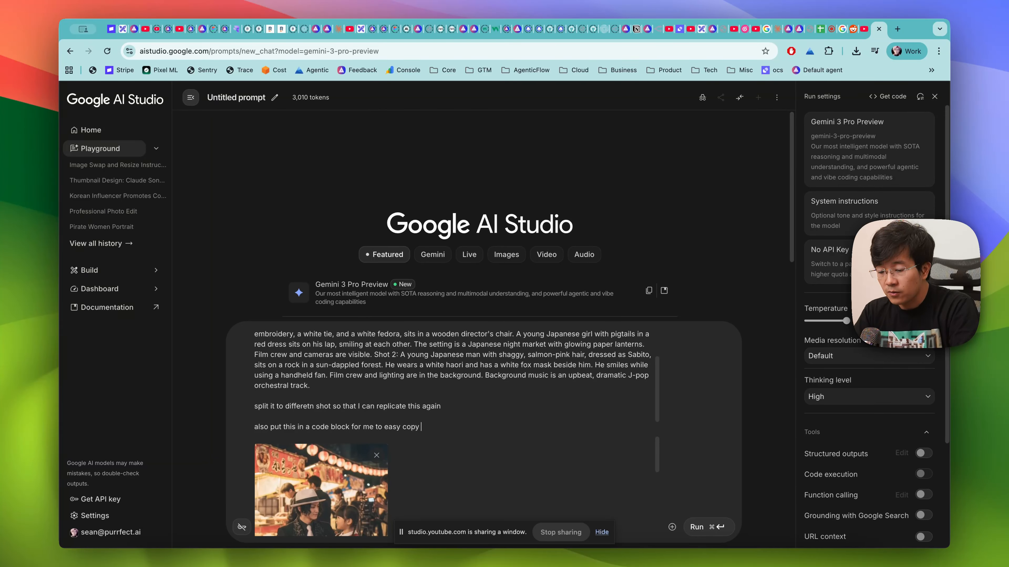
pyautogui.press('super+Return')
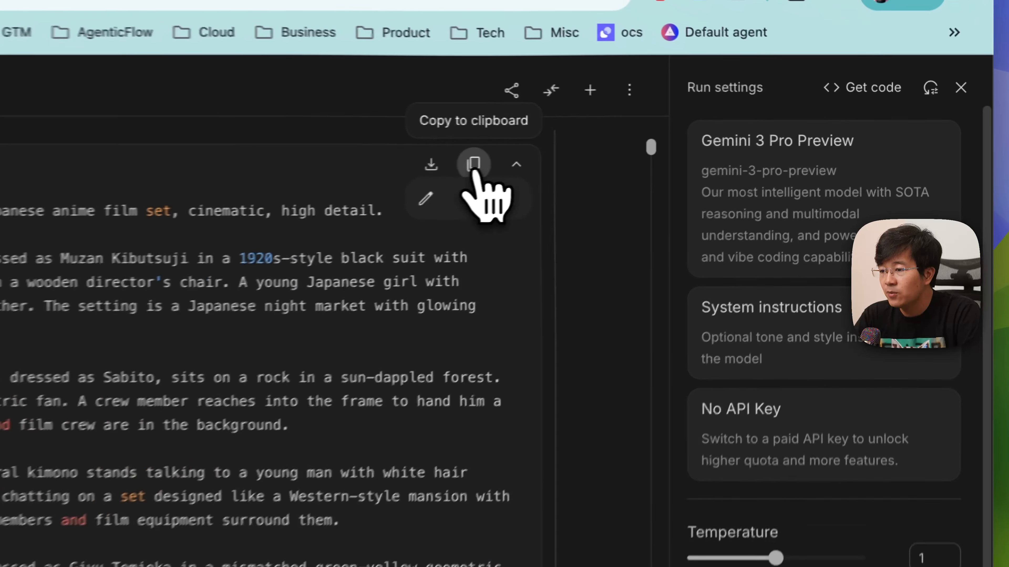
# - Copy the generated shot-by-shot script, try to post it in the Discord stage chat, and clear the message draft
pyautogui.click(702, 134)
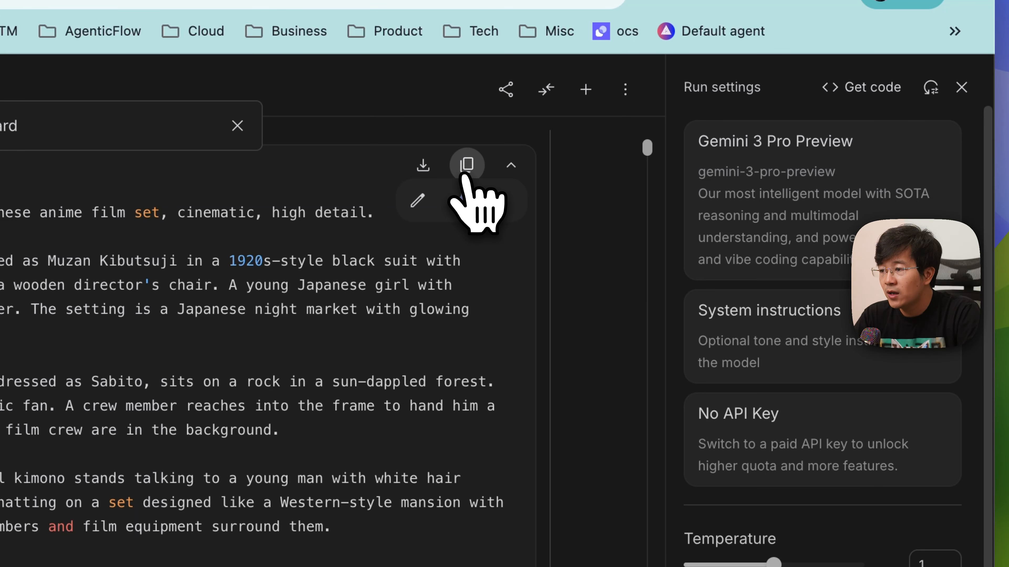
pyautogui.press('super+Tab')
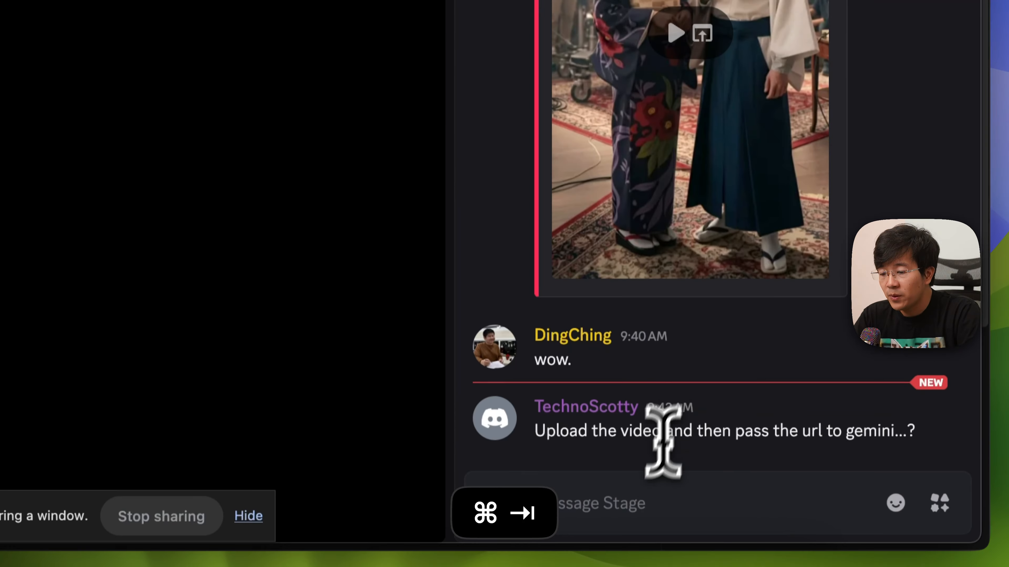
pyautogui.press('super+v')
pyautogui.press('Return')
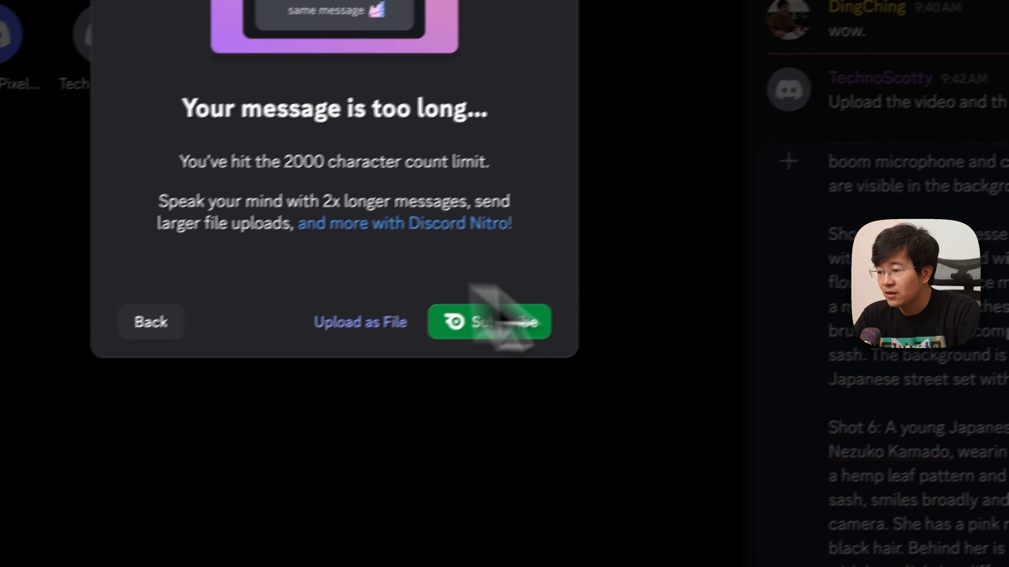
pyautogui.press('Escape')
pyautogui.press('super+a')
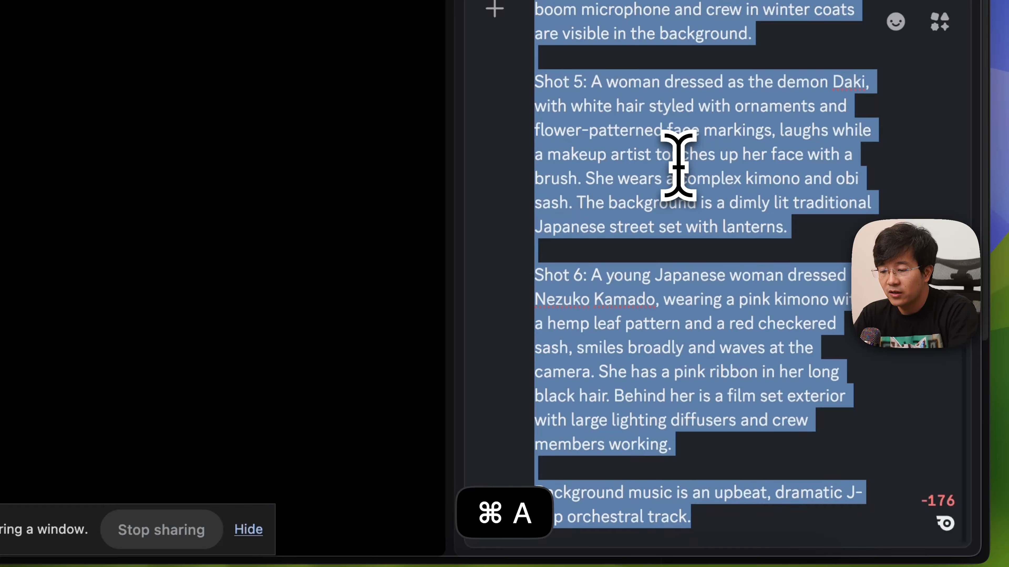
pyautogui.press('BackSpace')
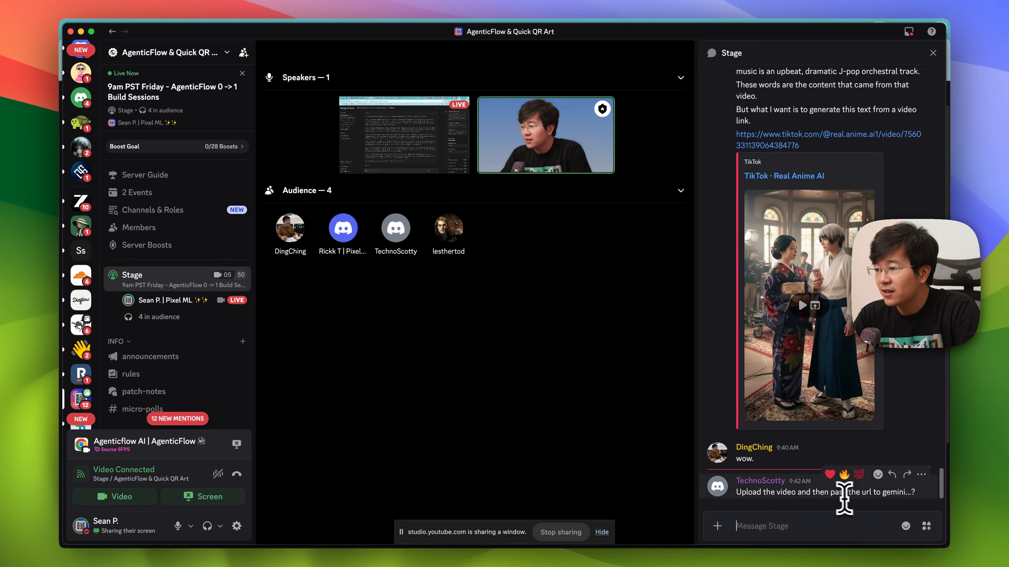
# - Return to the Excalidraw board, try to paste the generated script beside the sample script, and undo the paste
pyautogui.press('super+Tab')
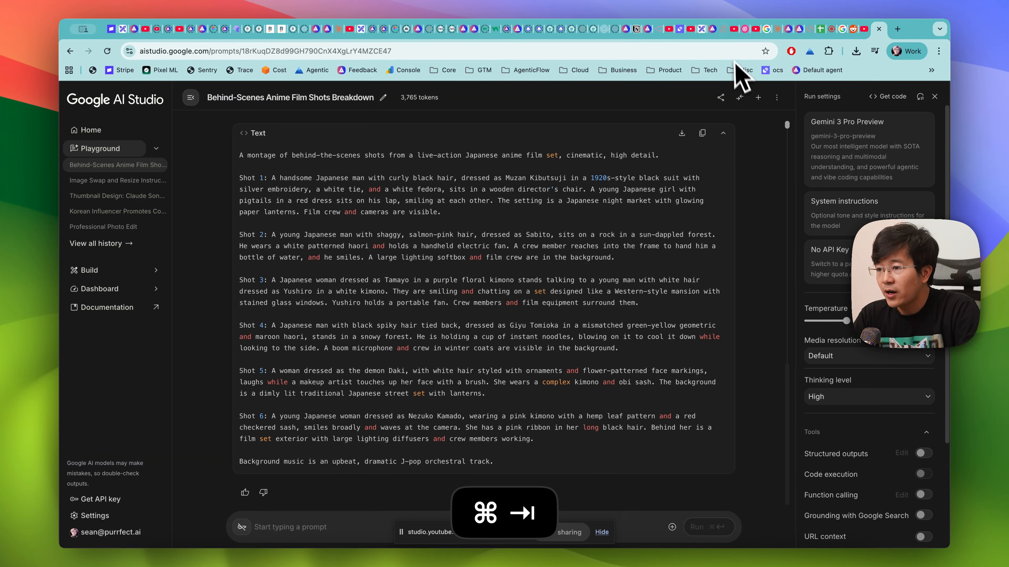
pyautogui.click(703, 29)
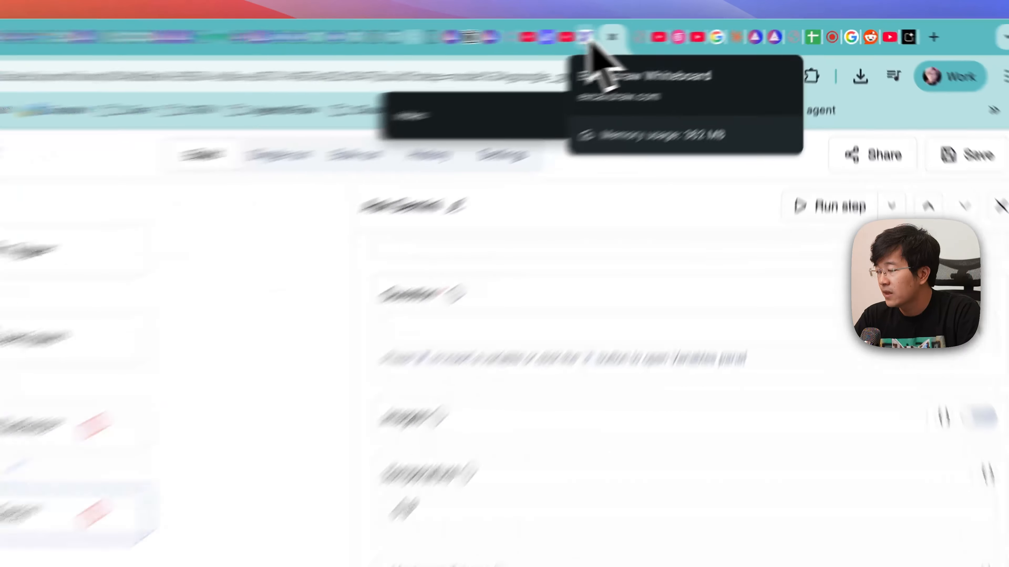
pyautogui.click(702, 29)
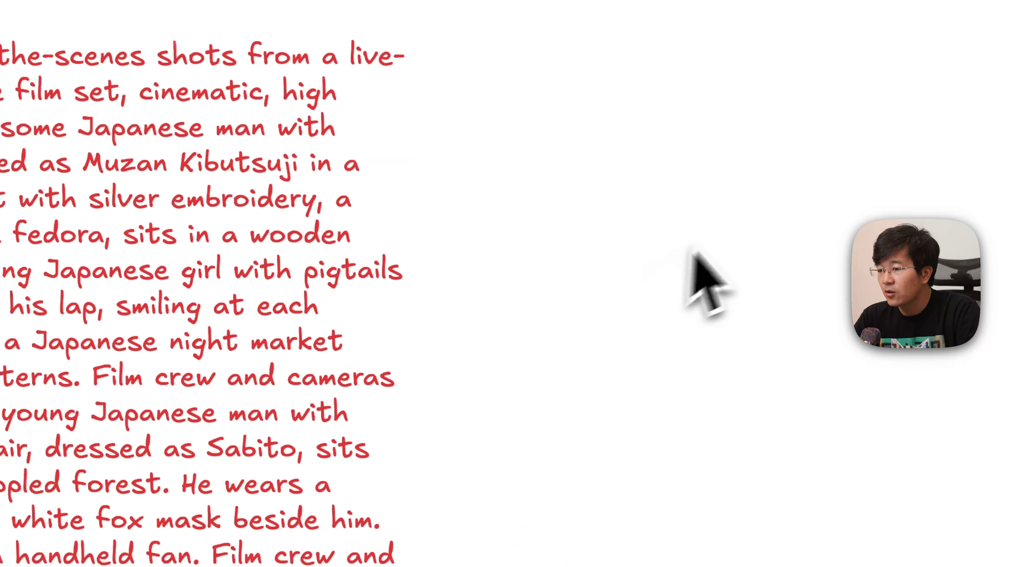
pyautogui.scroll(-10, 492, 357)
pyautogui.scroll(10, 351, 387)
pyautogui.hscroll(4, 351, 382)
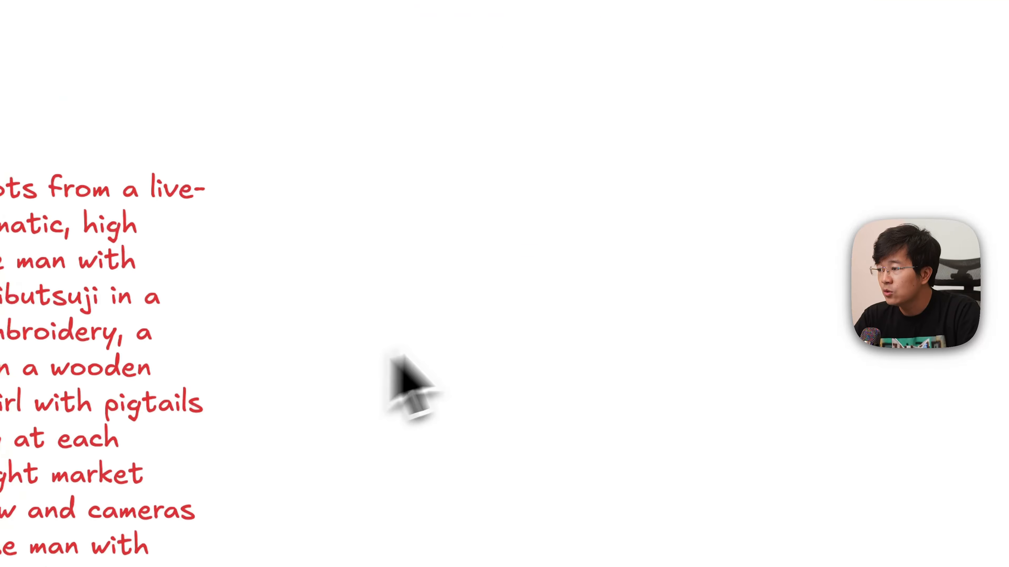
pyautogui.press('super+v')
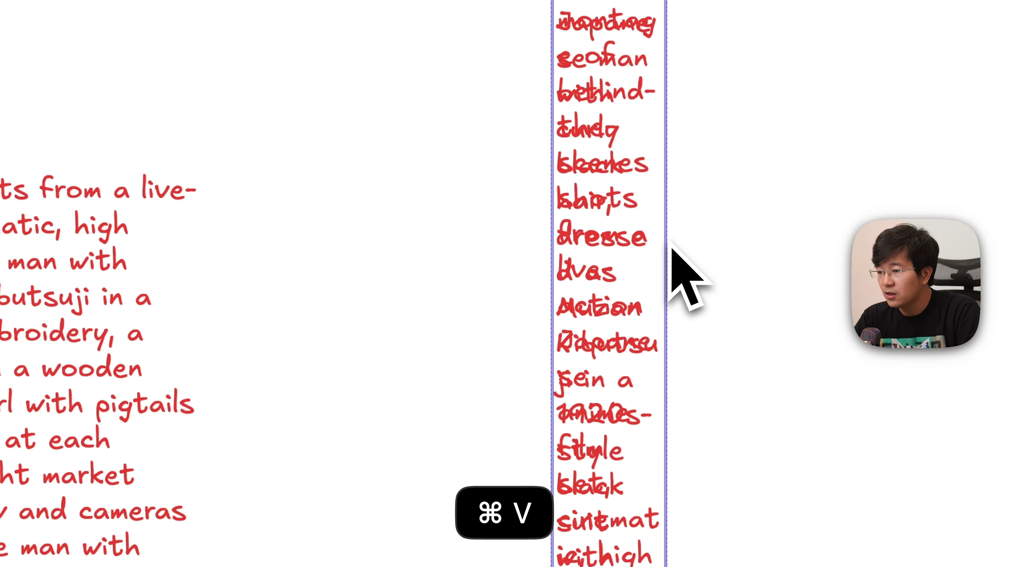
pyautogui.press('super+z')
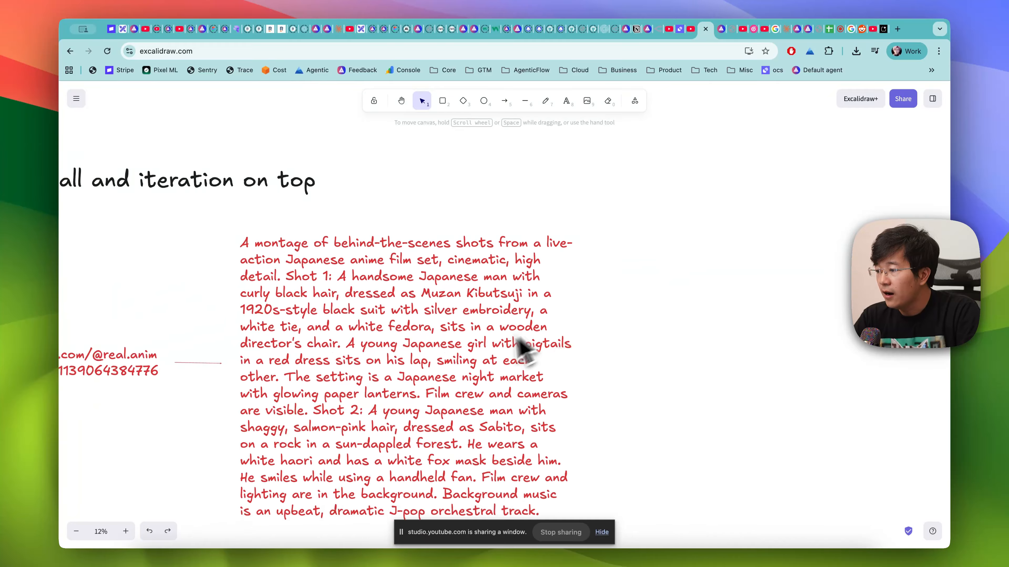
# - Review the numbered video reproduction plan below the sample script on the board
pyautogui.scroll(-5, 520, 346)
pyautogui.hscroll(-5, 520, 346)
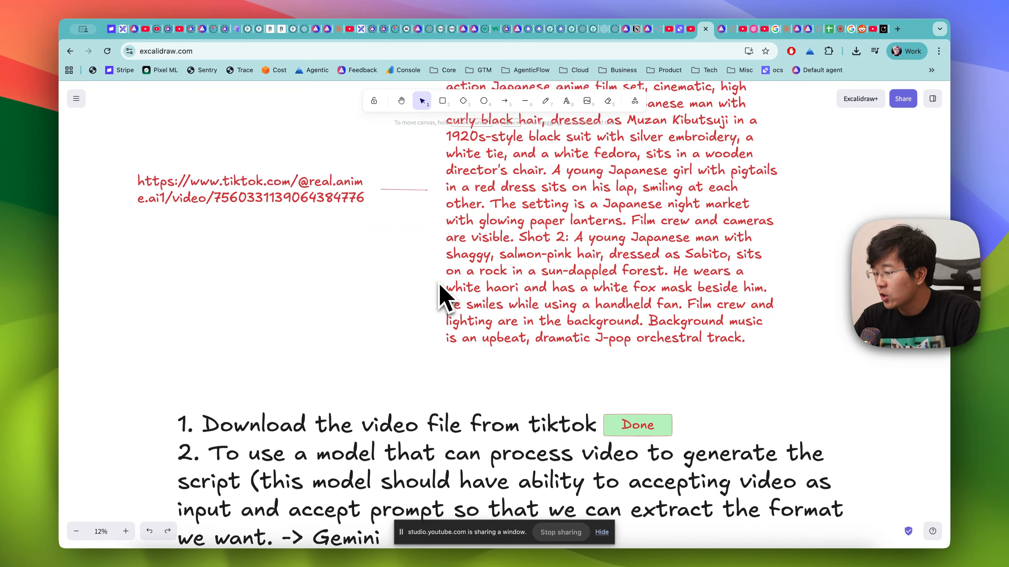
pyautogui.scroll(-3, 440, 294)
pyautogui.hscroll(-2, 441, 294)
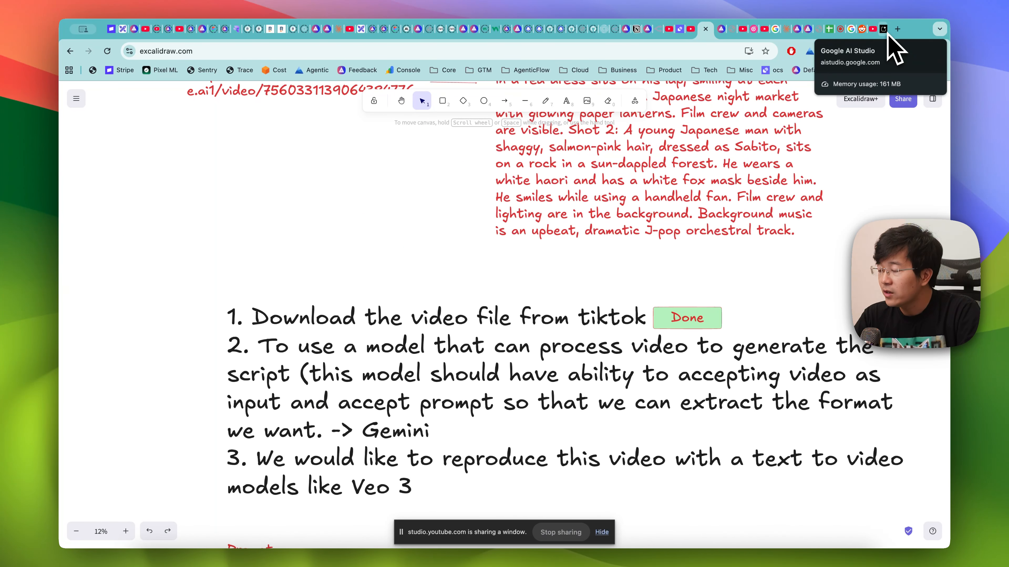